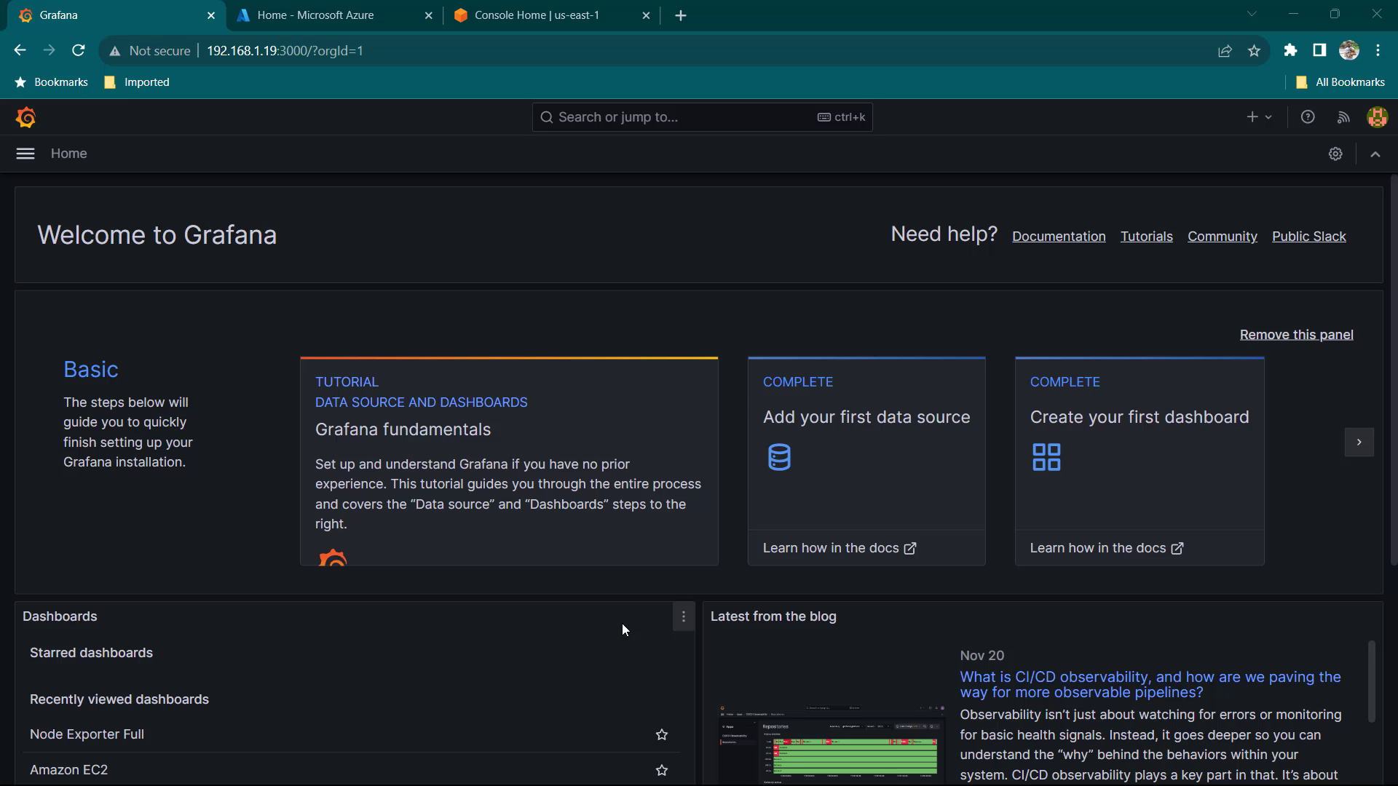
- Glance over the Azure portal and AWS console, then return to Grafana home
{"action": "left_click", "coordinate": [383, 11]}
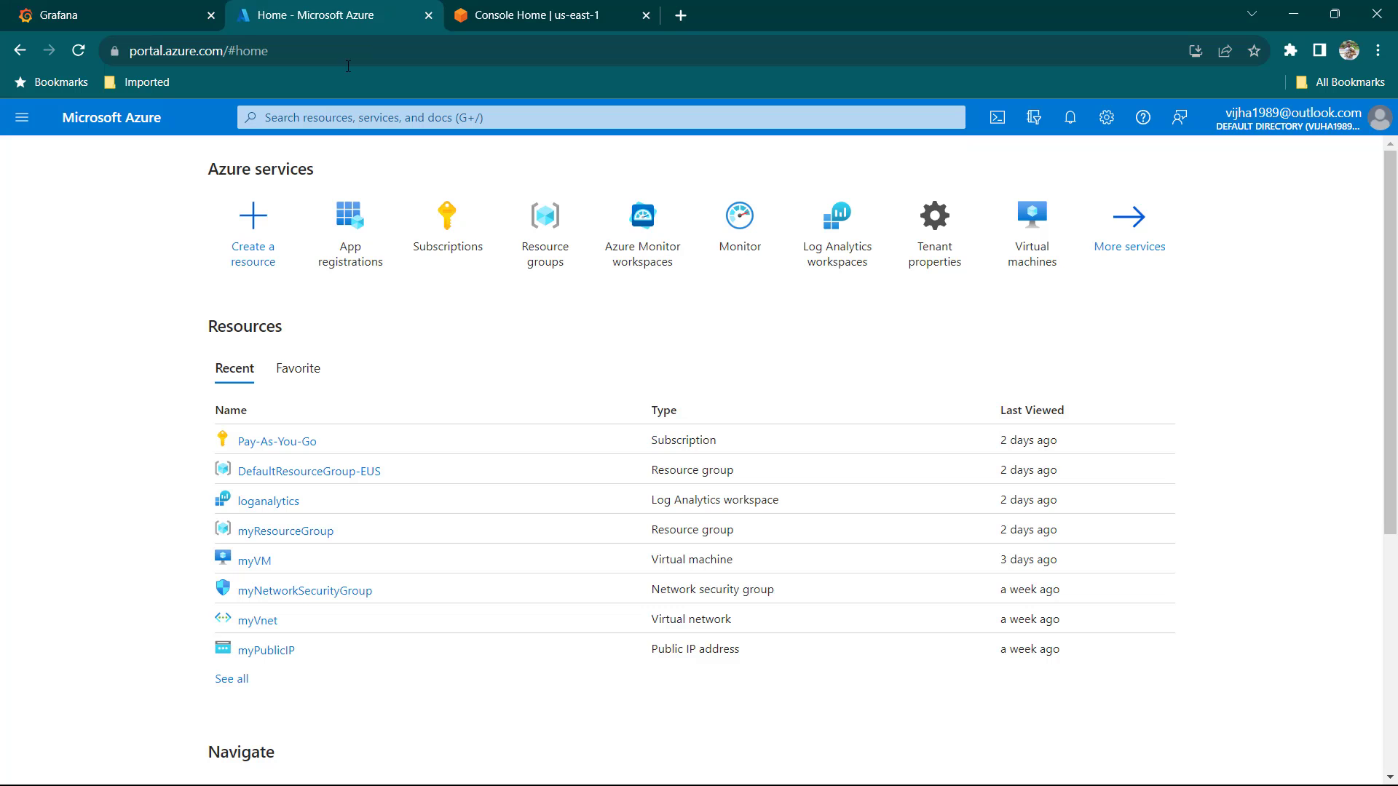
{"action": "left_click", "coordinate": [514, 6]}
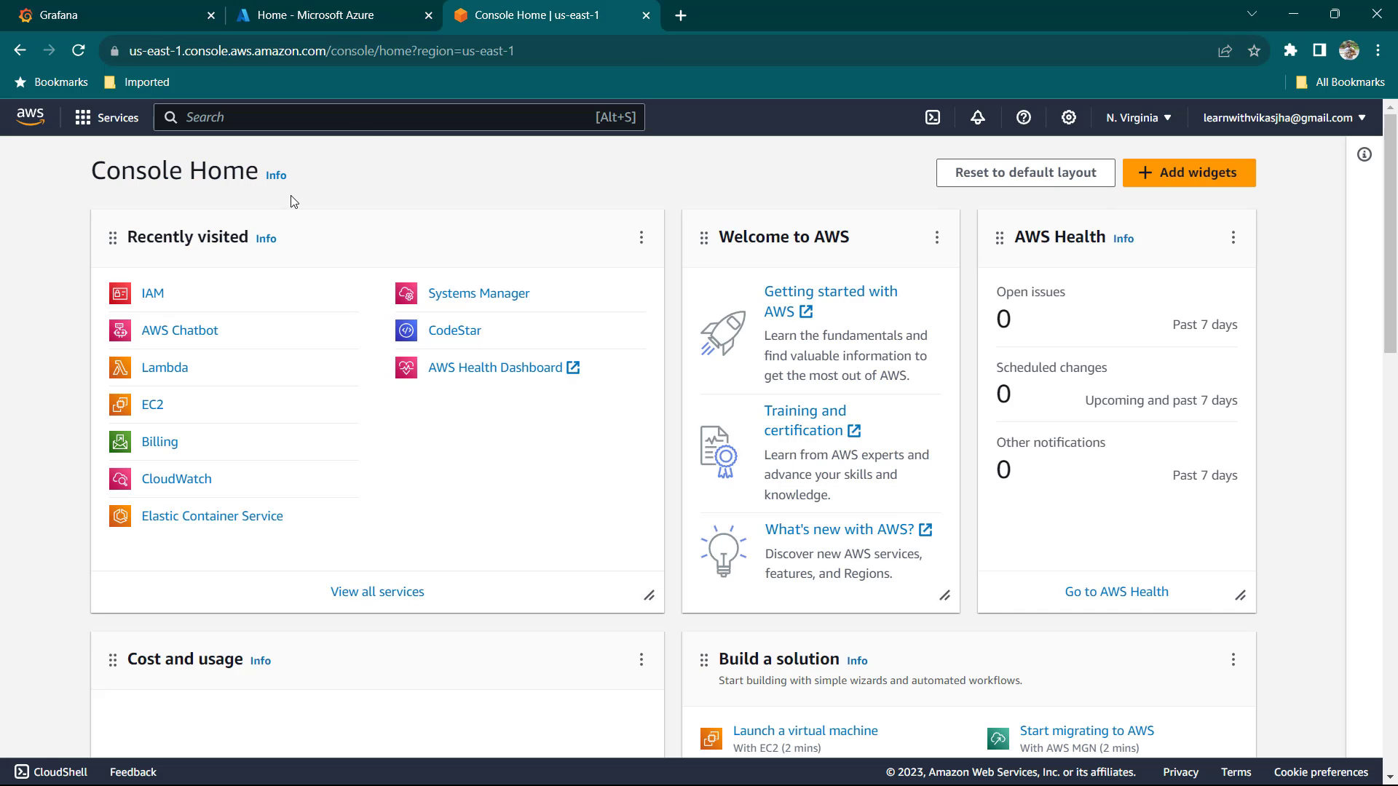
{"action": "left_click", "coordinate": [317, 6]}
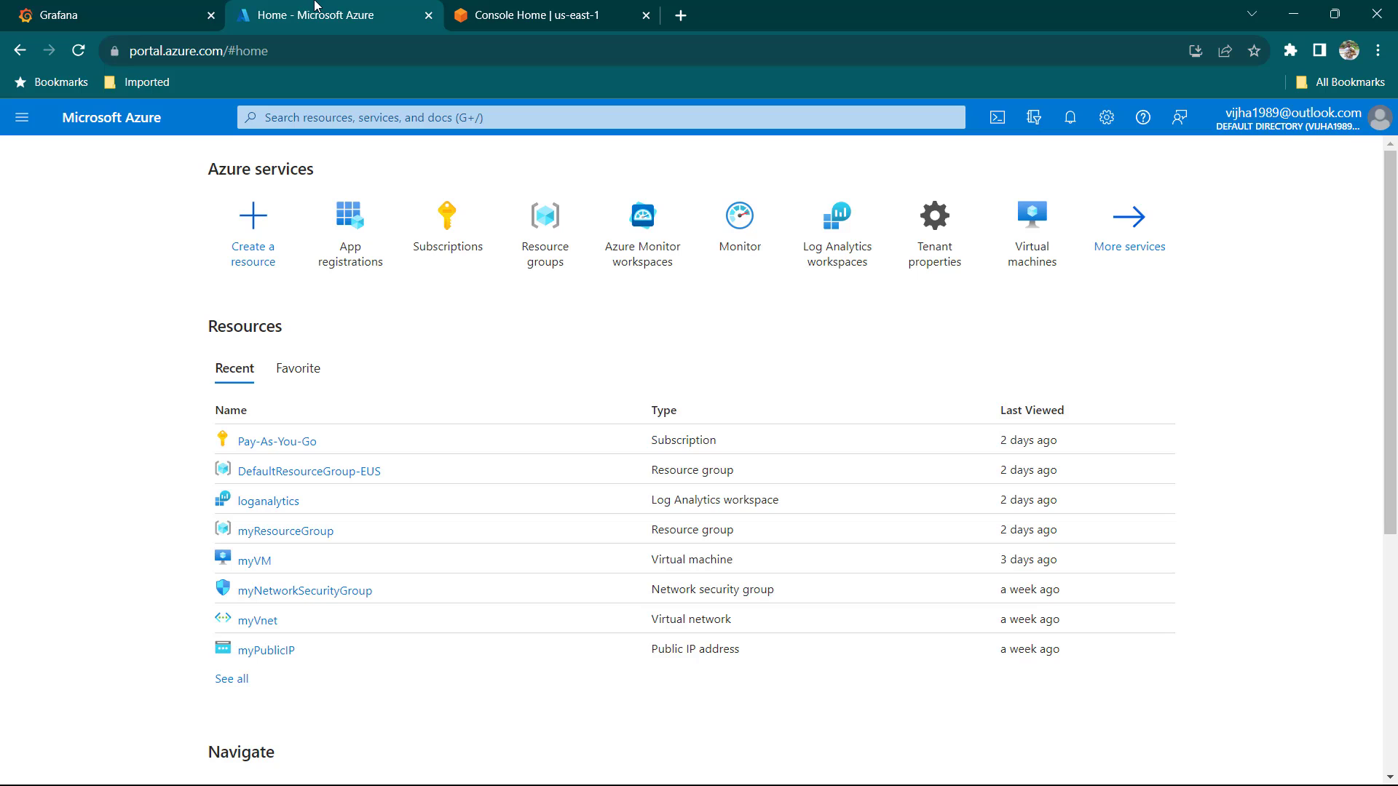
{"action": "left_click", "coordinate": [188, 6]}
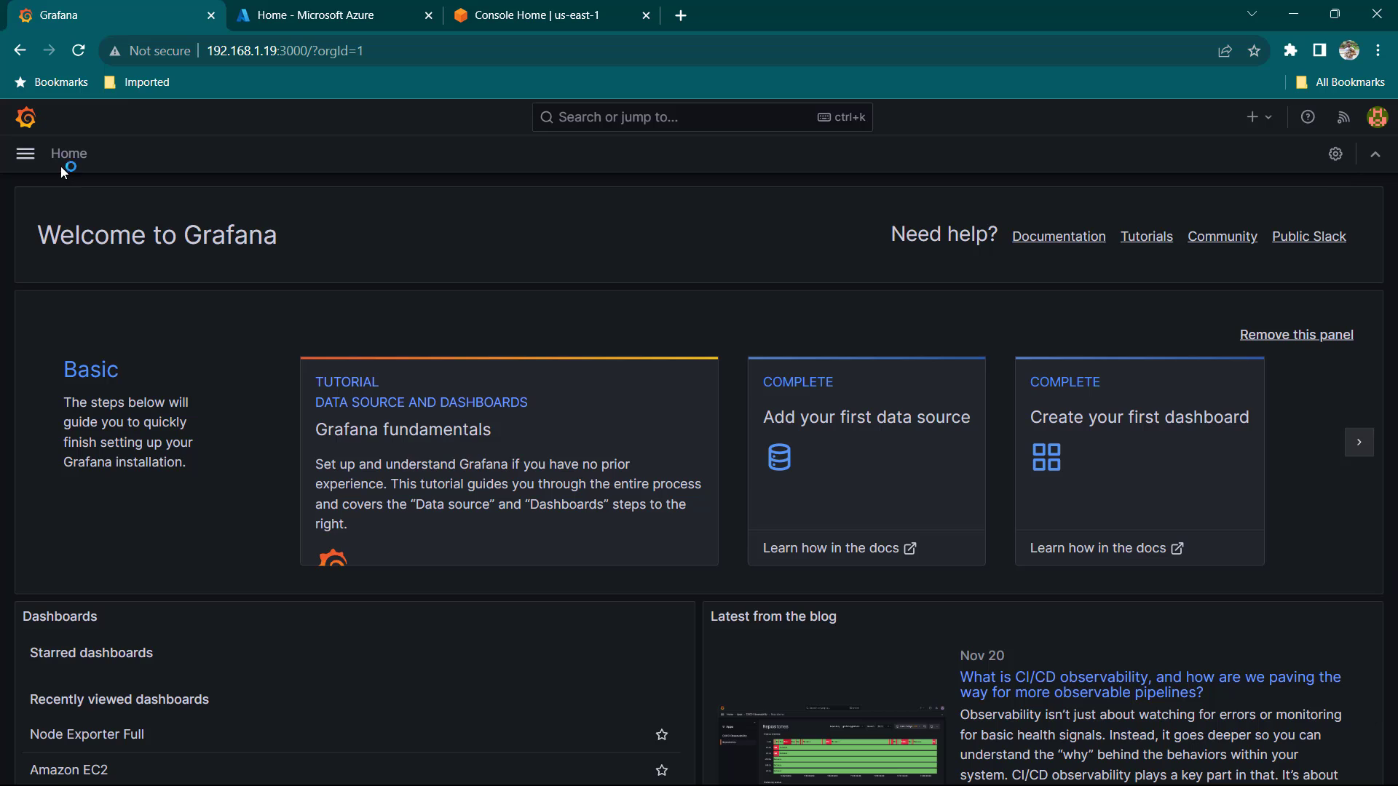
- Search new connections for 'azure' and open the Azure Monitor data source plugin
{"action": "left_click", "coordinate": [33, 155]}
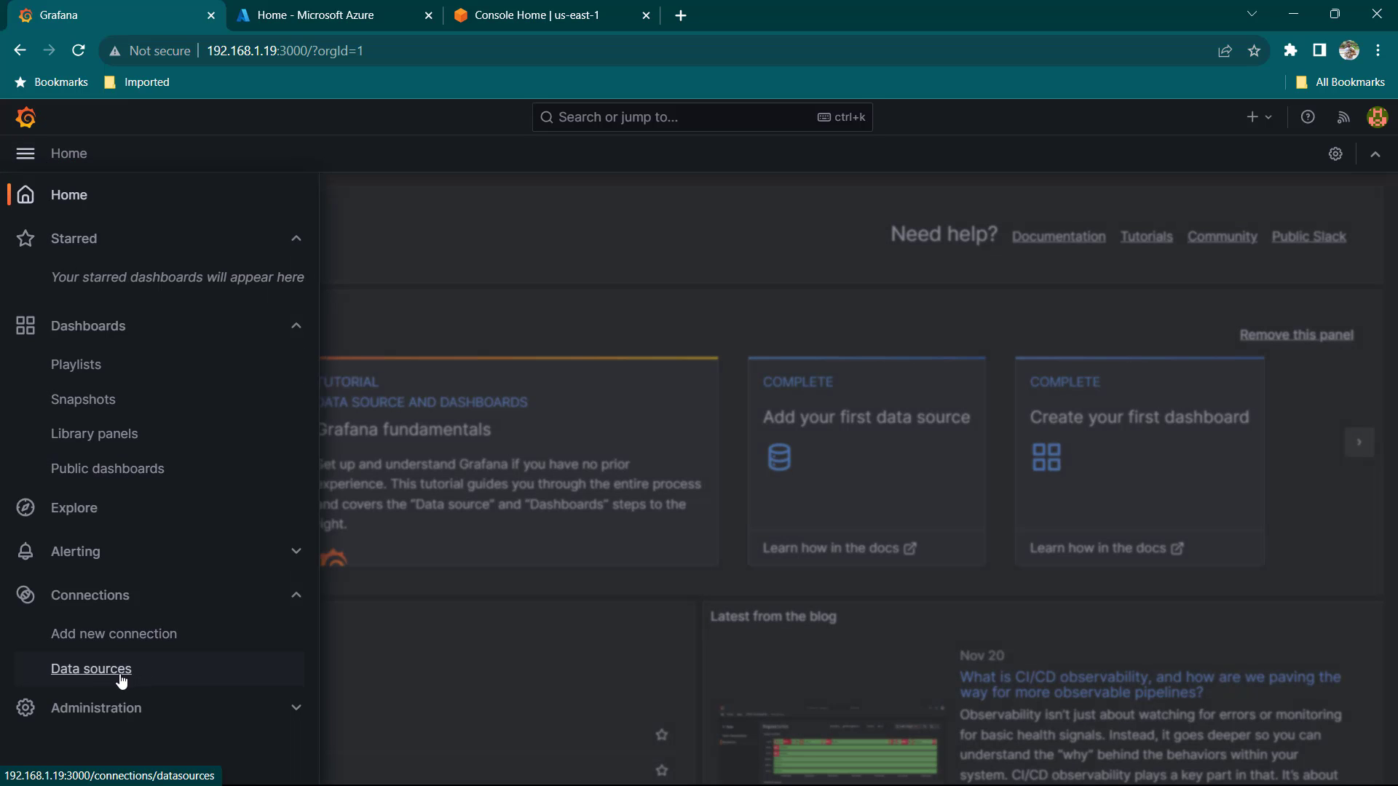
{"action": "left_click", "coordinate": [114, 644]}
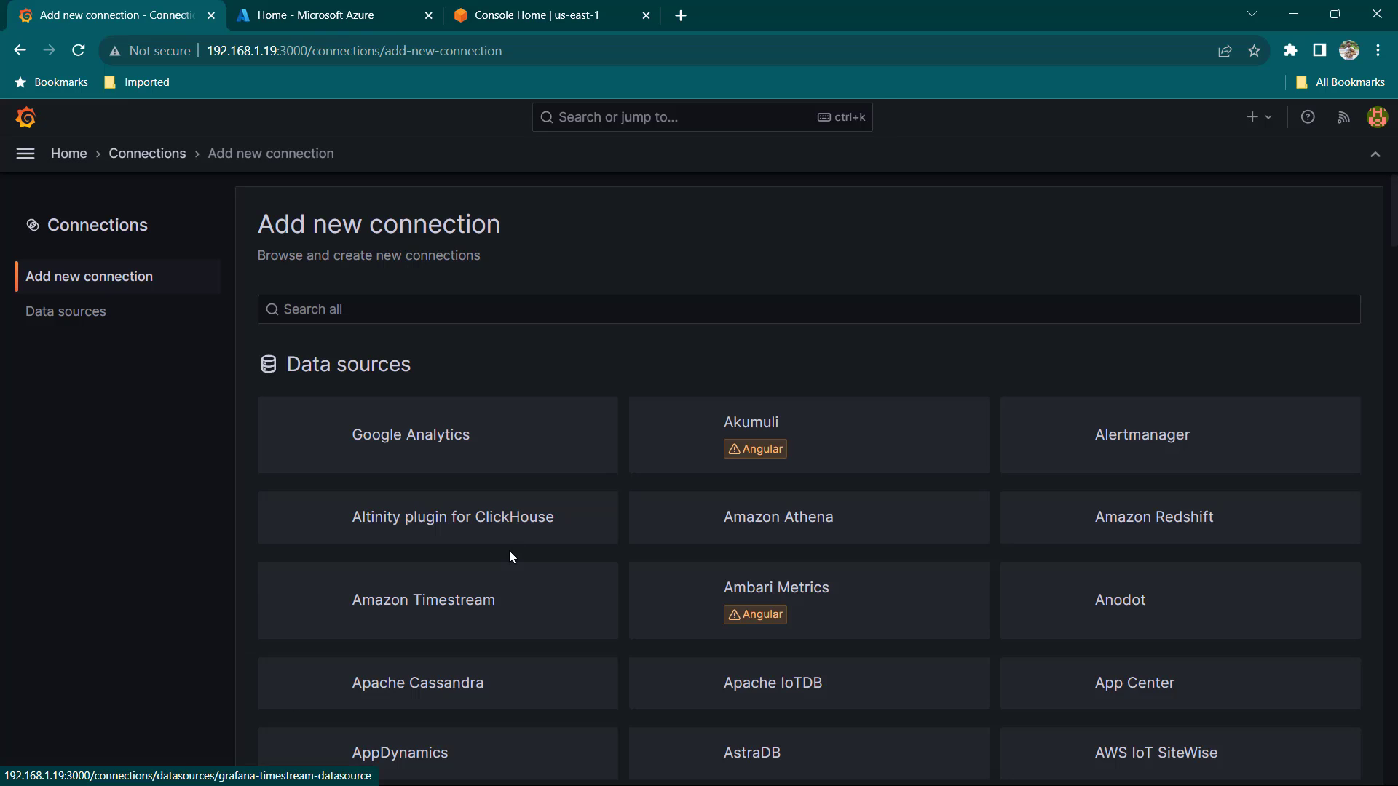
{"action": "left_click", "coordinate": [555, 314]}
{"action": "type", "text": "azure"}
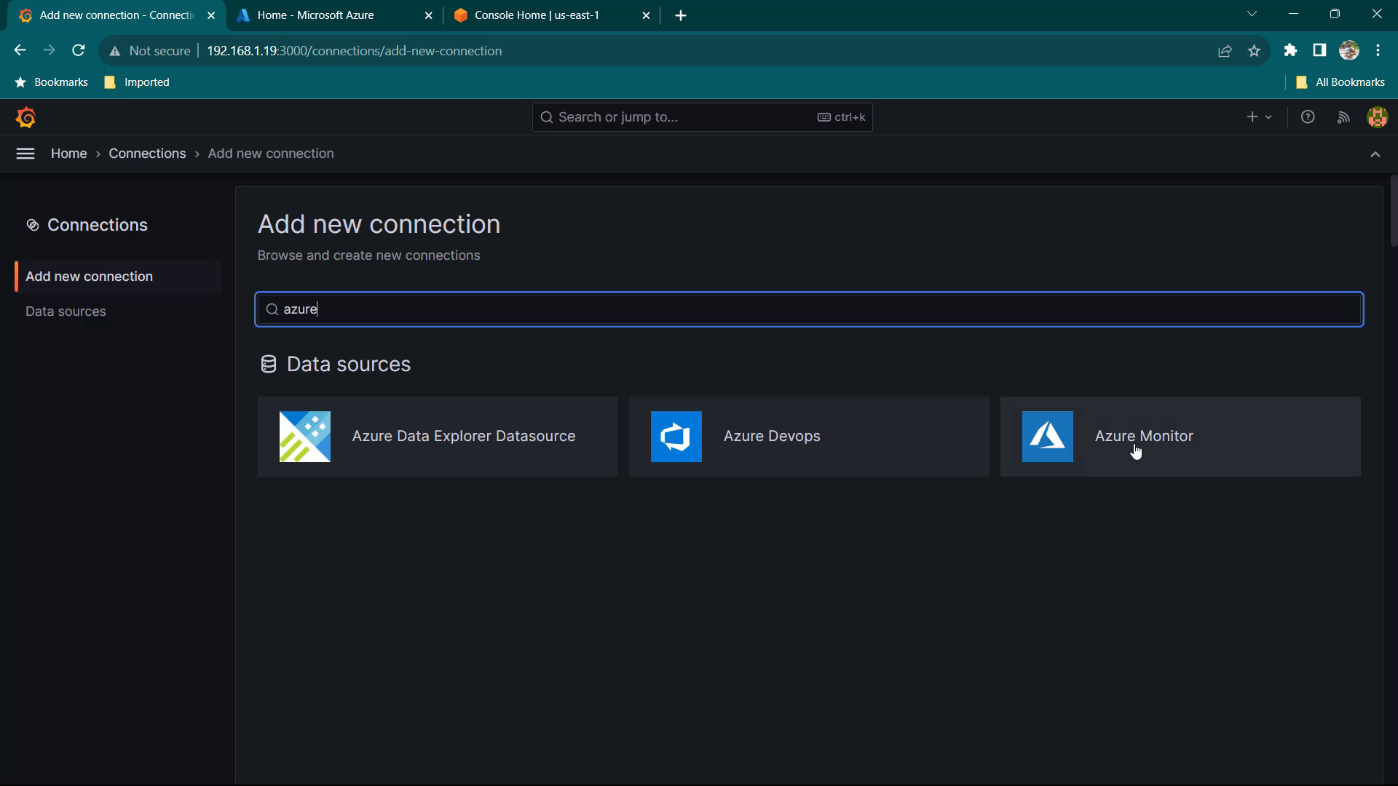
{"action": "left_click", "coordinate": [1120, 450]}
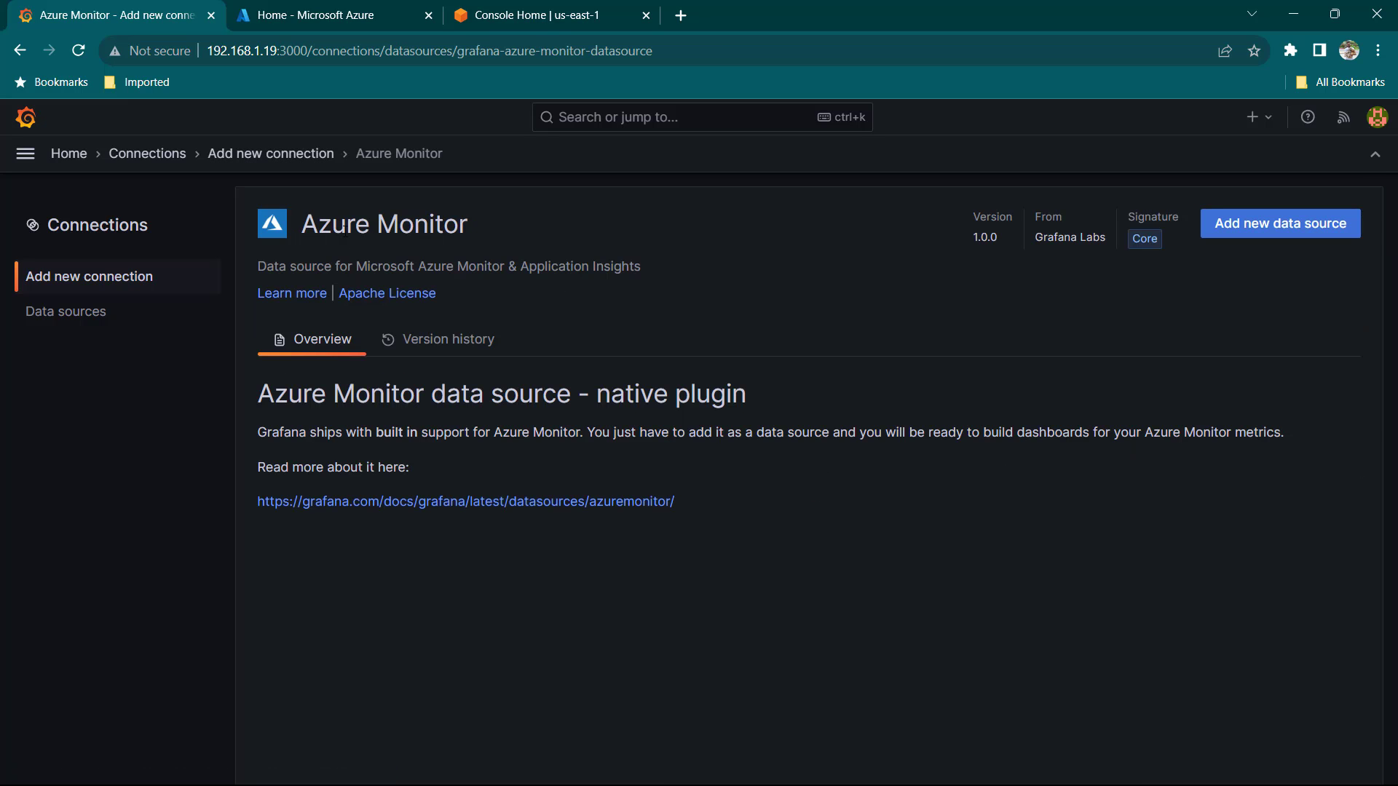
{"action": "left_click_drag", "start_coordinate": [301, 224], "coordinate": [483, 270]}
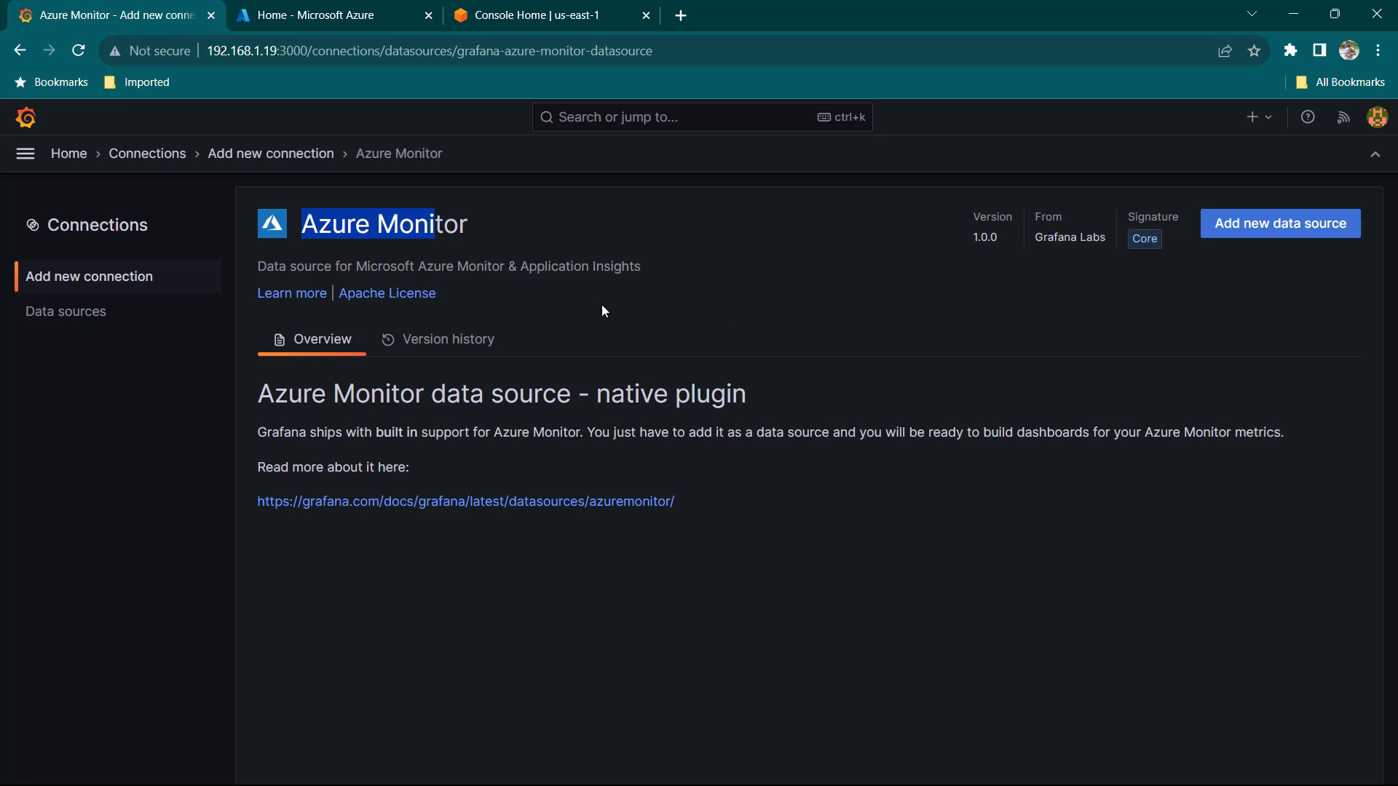
- Add a new Azure Monitor data source and review its empty authentication fields
{"action": "left_click", "coordinate": [1274, 239]}
{"action": "scroll", "coordinate": [641, 472], "scroll_direction": "down", "scroll_amount": 4}
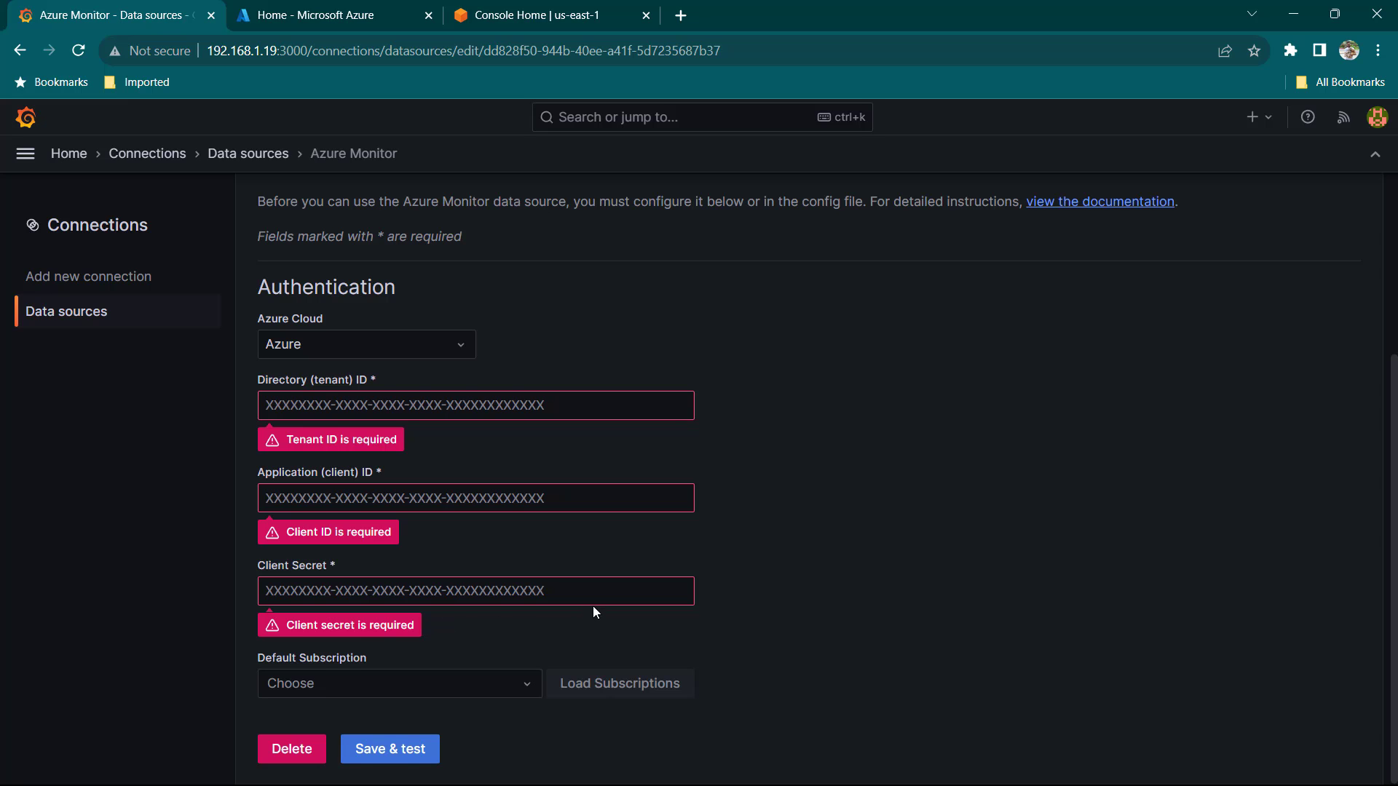
{"action": "scroll", "coordinate": [592, 605], "scroll_direction": "up", "scroll_amount": 2}
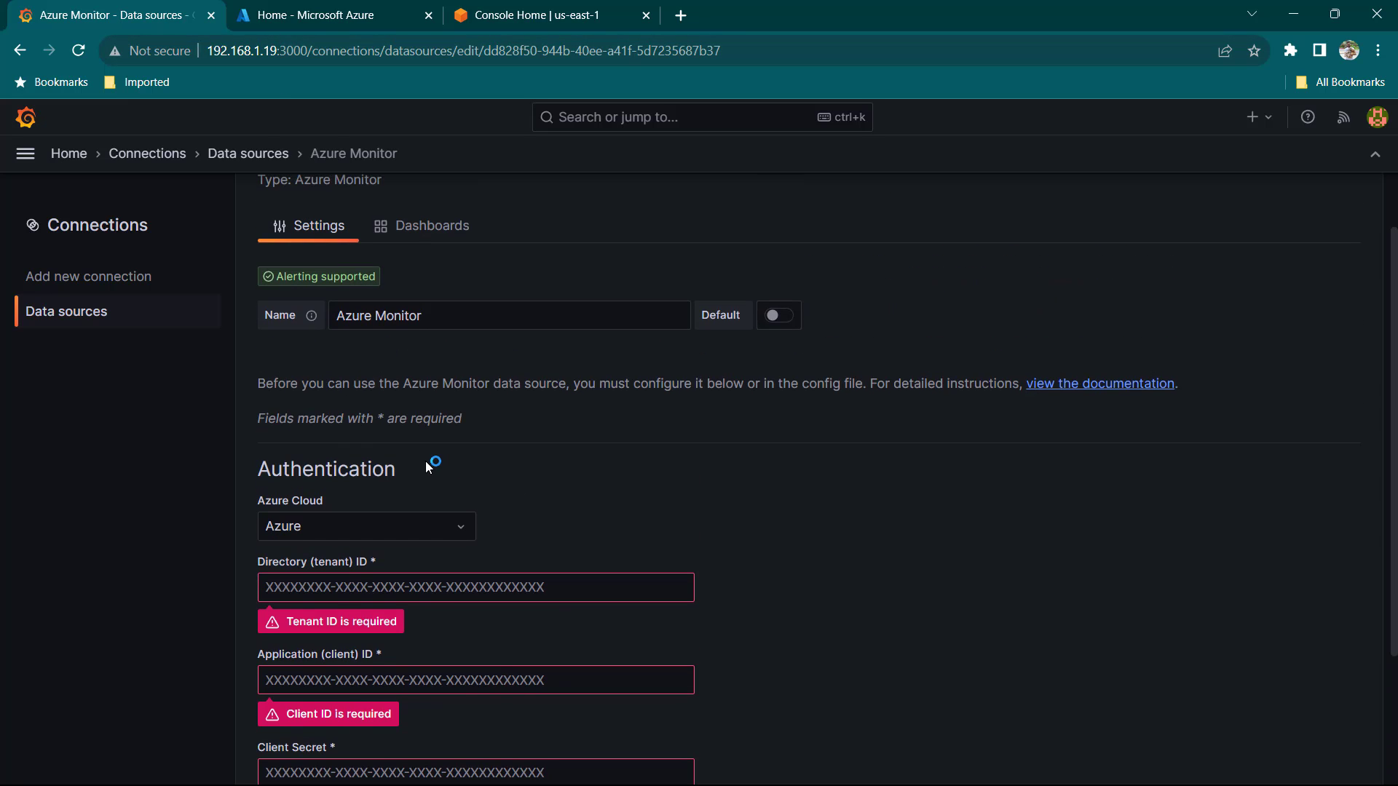
{"action": "scroll", "coordinate": [415, 456], "scroll_direction": "down", "scroll_amount": 2}
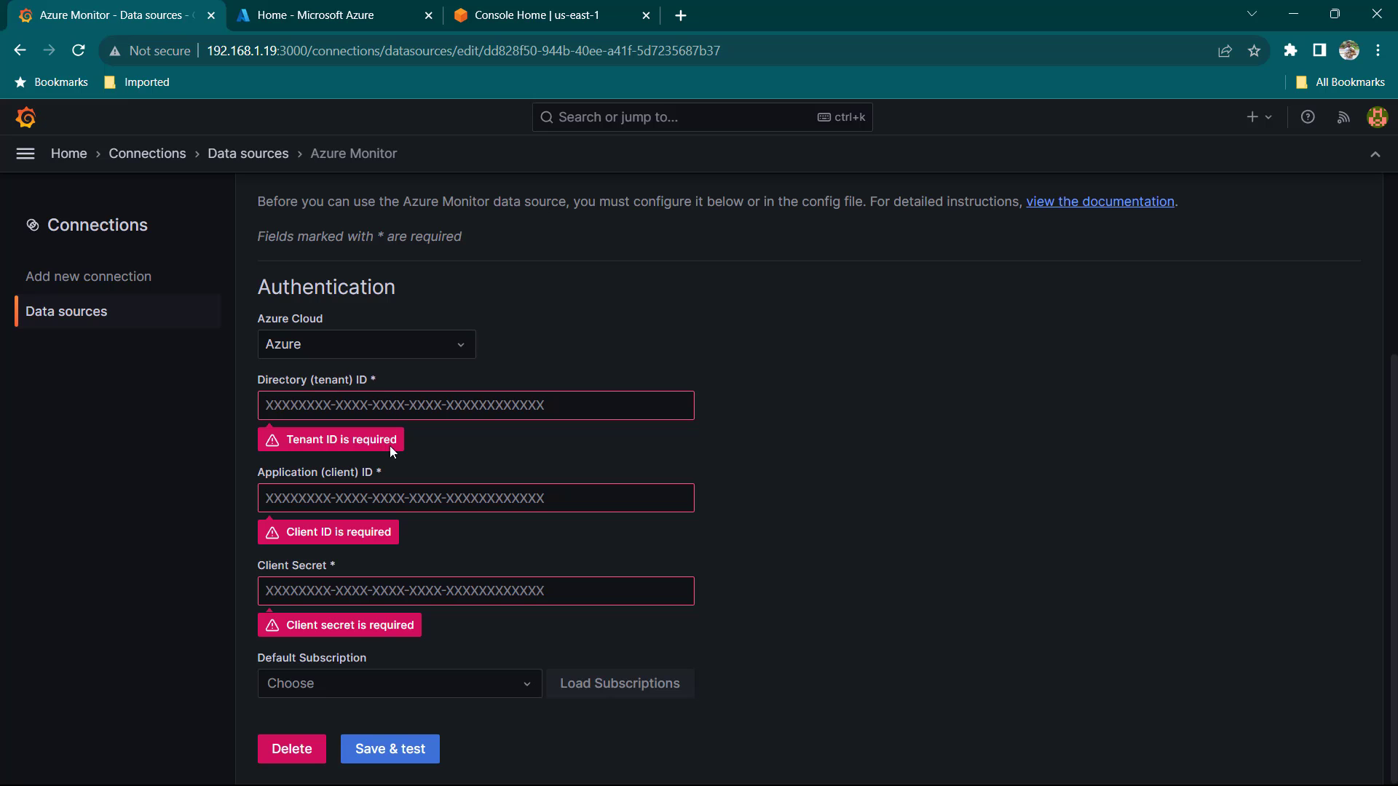
{"action": "left_click", "coordinate": [297, 5]}
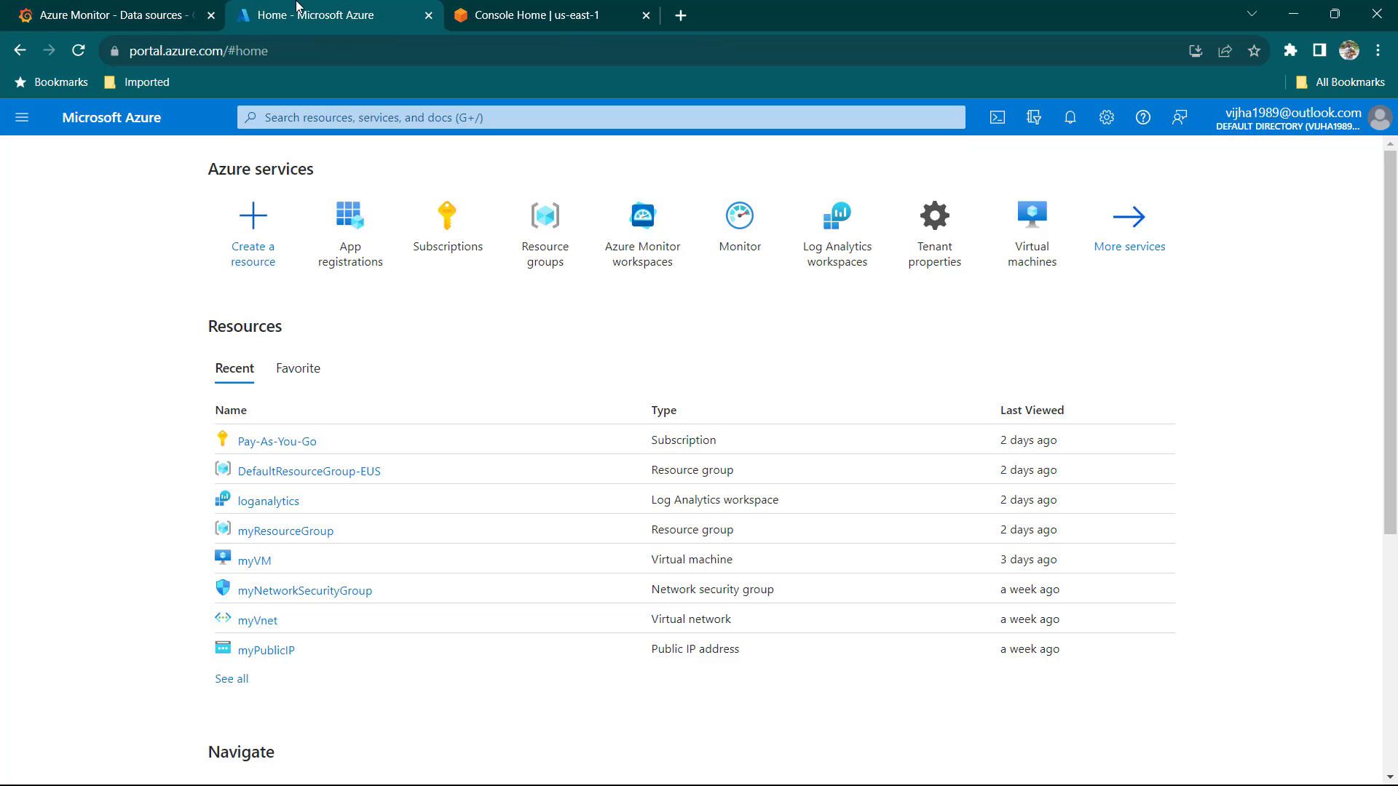
- Open App registrations, list all applications (only ansible), and start a new registration
{"action": "left_click", "coordinate": [160, 5]}
{"action": "left_click", "coordinate": [315, 6]}
{"action": "left_click", "coordinate": [310, 114]}
{"action": "type", "text": "app regi"}
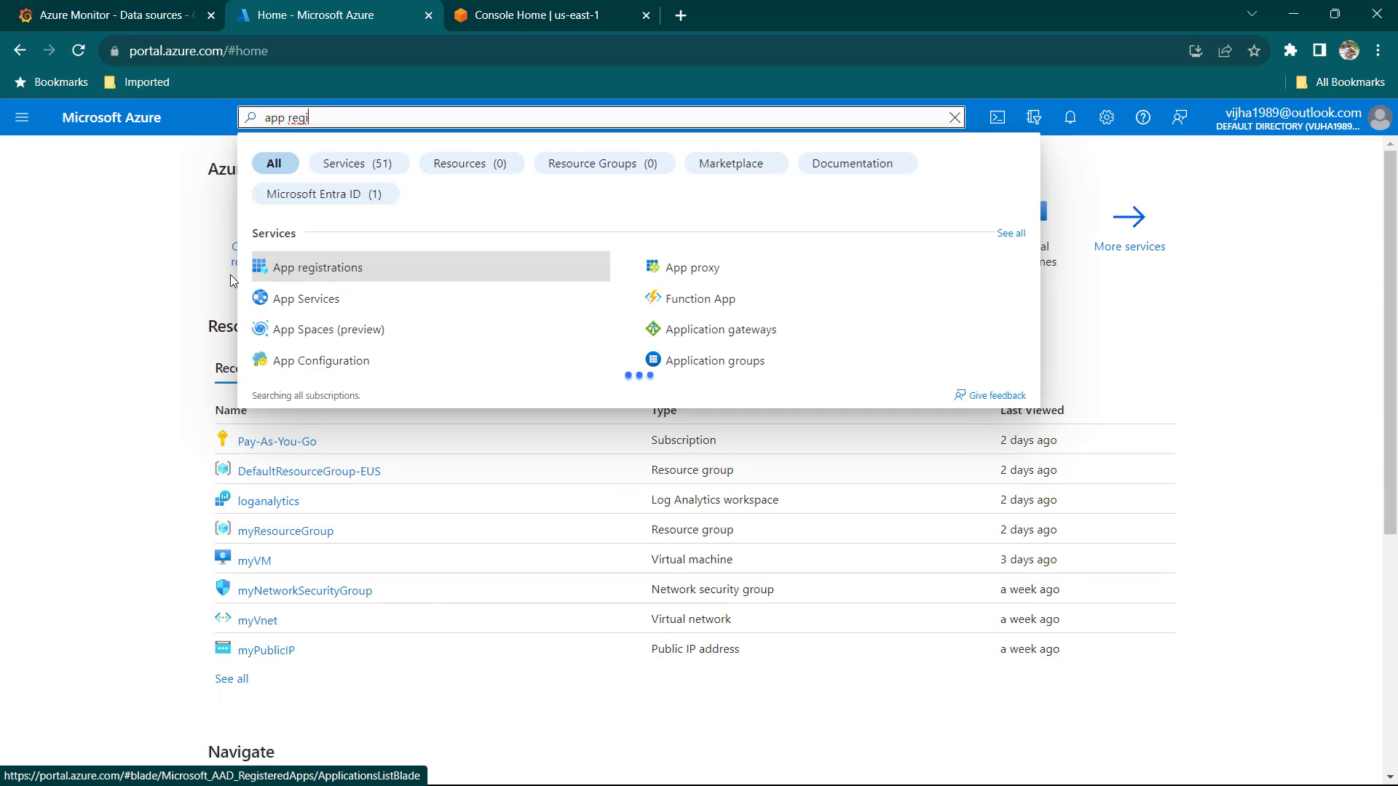
{"action": "left_click", "coordinate": [133, 246]}
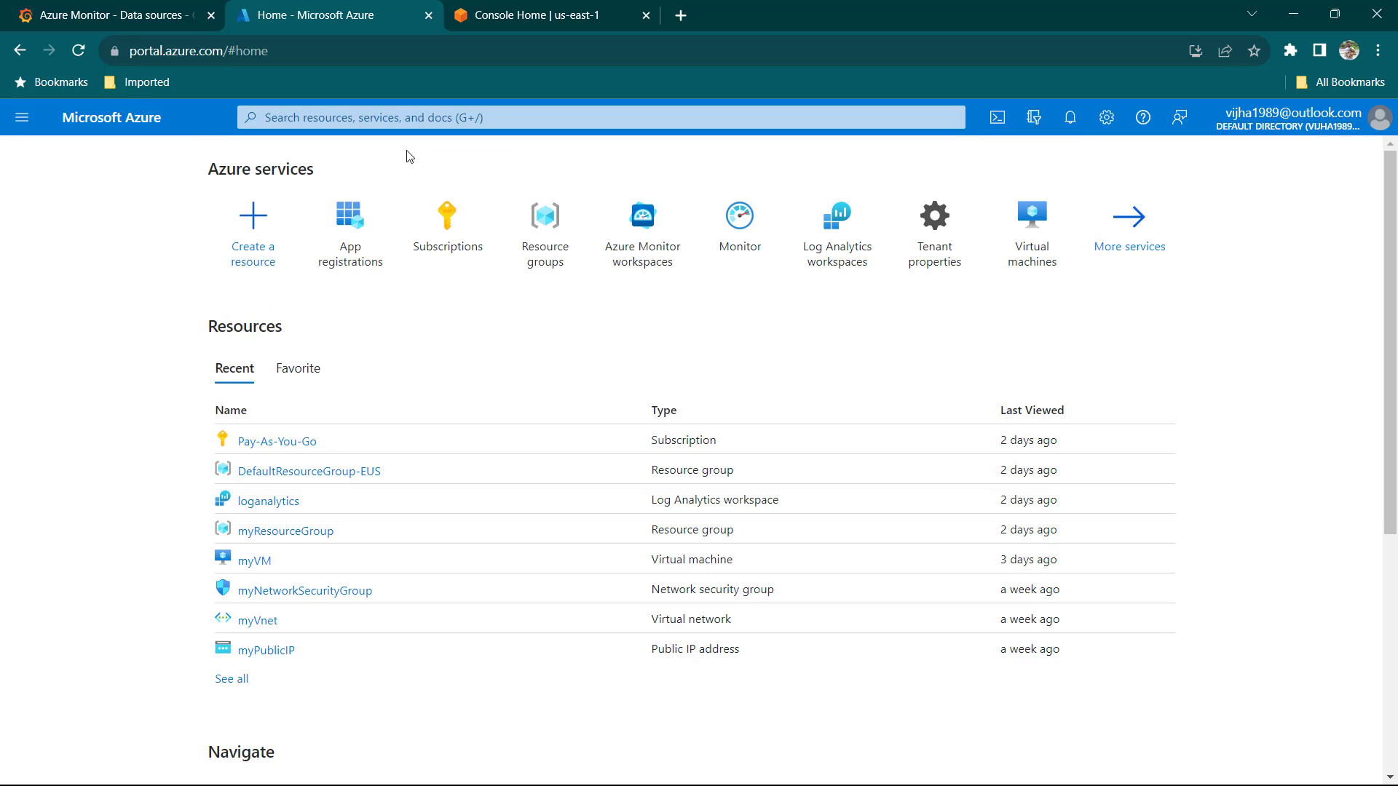
{"action": "left_click", "coordinate": [366, 241]}
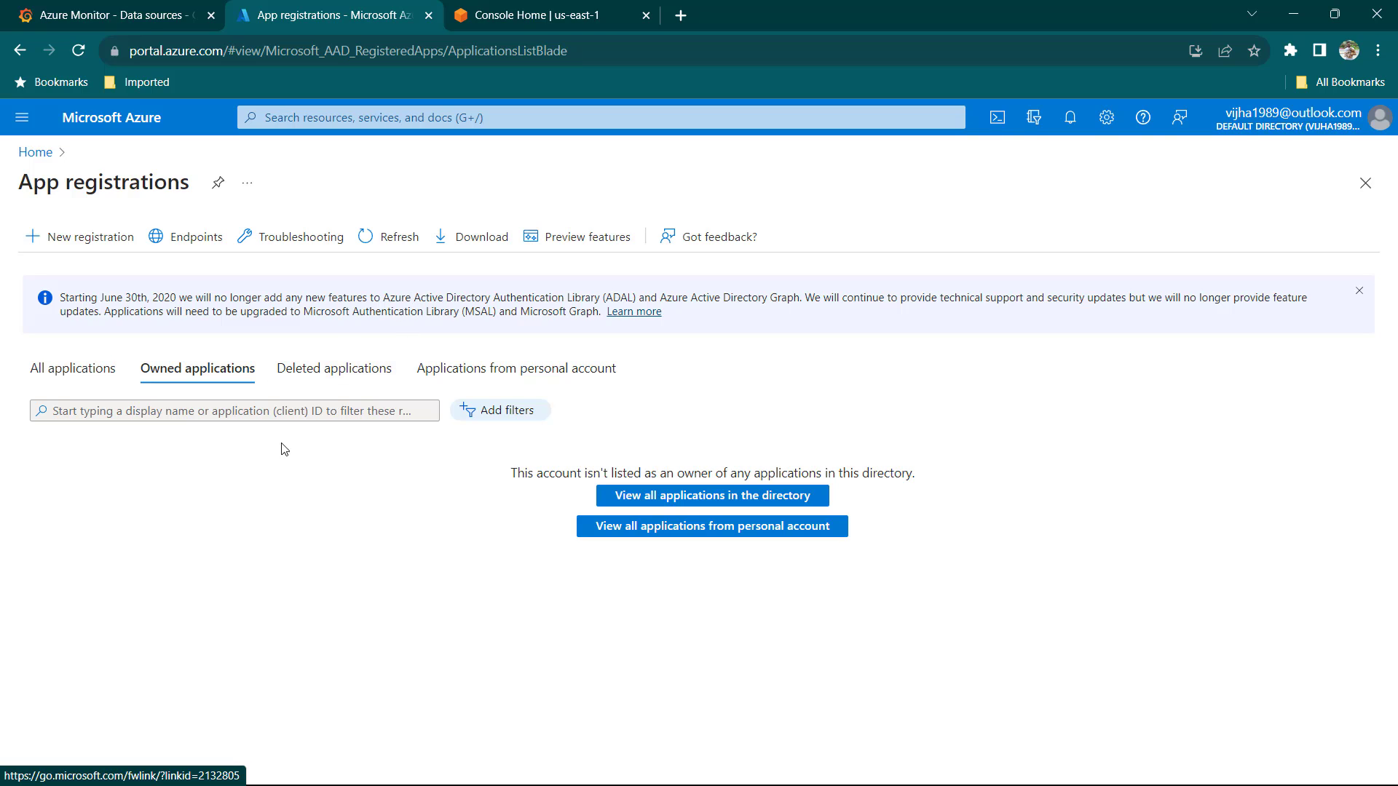
{"action": "left_click", "coordinate": [118, 370]}
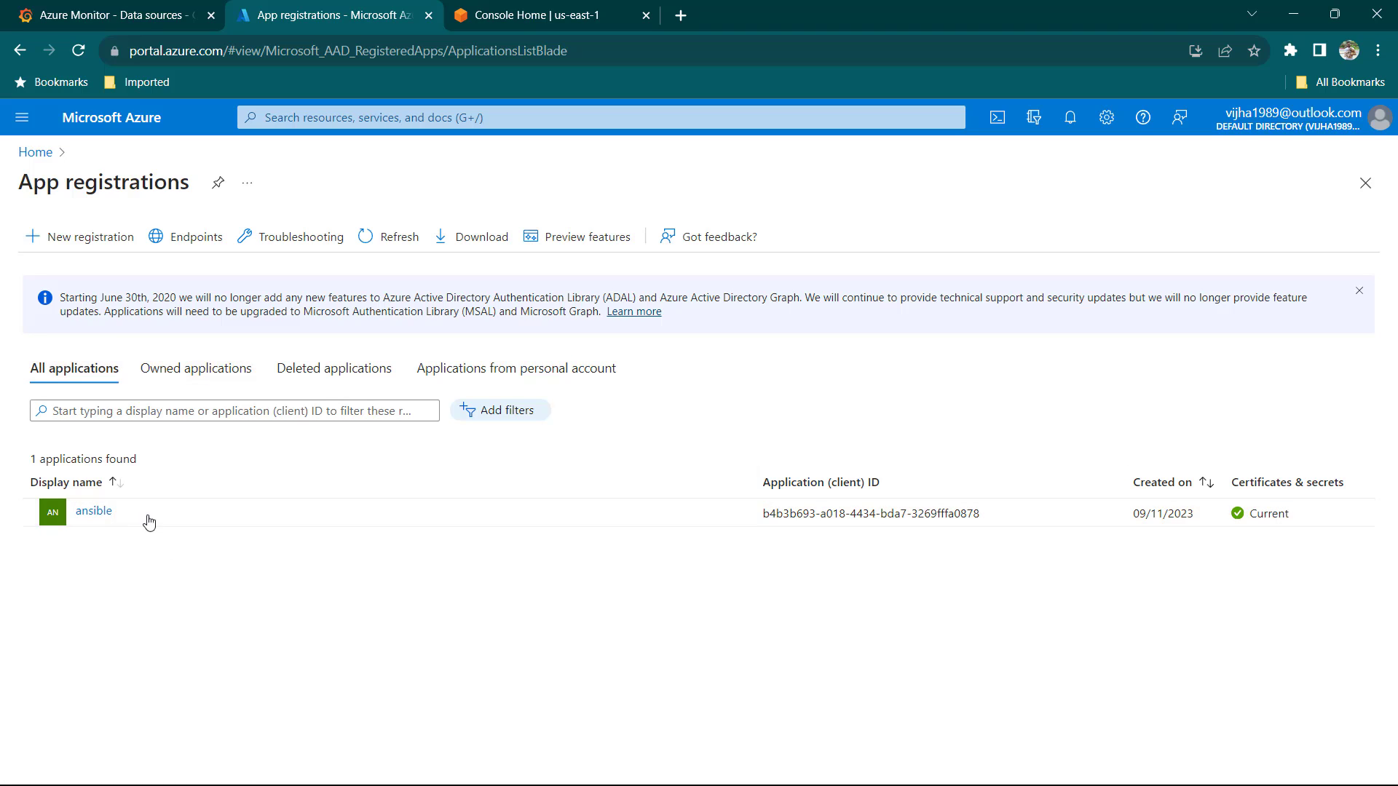
{"action": "left_click", "coordinate": [80, 244]}
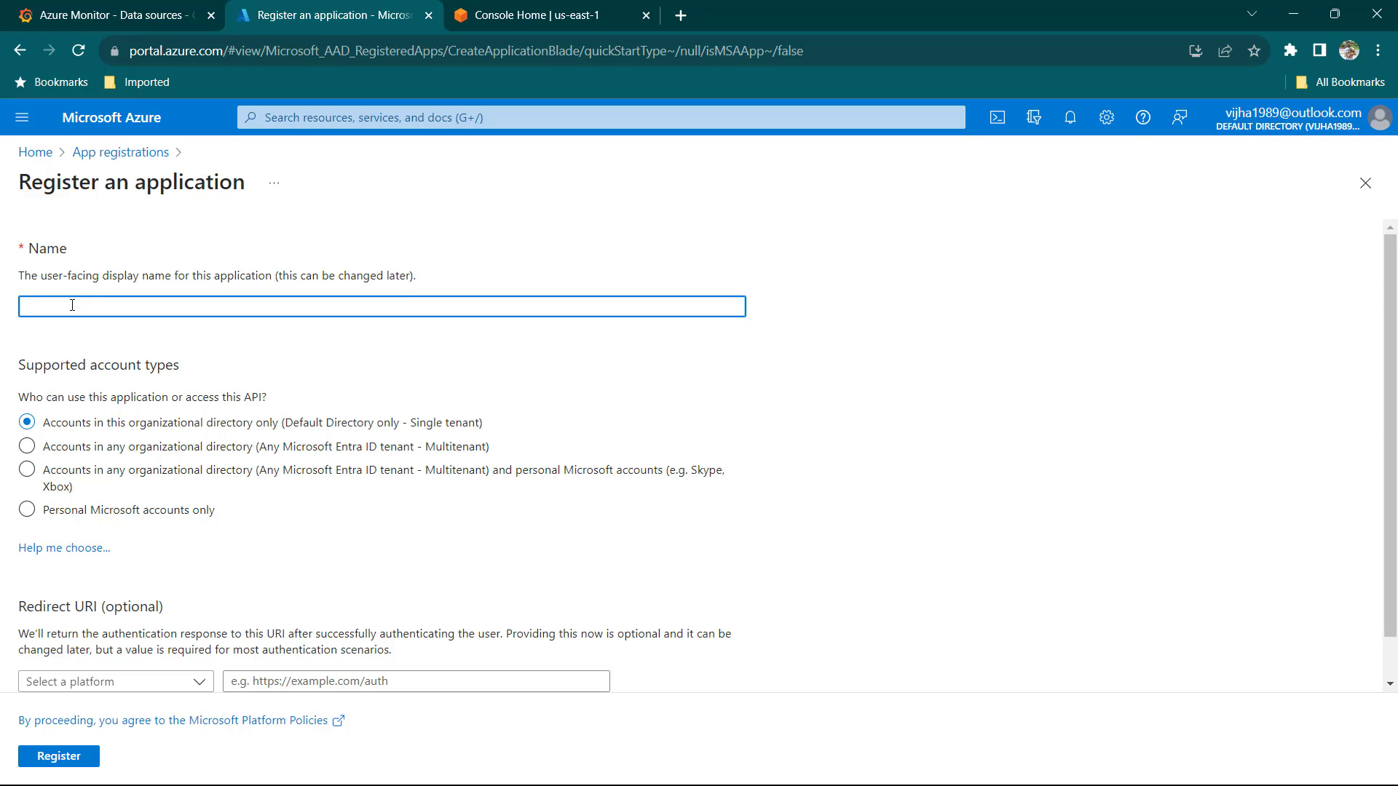
- Register a single-tenant application named grafana-azure without a redirect URI
{"action": "type", "text": "fana"}
{"action": "left_click", "coordinate": [122, 370]}
{"action": "scroll", "coordinate": [122, 370], "scroll_direction": "down", "scroll_amount": 1}
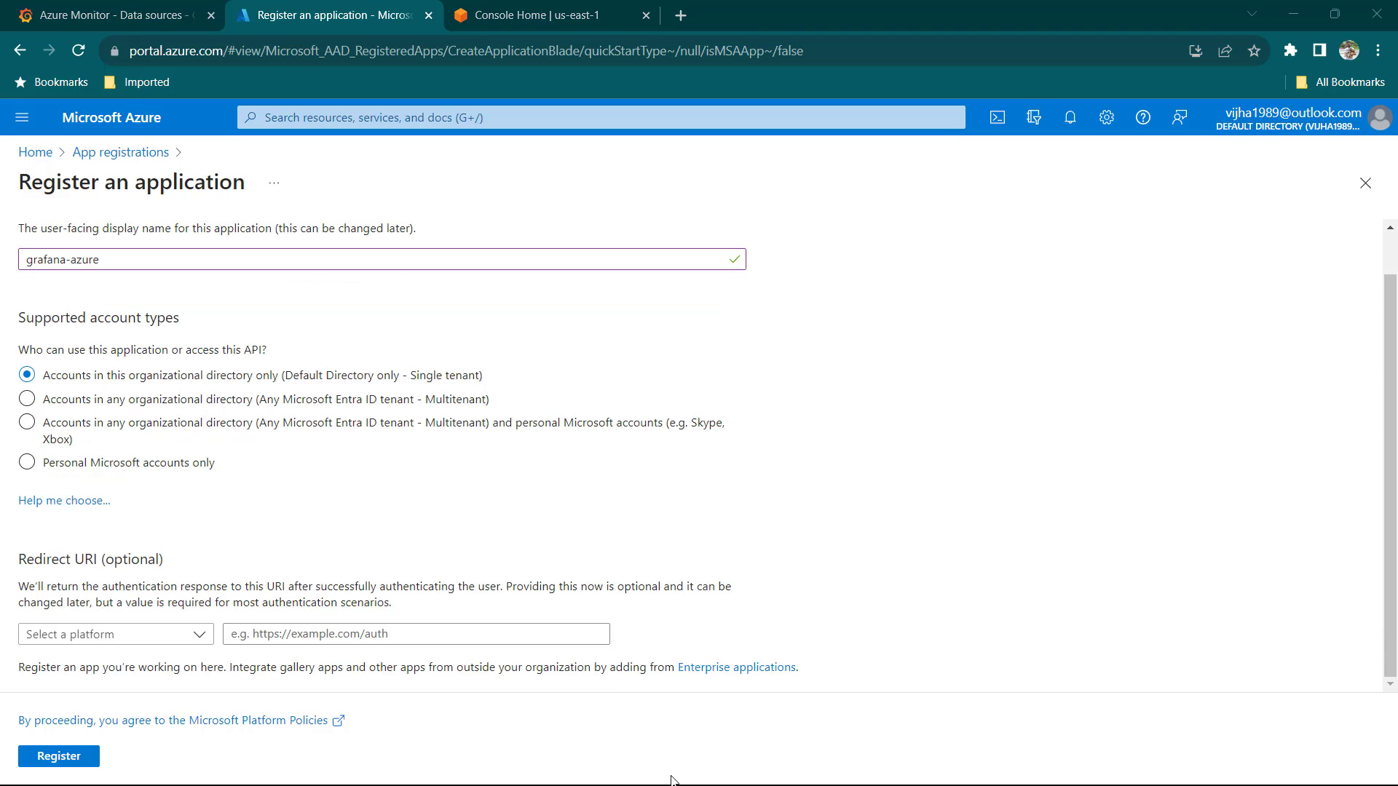
{"action": "left_click", "coordinate": [138, 638]}
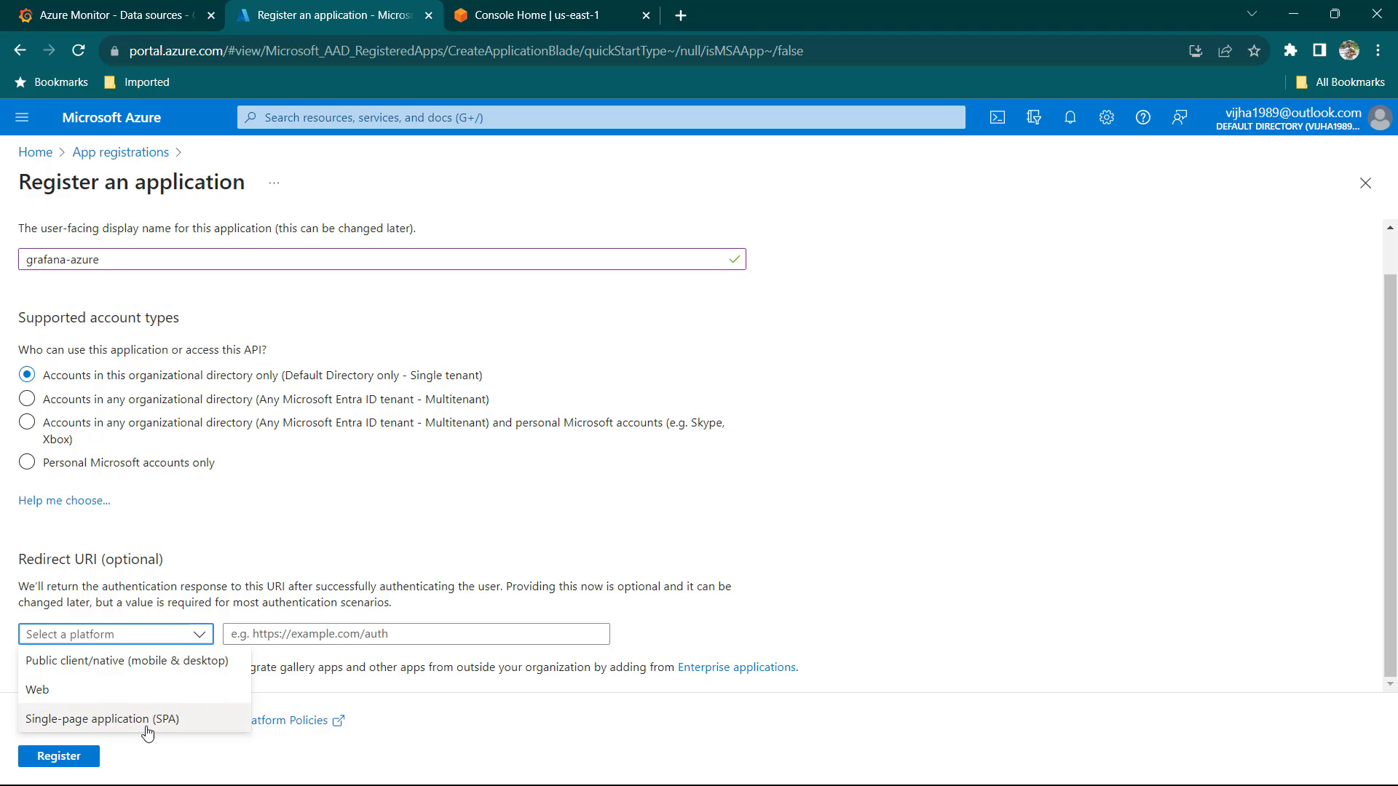
{"action": "left_click", "coordinate": [136, 579]}
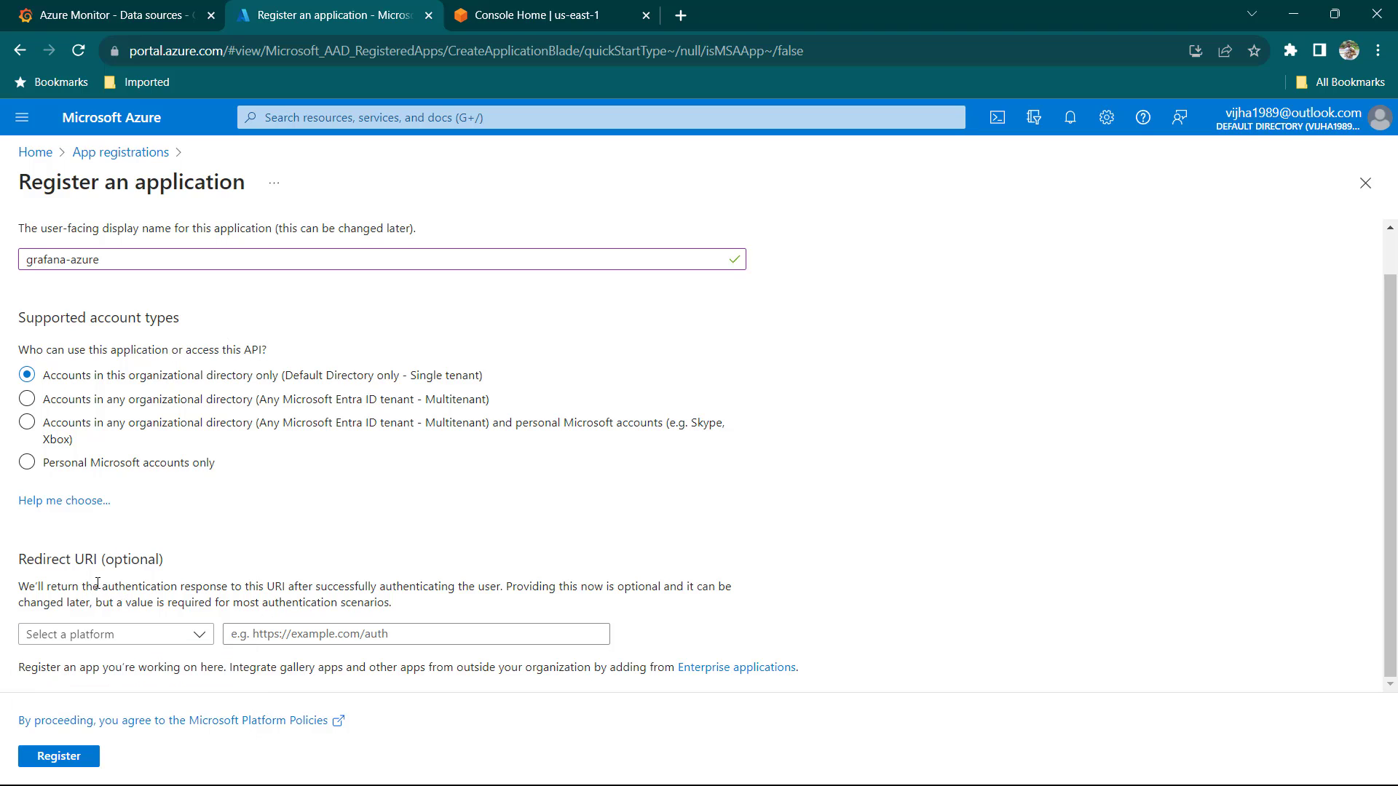
{"action": "left_click_drag", "start_coordinate": [43, 560], "coordinate": [183, 583]}
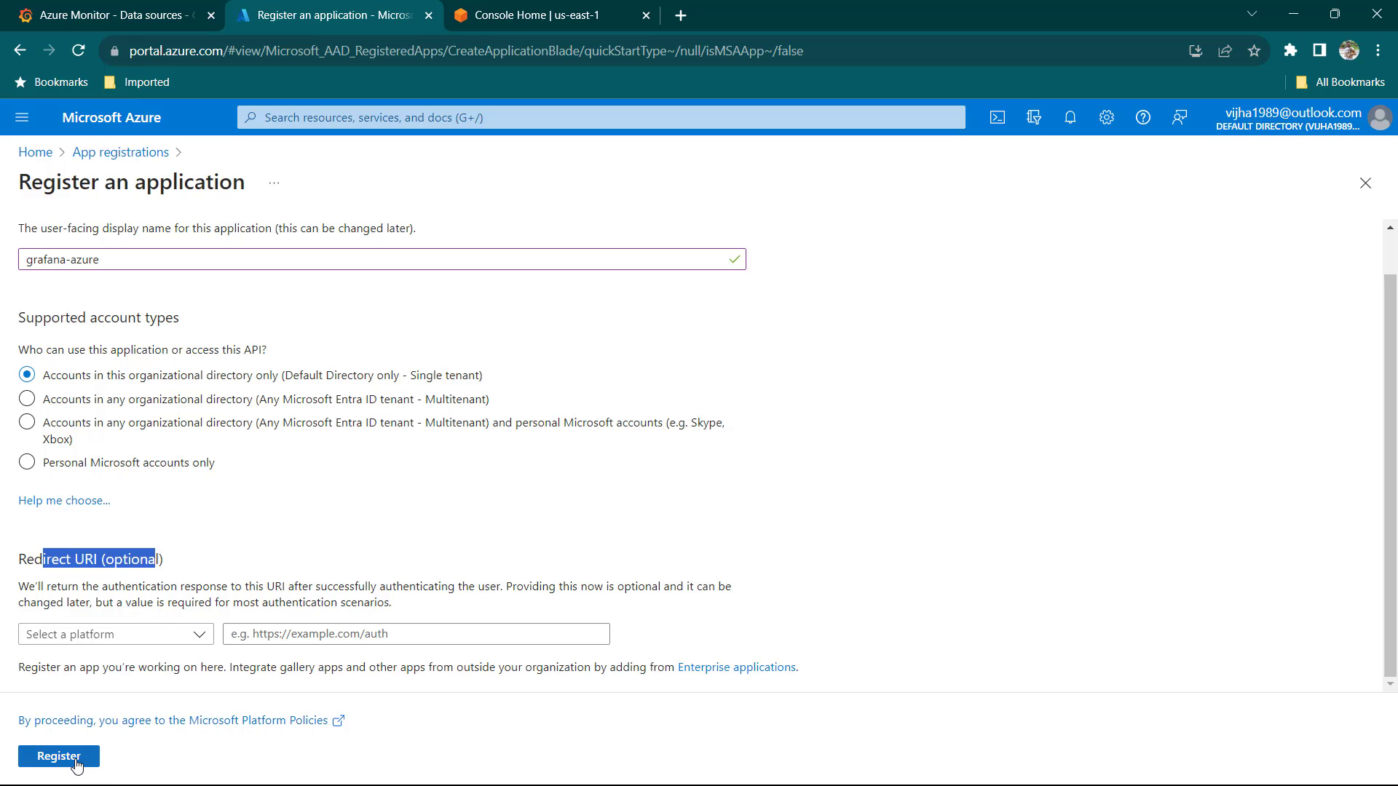
{"action": "left_click", "coordinate": [75, 760]}
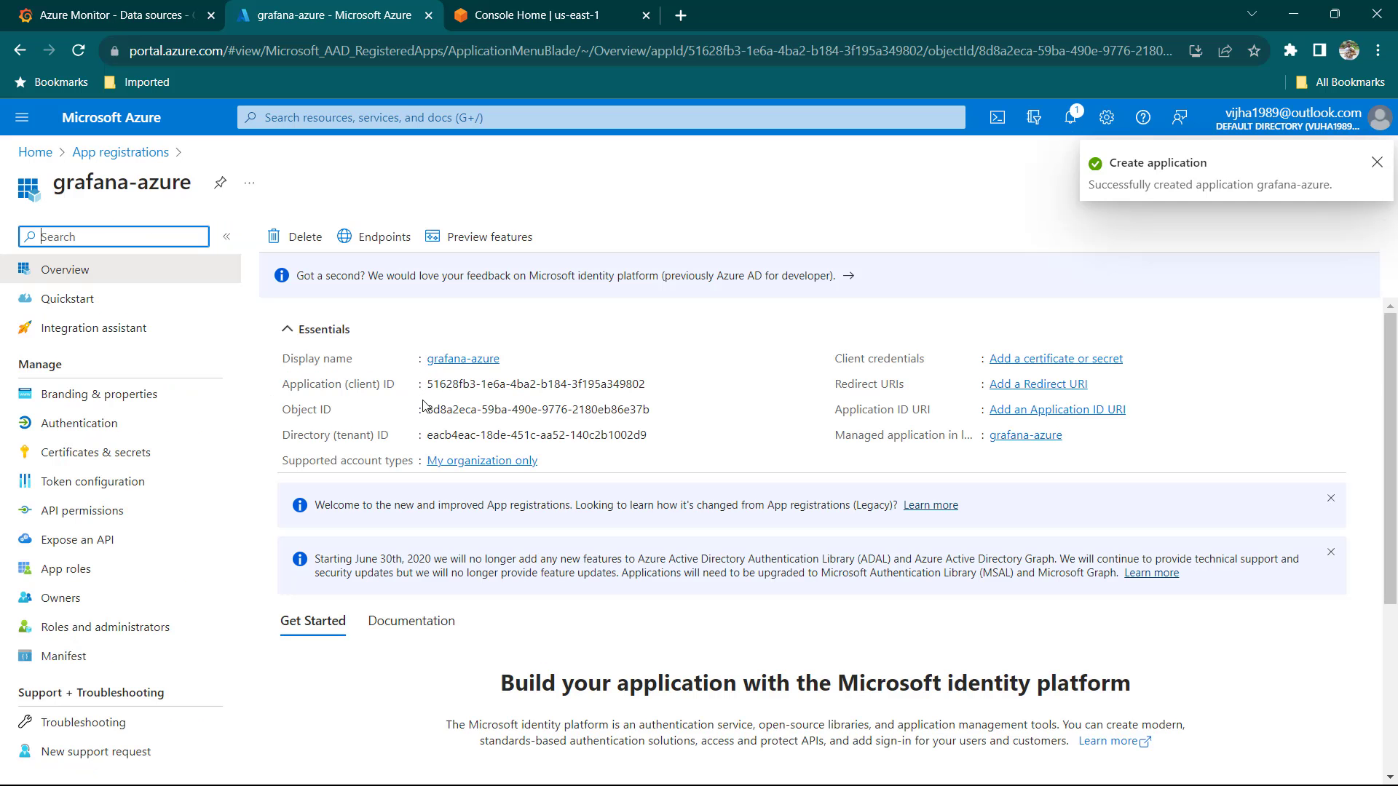
- Note grafana-azure's Application (client) ID and Directory (tenant) ID
{"action": "left_click_drag", "start_coordinate": [304, 386], "coordinate": [396, 386]}
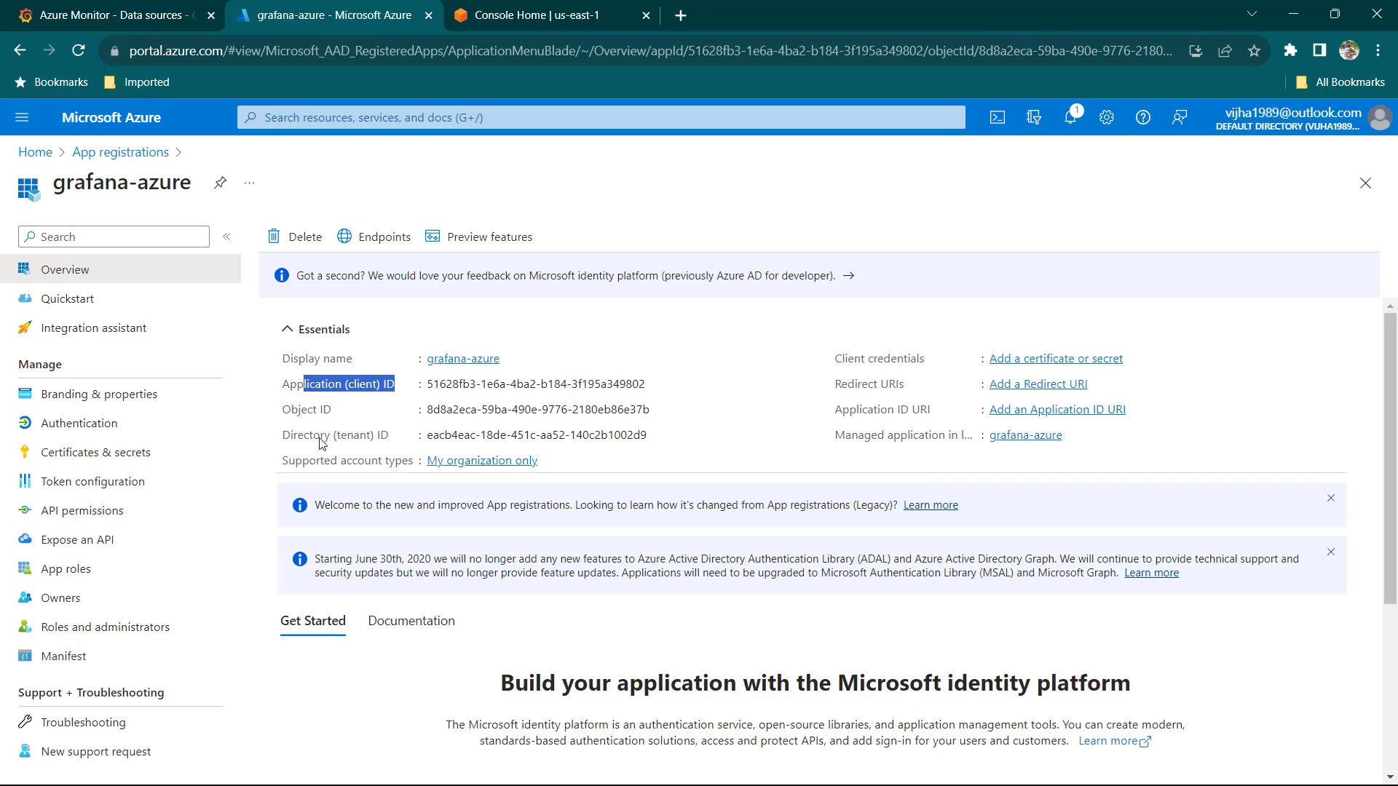
{"action": "left_click_drag", "start_coordinate": [320, 437], "coordinate": [374, 437]}
{"action": "left_click", "coordinate": [116, 16]}
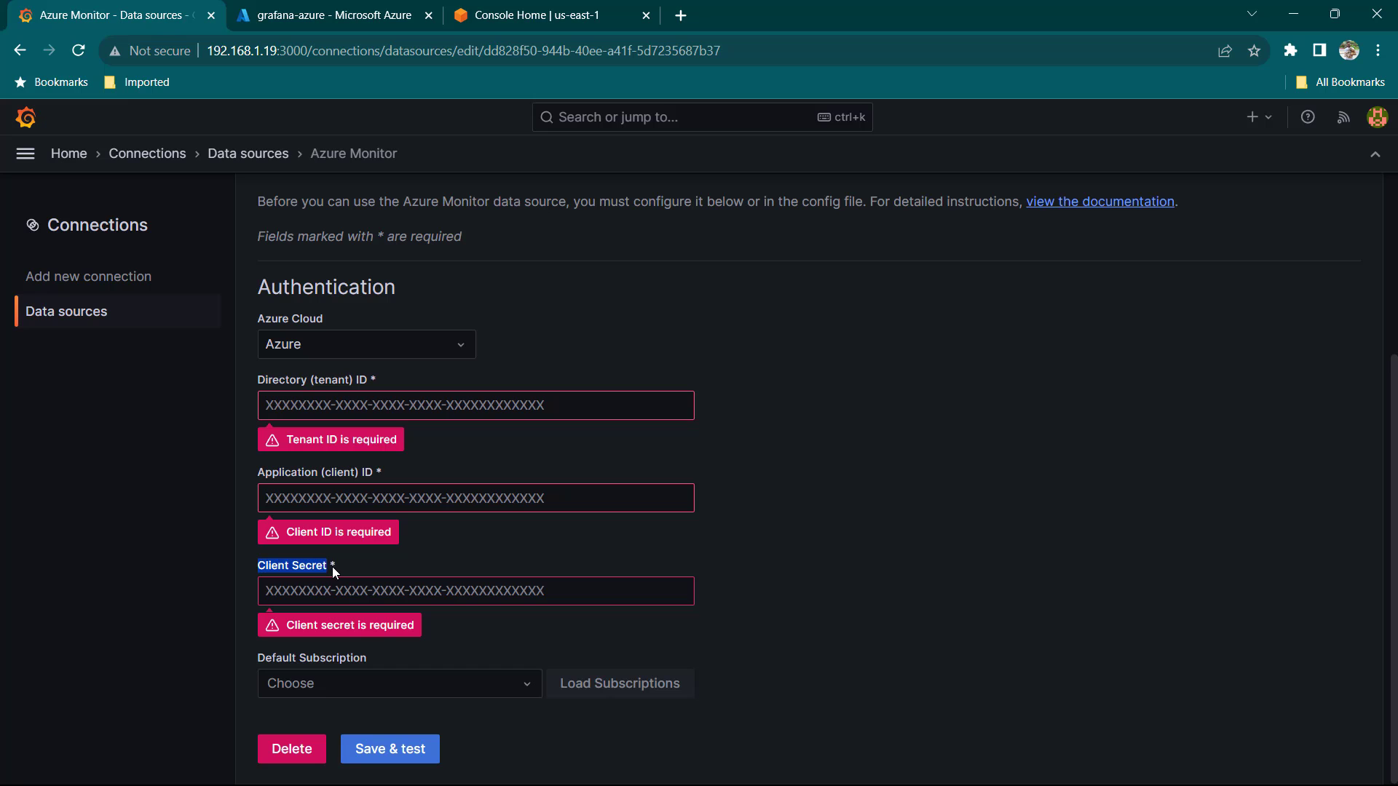
- Create client secret 'grafana-azure-secret' for grafana-azure and copy its value into a scratch tab
{"action": "left_click", "coordinate": [341, 17]}
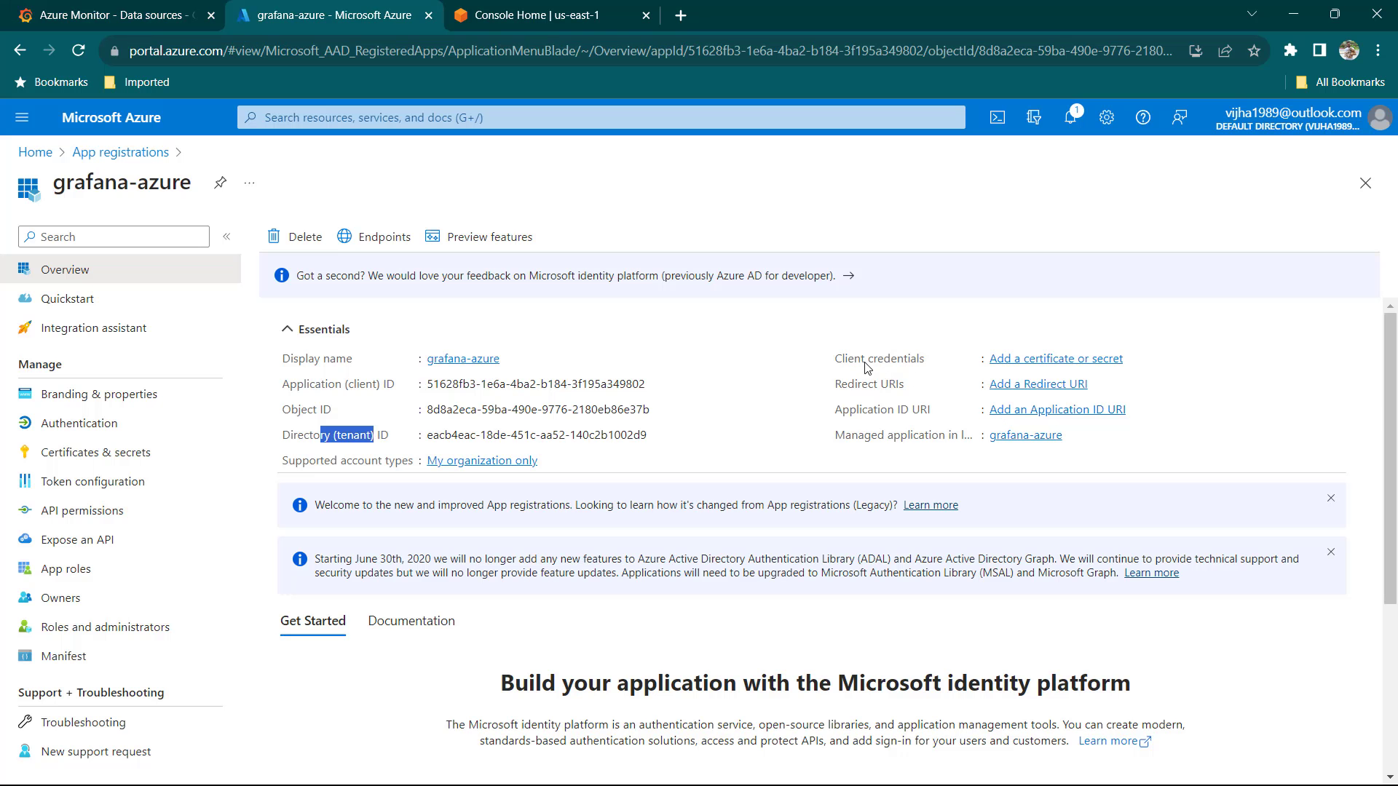
{"action": "left_click", "coordinate": [1062, 364]}
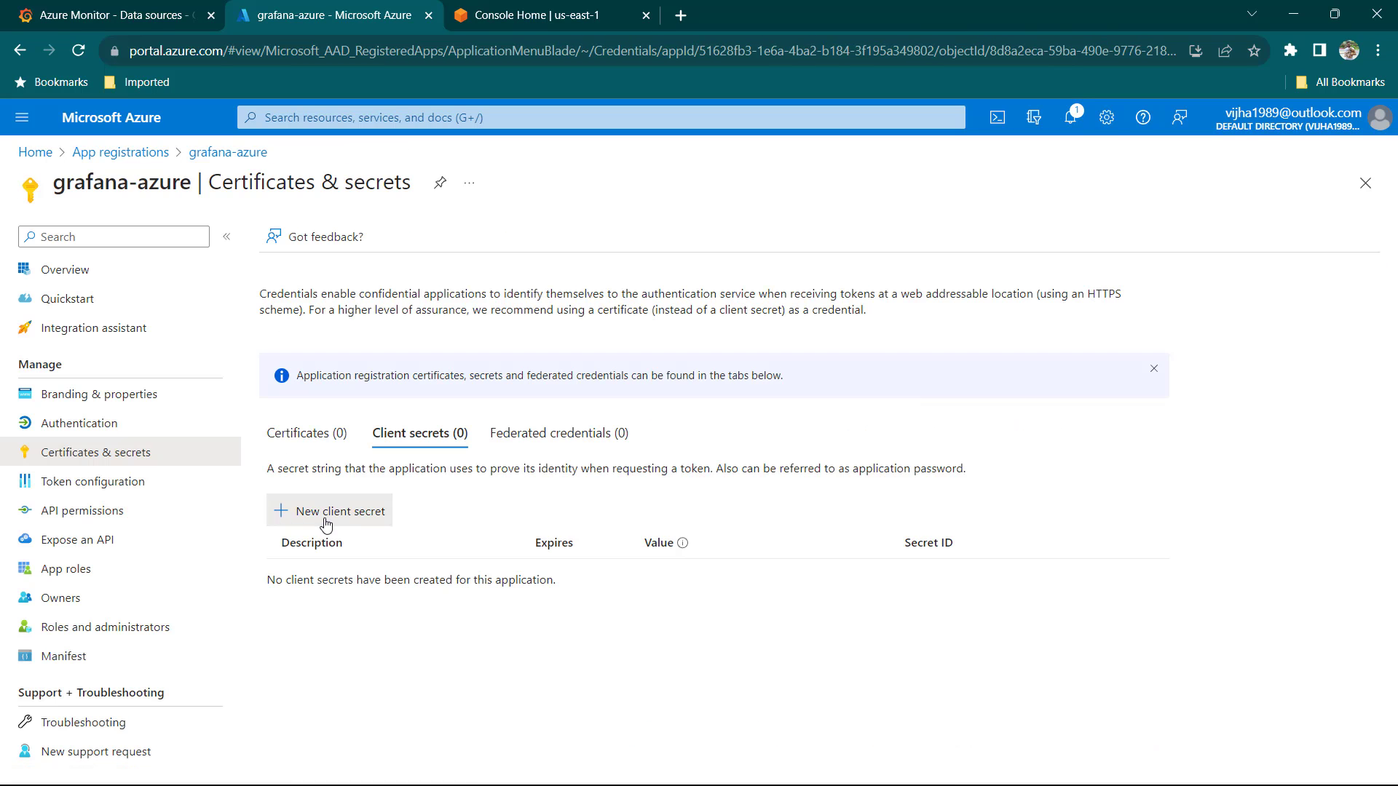
{"action": "left_click", "coordinate": [326, 521]}
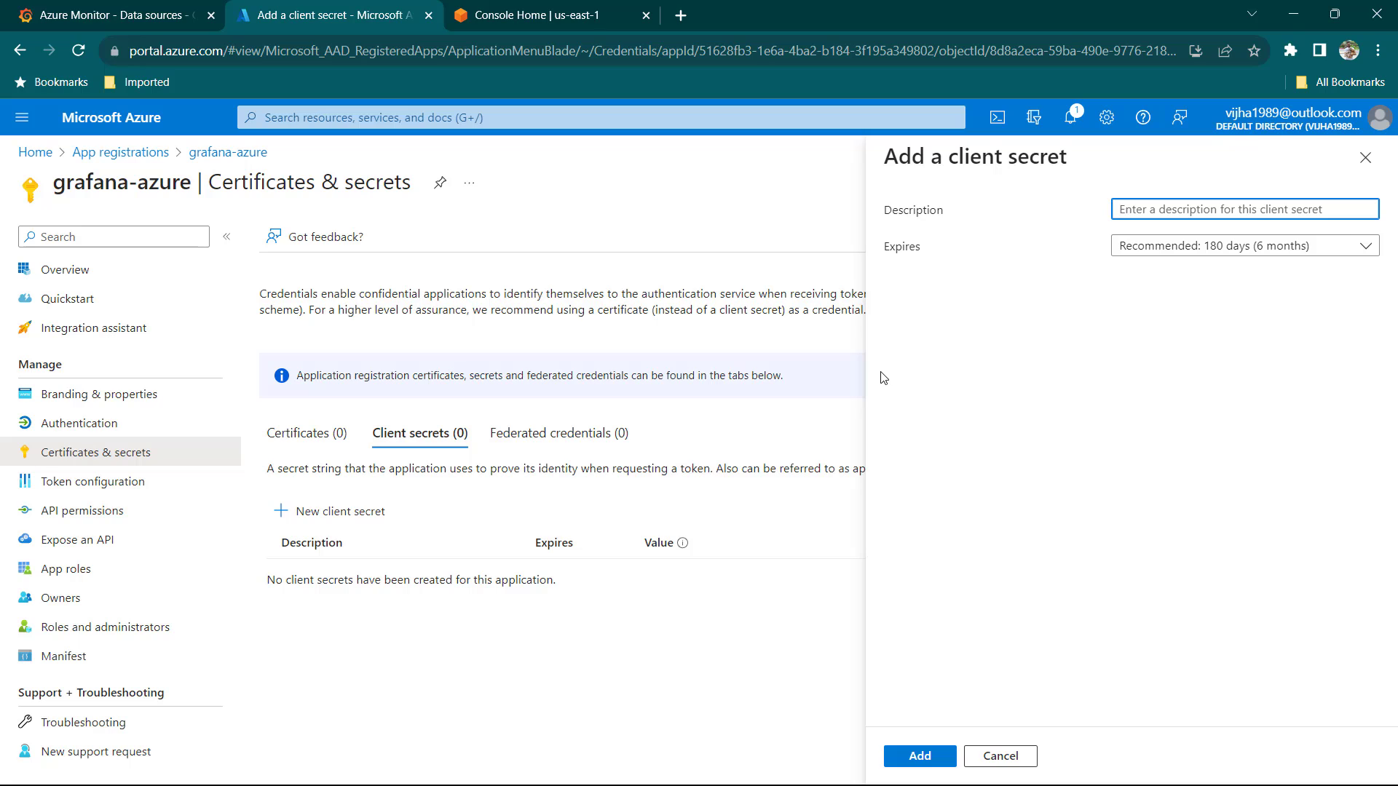
{"action": "type", "text": "gra"}
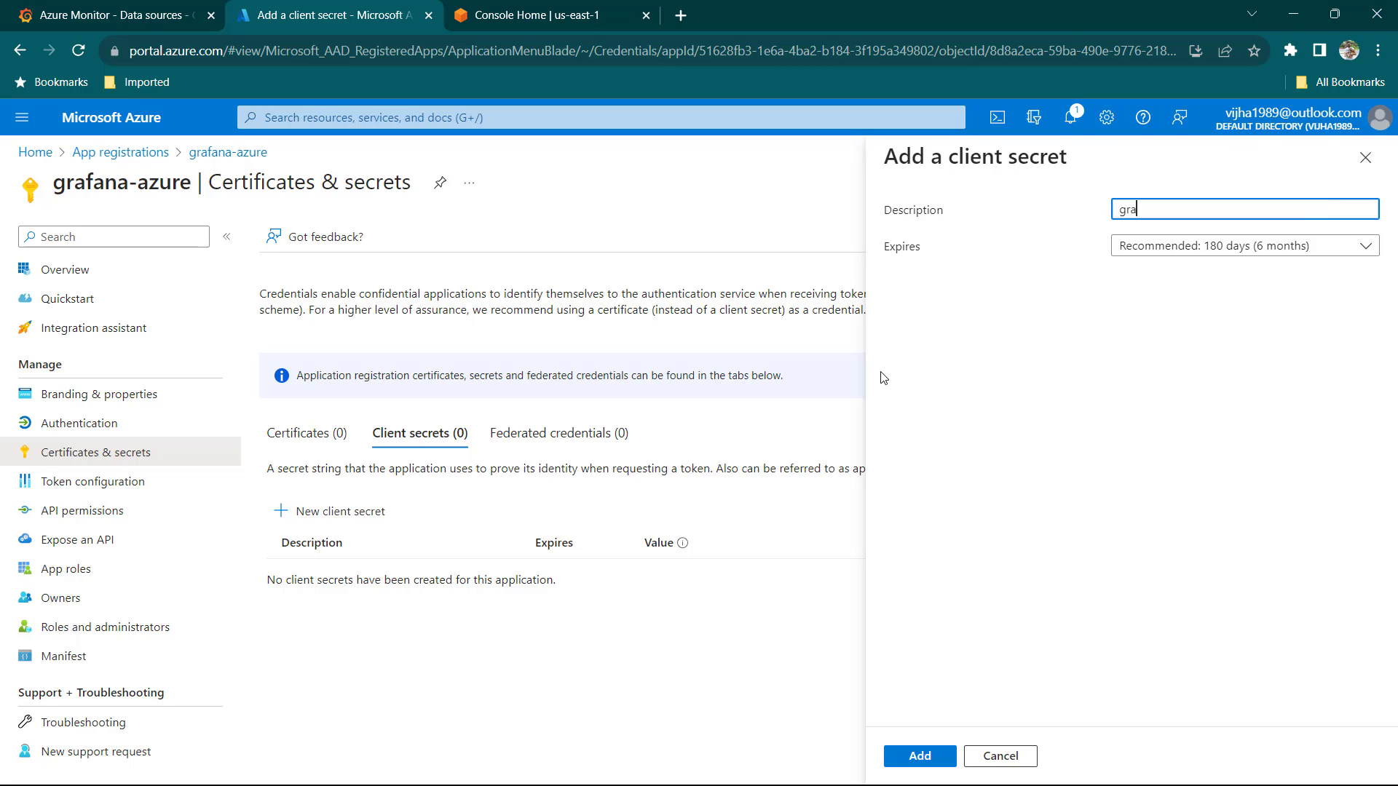
{"action": "type", "text": "fana-azure-secret"}
{"action": "left_click", "coordinate": [900, 763]}
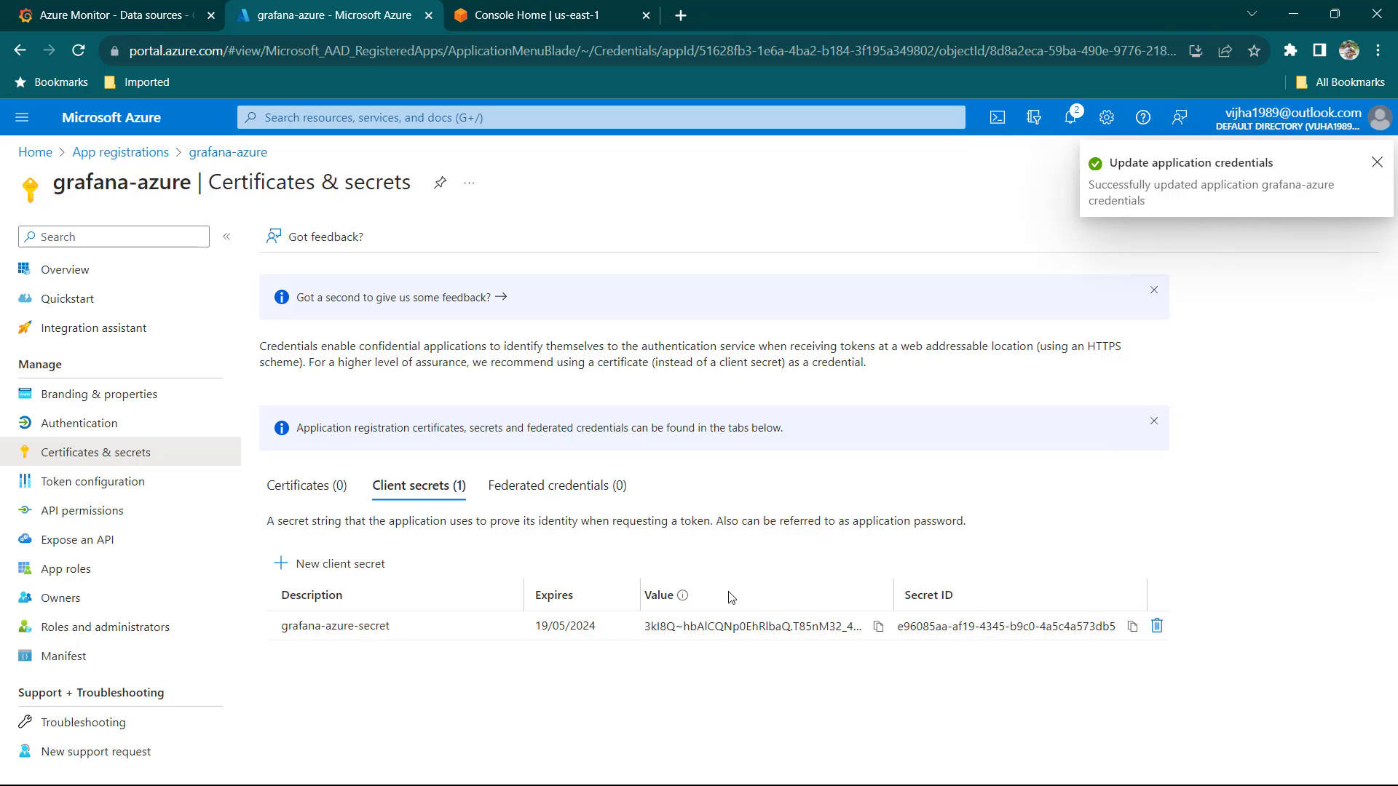
{"action": "left_click", "coordinate": [878, 628]}
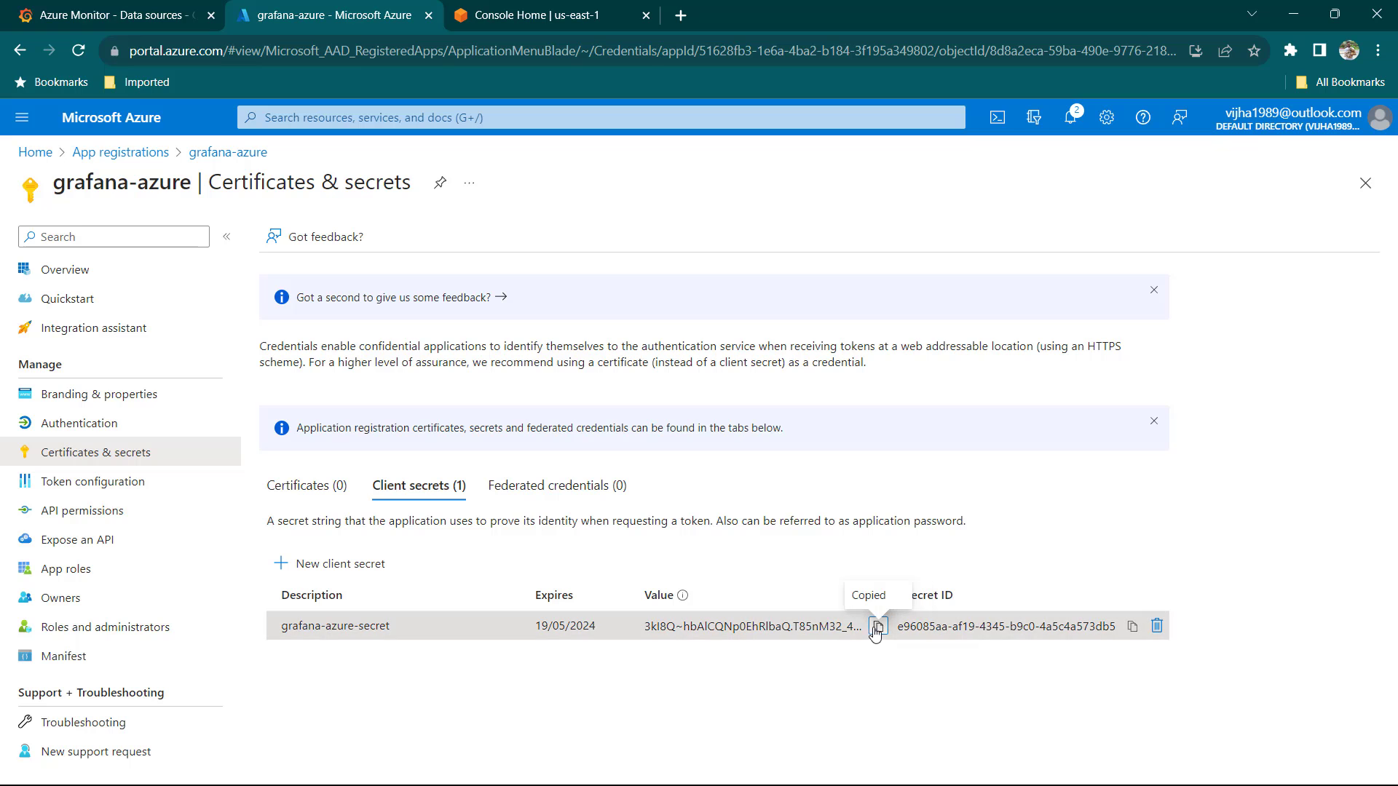
{"action": "left_click", "coordinate": [681, 15]}
{"action": "key", "text": "ctrl+v"}
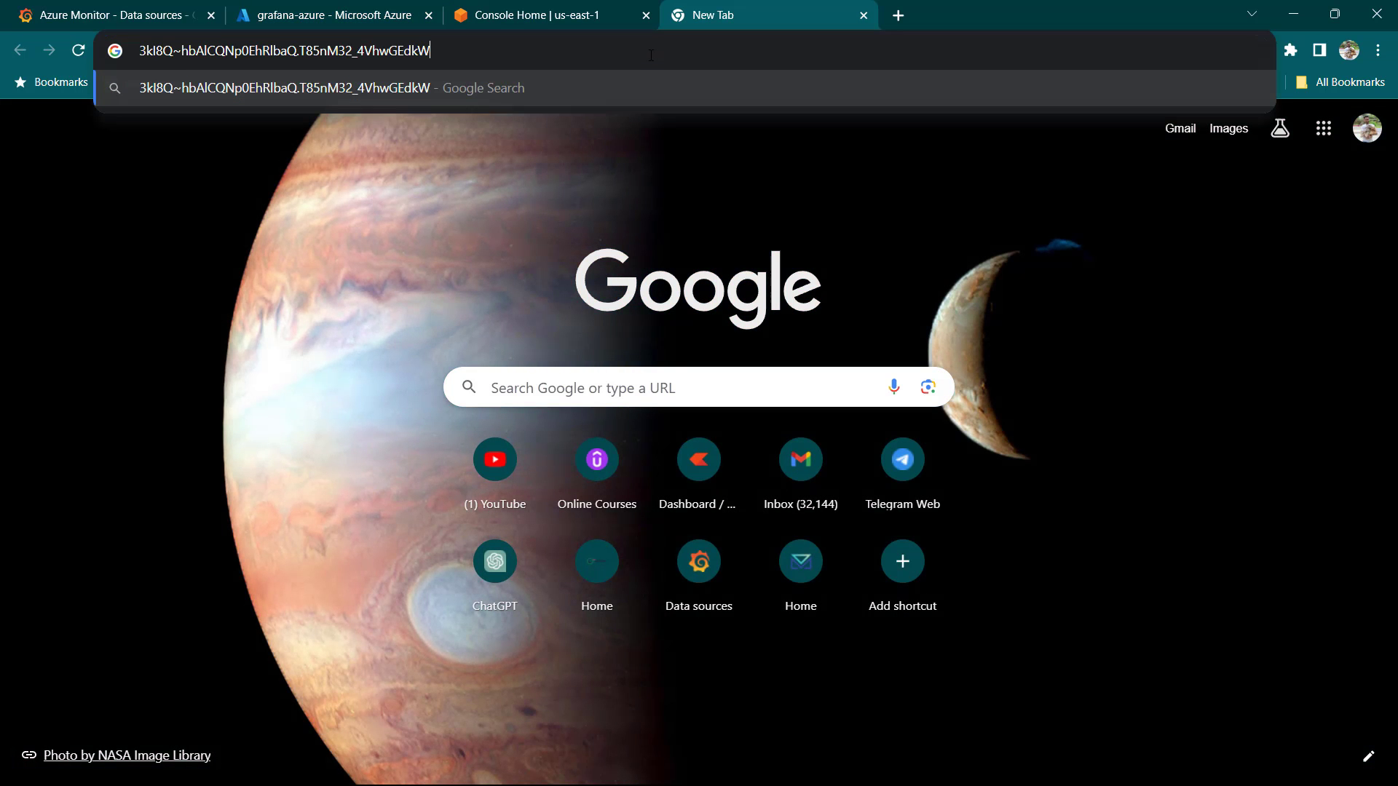
{"action": "key", "text": "ctrl+2"}
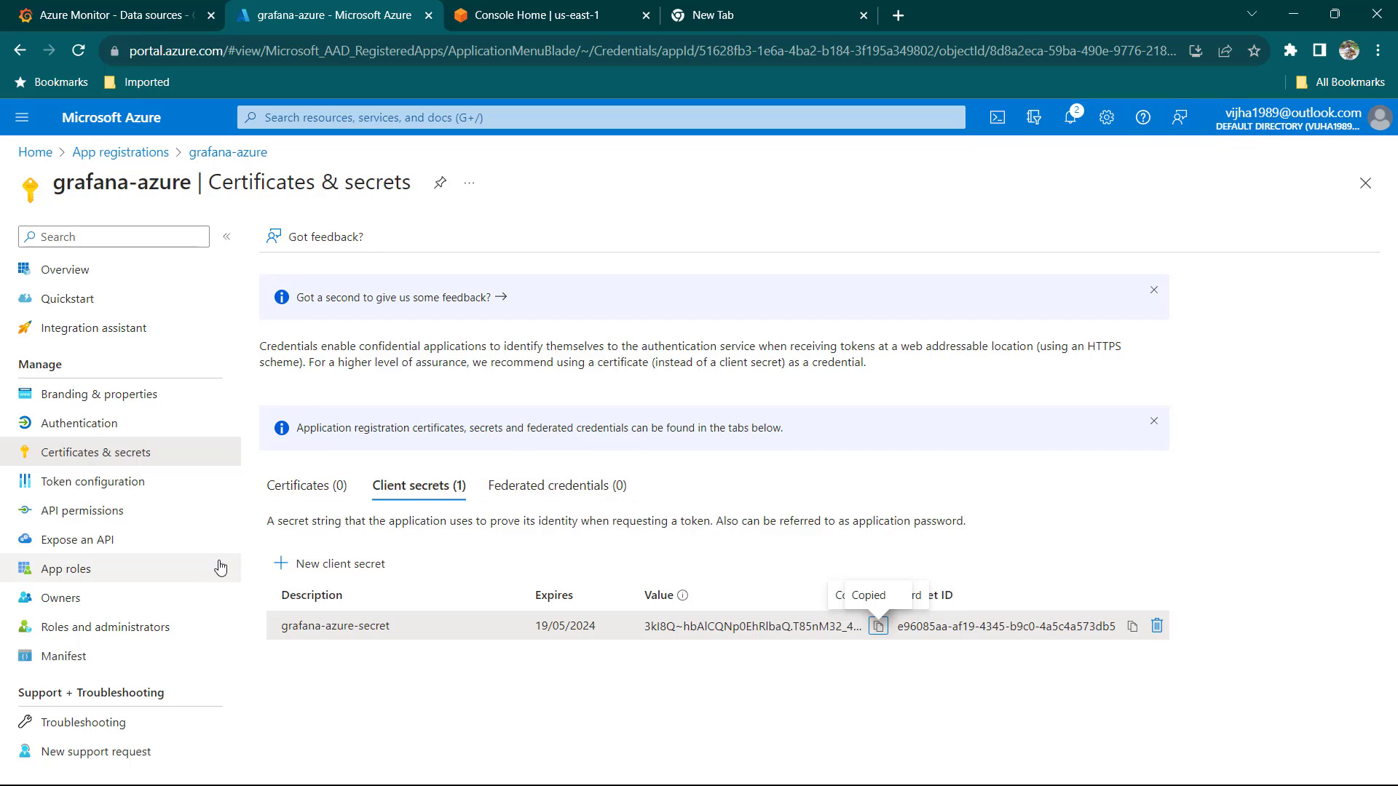
- Check the app's API permissions, then search 'subscription' and open Subscriptions
{"action": "left_click", "coordinate": [82, 518]}
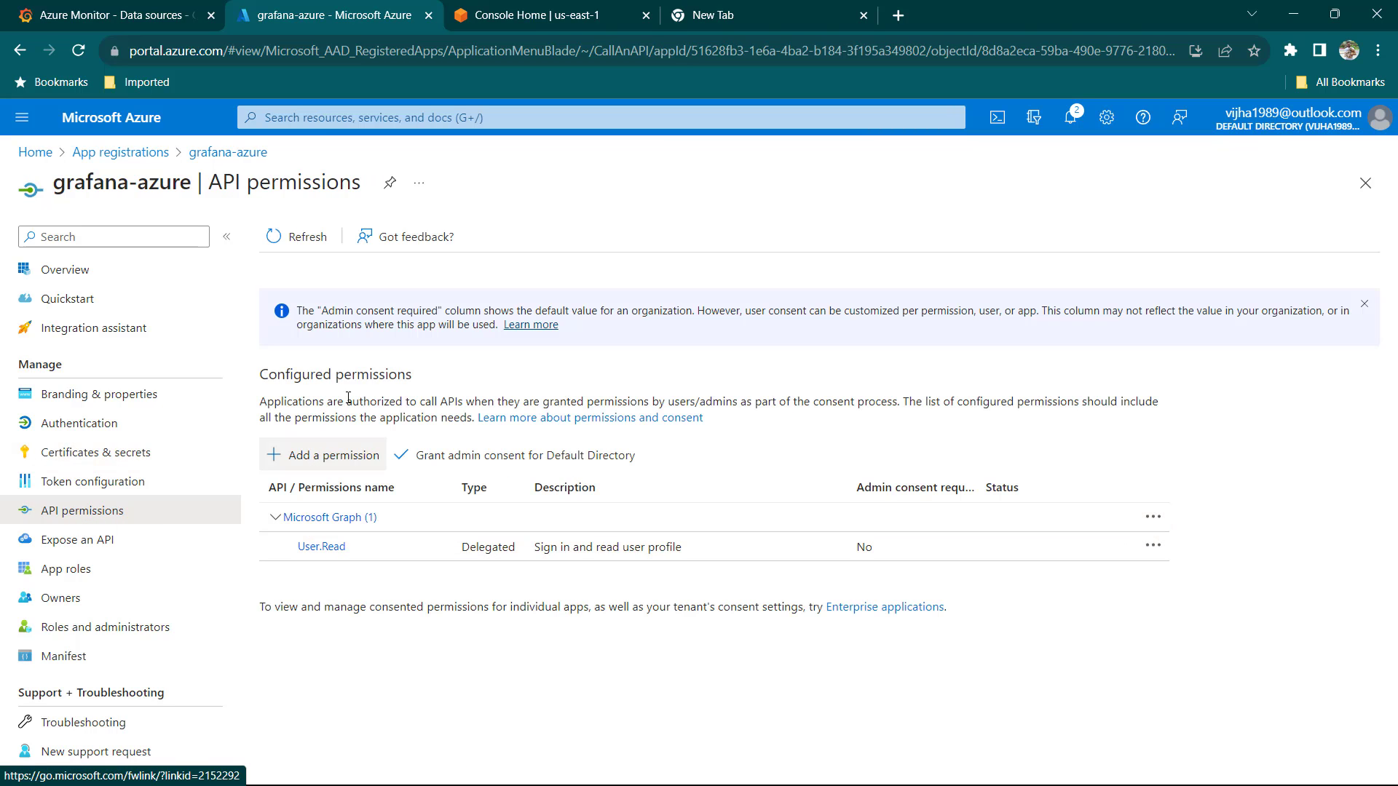
{"action": "left_click", "coordinate": [324, 120]}
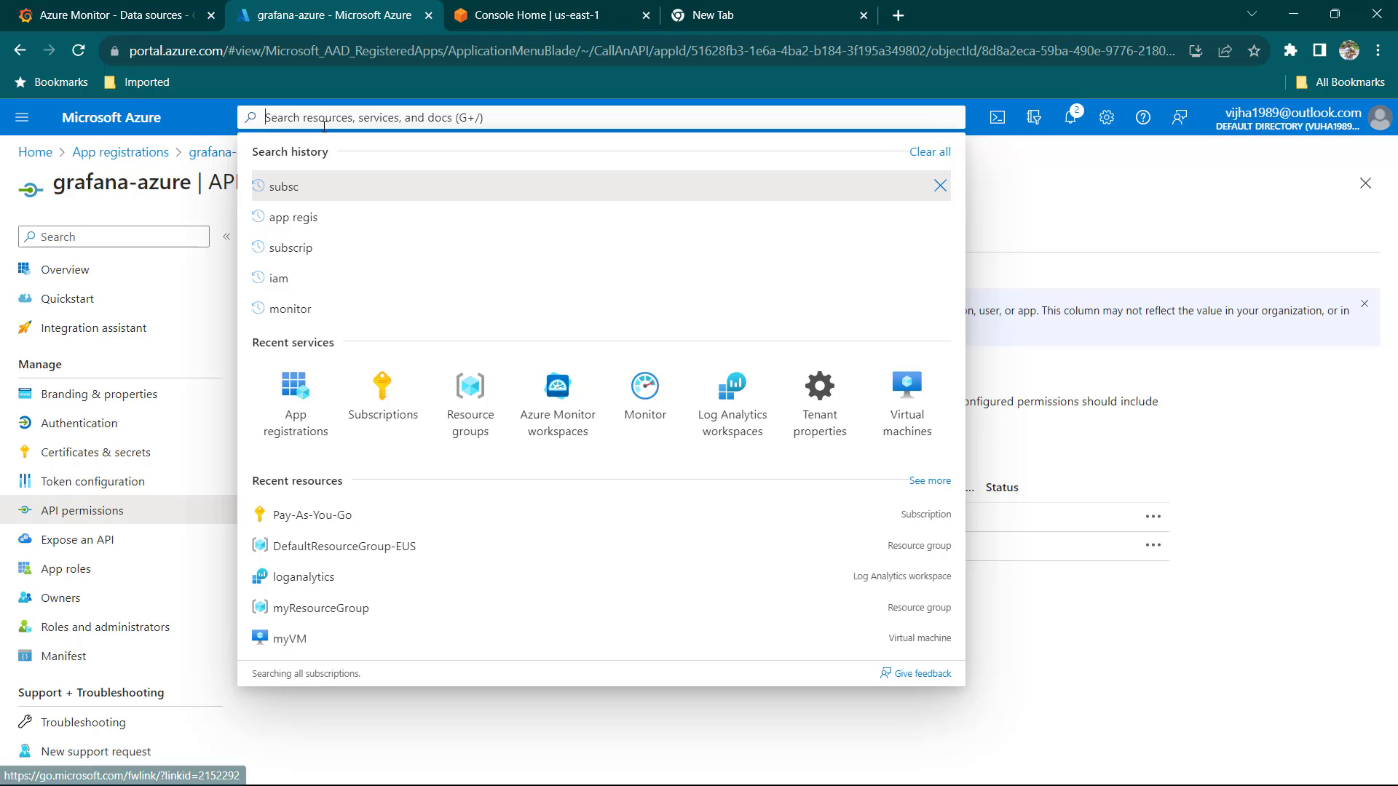
{"action": "type", "text": "subsc"}
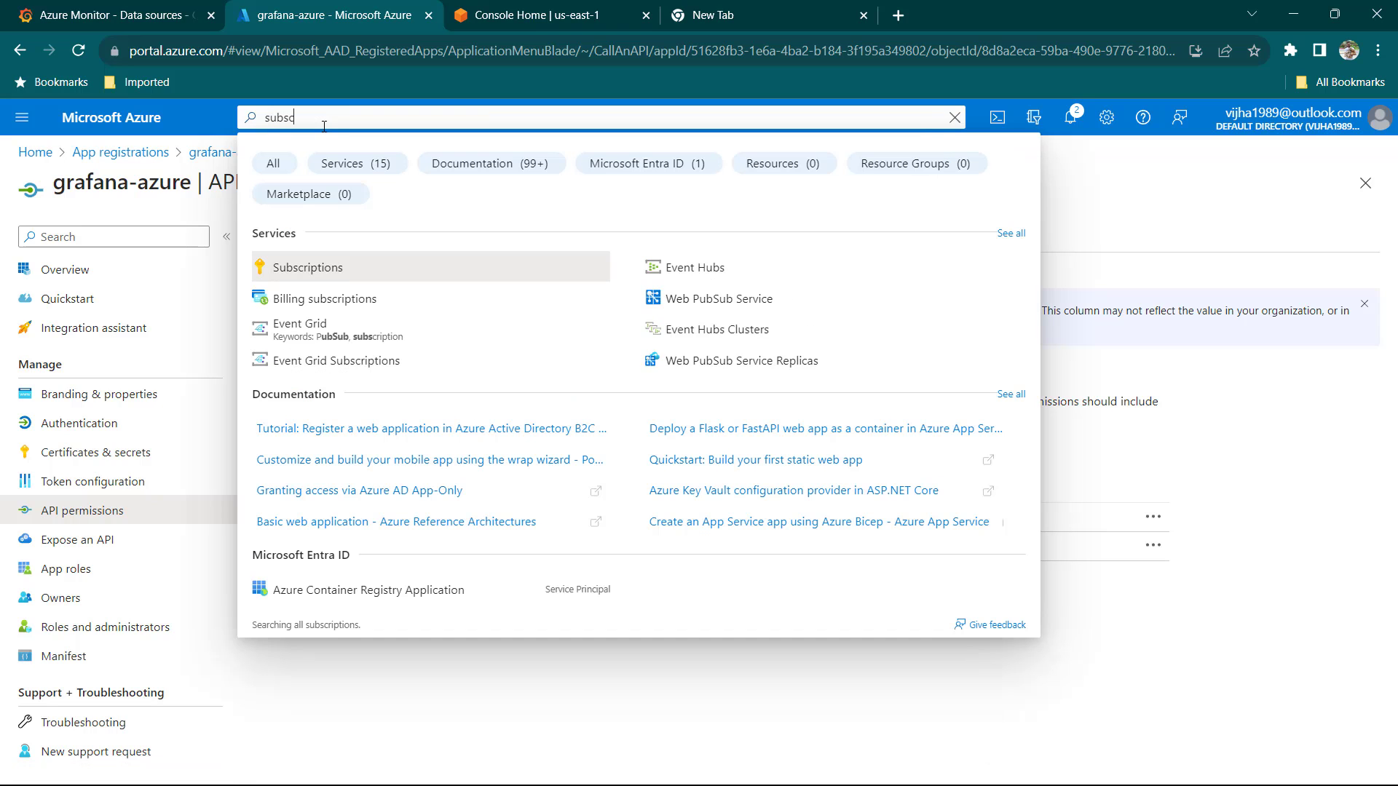
{"action": "type", "text": "ription"}
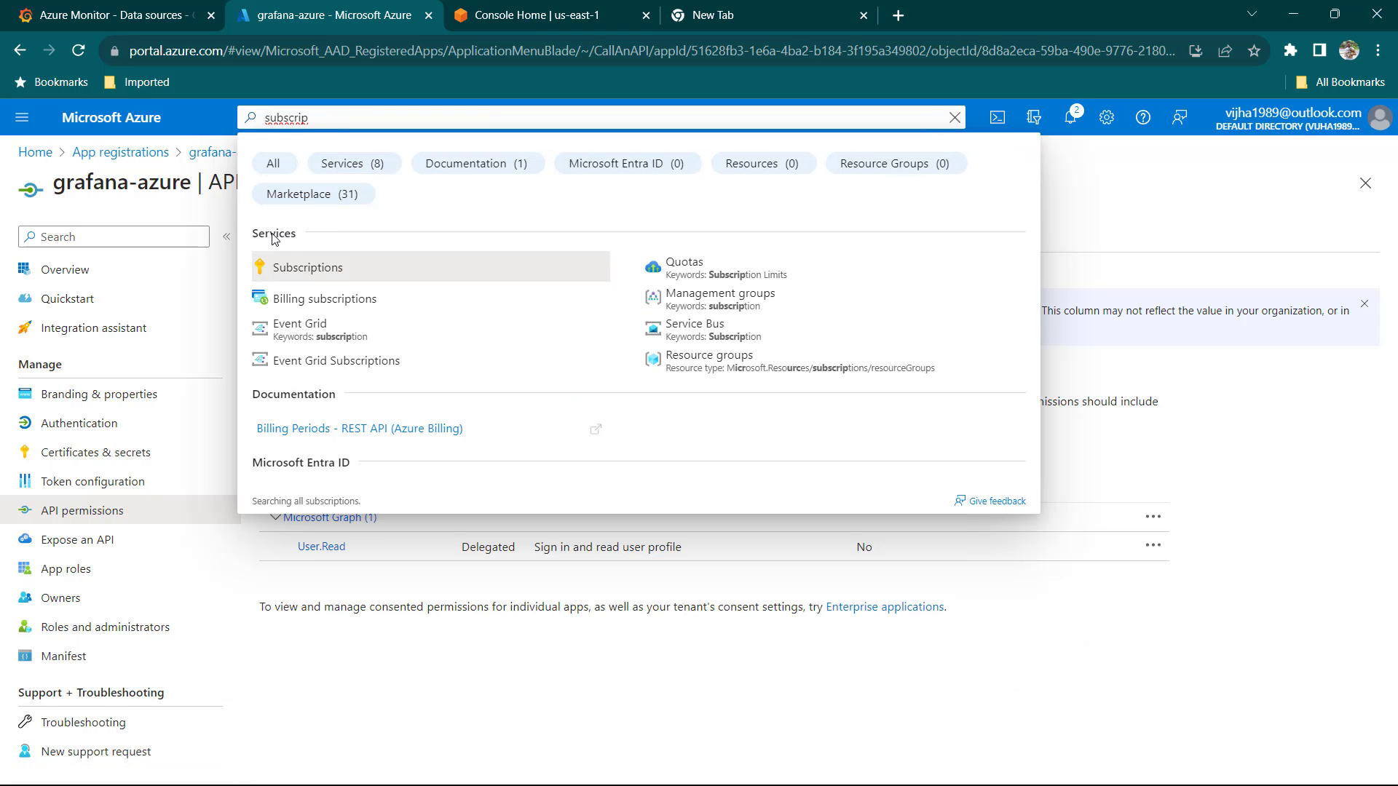
{"action": "left_click", "coordinate": [329, 277]}
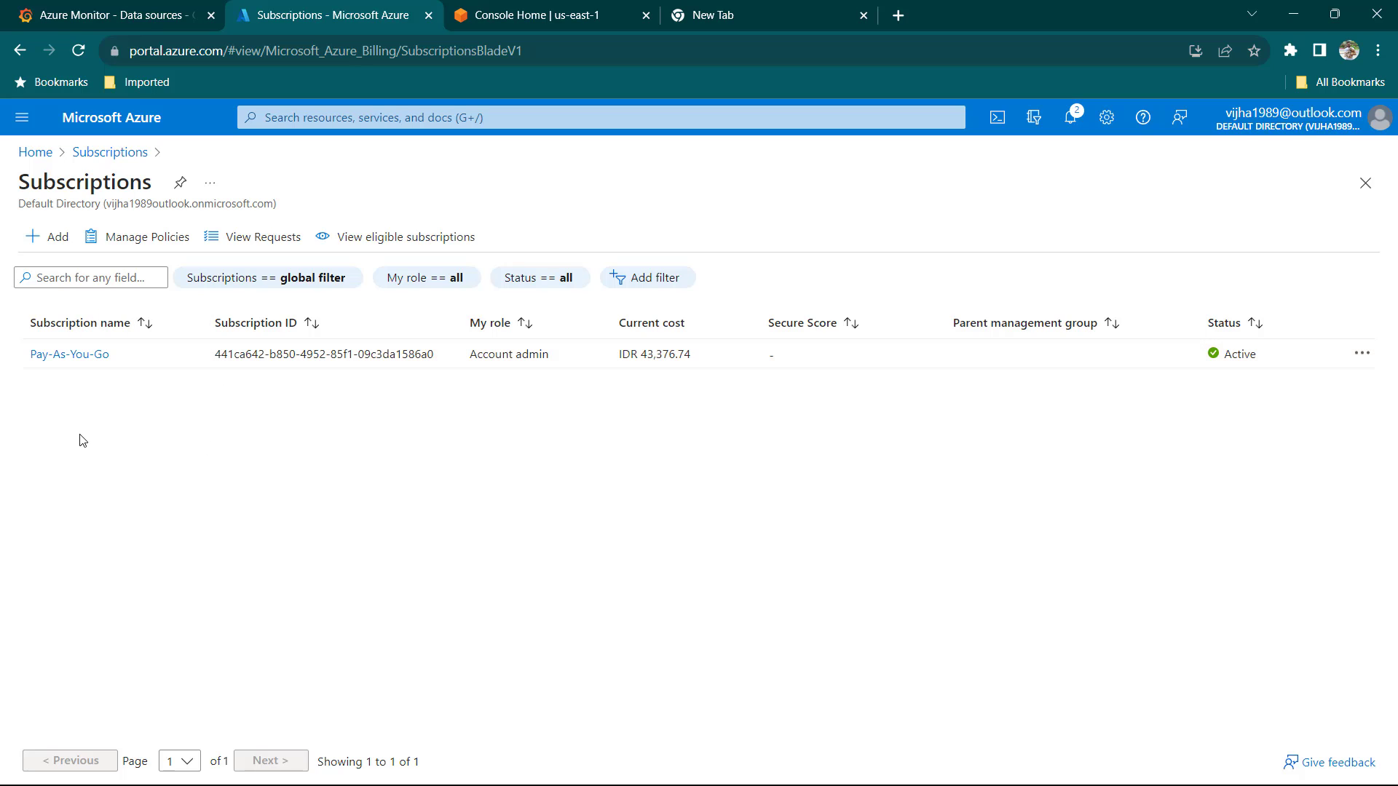
- Start a role assignment in Pay-As-You-Go's Access control (IAM) with the Reader role
{"action": "left_click", "coordinate": [84, 361]}
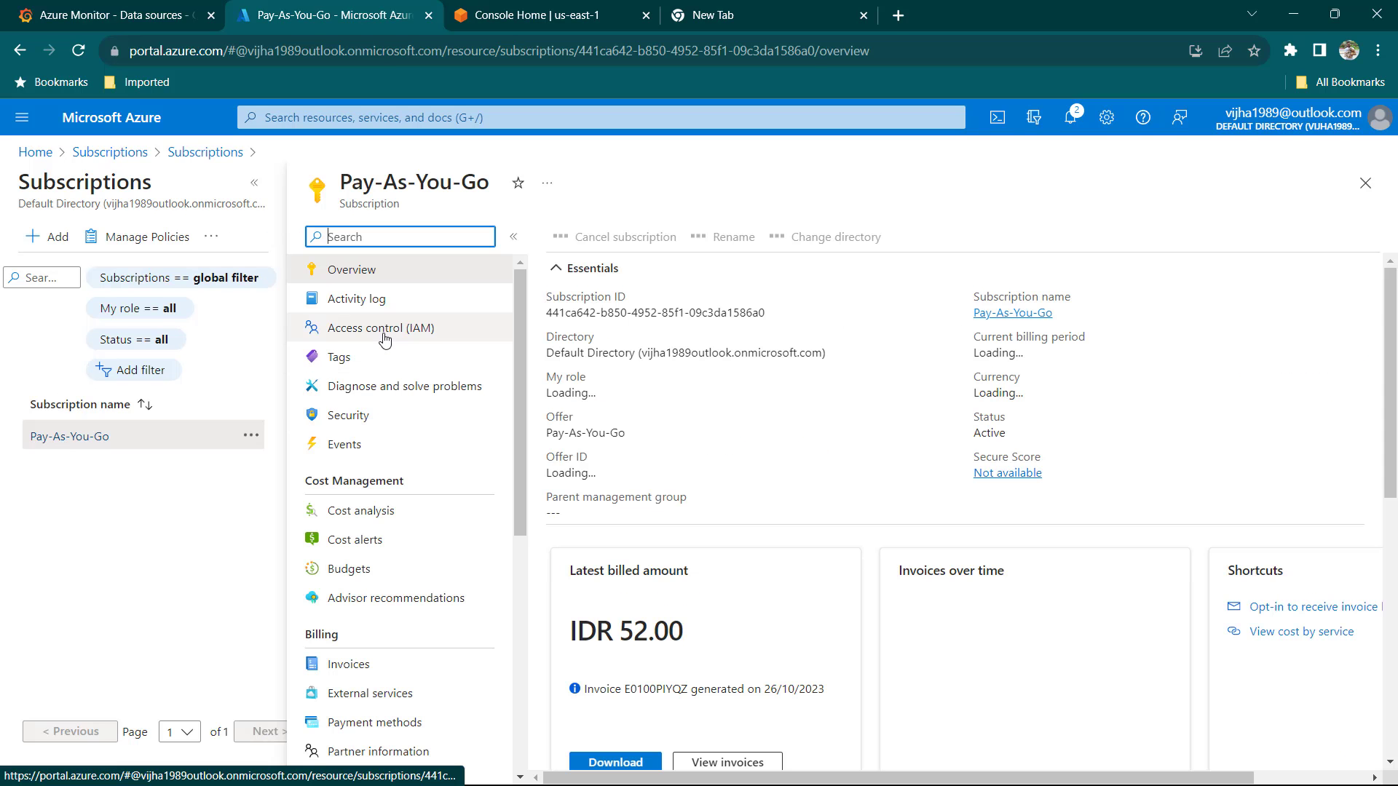
{"action": "left_click", "coordinate": [384, 334]}
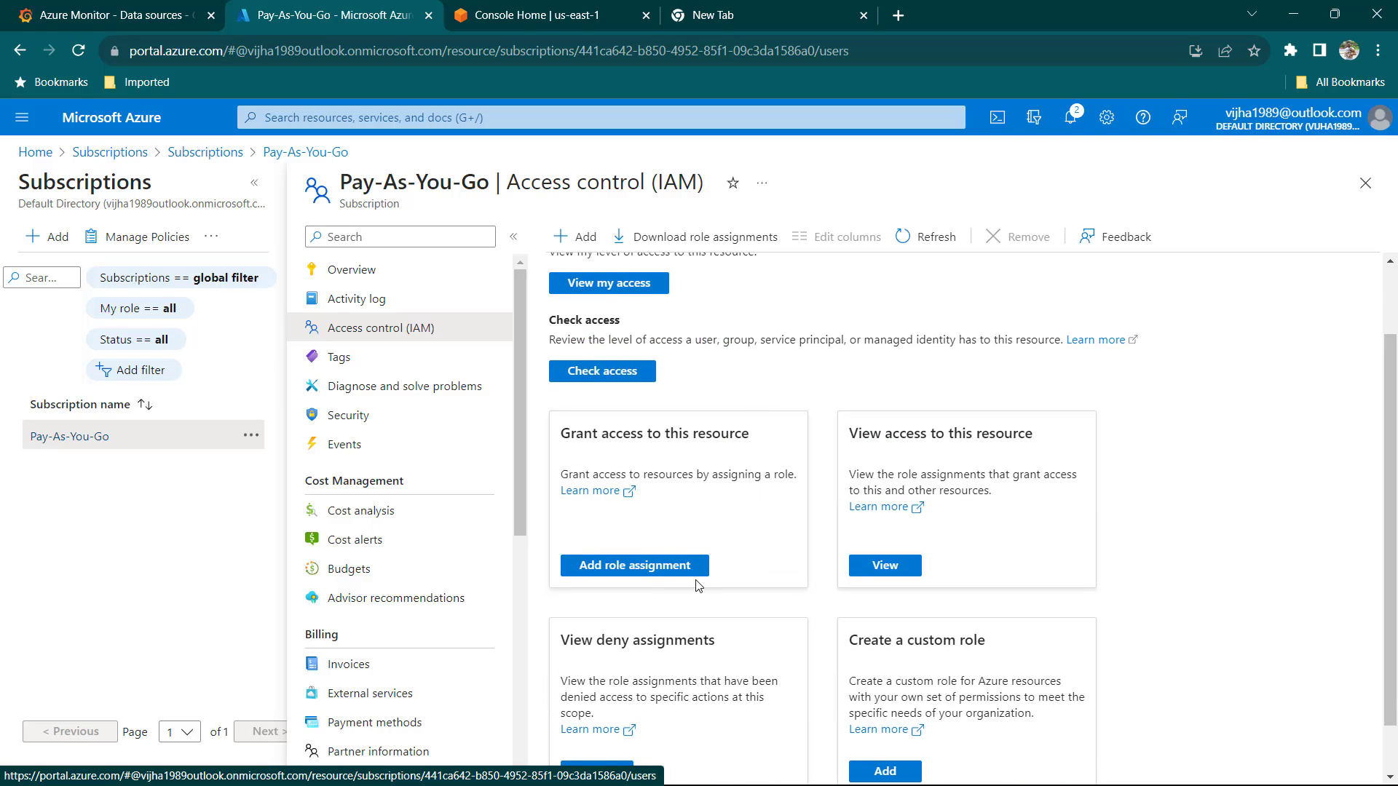
{"action": "left_click", "coordinate": [650, 575]}
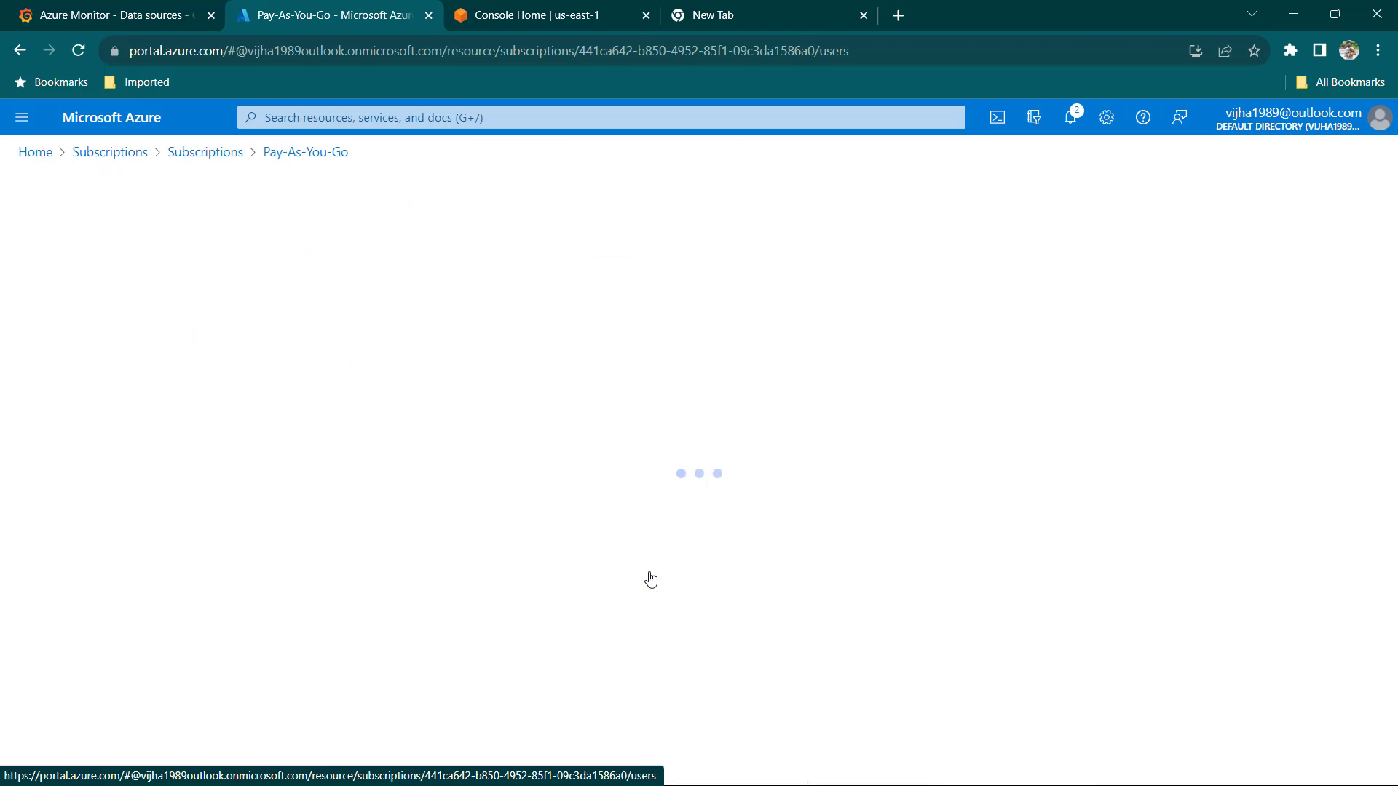
{"action": "left_click", "coordinate": [109, 493]}
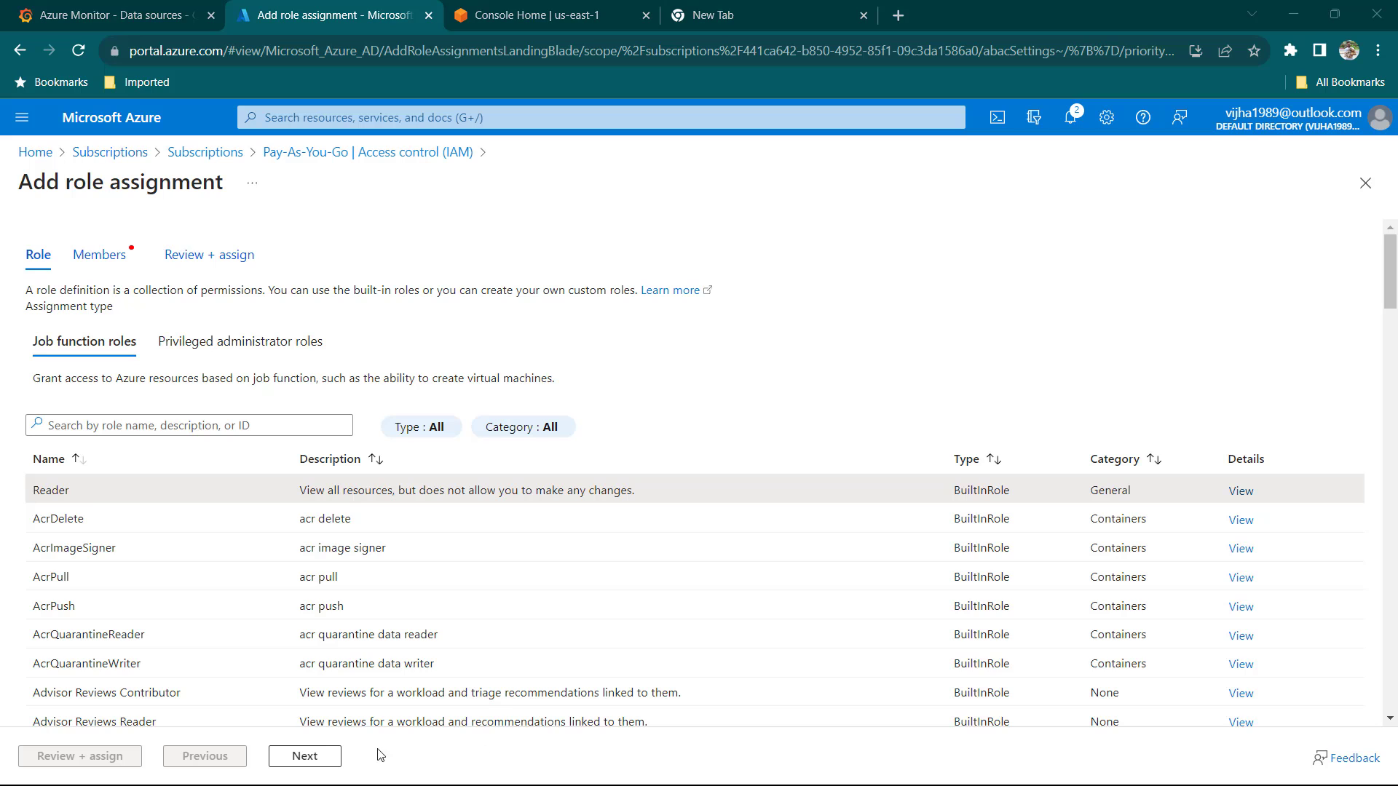
{"action": "scroll", "coordinate": [91, 553], "scroll_direction": "down", "scroll_amount": 5}
{"action": "scroll", "coordinate": [93, 512], "scroll_direction": "up", "scroll_amount": 5}
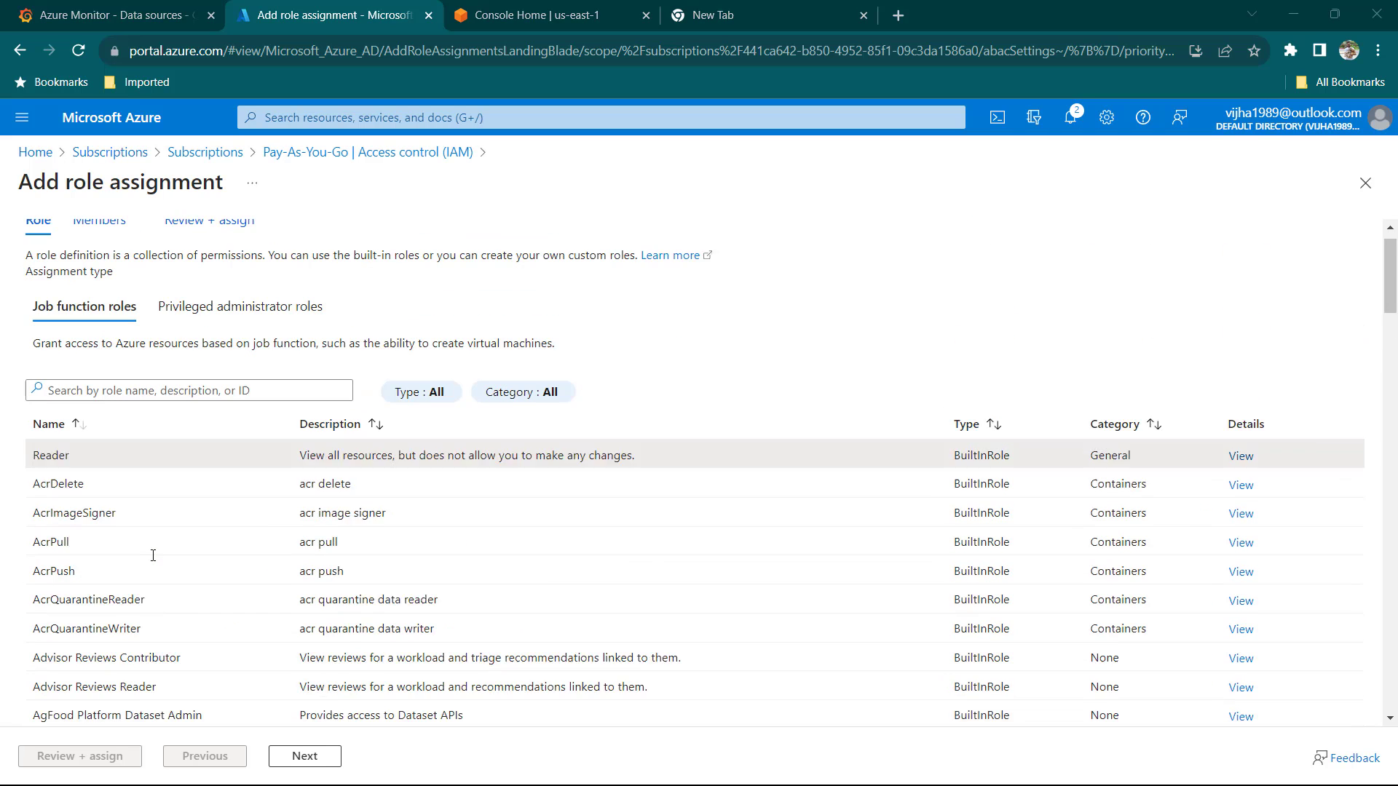
{"action": "left_click", "coordinate": [301, 757]}
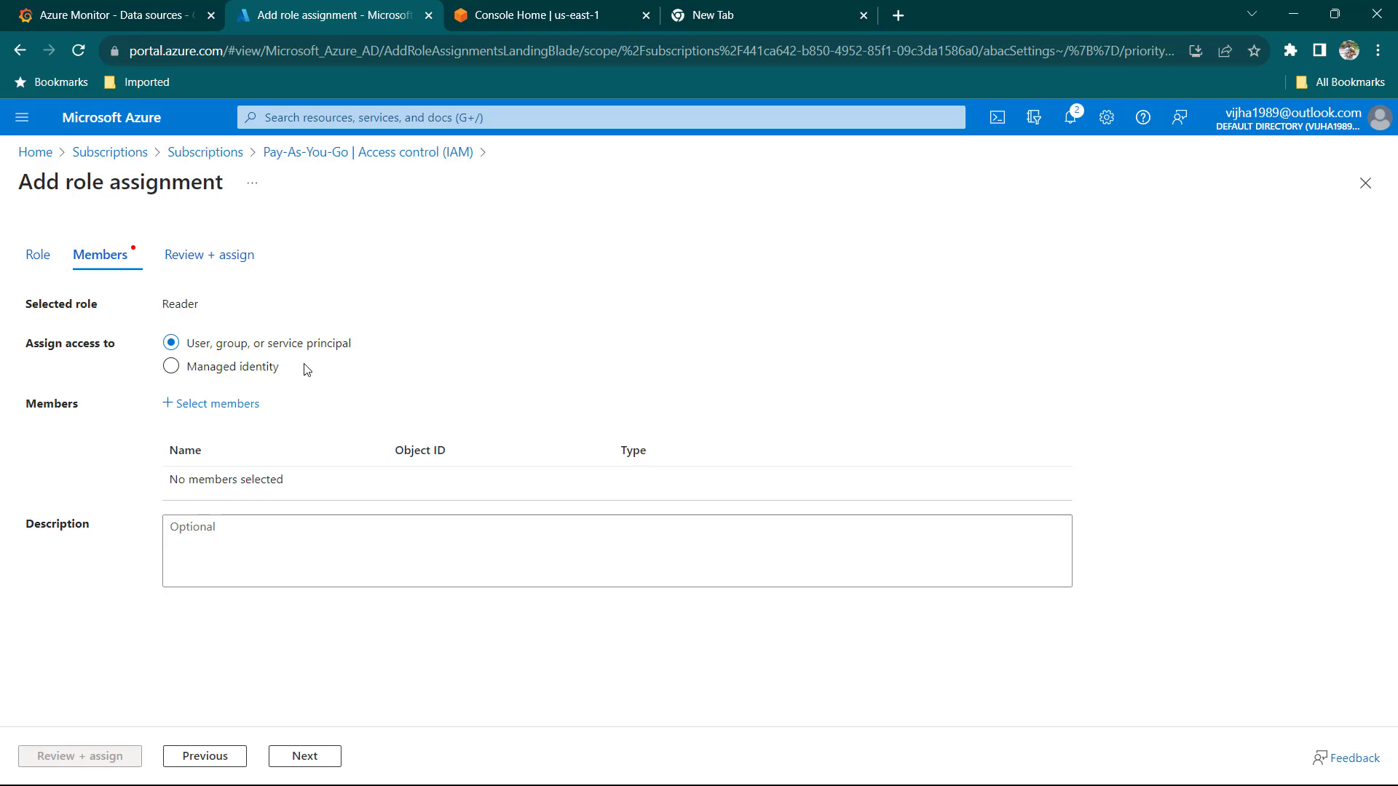
- Select grafana-azure as the member and review + assign the Reader role
{"action": "left_click", "coordinate": [225, 406]}
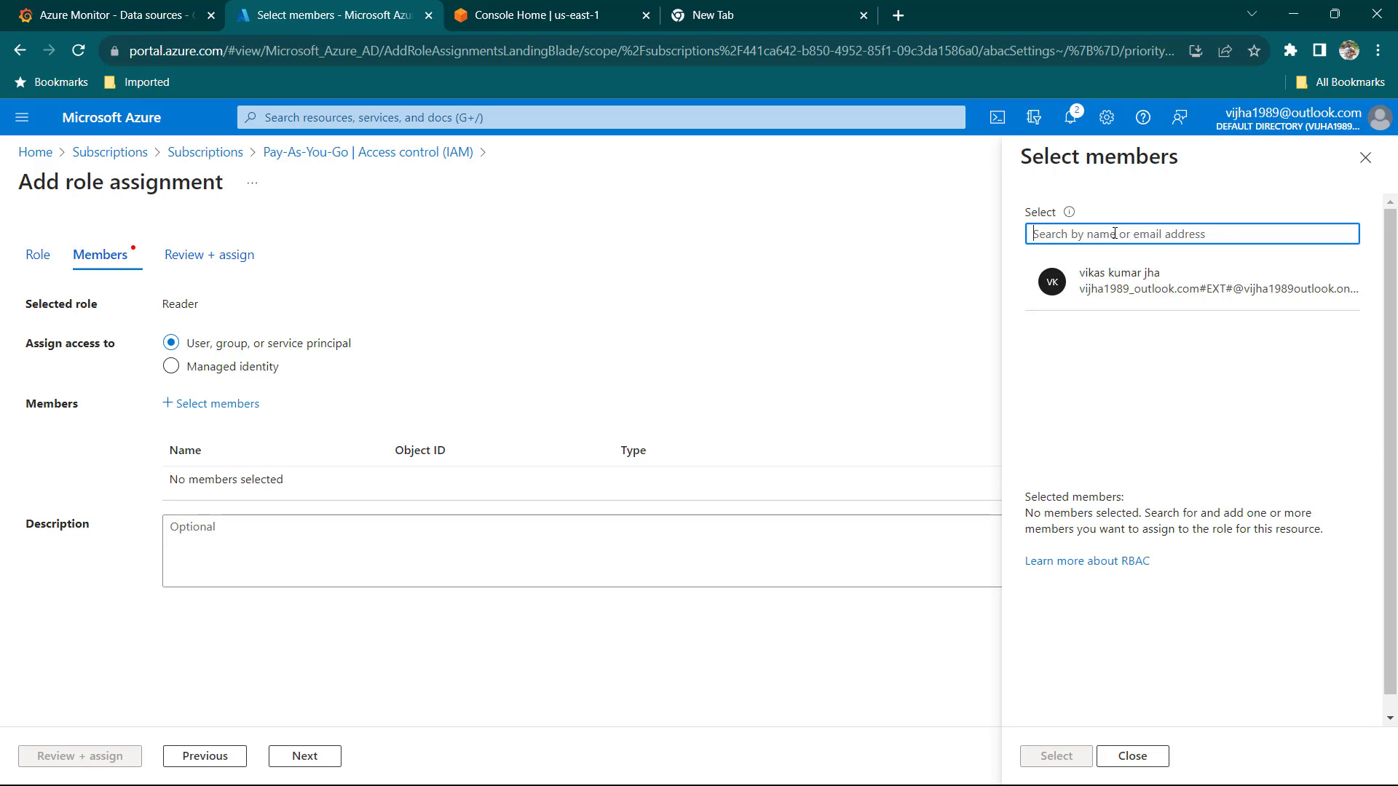
{"action": "type", "text": "grafana"}
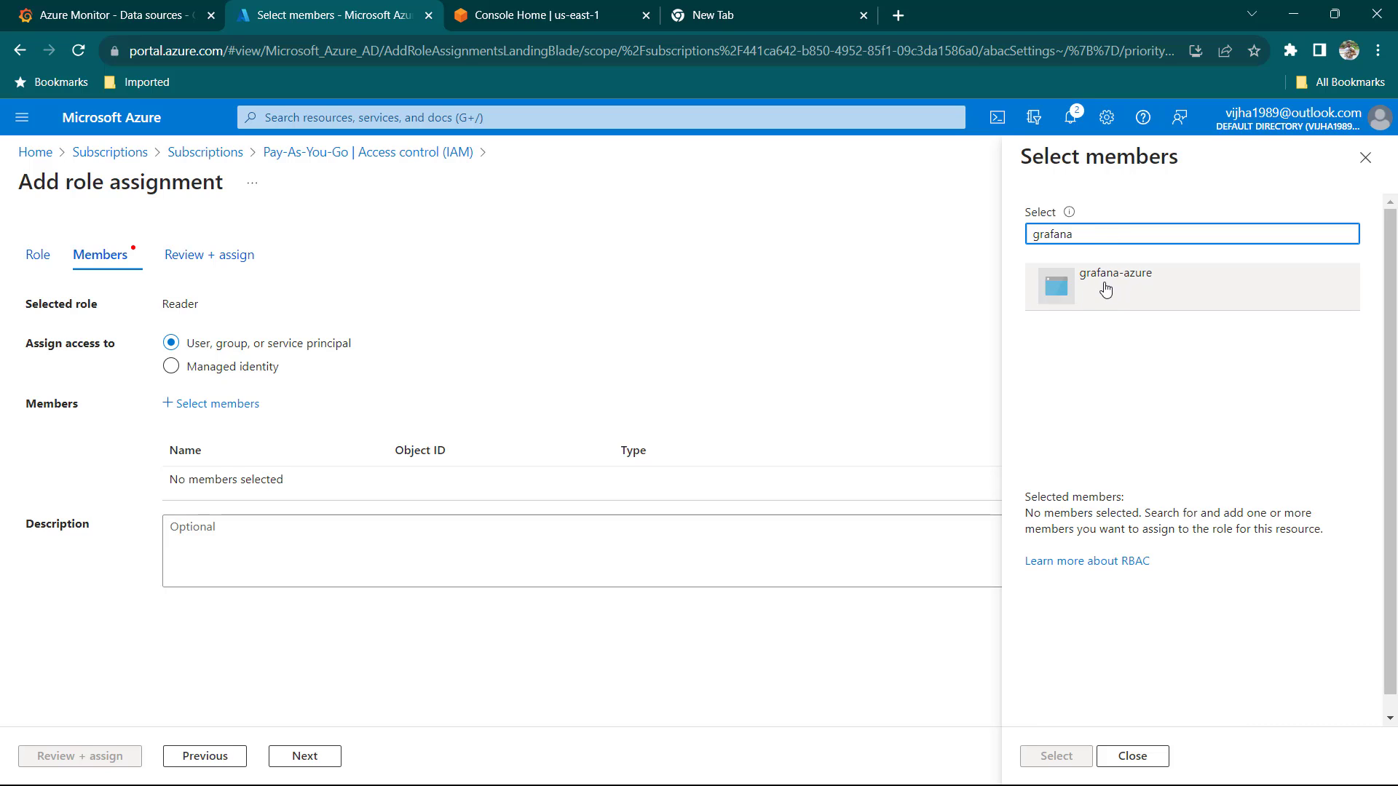
{"action": "left_click", "coordinate": [1105, 290]}
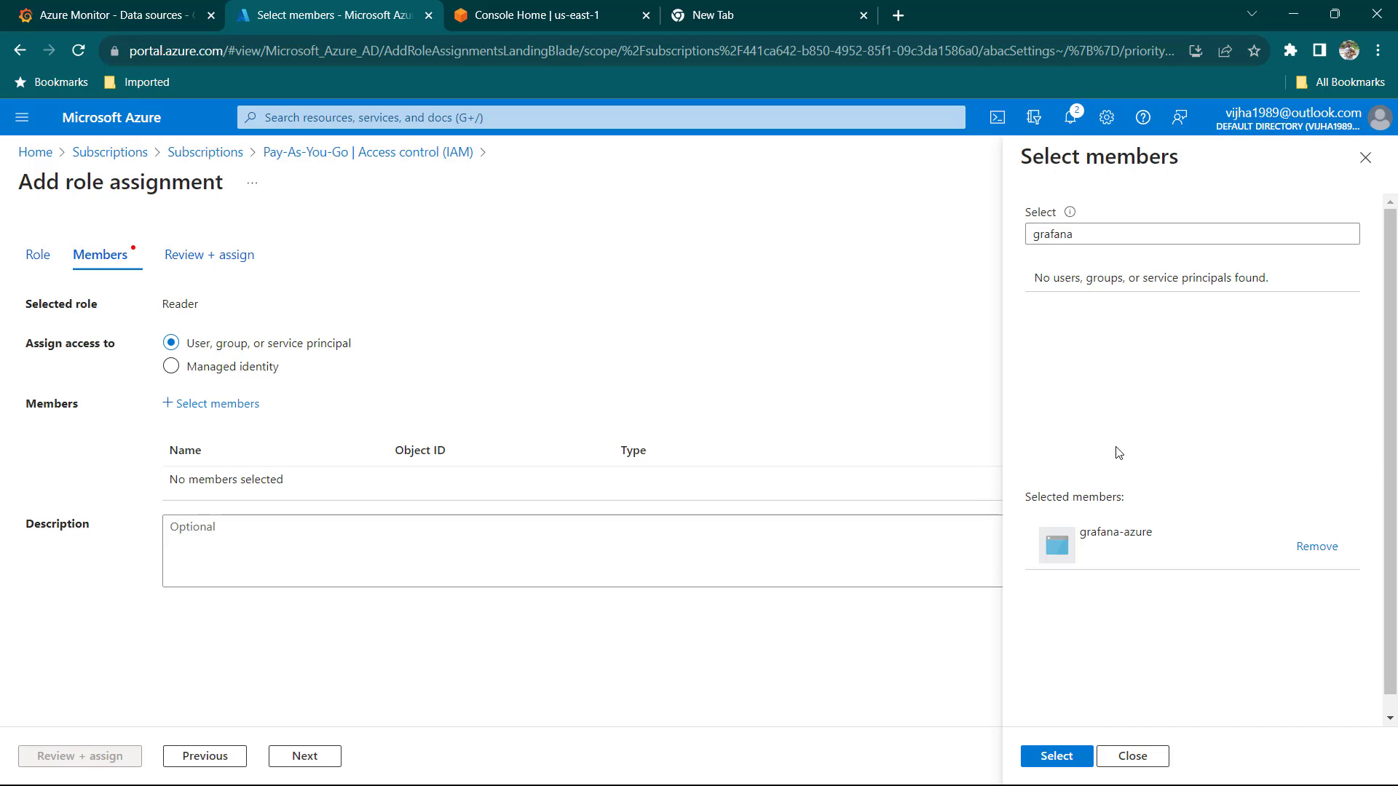
{"action": "left_click", "coordinate": [1056, 757]}
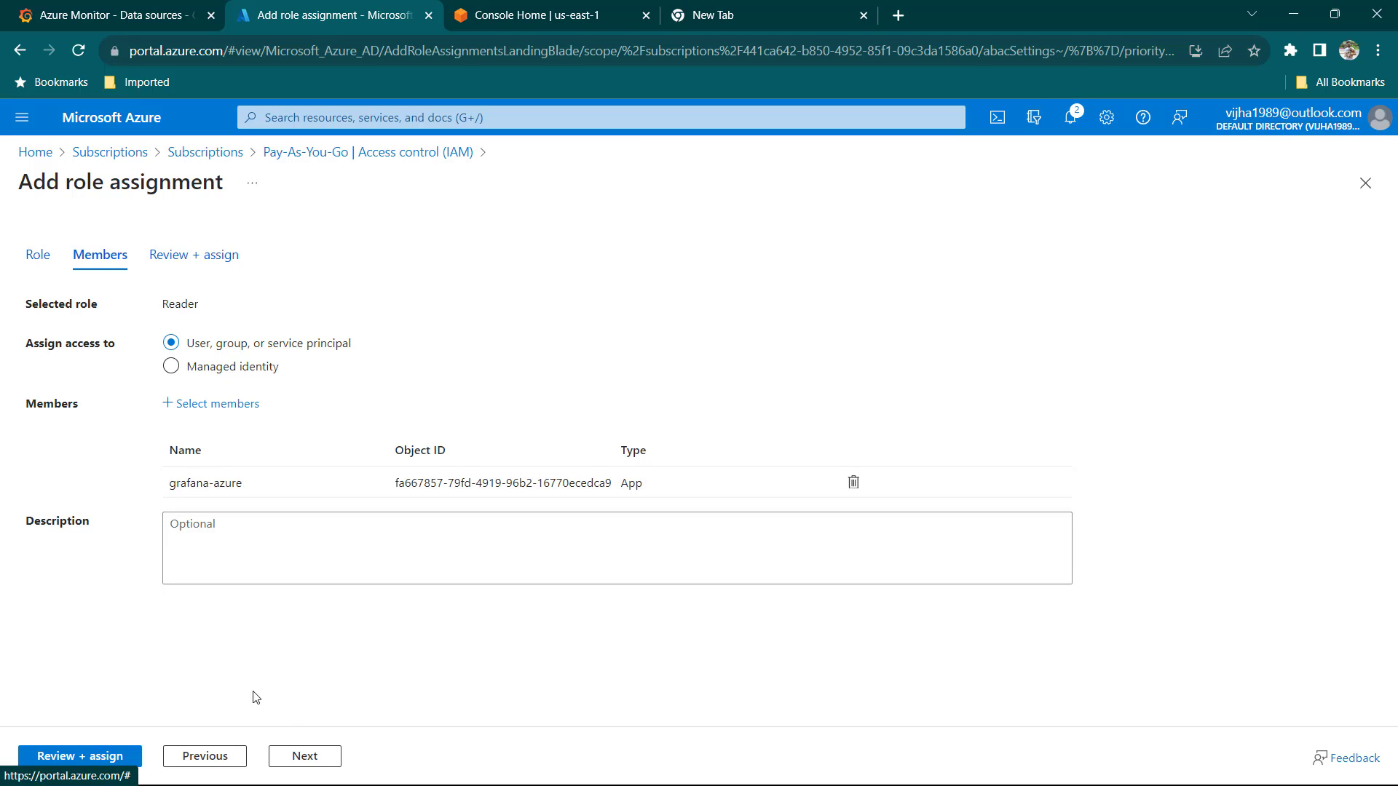
{"action": "left_click", "coordinate": [104, 755]}
{"action": "left_click", "coordinate": [94, 759]}
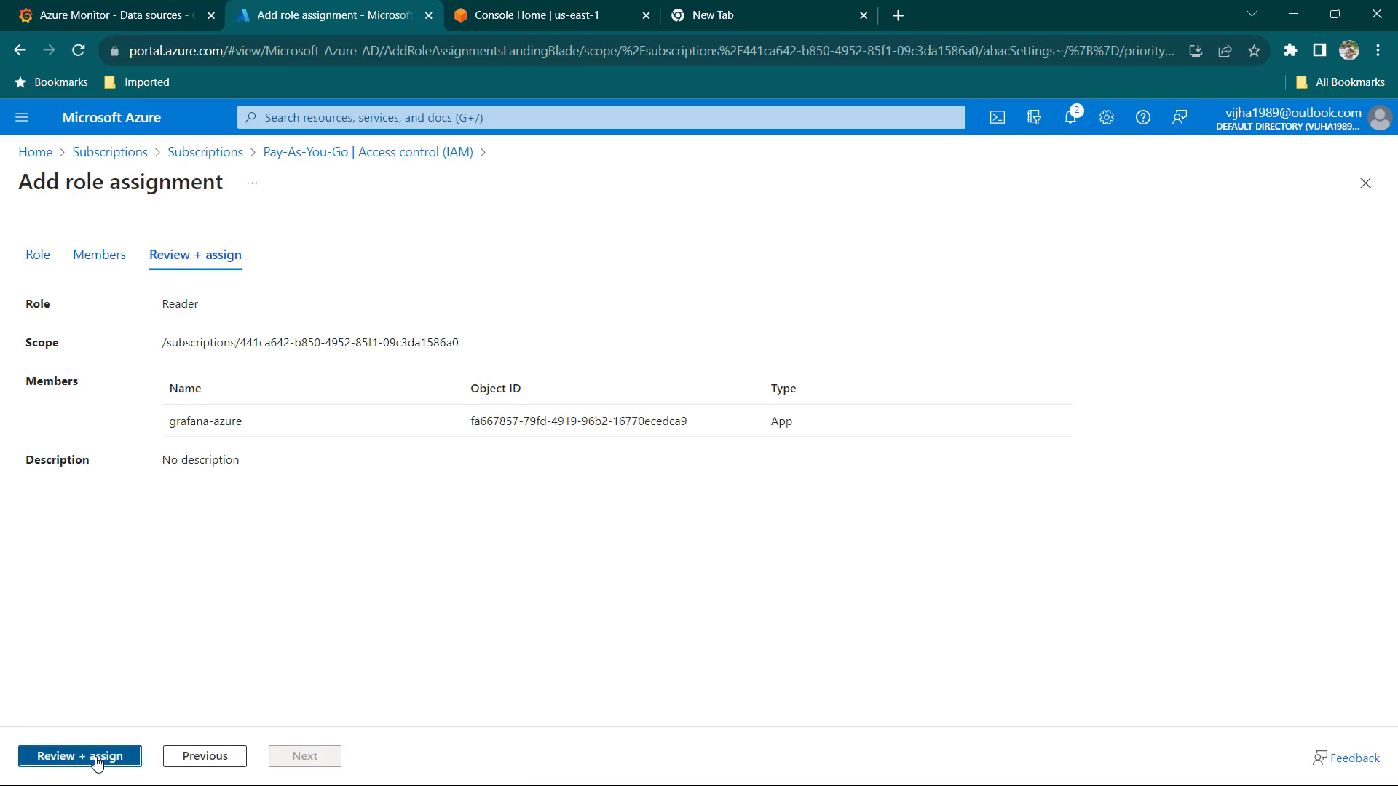
{"action": "left_click", "coordinate": [369, 118]}
{"action": "left_click", "coordinate": [393, 398]}
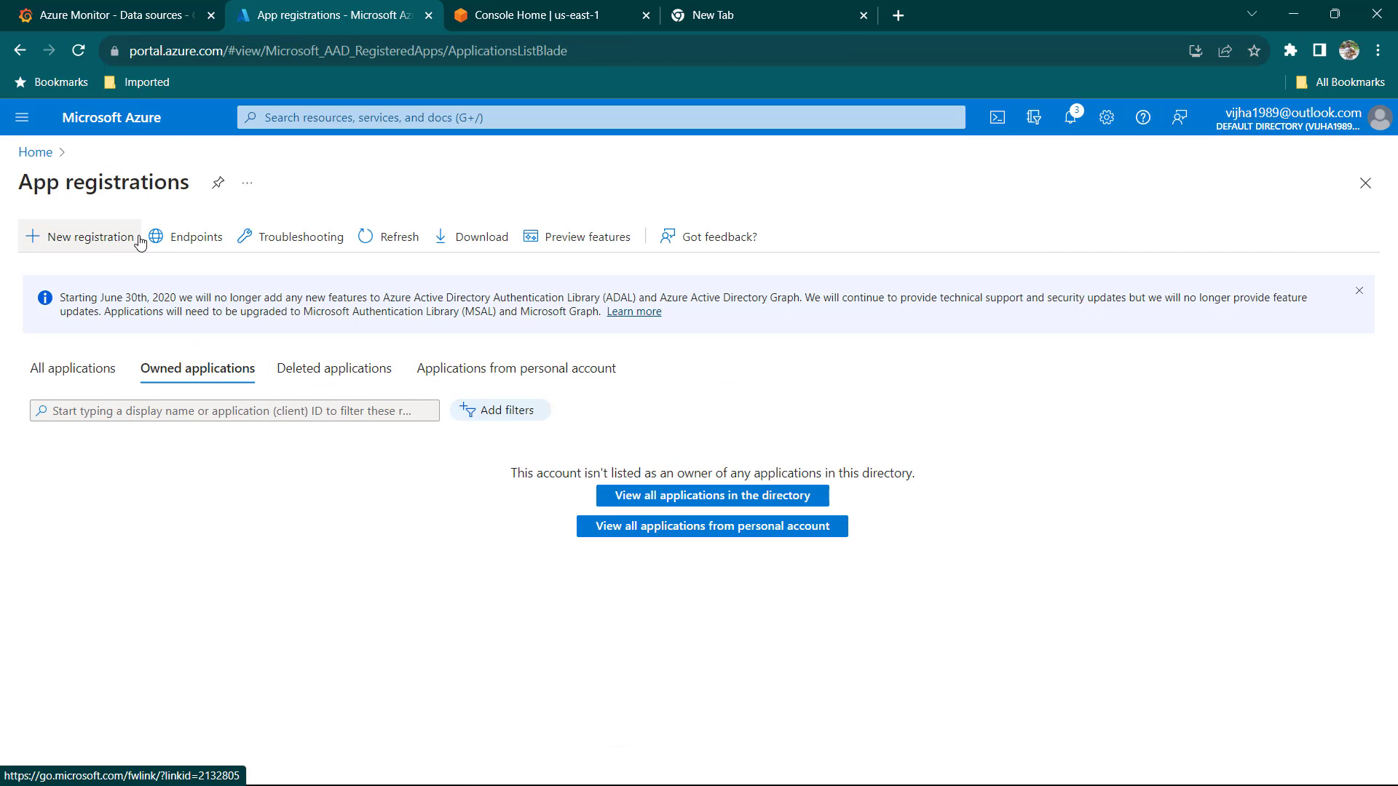
- Copy grafana-azure's Application (client) ID into Grafana's Client ID field
{"action": "left_click", "coordinate": [54, 369]}
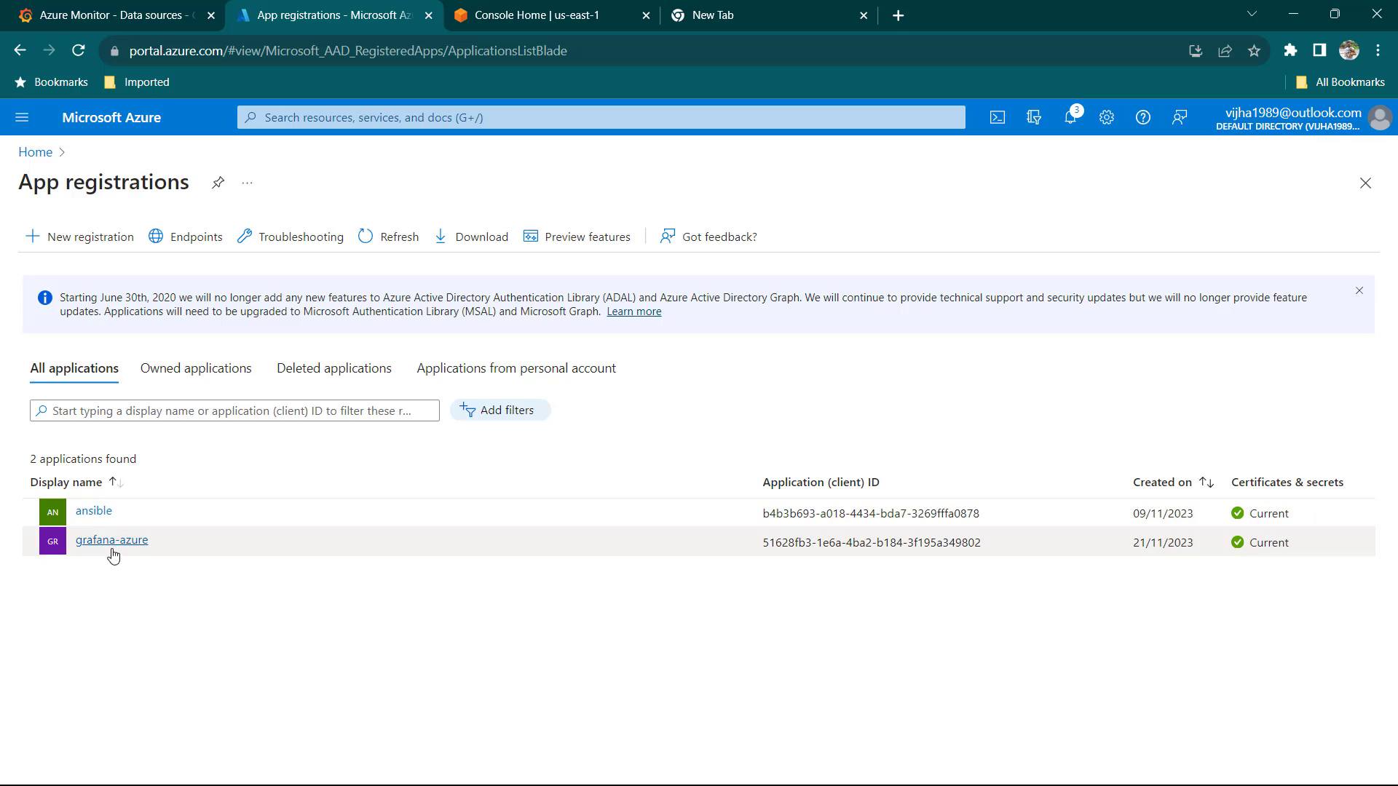
{"action": "left_click", "coordinate": [107, 541]}
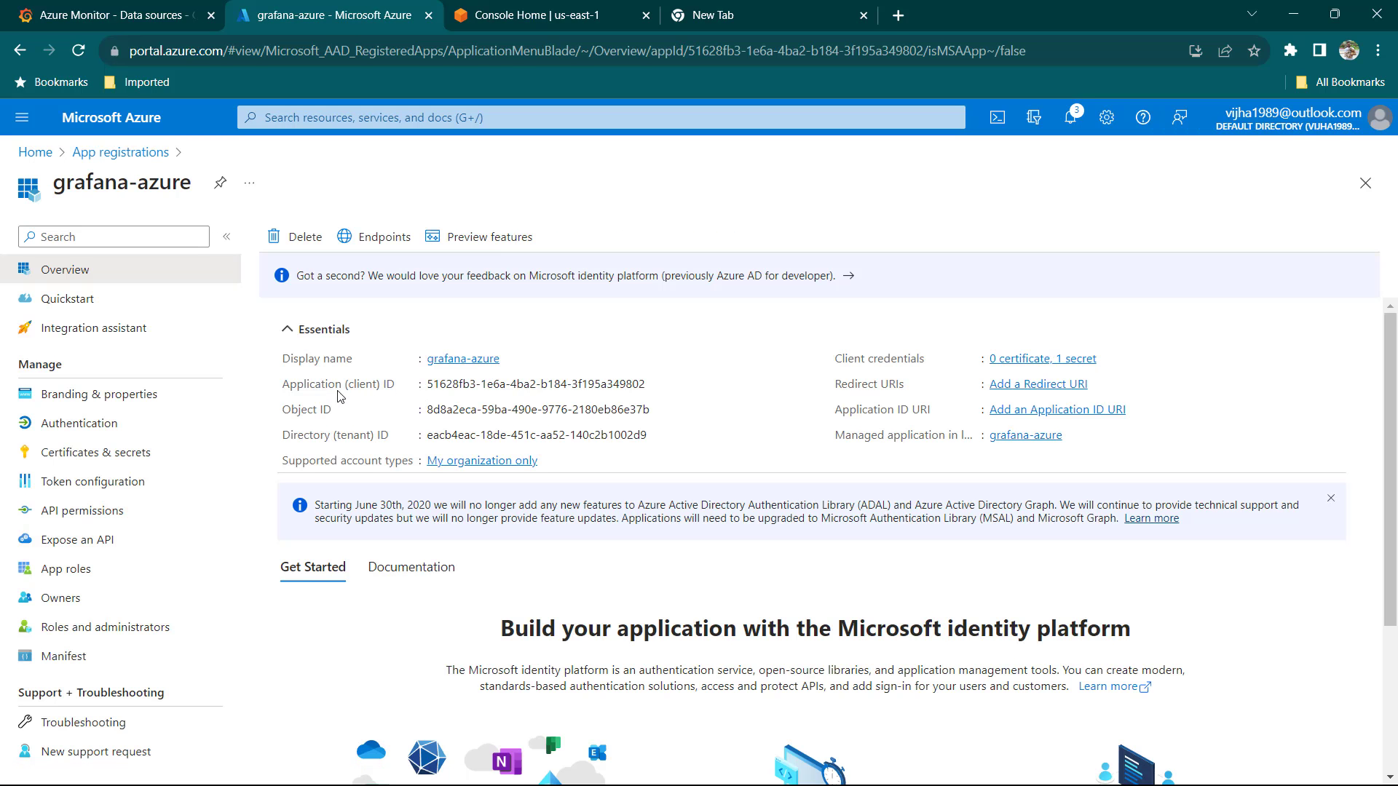
{"action": "left_click", "coordinate": [653, 384]}
{"action": "left_click", "coordinate": [110, 15]}
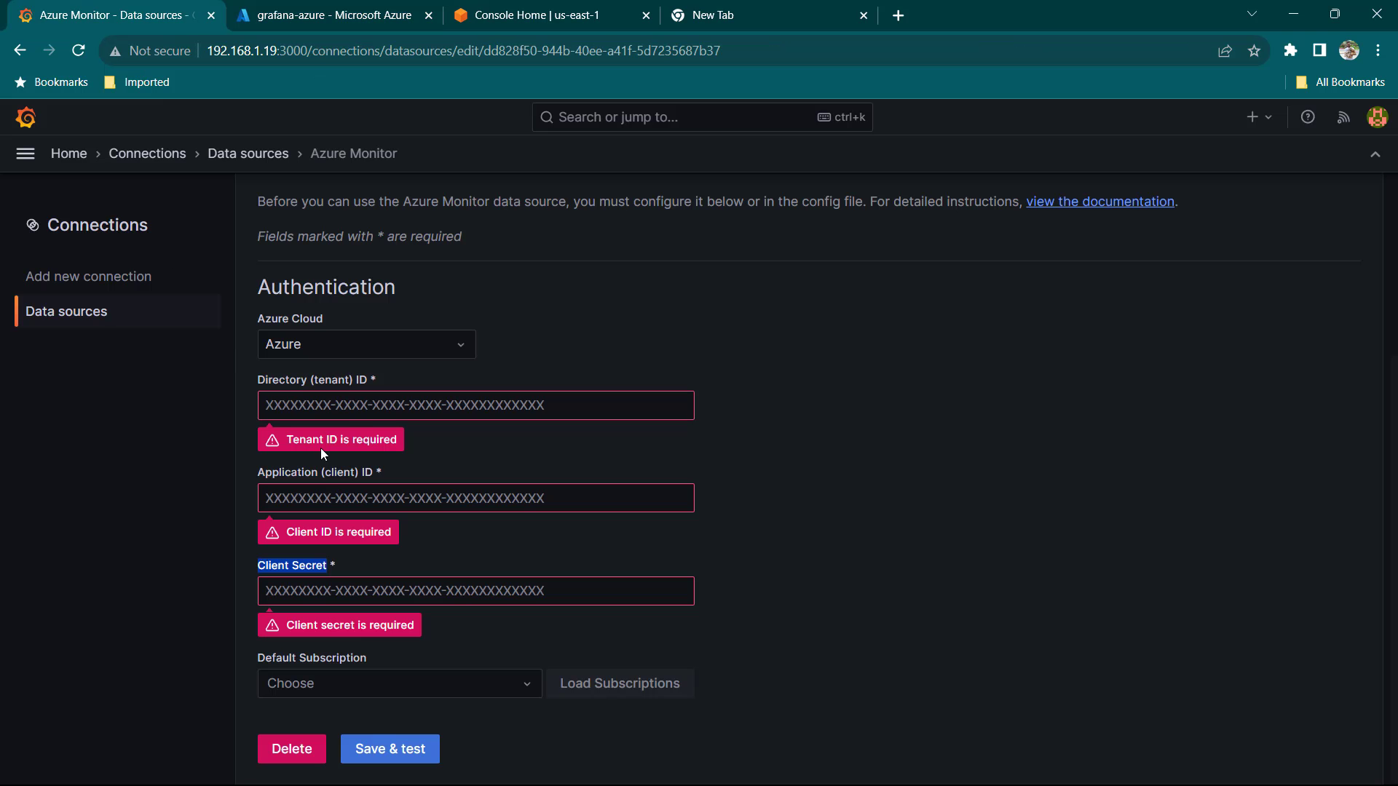
{"action": "left_click", "coordinate": [365, 498]}
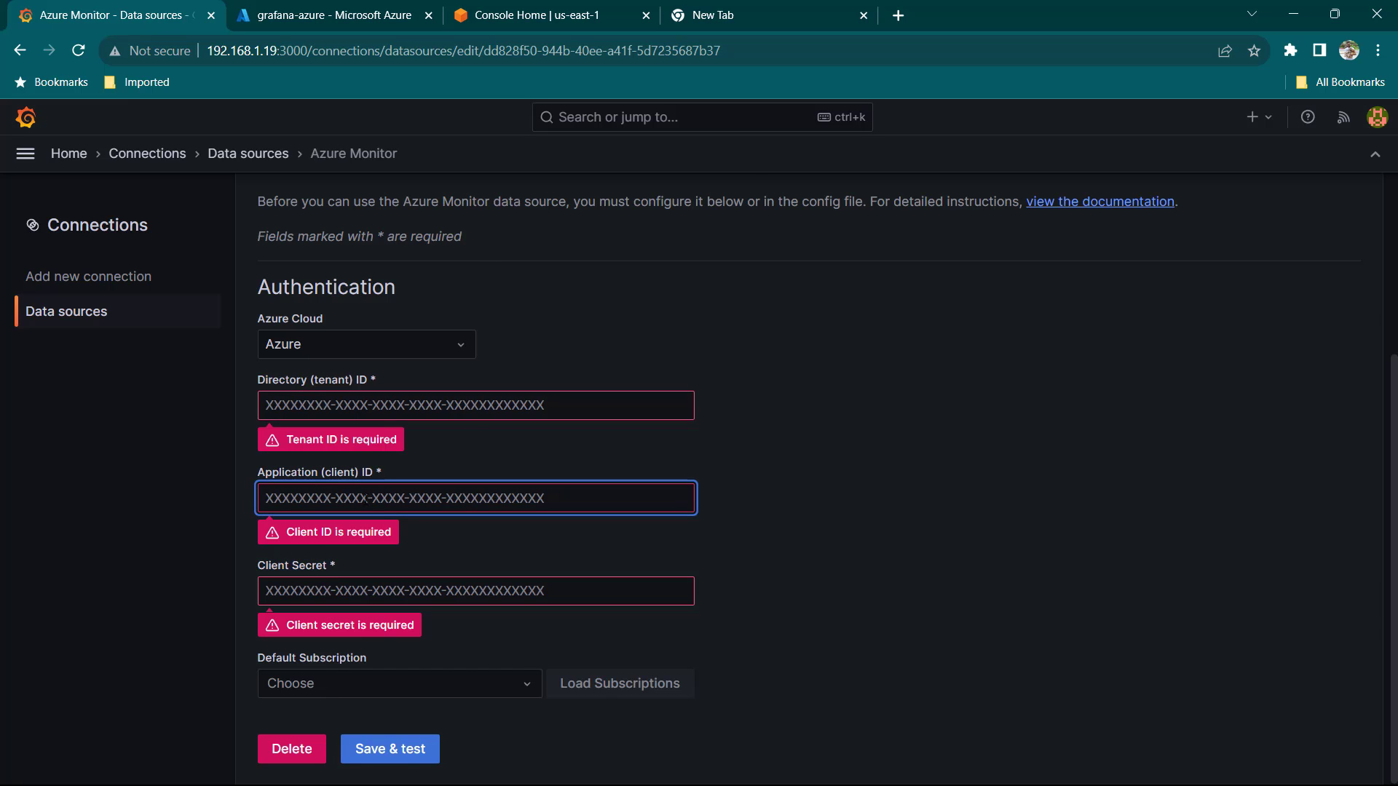
{"action": "key", "text": "ctrl+v"}
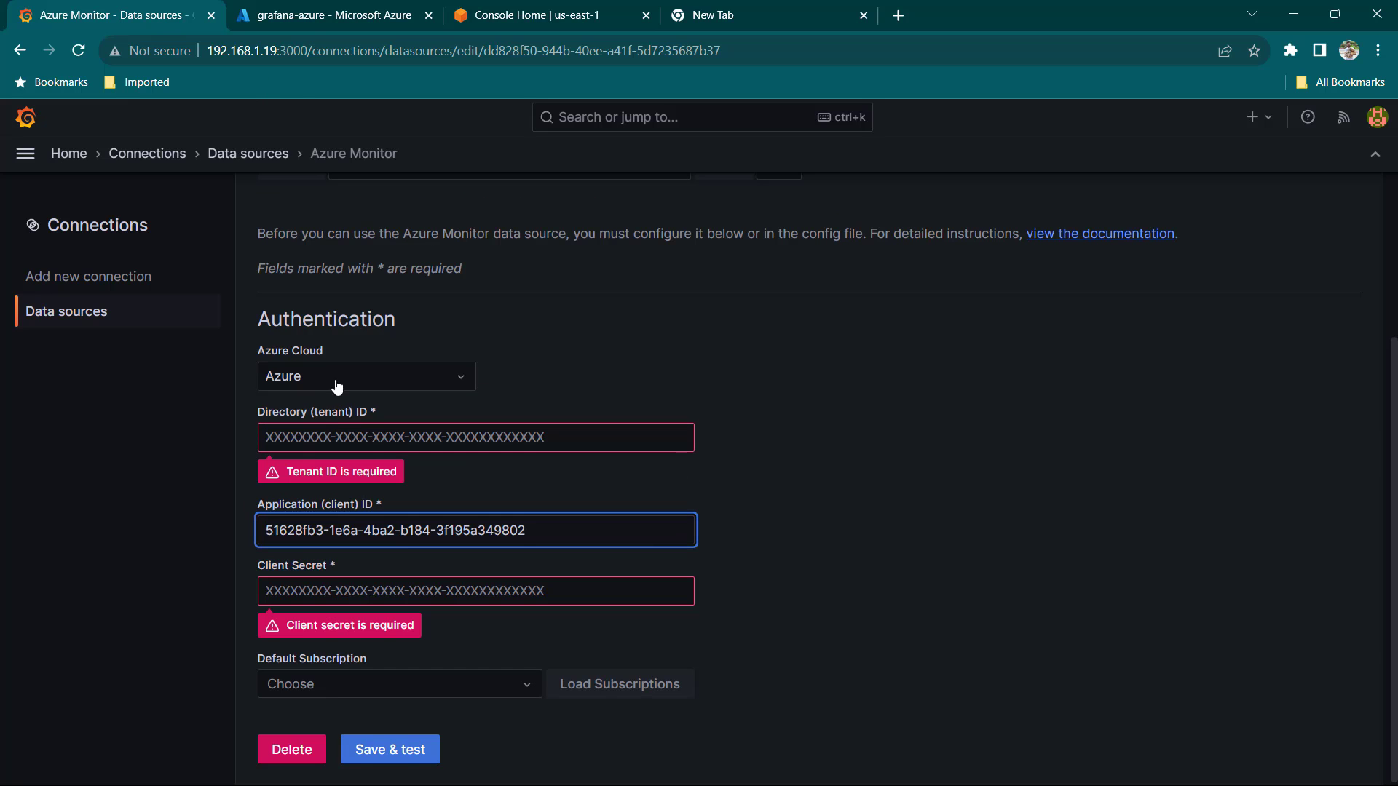
- Copy grafana-azure's Directory (tenant) ID into Grafana's Directory (tenant) ID field
{"action": "key", "text": "ctrl+Tab"}
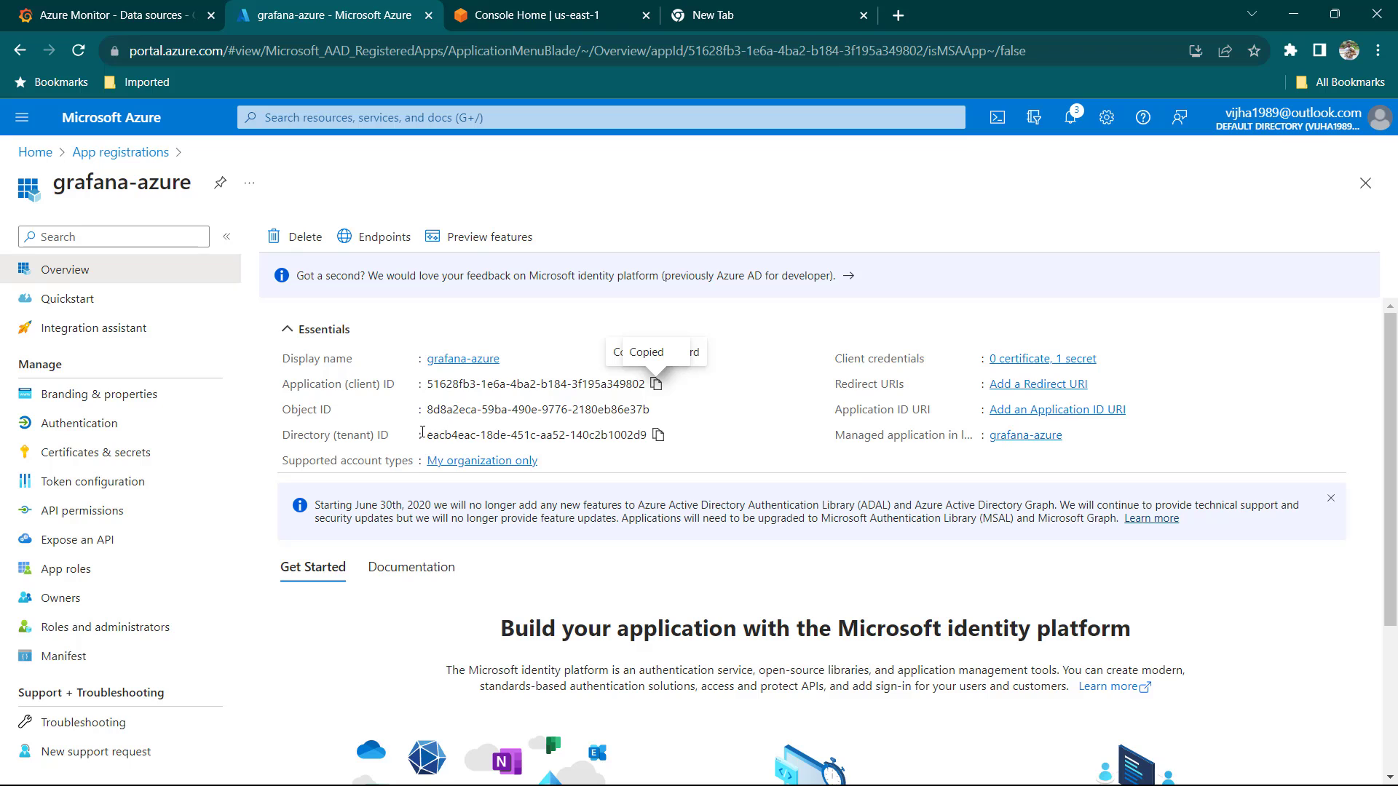
{"action": "left_click", "coordinate": [656, 434]}
{"action": "key", "text": "ctrl+shift+Tab"}
{"action": "left_click", "coordinate": [398, 439]}
{"action": "key", "text": "ctrl+v"}
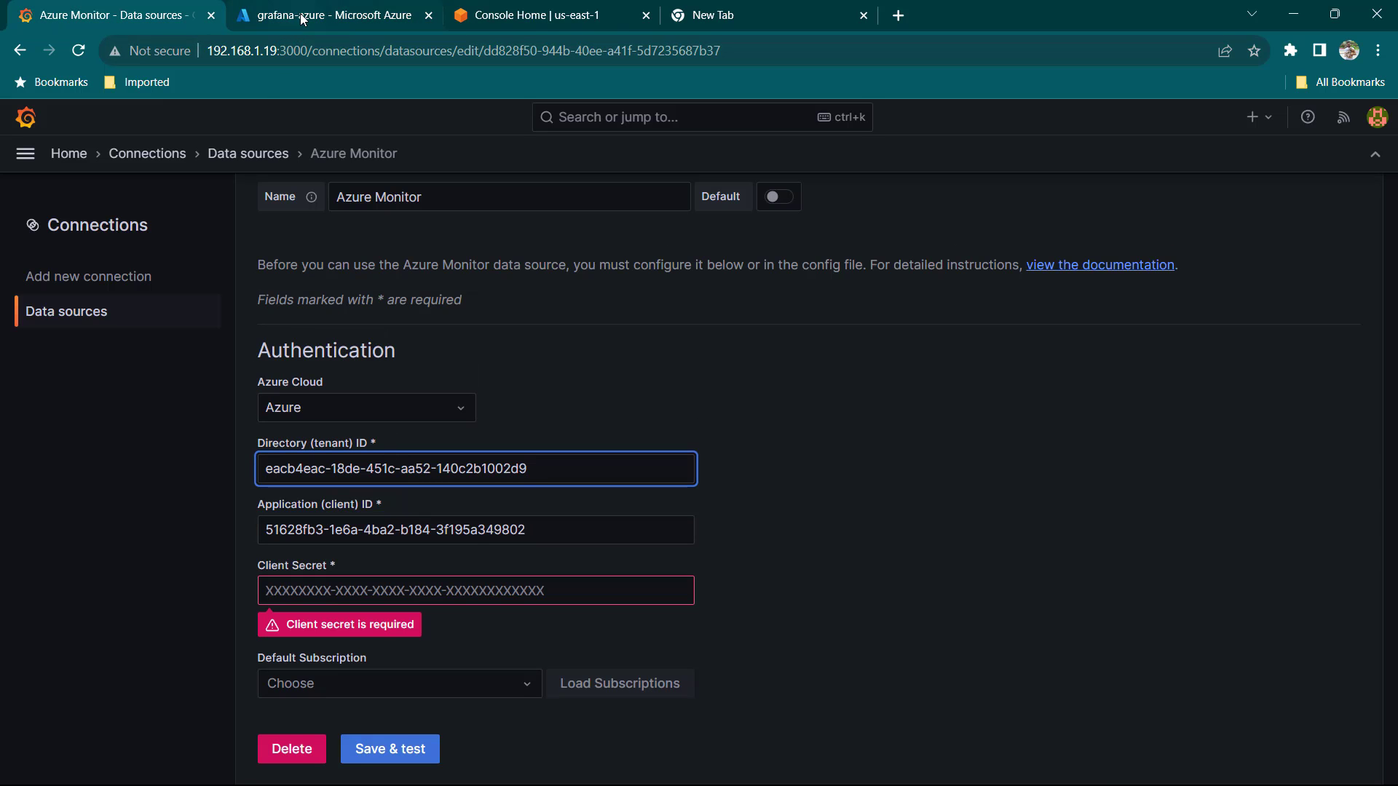
{"action": "left_click", "coordinate": [306, 15]}
- Copy the grafana-azure-secret value and paste it into Grafana's Client Secret field
{"action": "left_click", "coordinate": [1040, 359]}
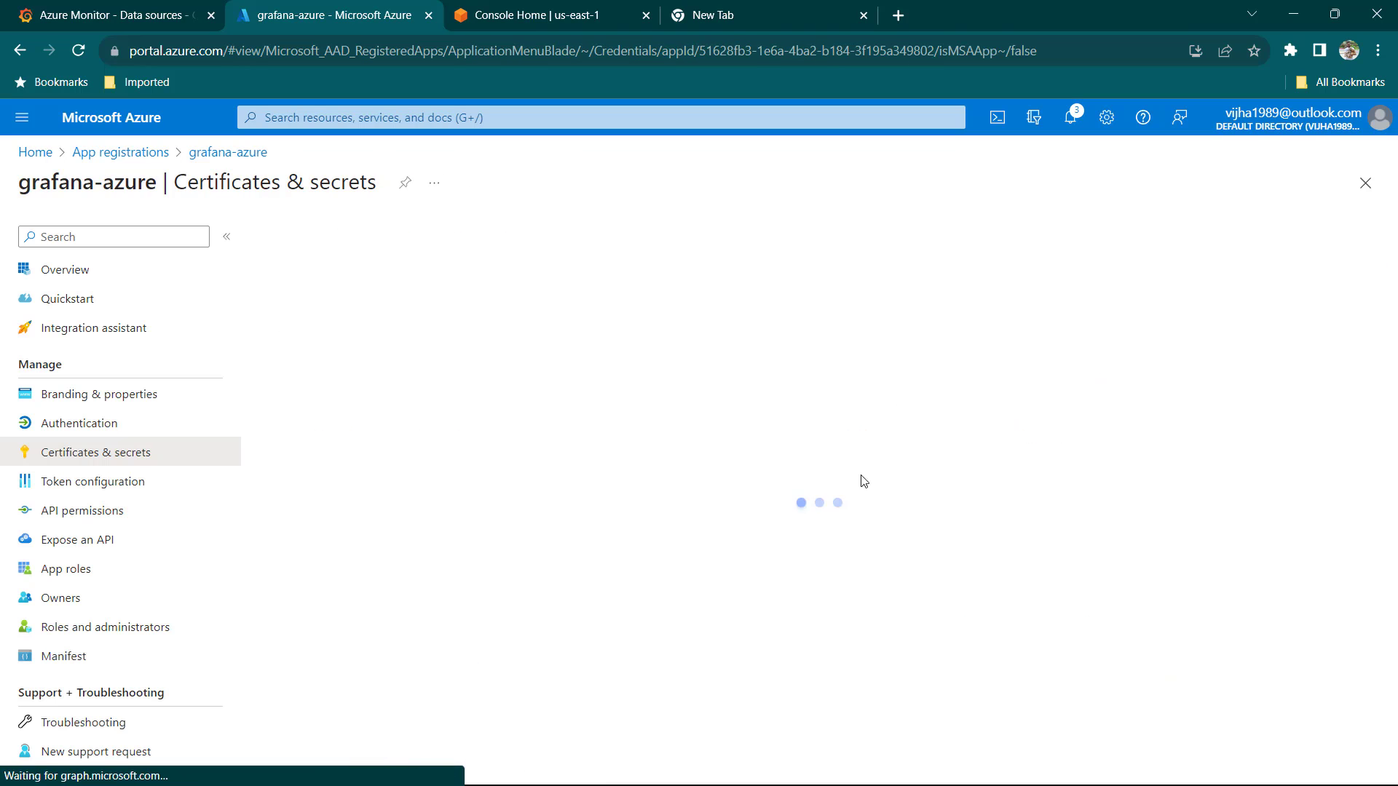
{"action": "left_click", "coordinate": [878, 573]}
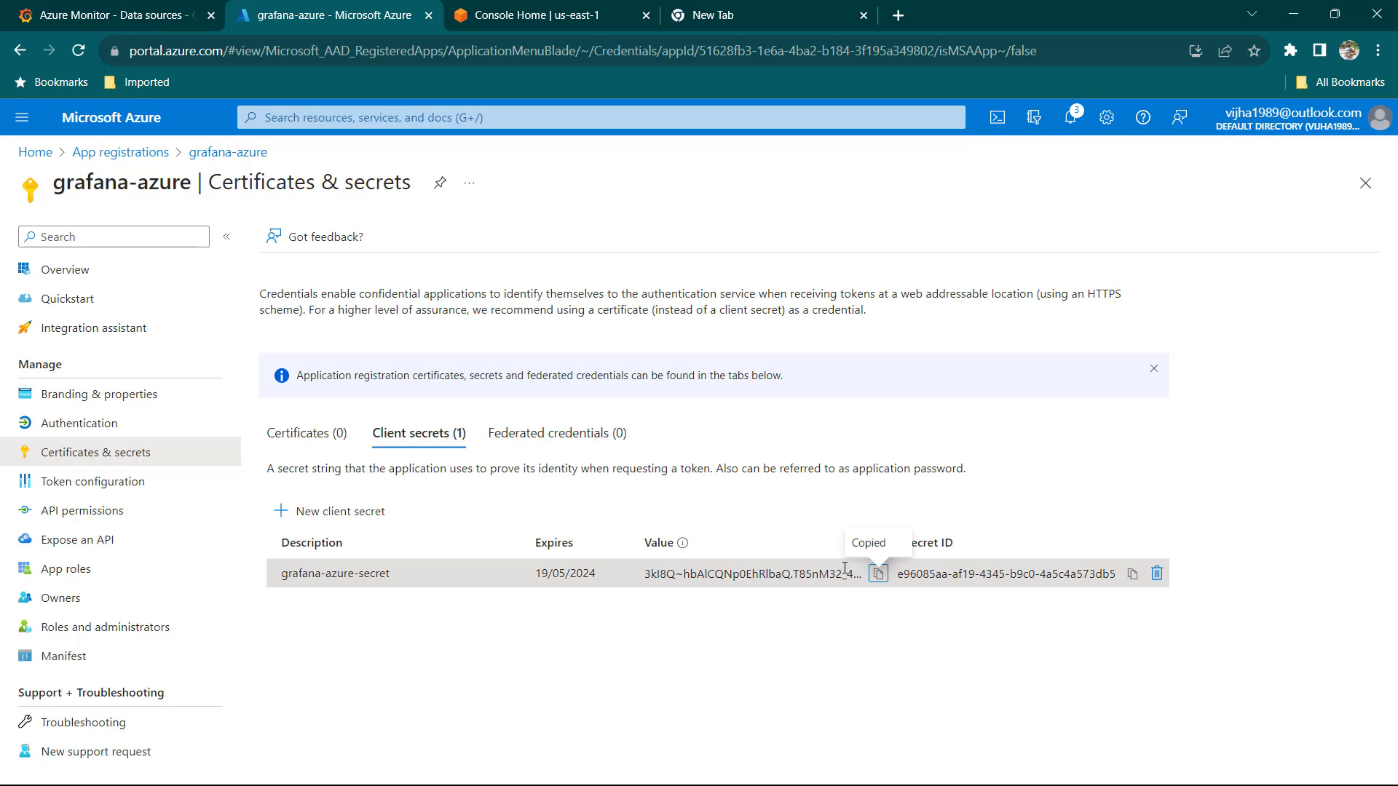
{"action": "left_click", "coordinate": [731, 28]}
{"action": "key", "text": "ctrl+v"}
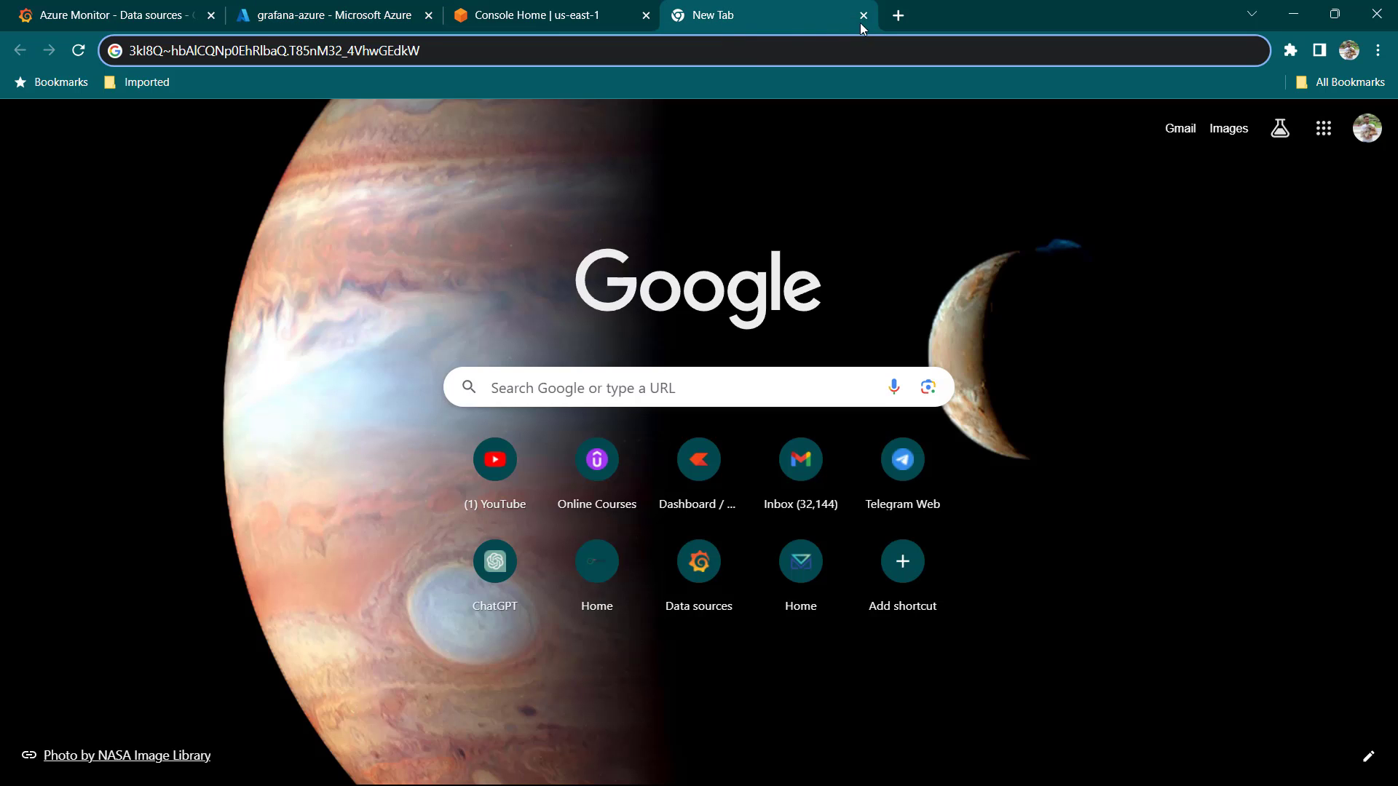
{"action": "left_click", "coordinate": [864, 15]}
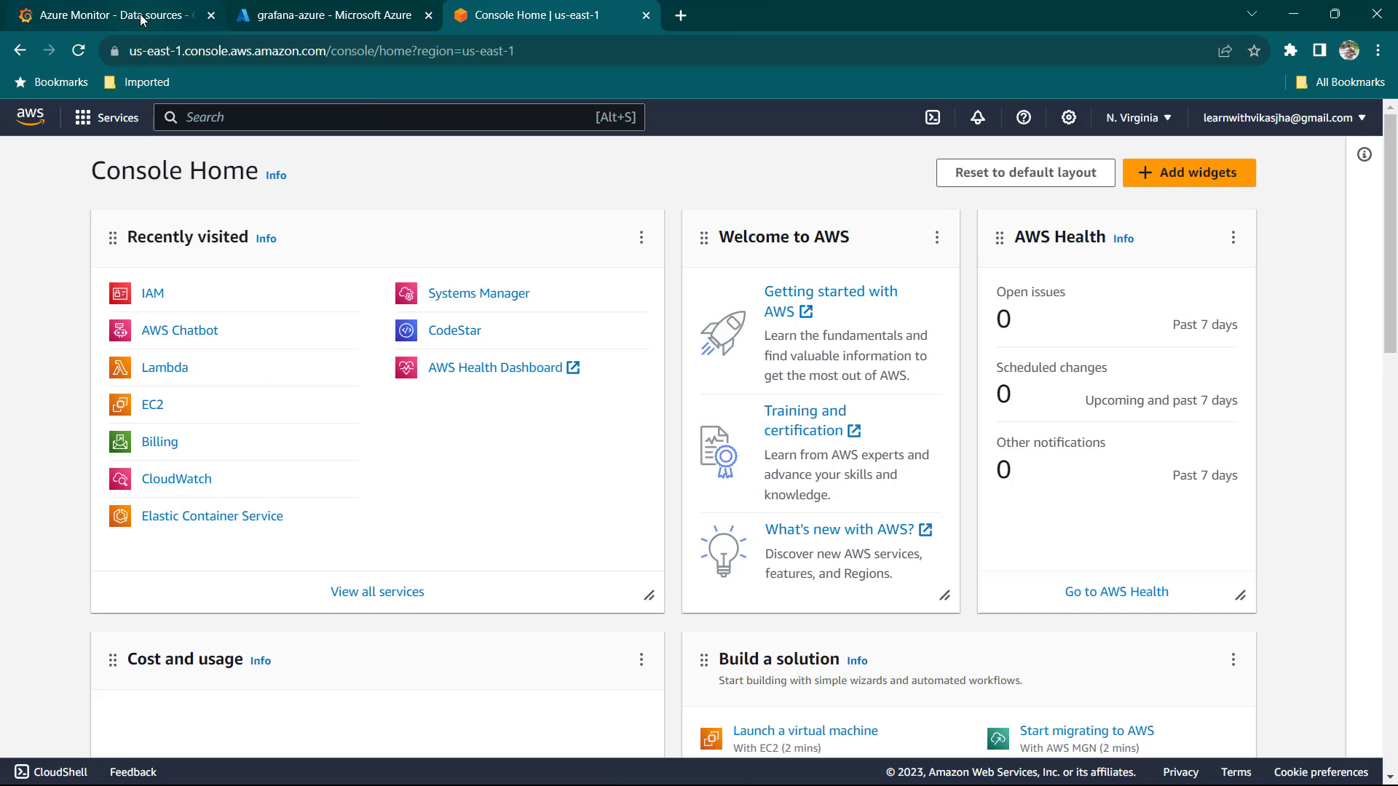
{"action": "left_click", "coordinate": [109, 15]}
{"action": "key", "text": "ctrl+v"}
{"action": "key", "text": "ctrl+z"}
{"action": "left_click", "coordinate": [457, 592]}
{"action": "key", "text": "ctrl+v"}
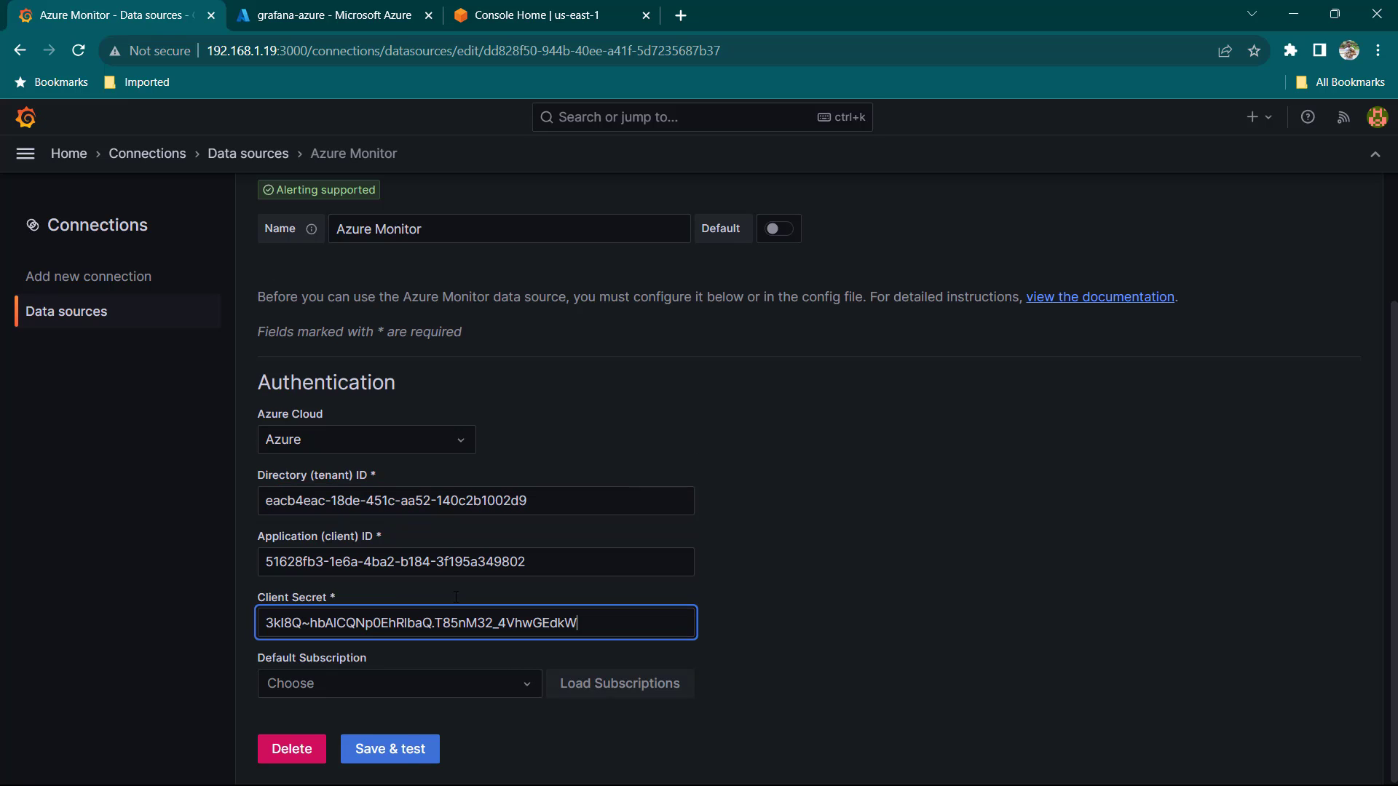
- Load subscriptions, set Pay-As-You-Go as default, and Save & test with a successful connection
{"action": "left_click", "coordinate": [608, 691]}
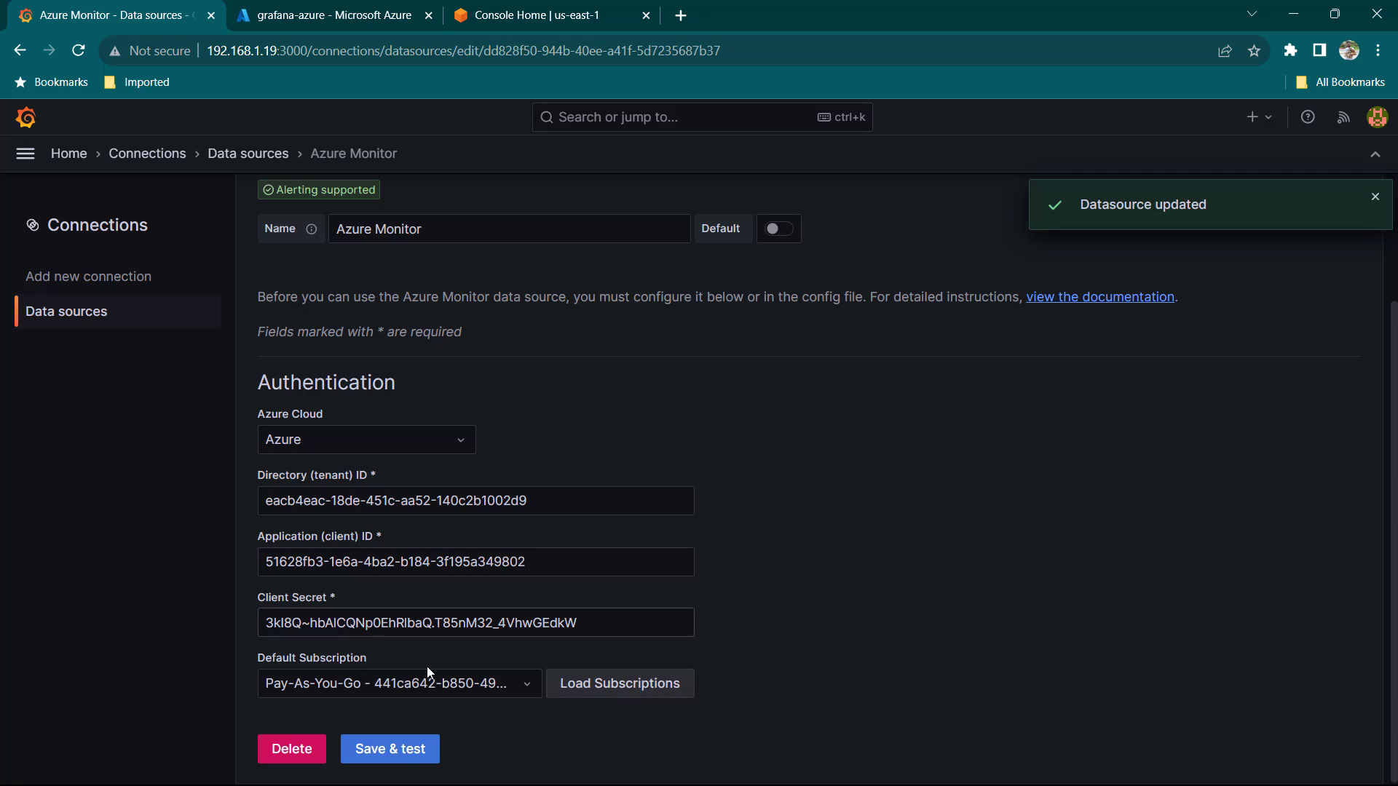
{"action": "left_click", "coordinate": [477, 682]}
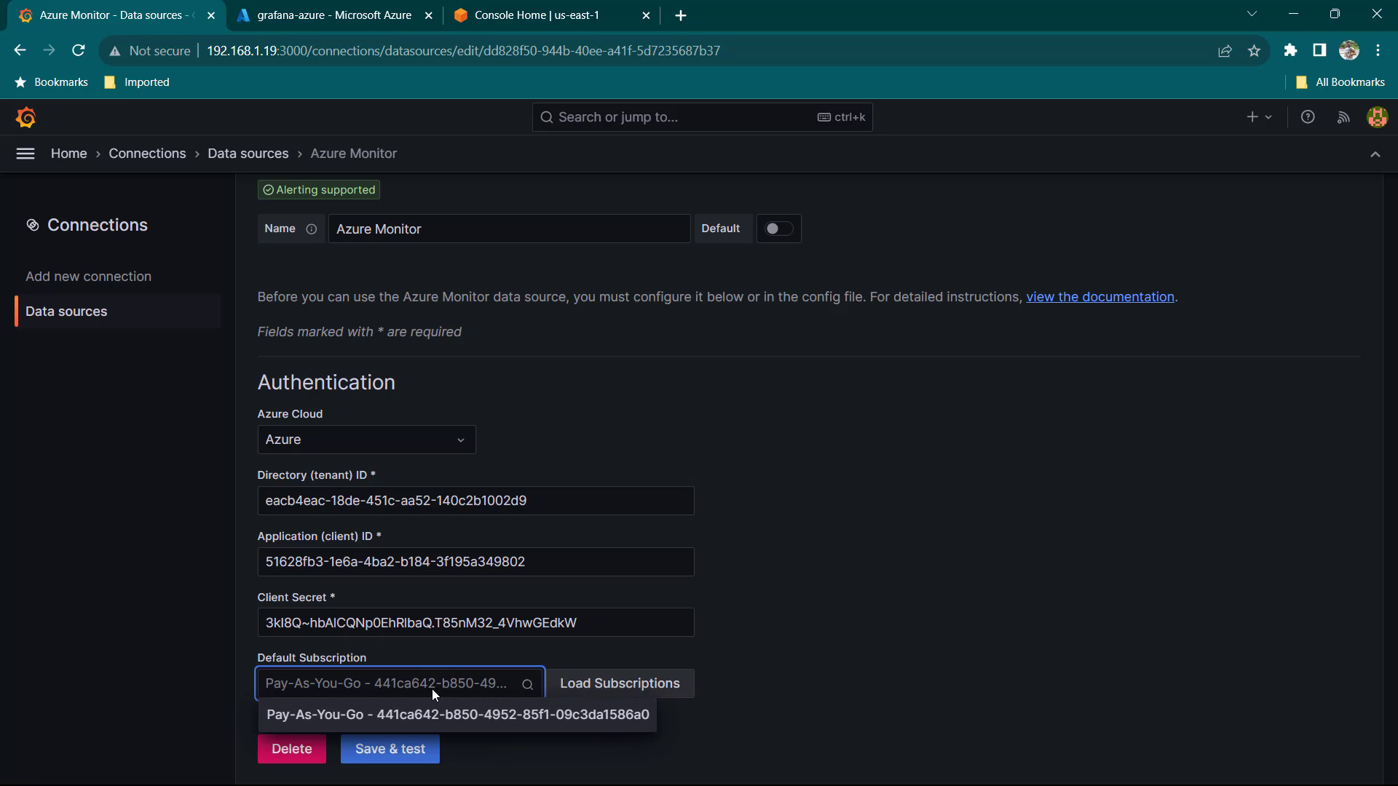
{"action": "left_click", "coordinate": [478, 717]}
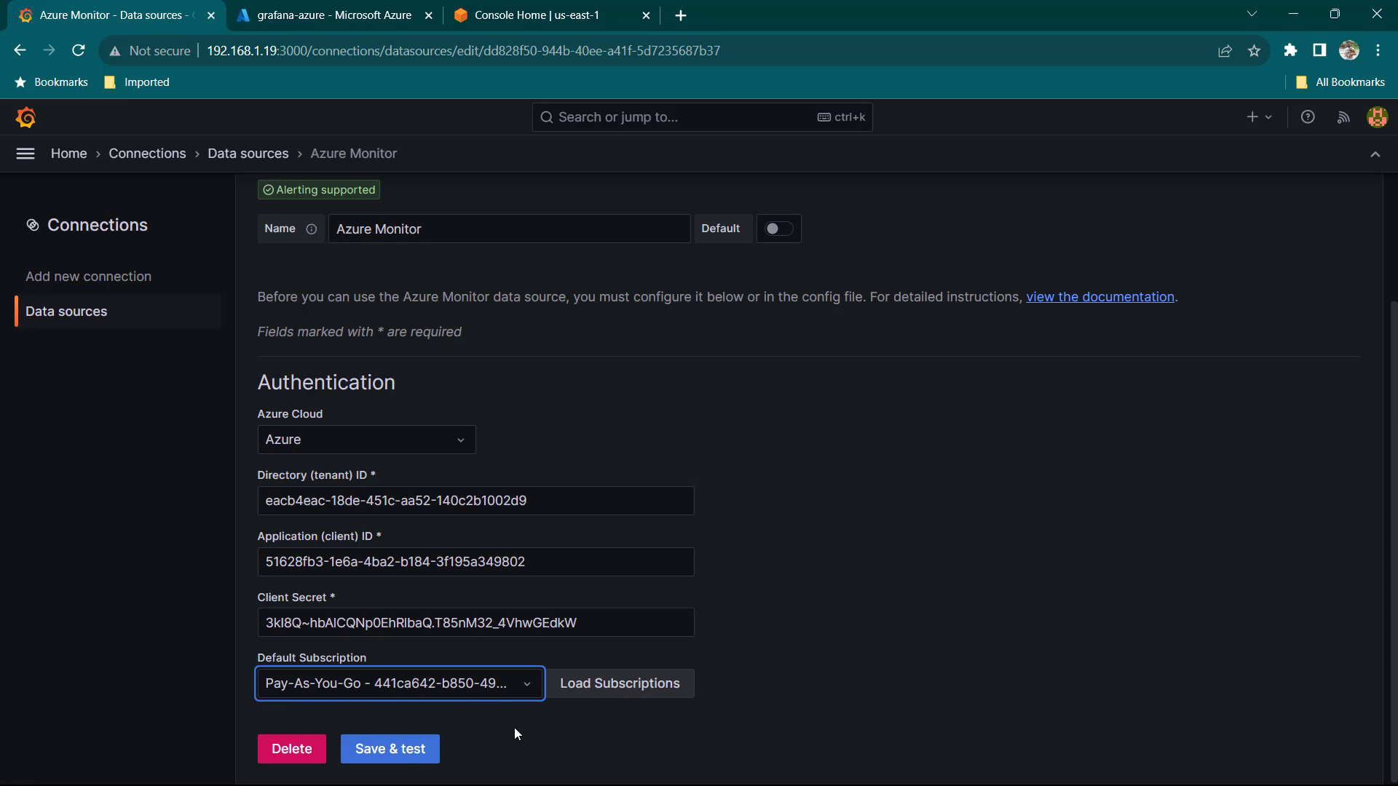
{"action": "left_click", "coordinate": [406, 755]}
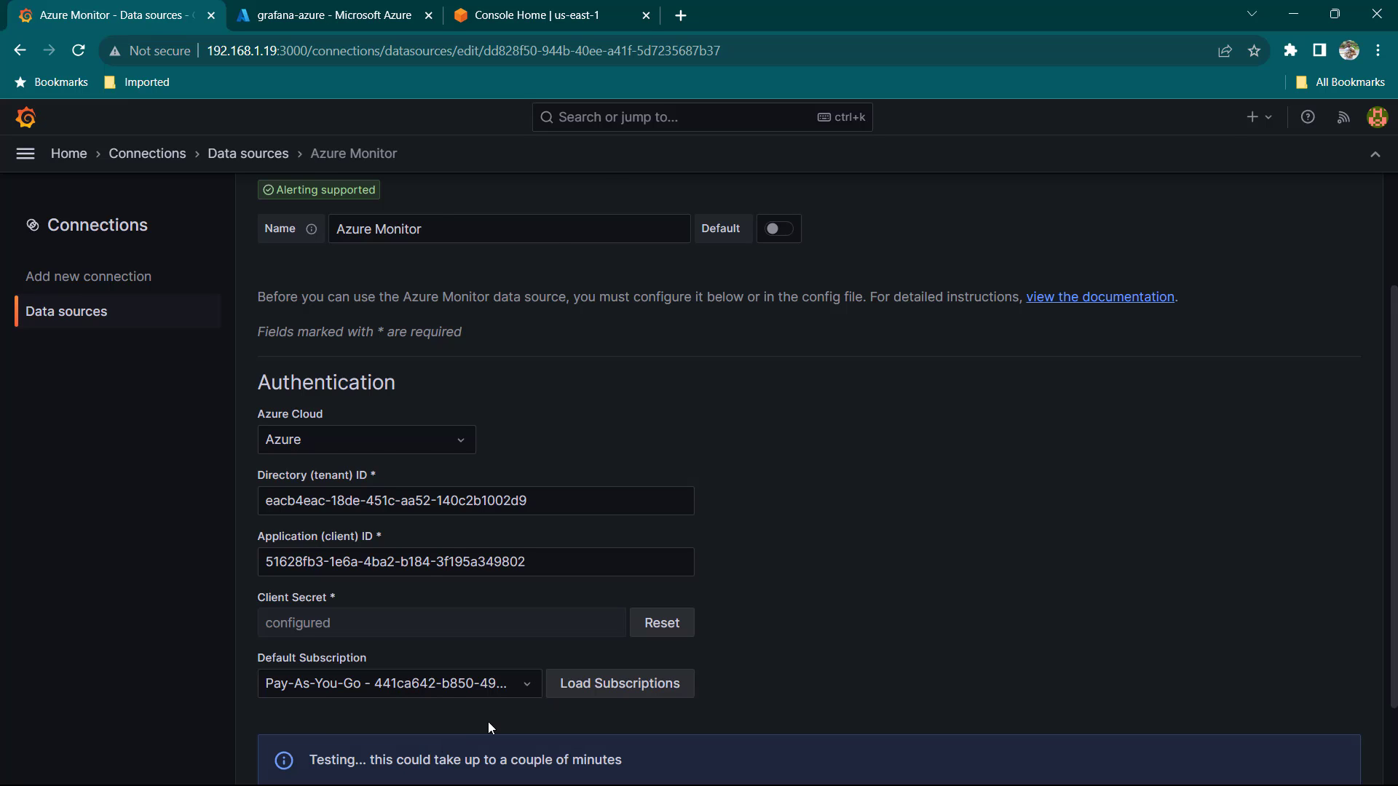
{"action": "scroll", "coordinate": [581, 701], "scroll_direction": "down", "scroll_amount": 2}
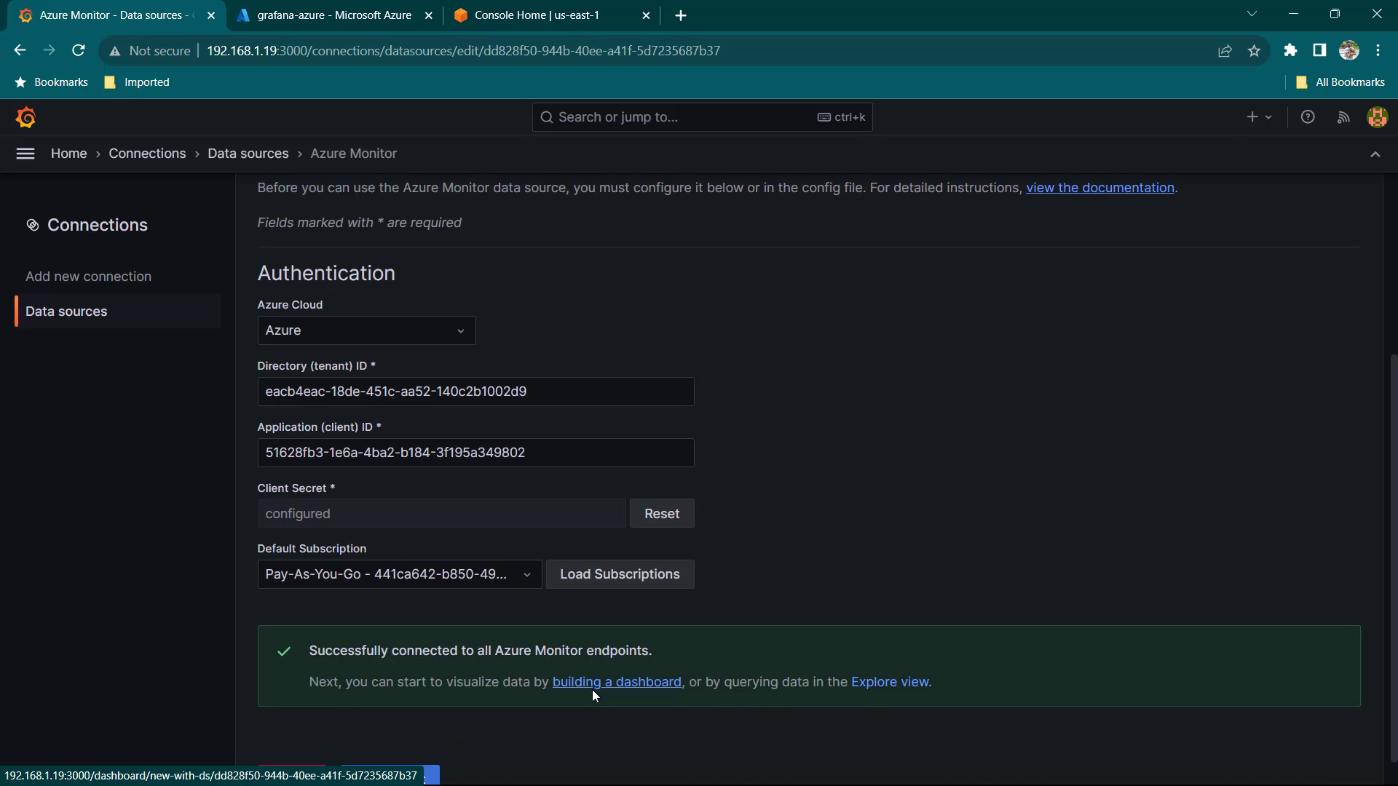
{"action": "scroll", "coordinate": [583, 692], "scroll_direction": "down", "scroll_amount": 1}
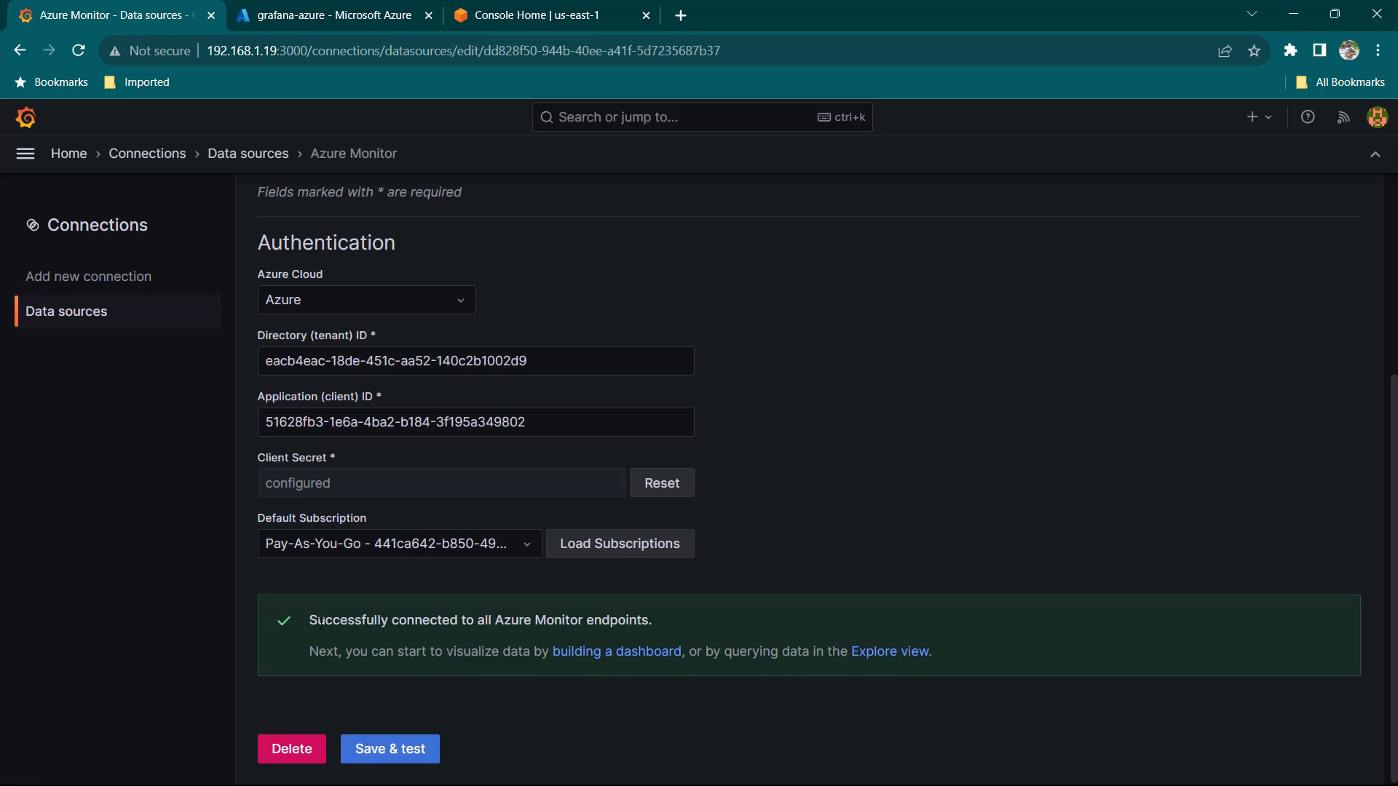
{"action": "left_click_drag", "start_coordinate": [317, 619], "coordinate": [511, 619]}
{"action": "left_click", "coordinate": [687, 615]}
{"action": "scroll", "coordinate": [480, 621], "scroll_direction": "up", "scroll_amount": 4}
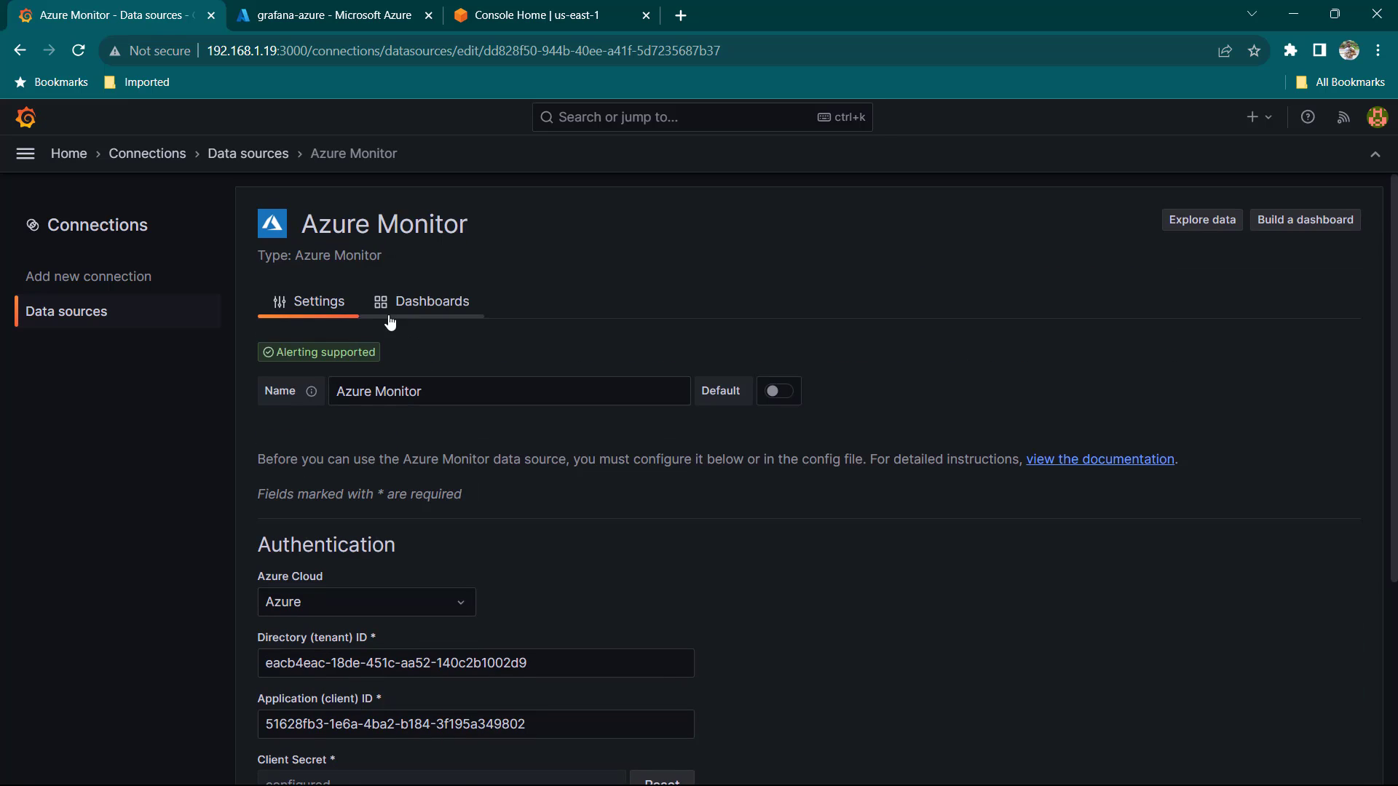
- Import the bundled Azure / Insights / Virtual Machines by Resource Group dashboard and open it
{"action": "left_click", "coordinate": [447, 311]}
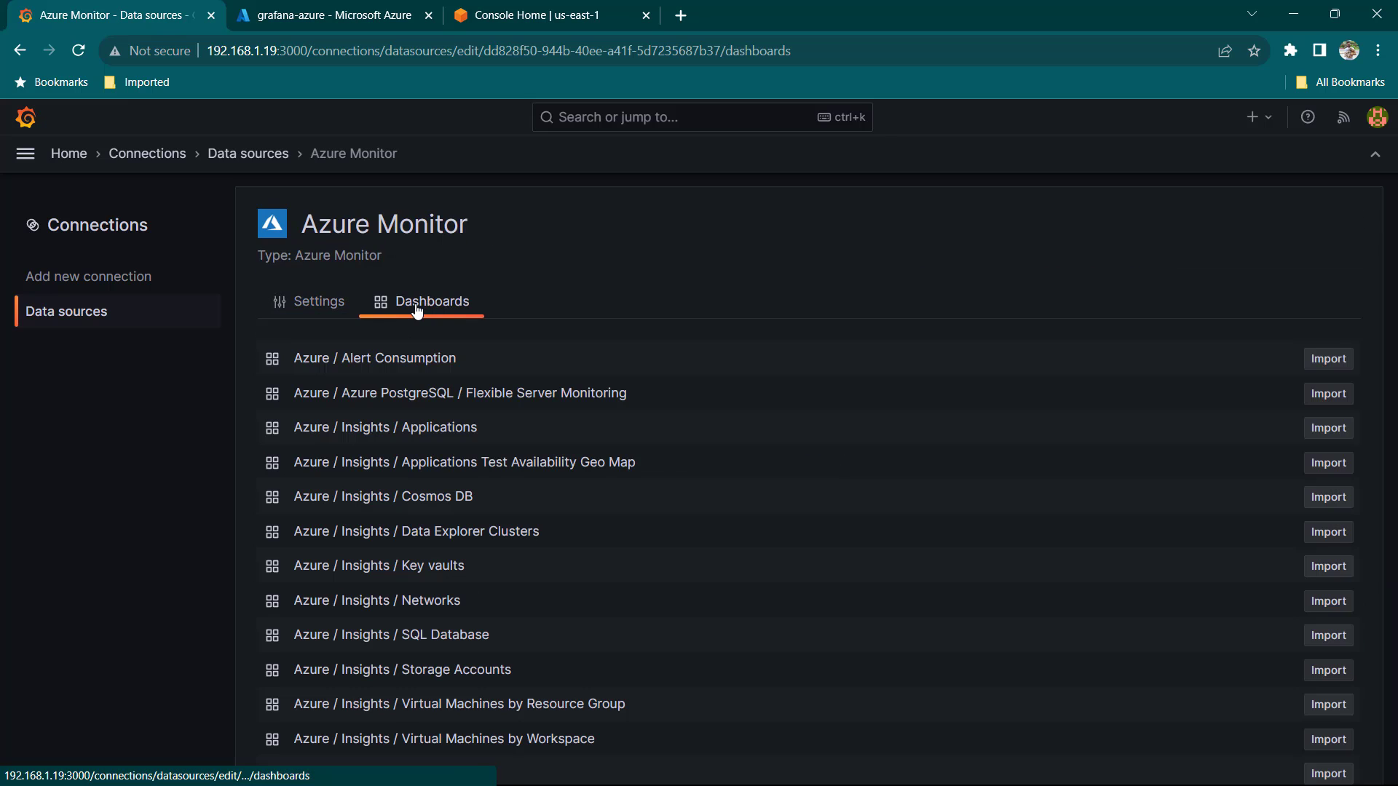
{"action": "scroll", "coordinate": [437, 400], "scroll_direction": "down", "scroll_amount": 1}
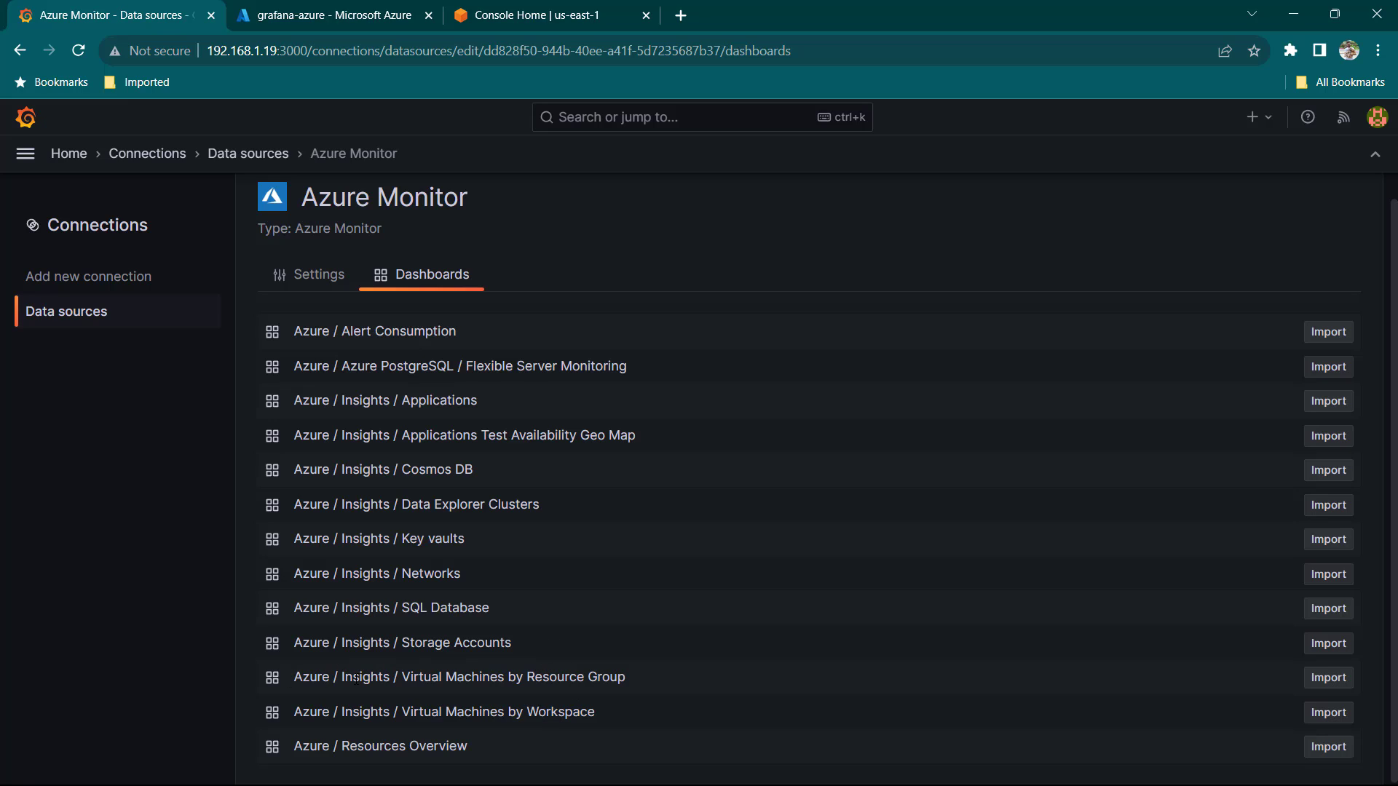
{"action": "left_click_drag", "start_coordinate": [304, 677], "coordinate": [623, 672]}
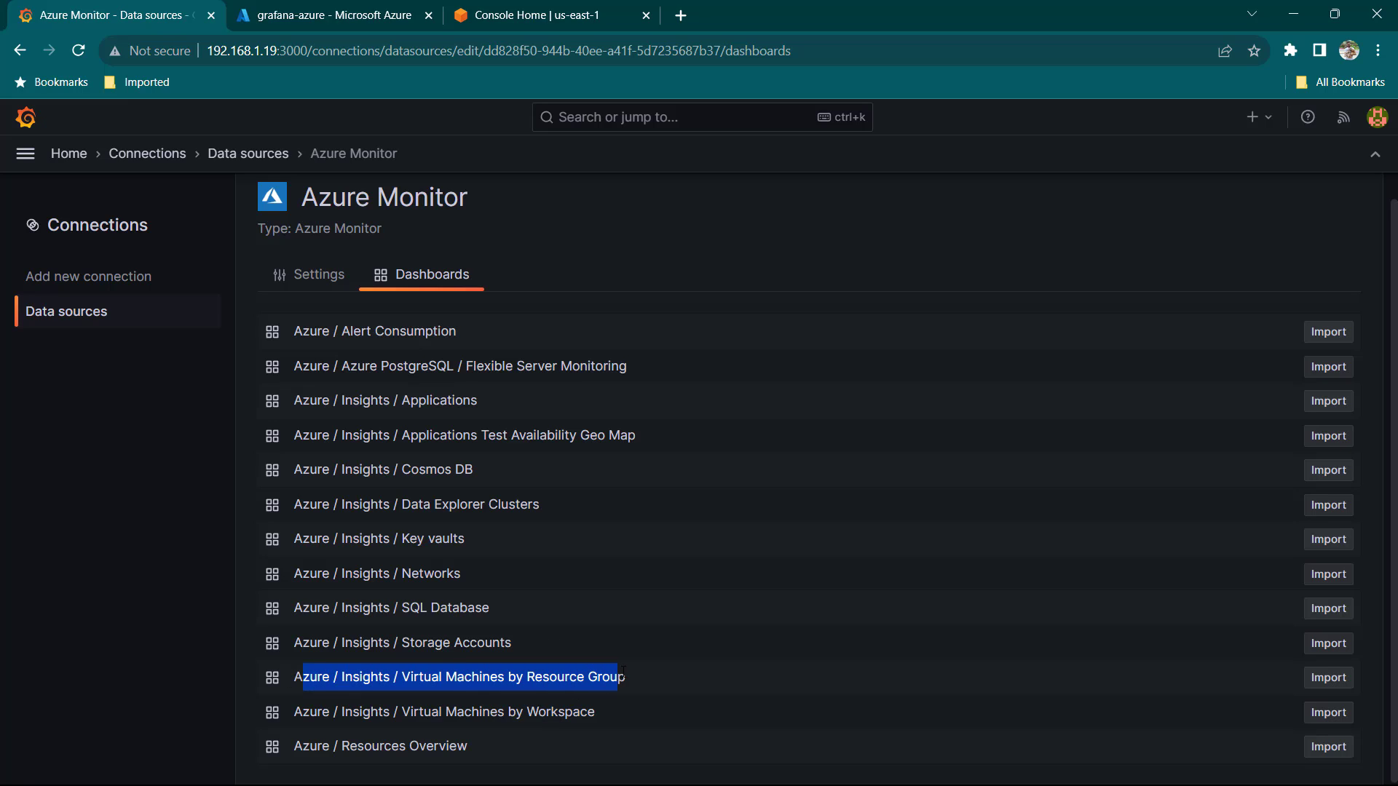
{"action": "left_click", "coordinate": [1326, 680]}
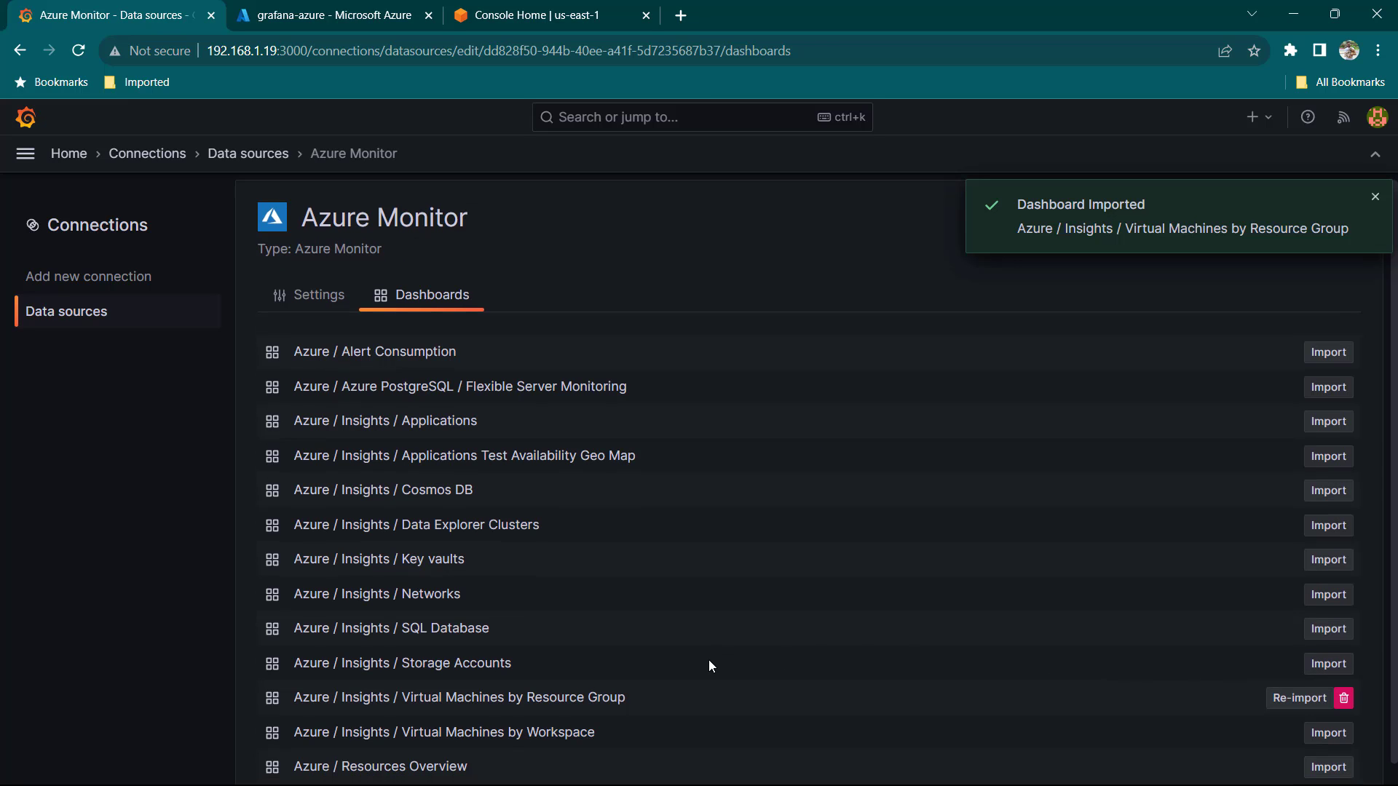
{"action": "scroll", "coordinate": [710, 660], "scroll_direction": "down", "scroll_amount": 1}
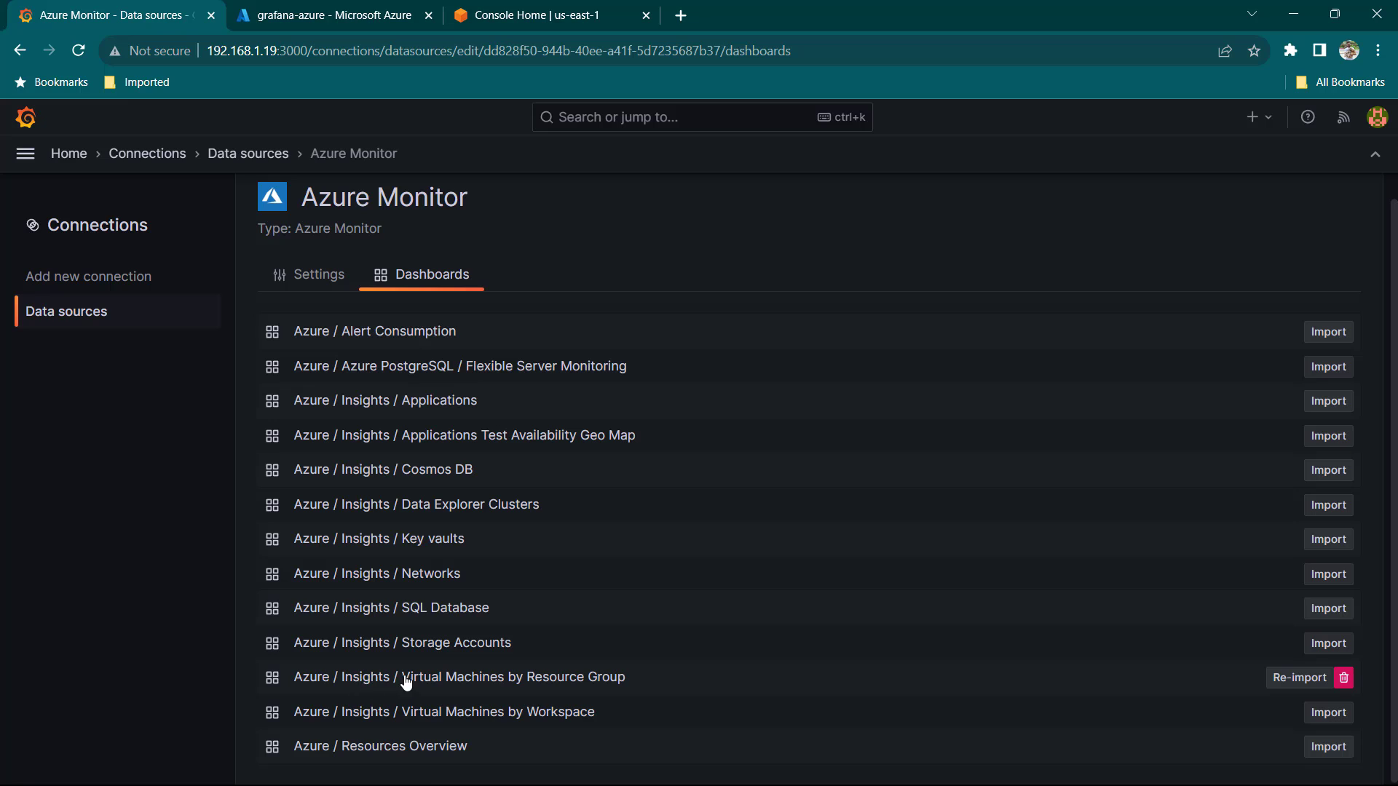
{"action": "left_click", "coordinate": [482, 679]}
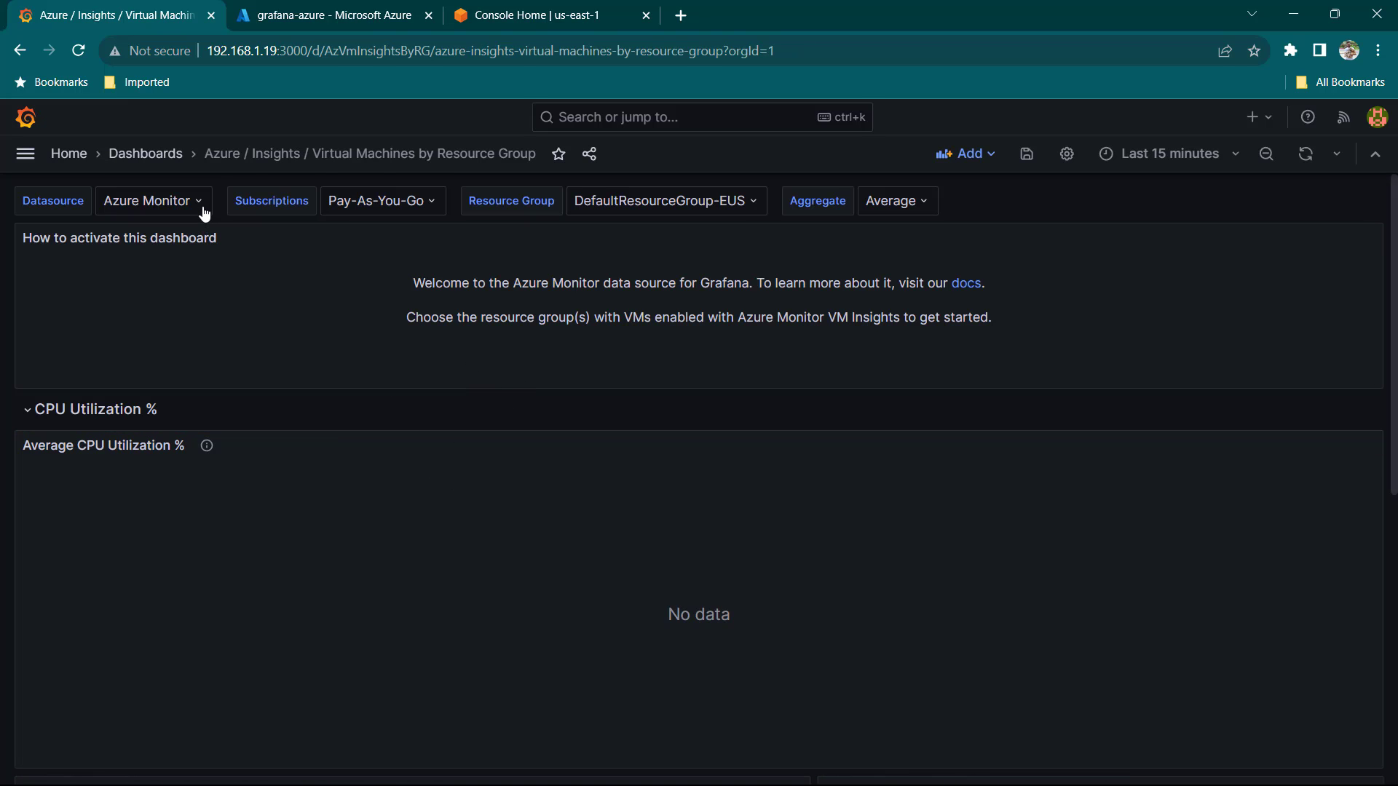
- Keep Azure Monitor as datasource and Pay-As-You-Go as subscription, then return to the Azure portal
{"action": "left_click", "coordinate": [204, 208]}
{"action": "left_click", "coordinate": [196, 229]}
{"action": "left_click", "coordinate": [436, 207]}
{"action": "left_click", "coordinate": [412, 231]}
{"action": "left_click", "coordinate": [698, 209]}
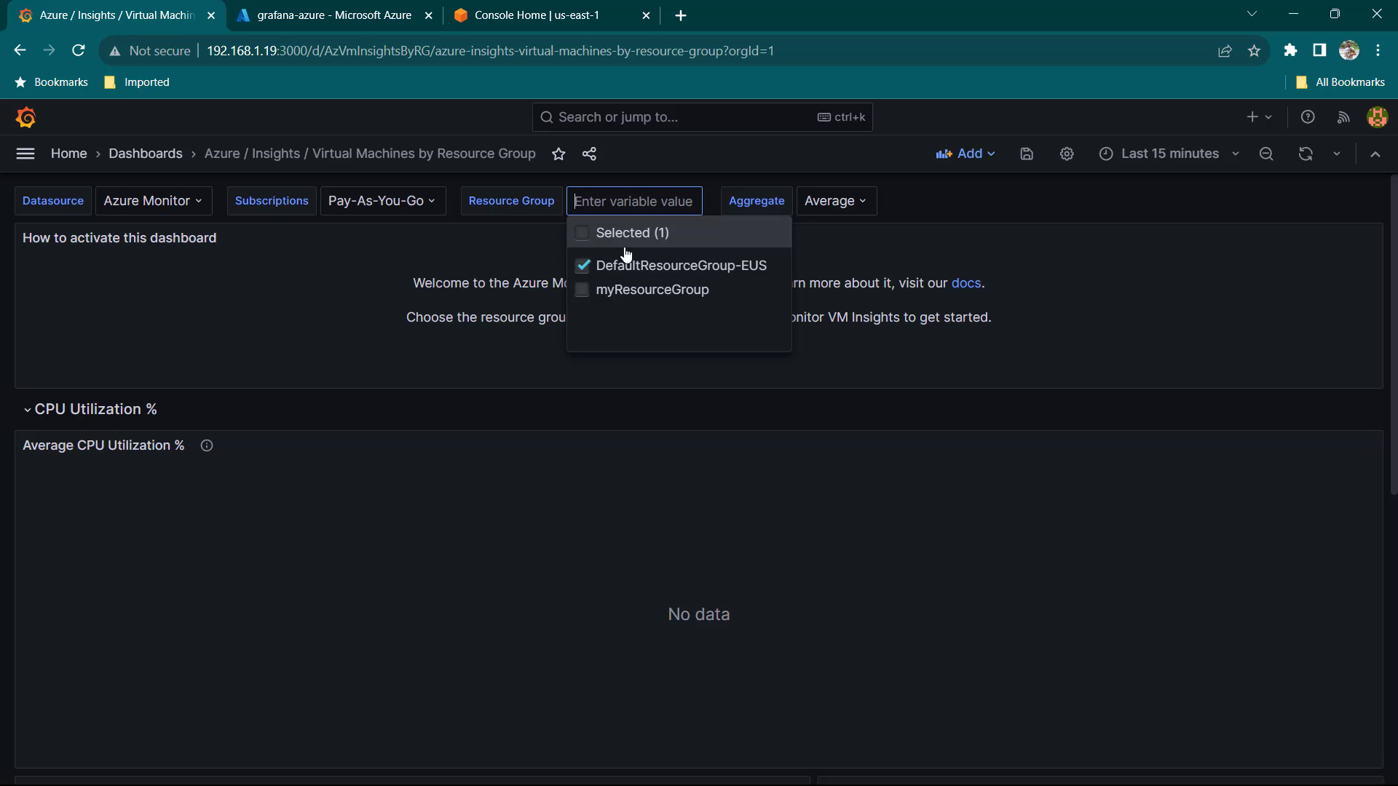
{"action": "left_click", "coordinate": [346, 19]}
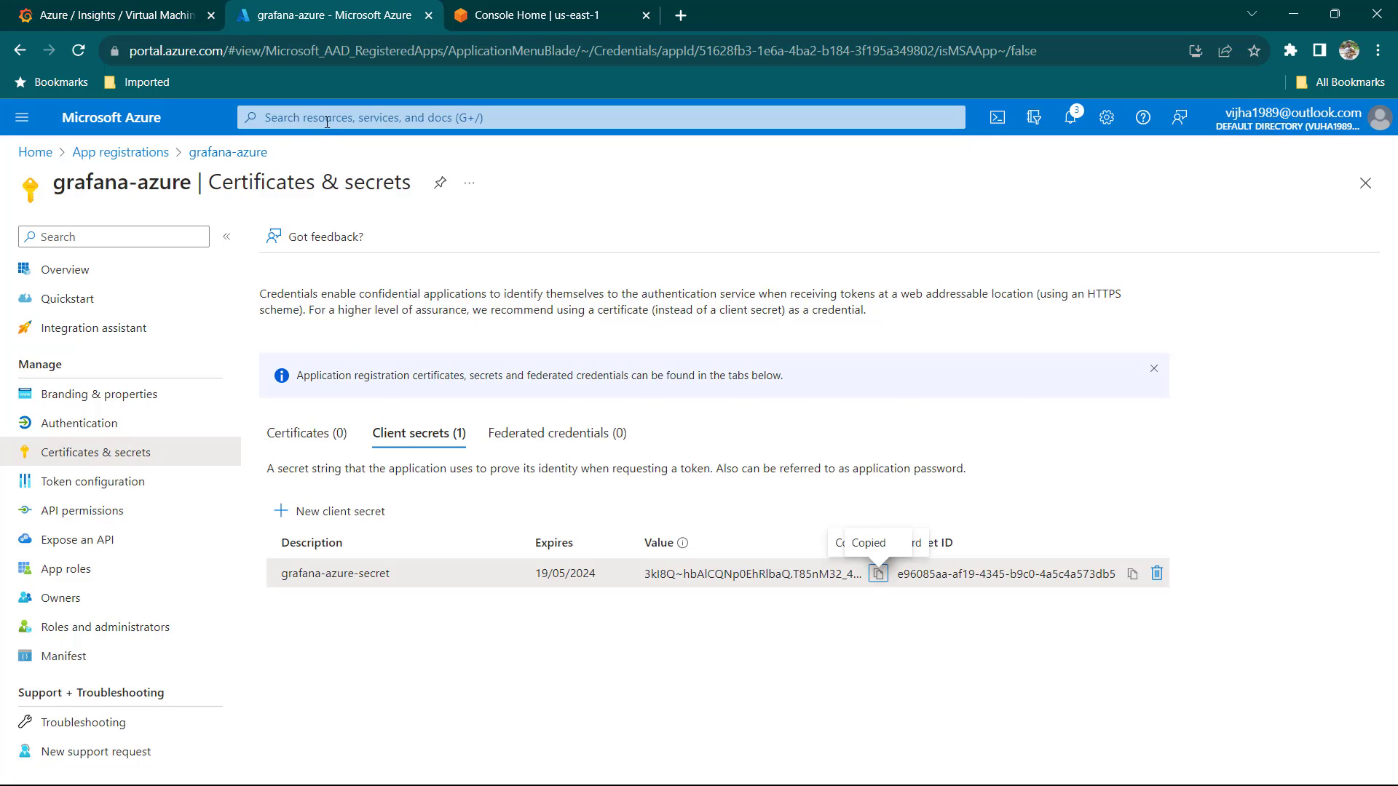
- Search 'res' in the Azure portal and open the Resource groups list
{"action": "left_click", "coordinate": [333, 118]}
{"action": "type", "text": "res"}
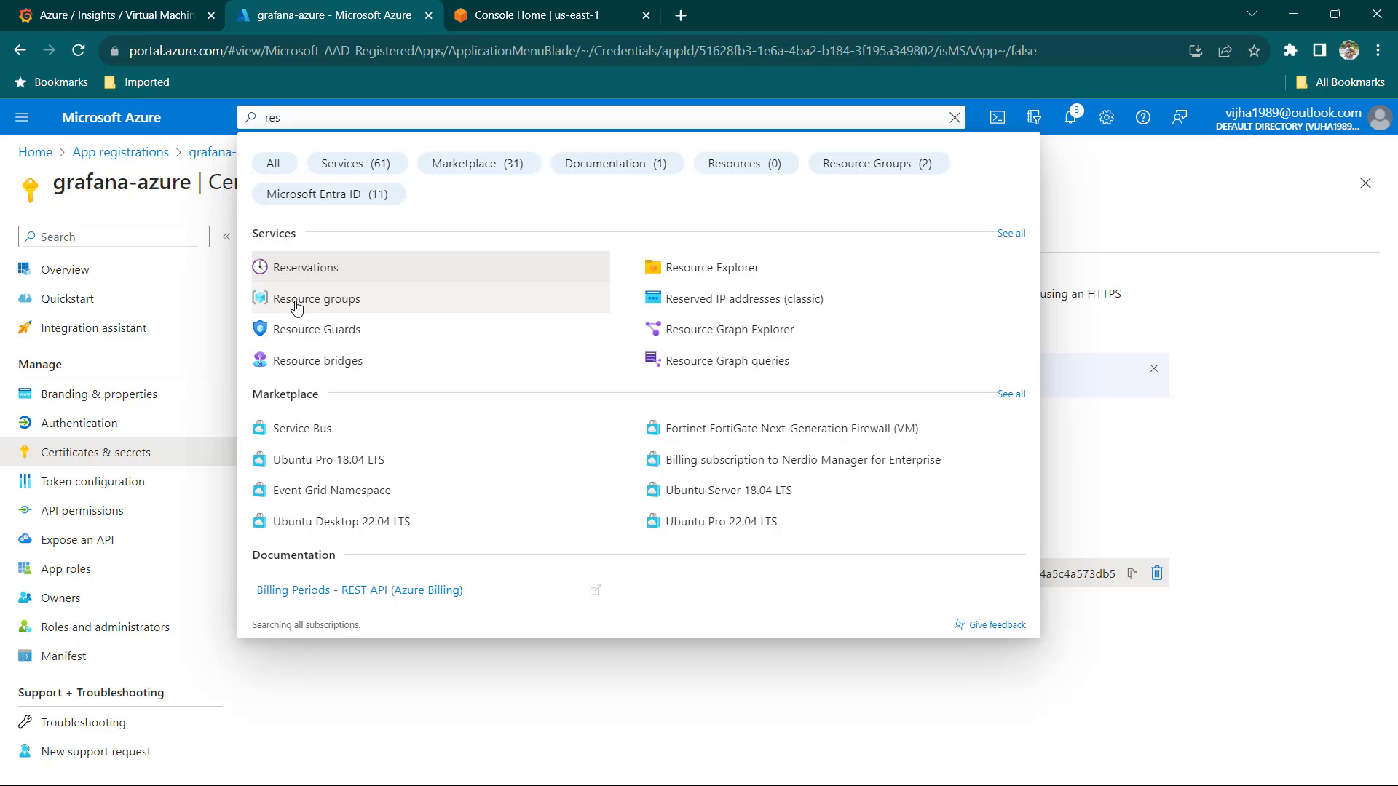
{"action": "left_click", "coordinate": [288, 309]}
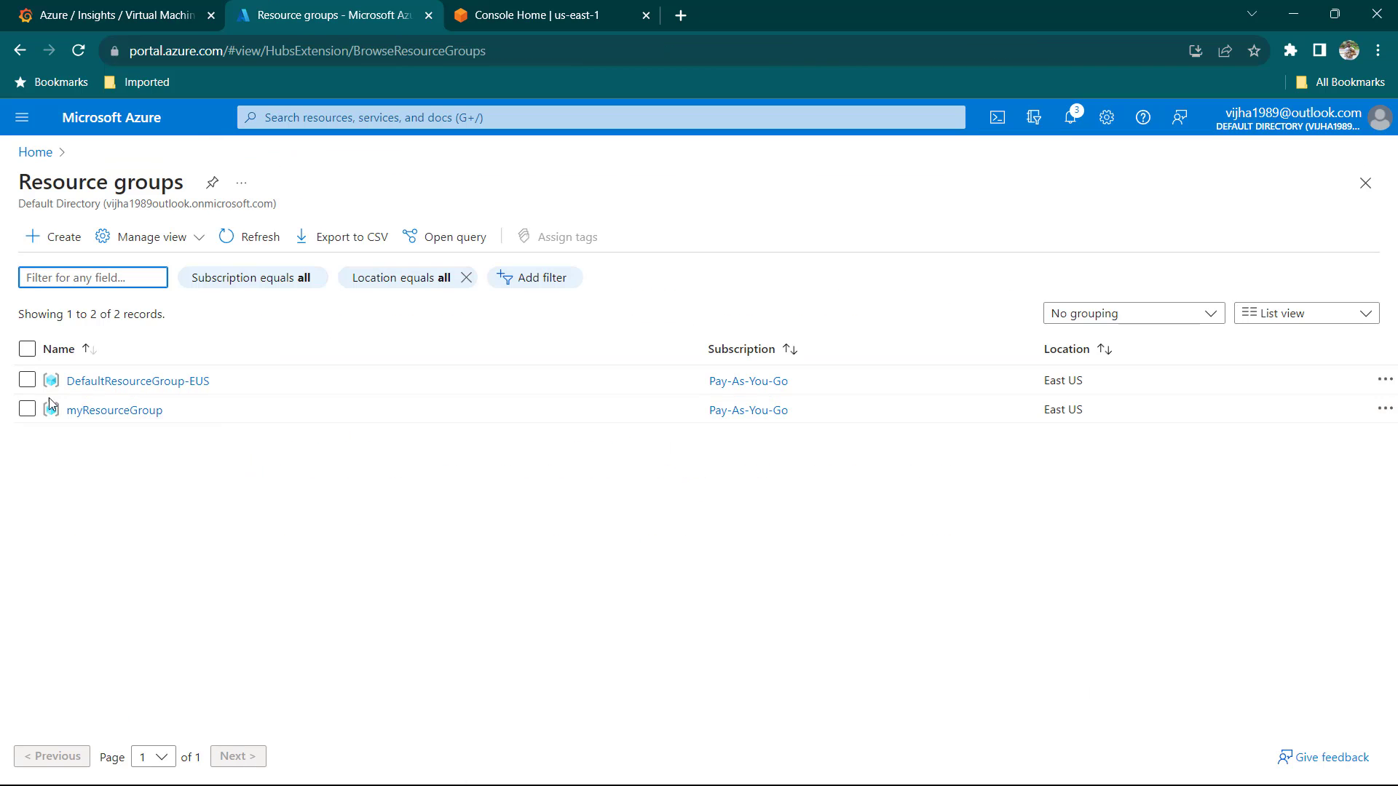
{"action": "left_click", "coordinate": [160, 6]}
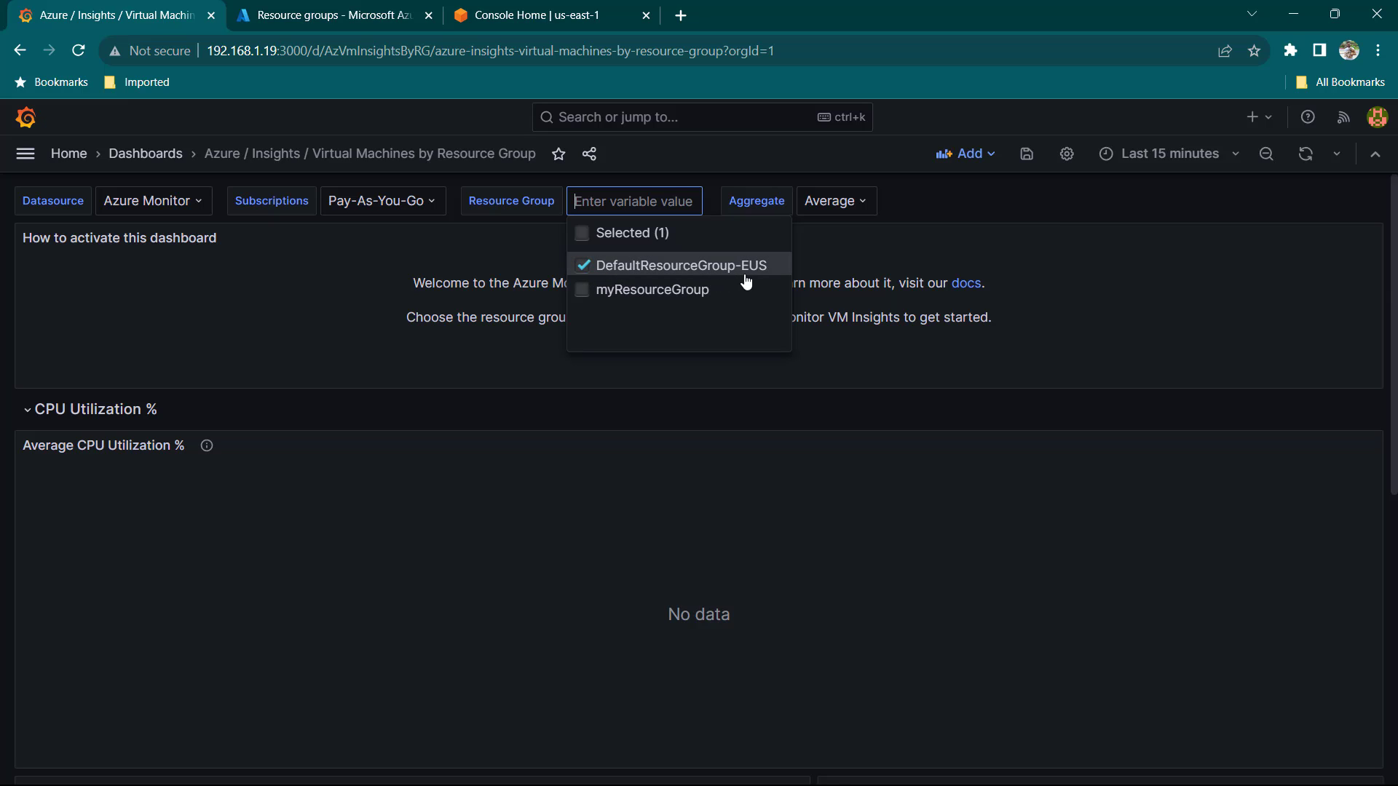
- Compare myResourceGroup and DefaultResourceGroup-EUS resources, ending on myResourceGroup, then return to Grafana
{"action": "left_click", "coordinate": [335, 15]}
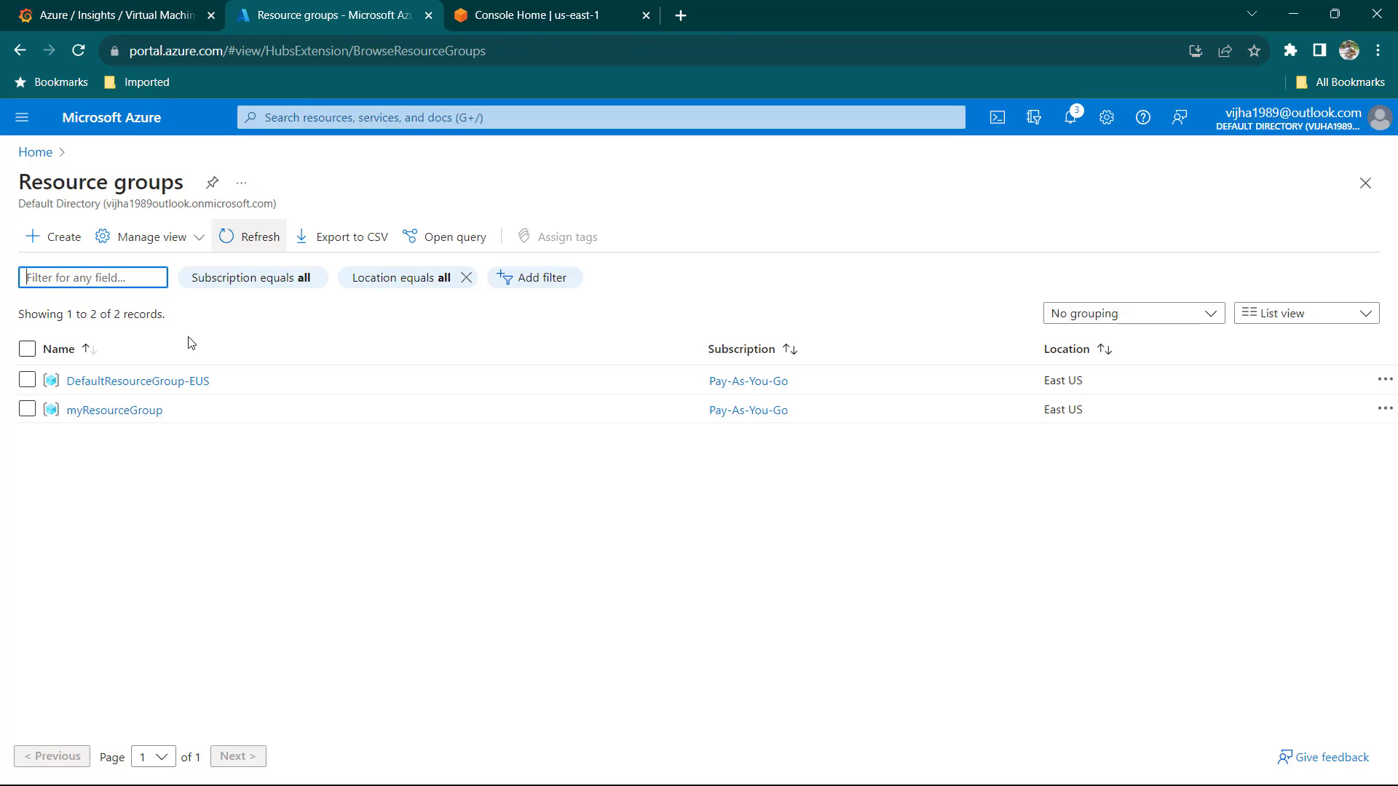
{"action": "left_click", "coordinate": [103, 410]}
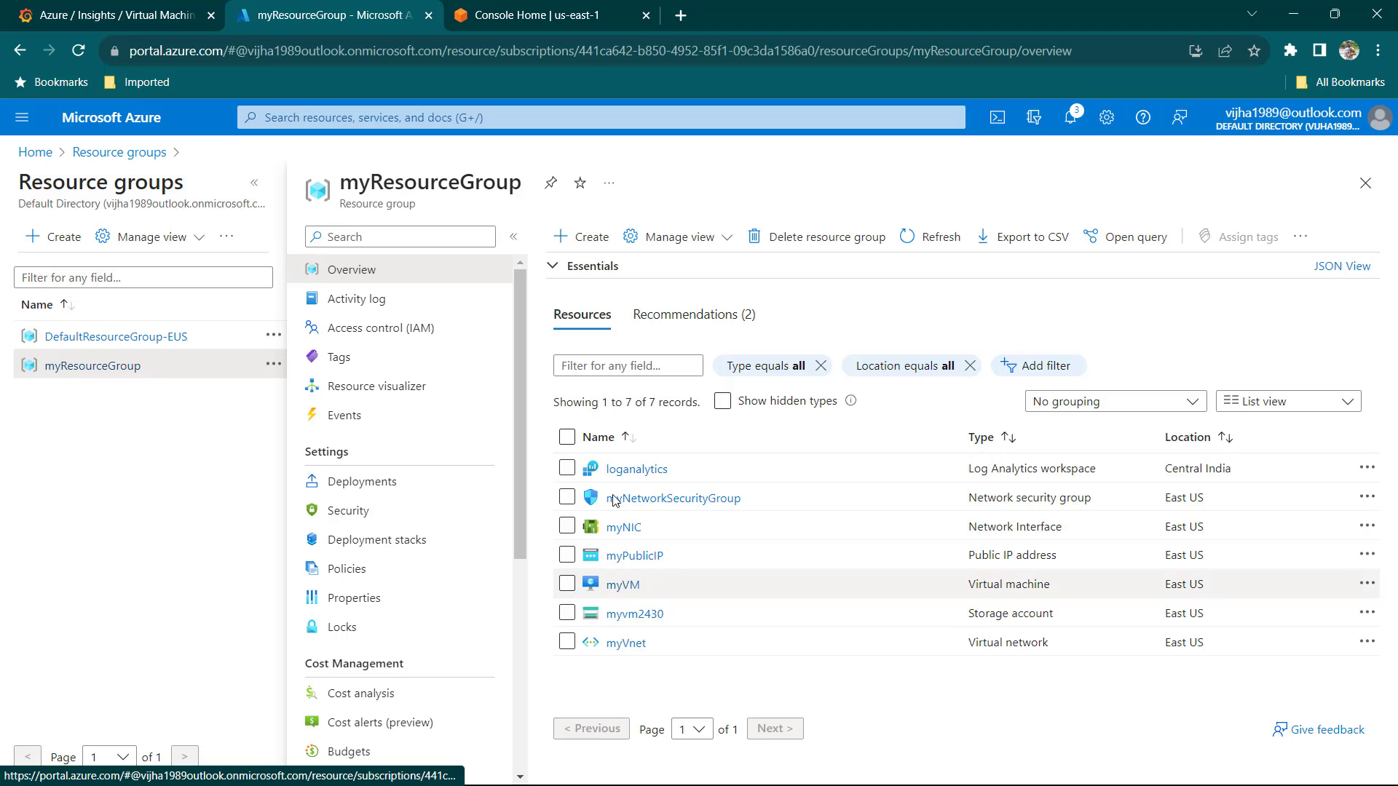
{"action": "left_click", "coordinate": [108, 337]}
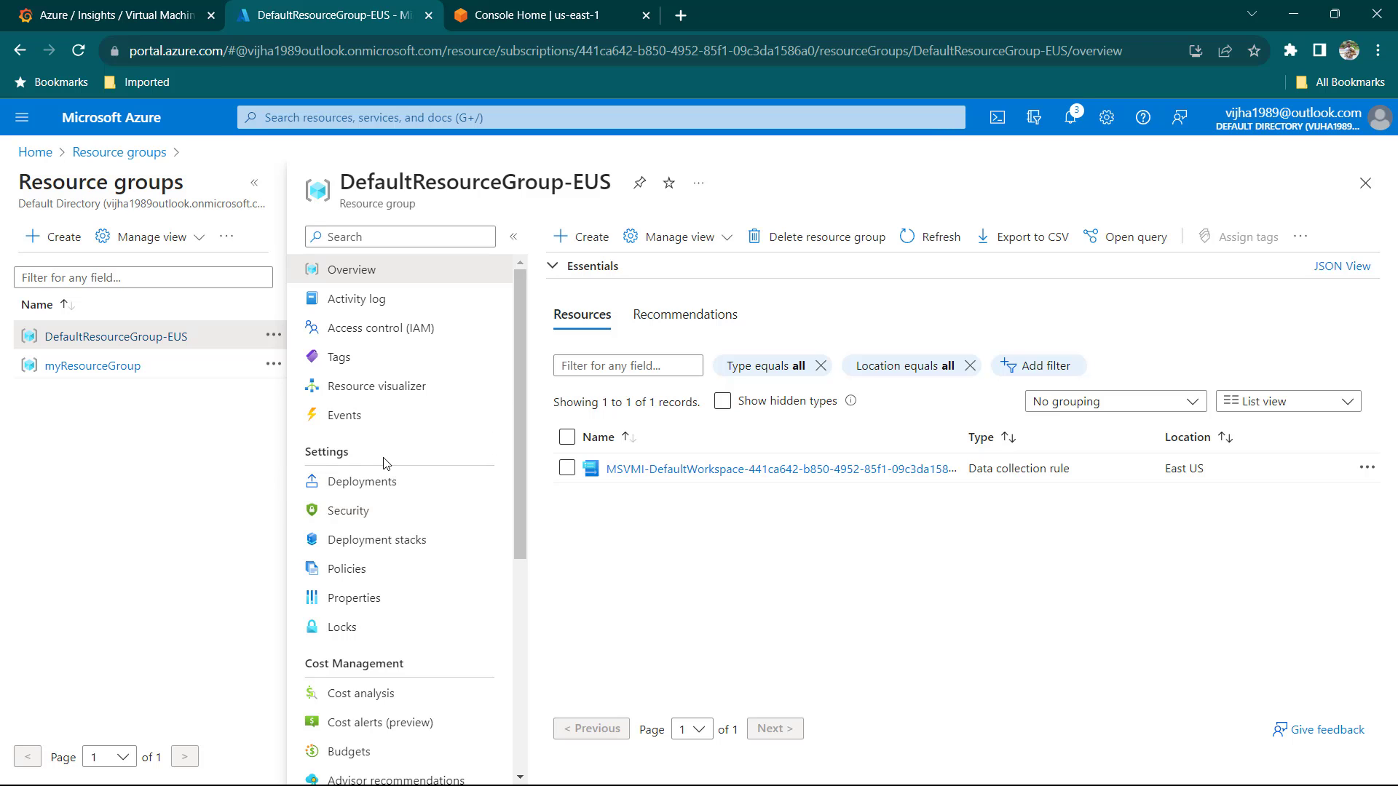
{"action": "left_click", "coordinate": [92, 366]}
{"action": "left_click", "coordinate": [109, 15]}
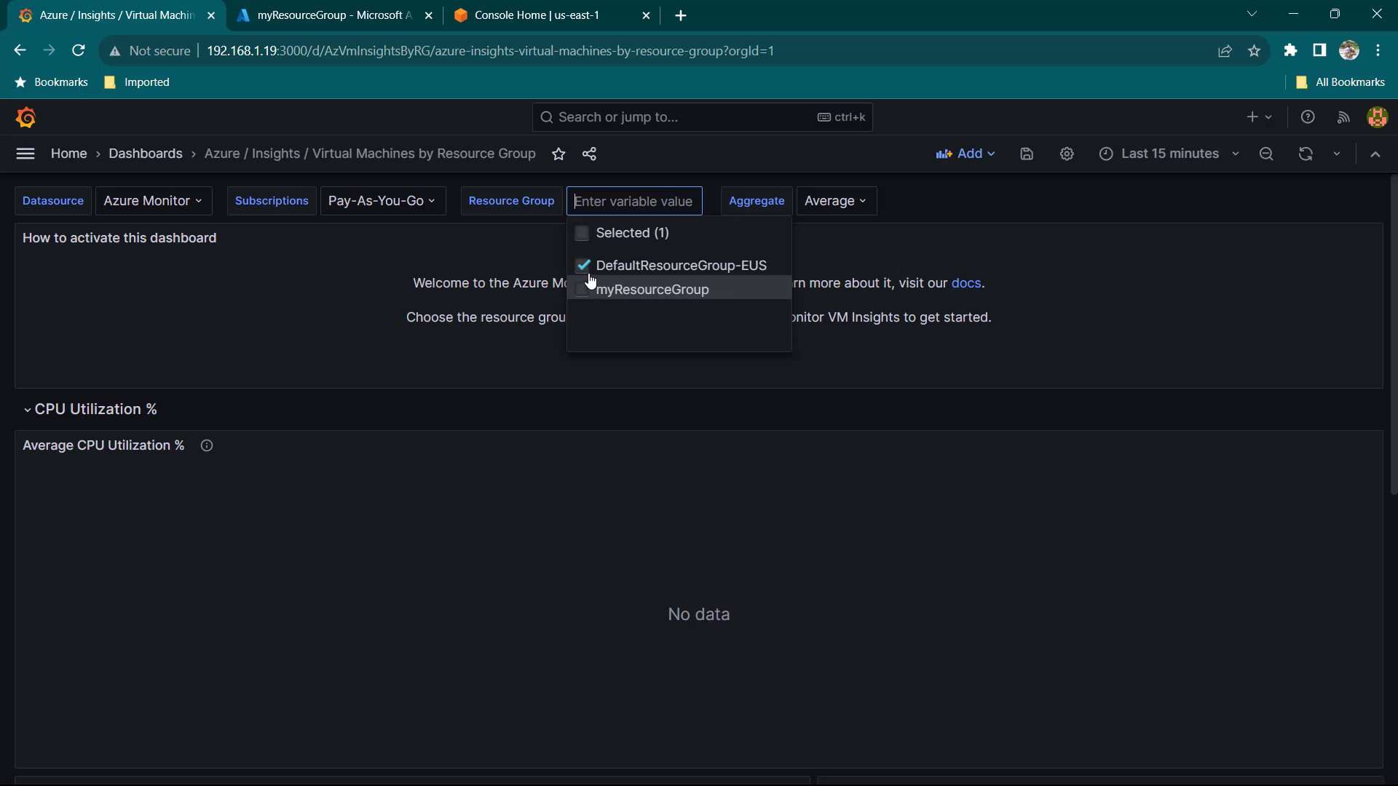
- Switch the dashboard's resource group to myResourceGroup and scroll through its panels
{"action": "left_click", "coordinate": [605, 291]}
{"action": "left_click", "coordinate": [1301, 163]}
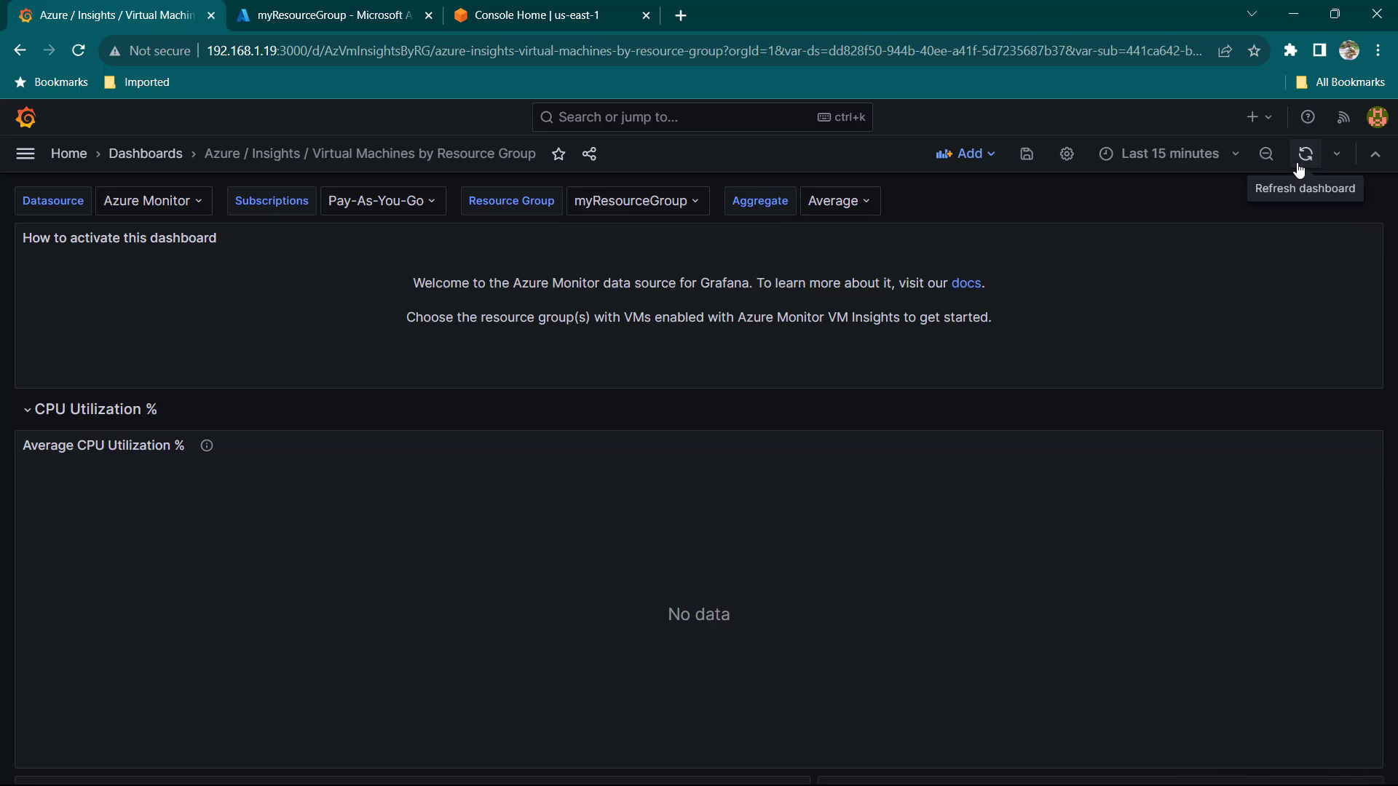
{"action": "scroll", "coordinate": [523, 478], "scroll_direction": "down", "scroll_amount": 7}
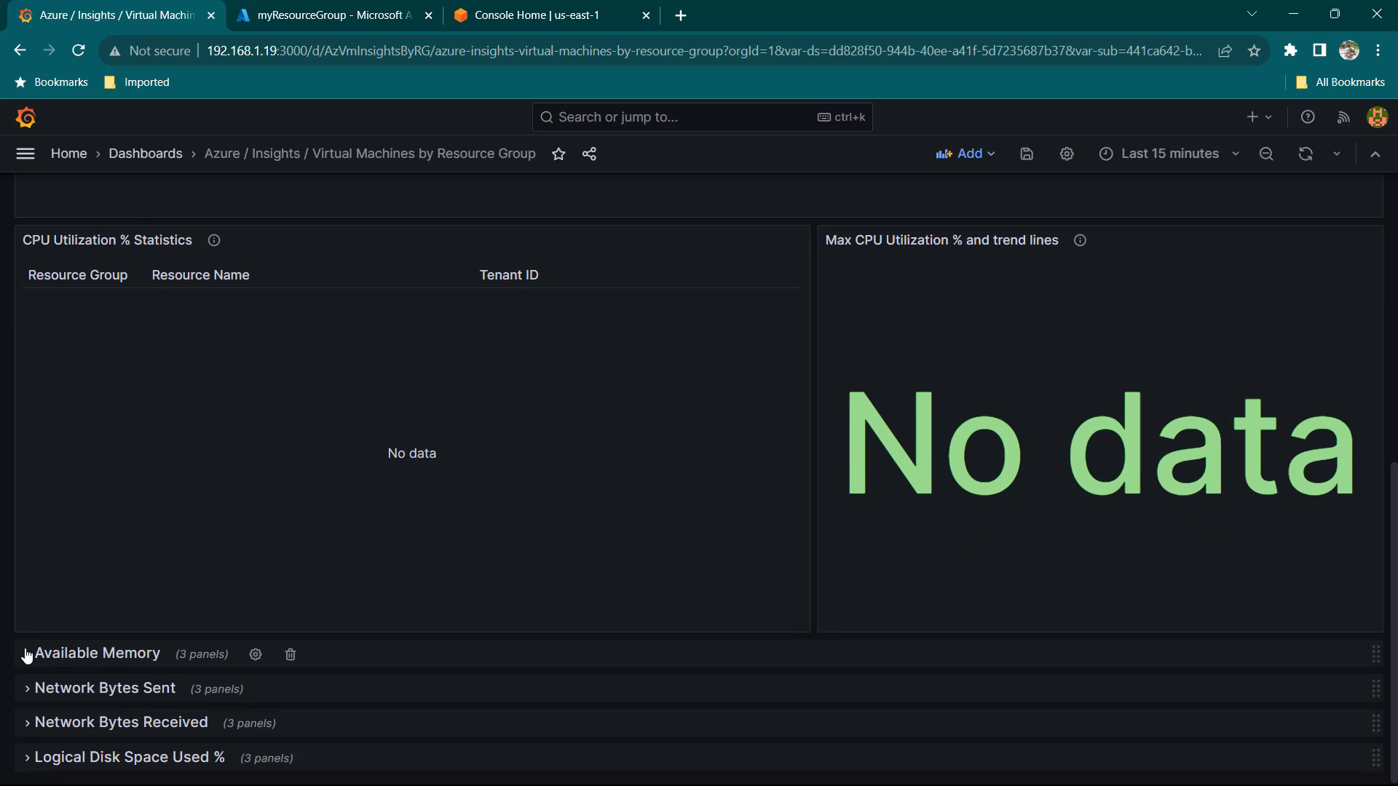
{"action": "scroll", "coordinate": [520, 527], "scroll_direction": "down", "scroll_amount": 1}
{"action": "scroll", "coordinate": [612, 527], "scroll_direction": "down", "scroll_amount": 6}
- Return to the top of the dashboard and open the Add menu
{"action": "scroll", "coordinate": [805, 555], "scroll_direction": "up", "scroll_amount": 12}
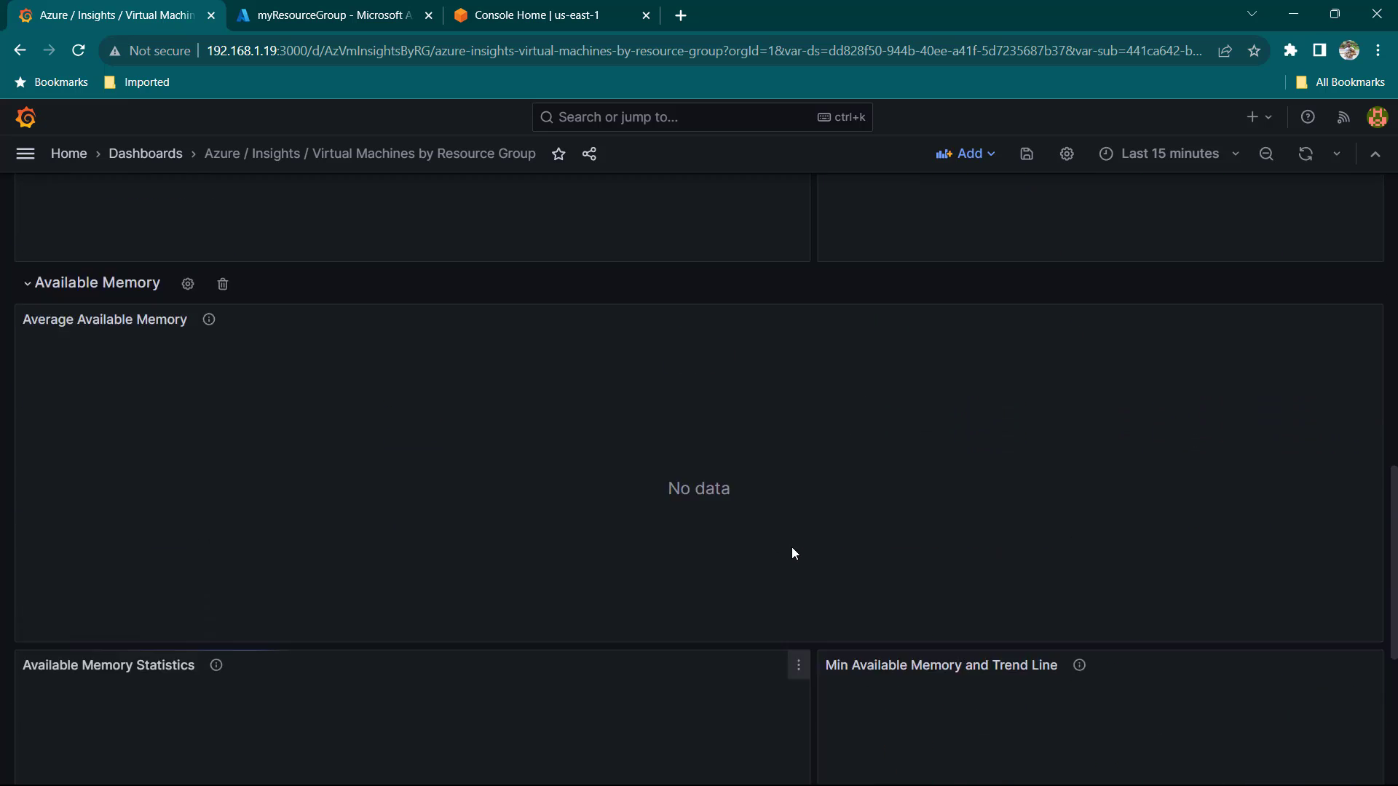
{"action": "scroll", "coordinate": [773, 539], "scroll_direction": "up", "scroll_amount": 3}
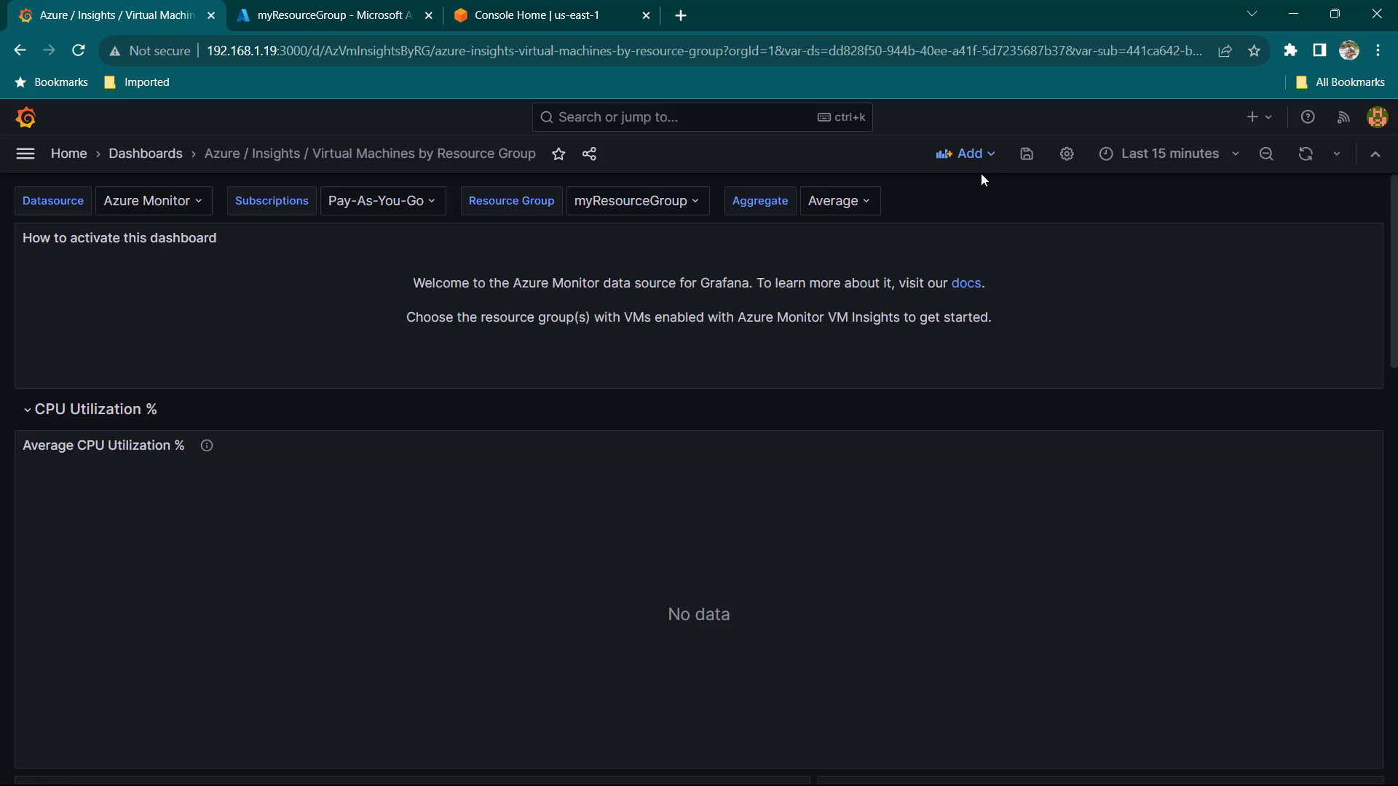
{"action": "left_click", "coordinate": [991, 155]}
- Add a new visualization panel querying the Azure Monitor data source
{"action": "left_click", "coordinate": [975, 192]}
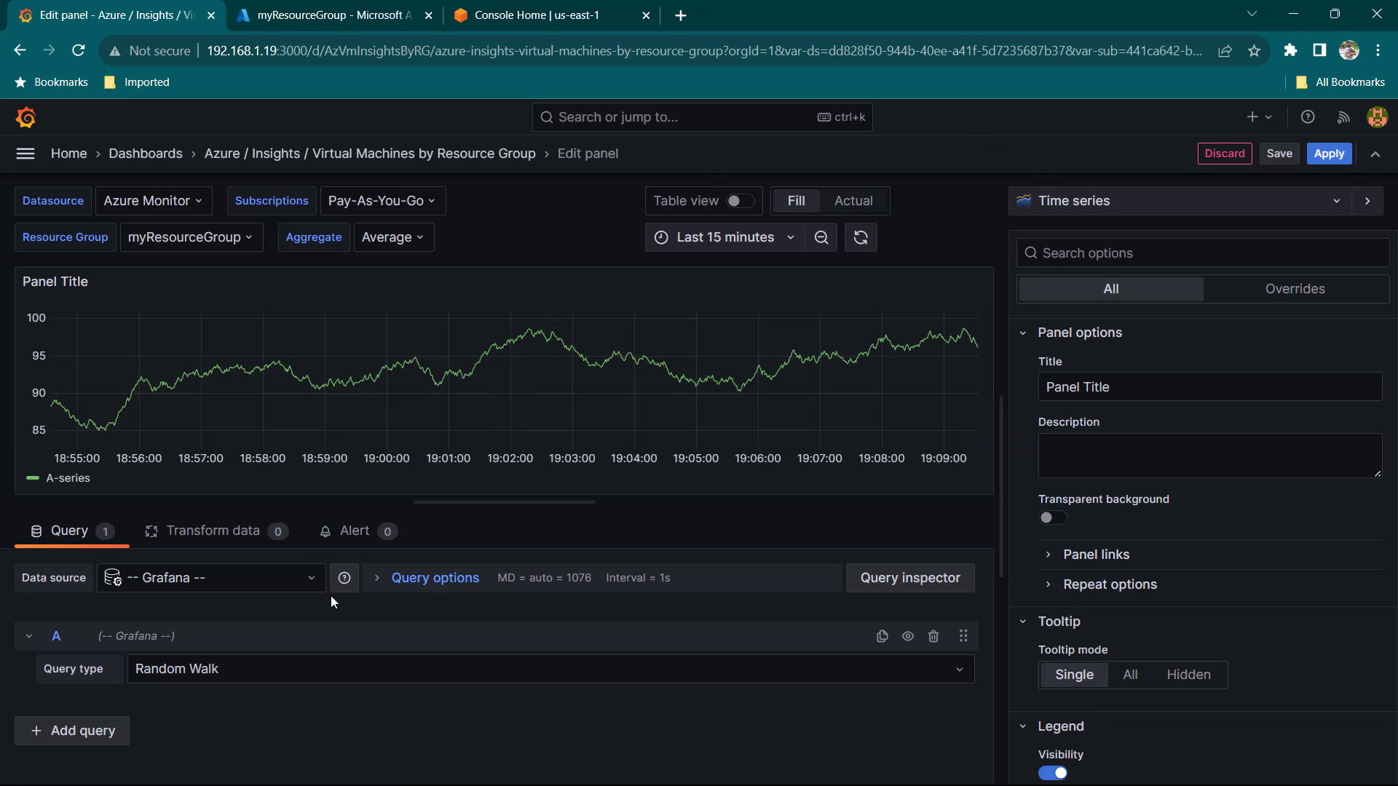
{"action": "left_click", "coordinate": [313, 588]}
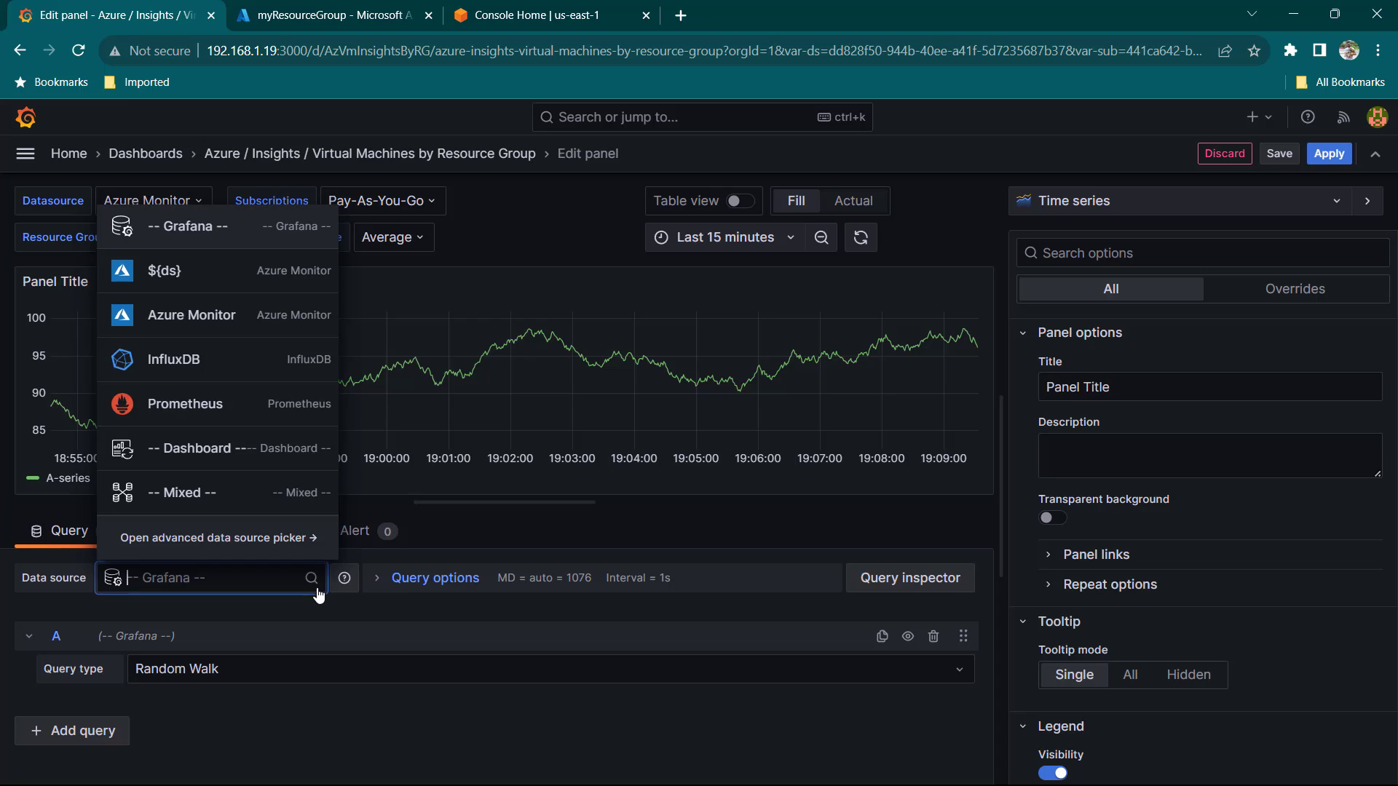
{"action": "left_click", "coordinate": [227, 321]}
{"action": "scroll", "coordinate": [365, 662], "scroll_direction": "down", "scroll_amount": 1}
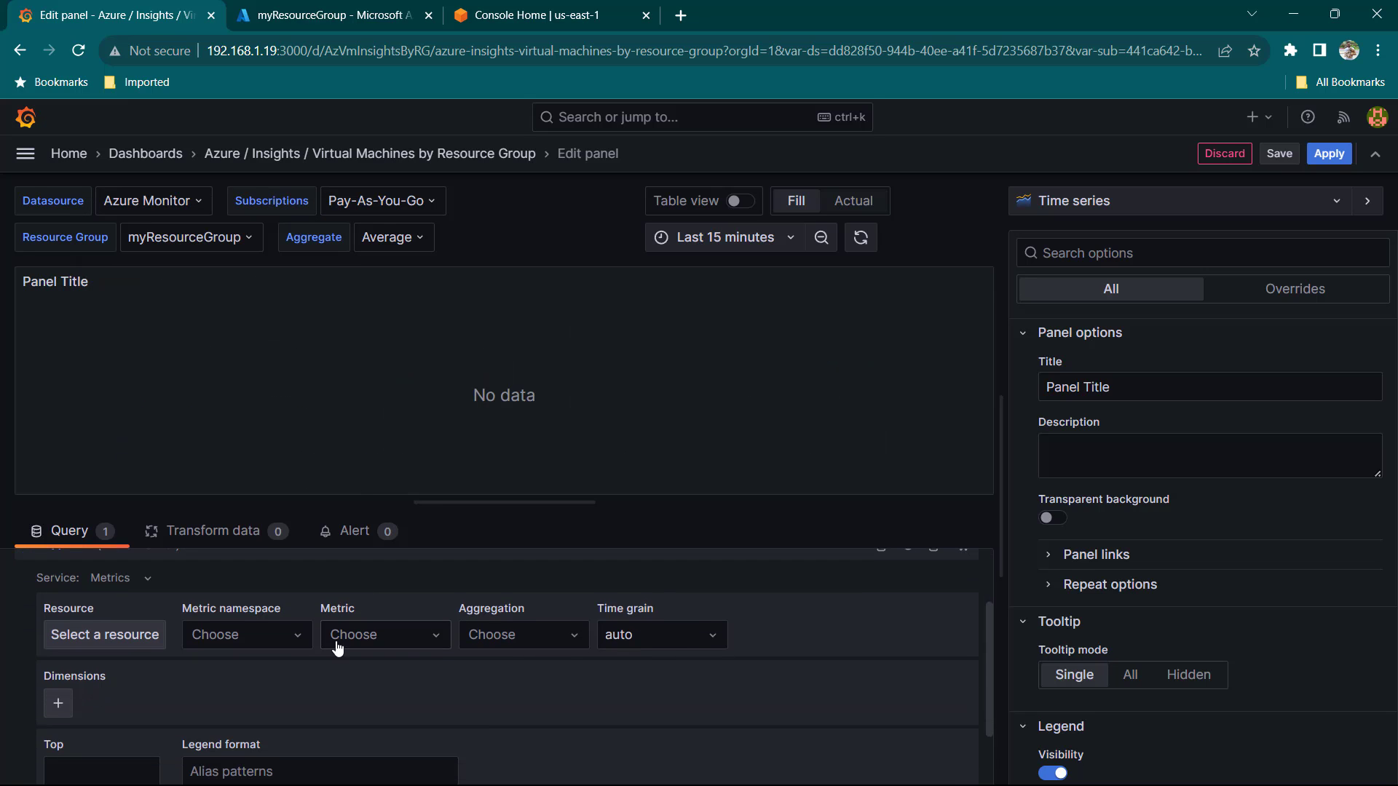
- In the resource picker, expand Pay-As-You-Go and myResourceGroup and tick myVM
{"action": "left_click", "coordinate": [143, 637]}
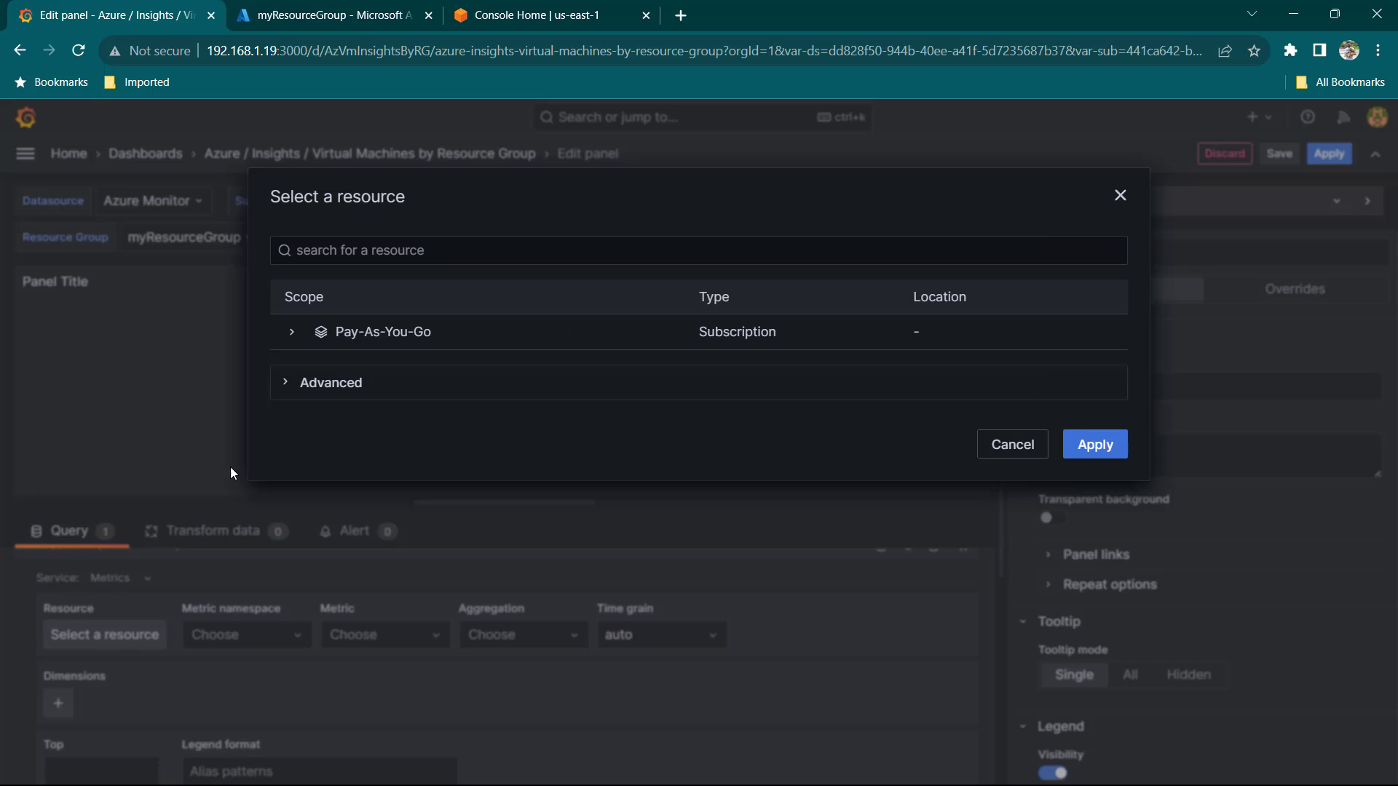
{"action": "left_click", "coordinate": [296, 337]}
{"action": "left_click", "coordinate": [315, 370]}
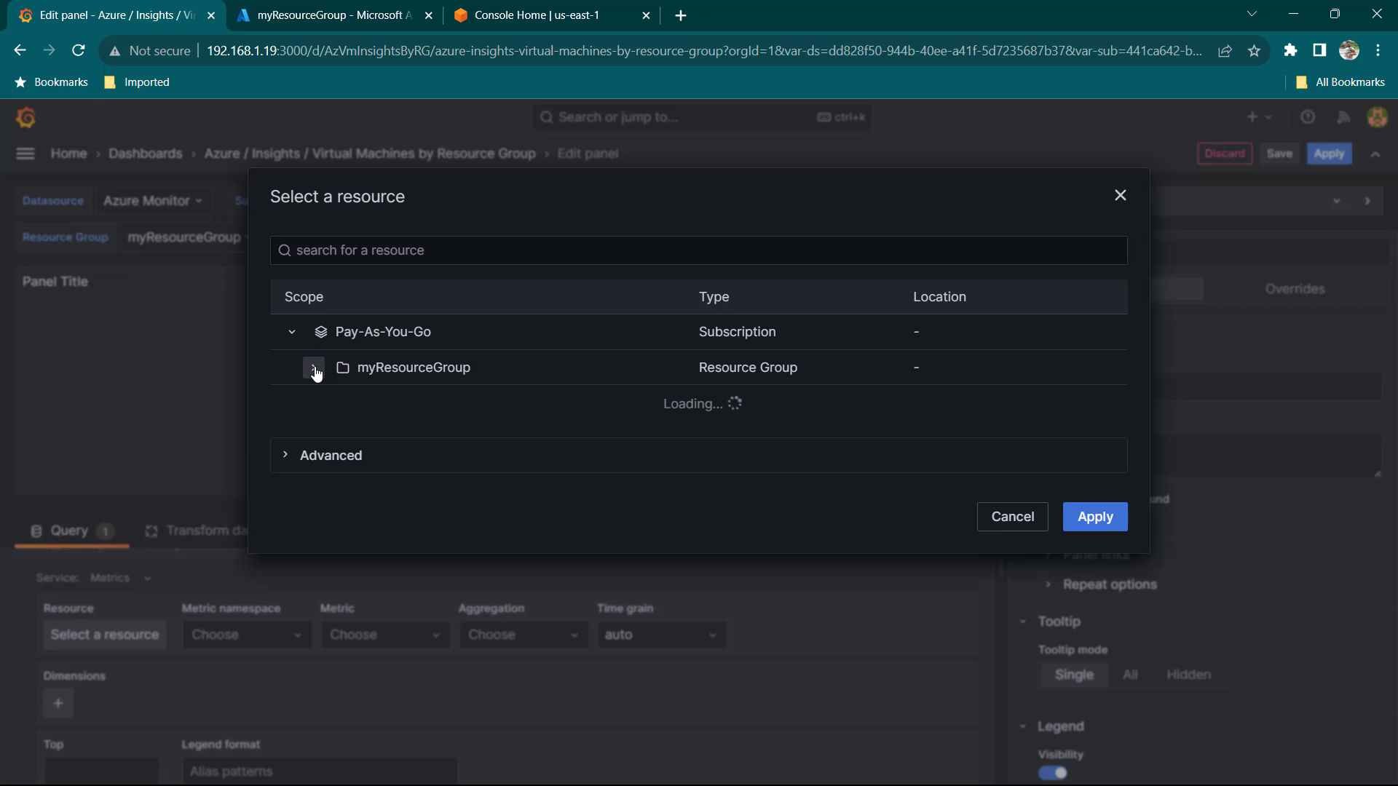
{"action": "scroll", "coordinate": [417, 381], "scroll_direction": "down", "scroll_amount": 3}
{"action": "scroll", "coordinate": [417, 381], "scroll_direction": "up", "scroll_amount": 3}
{"action": "left_click", "coordinate": [324, 16]}
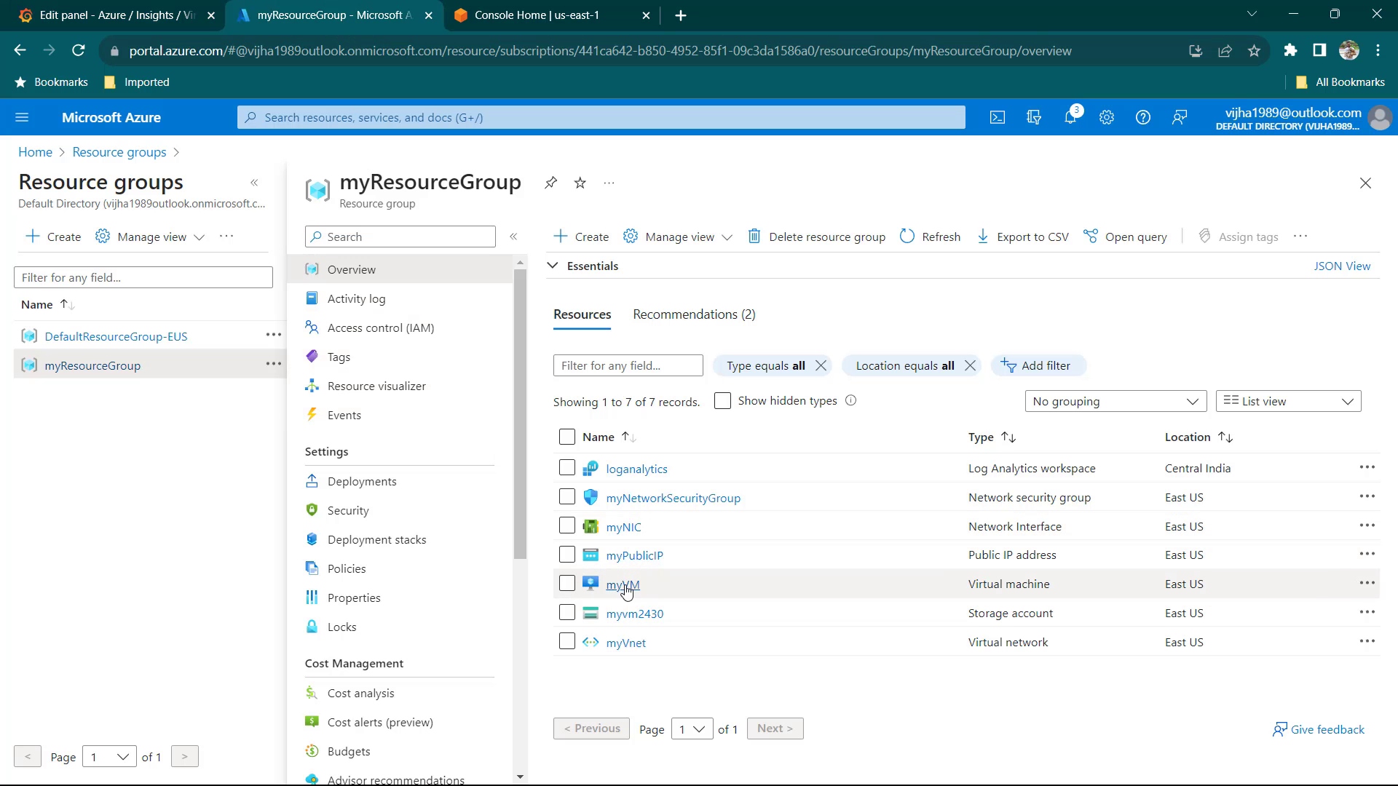
{"action": "left_click", "coordinate": [155, 4]}
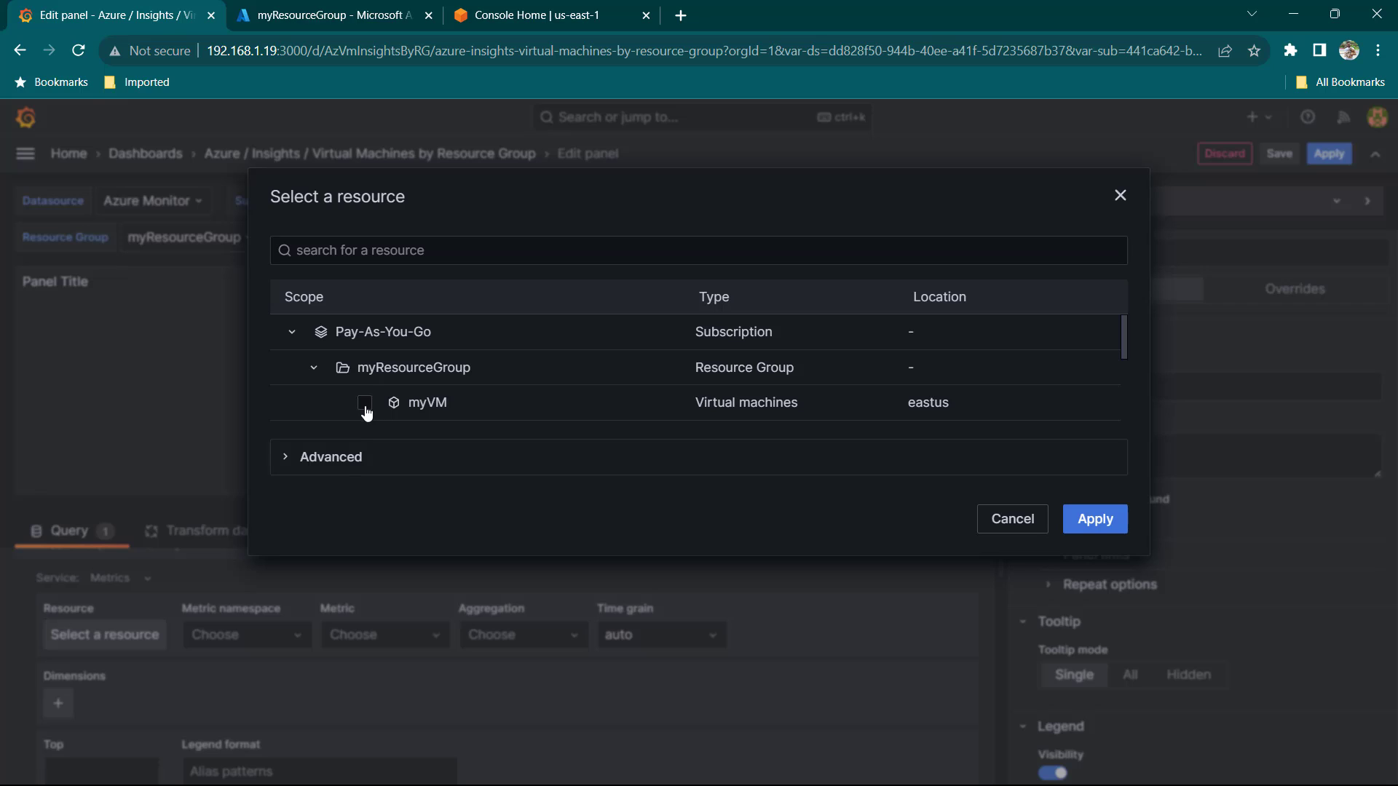
{"action": "left_click", "coordinate": [365, 404]}
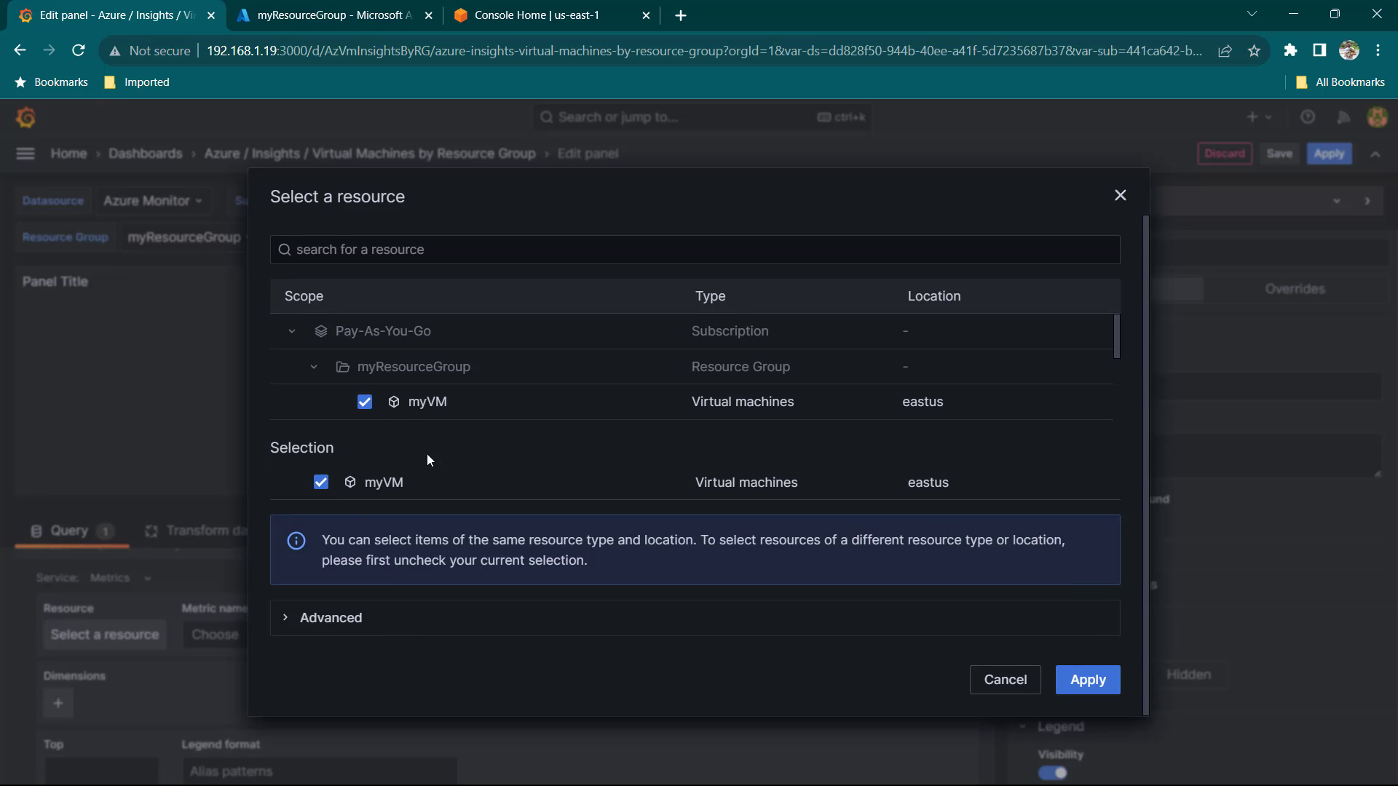
- Inspect myVM's advanced resource details and confirm it as the query resource
{"action": "left_click", "coordinate": [287, 618]}
{"action": "scroll", "coordinate": [304, 509], "scroll_direction": "down", "scroll_amount": 3}
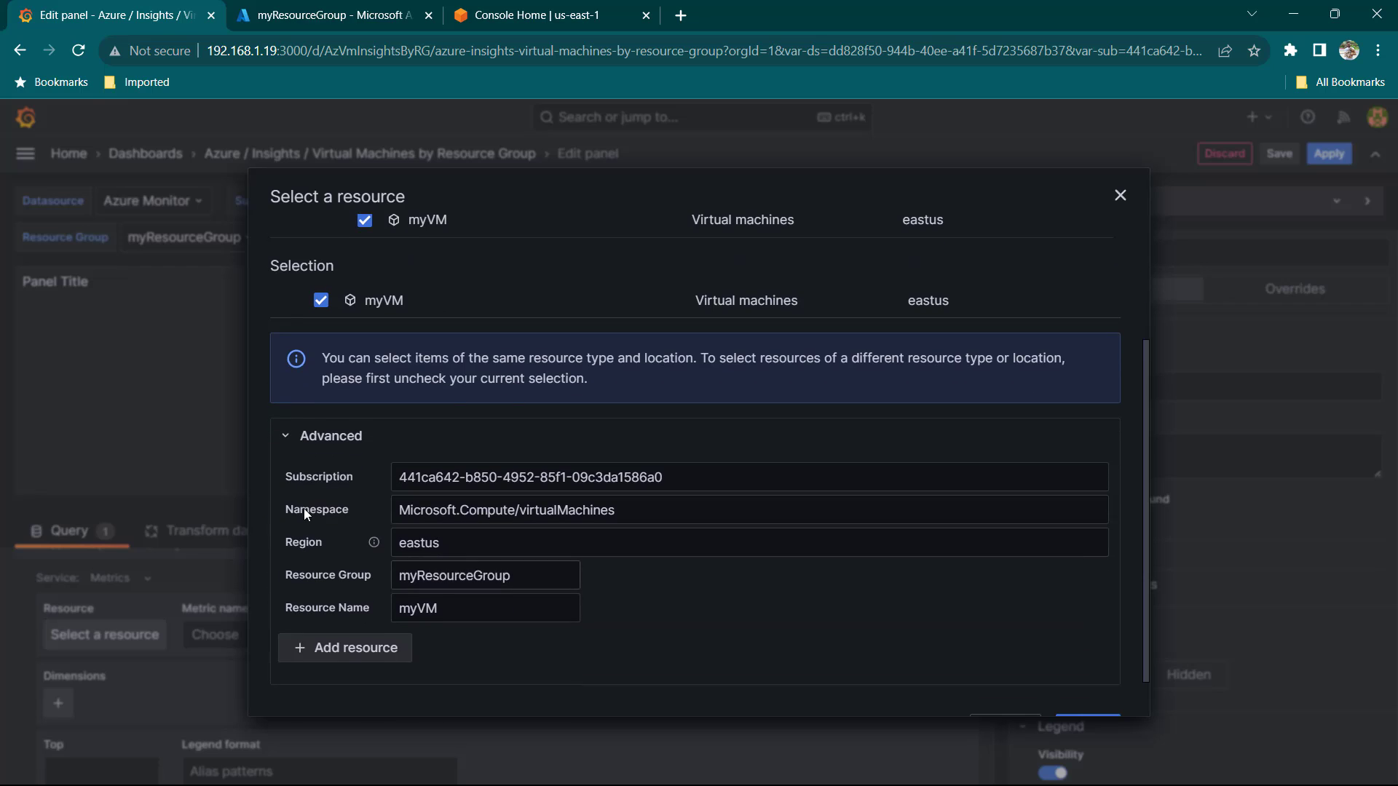
{"action": "left_click", "coordinate": [523, 576]}
{"action": "double_click", "coordinate": [523, 577]}
{"action": "left_click_drag", "start_coordinate": [438, 609], "coordinate": [416, 609]}
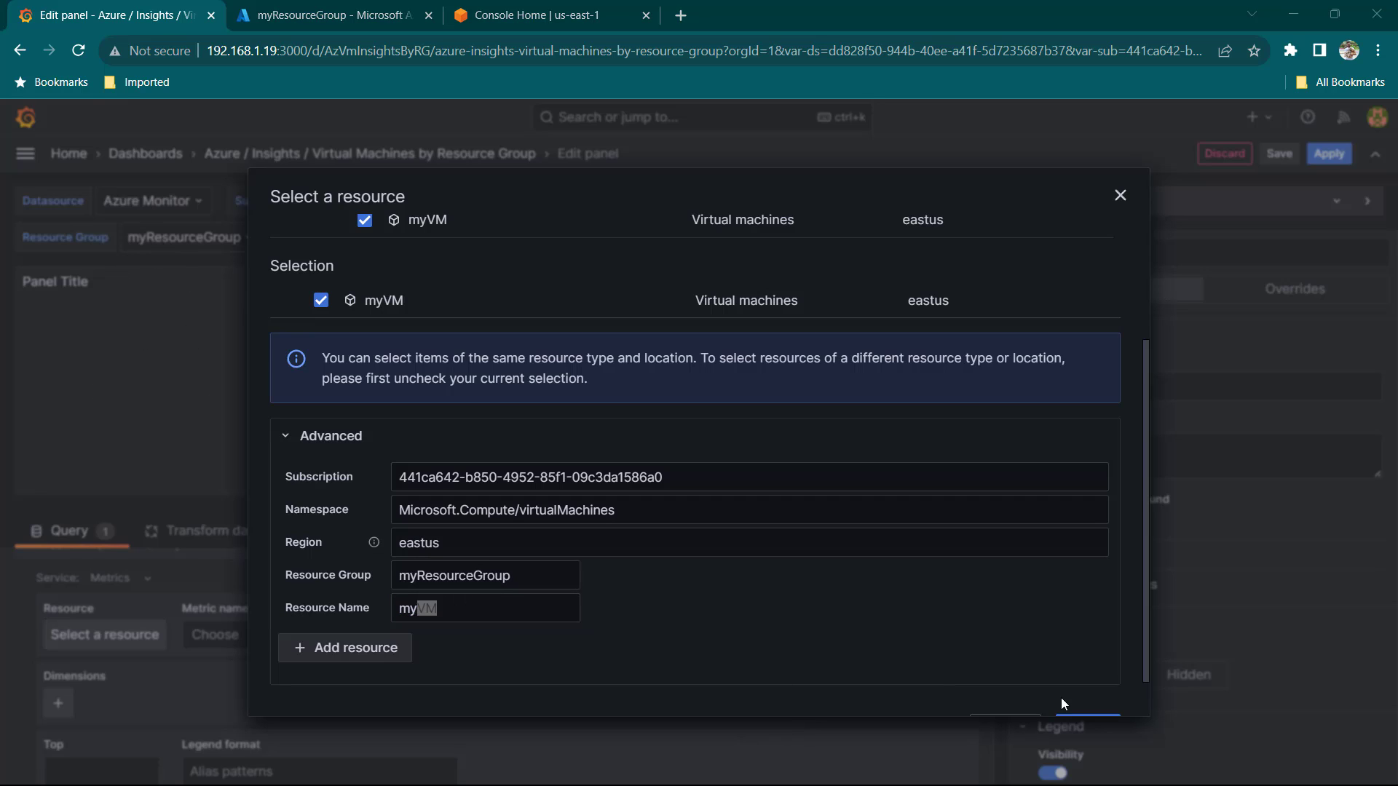
{"action": "scroll", "coordinate": [976, 588], "scroll_direction": "down", "scroll_amount": 1}
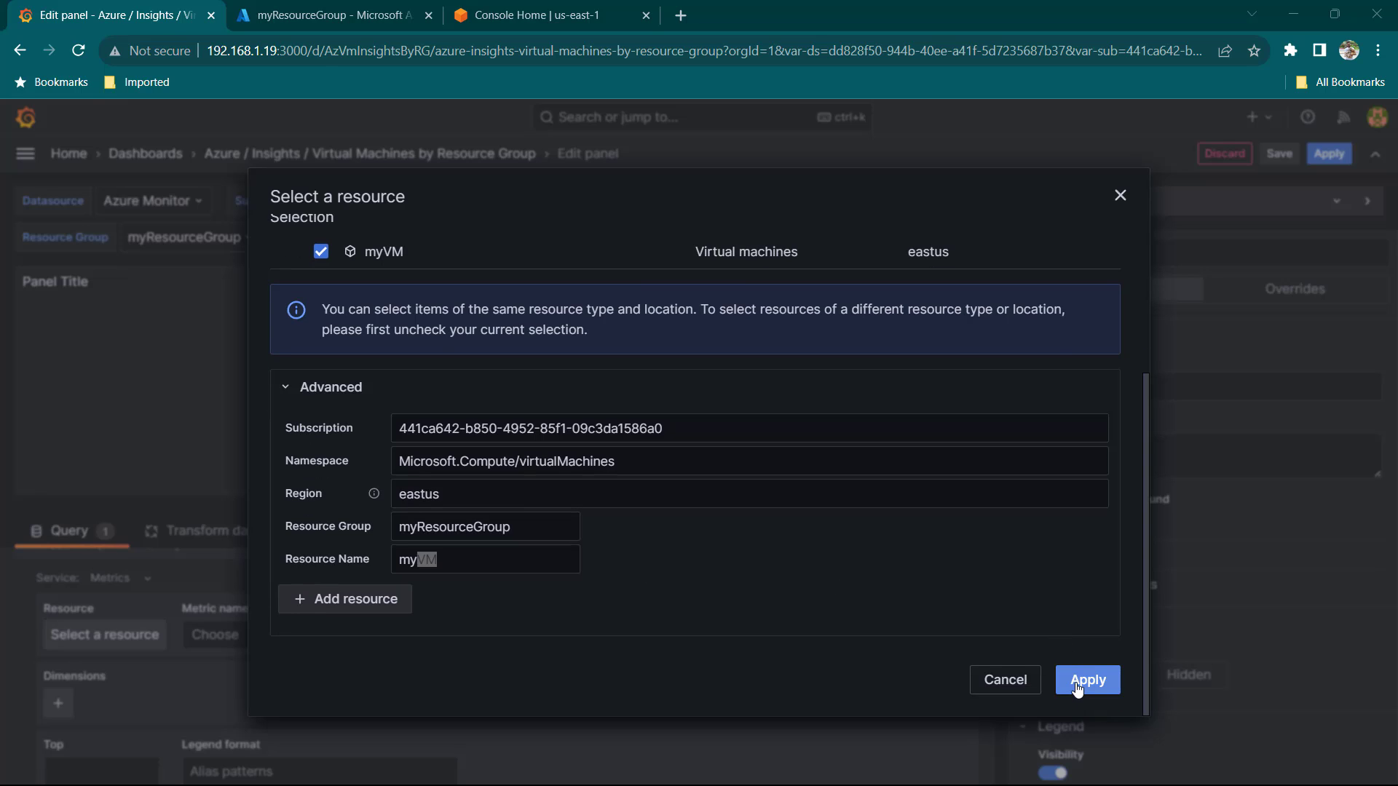
{"action": "left_click", "coordinate": [1080, 679]}
- Set the metric namespace to microsoft.compute/virtualmachines and the metric to Percentage CPU
{"action": "scroll", "coordinate": [436, 663], "scroll_direction": "up", "scroll_amount": 1}
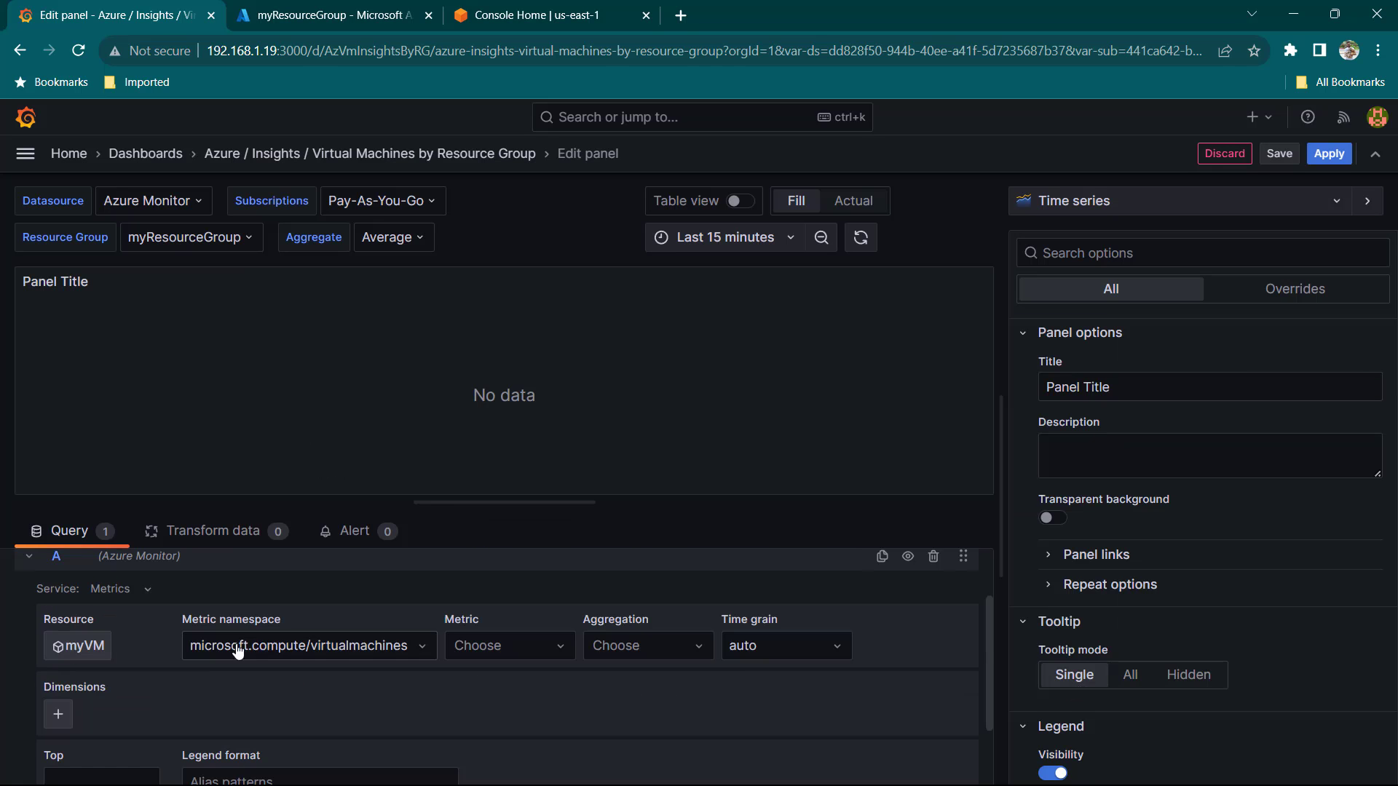
{"action": "left_click", "coordinate": [343, 655]}
{"action": "left_click", "coordinate": [369, 682]}
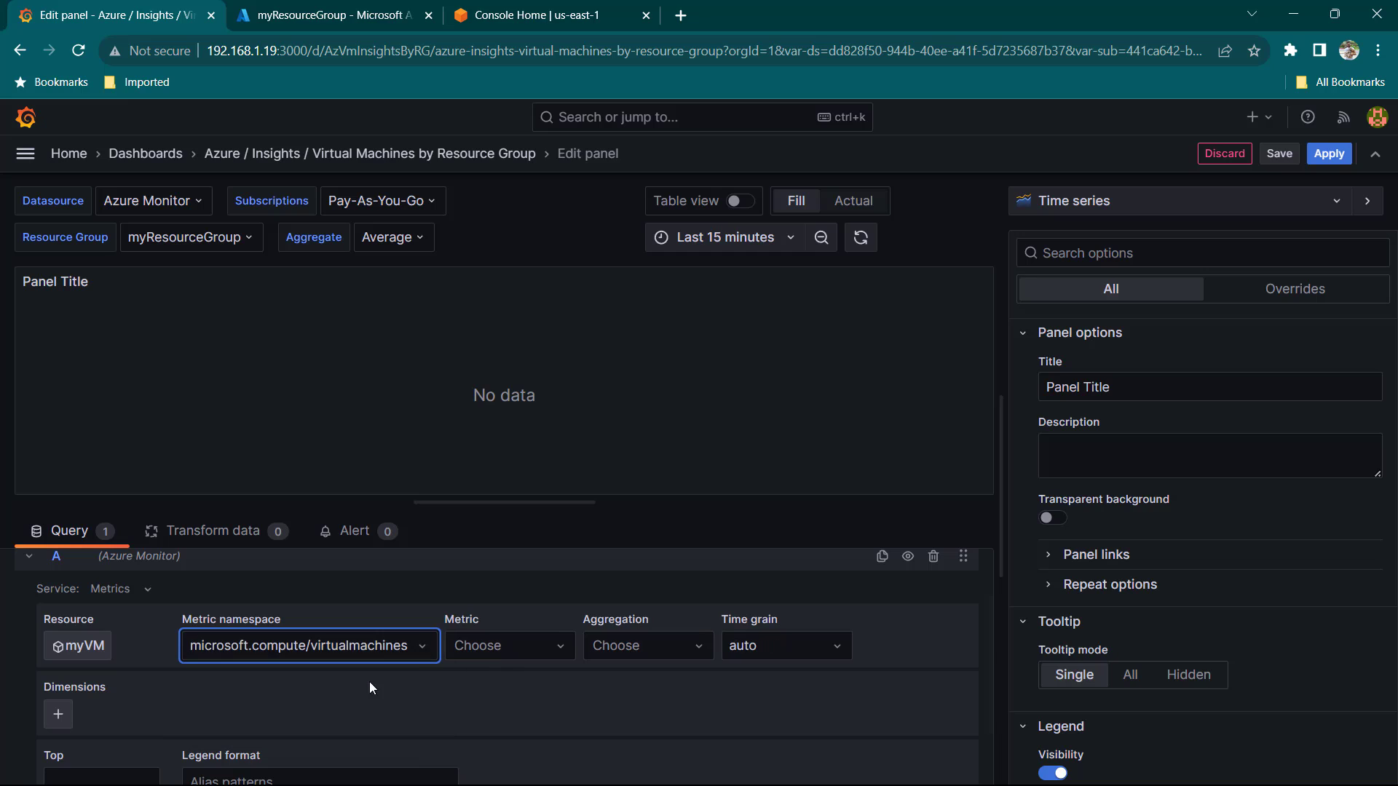
{"action": "left_click", "coordinate": [539, 645]}
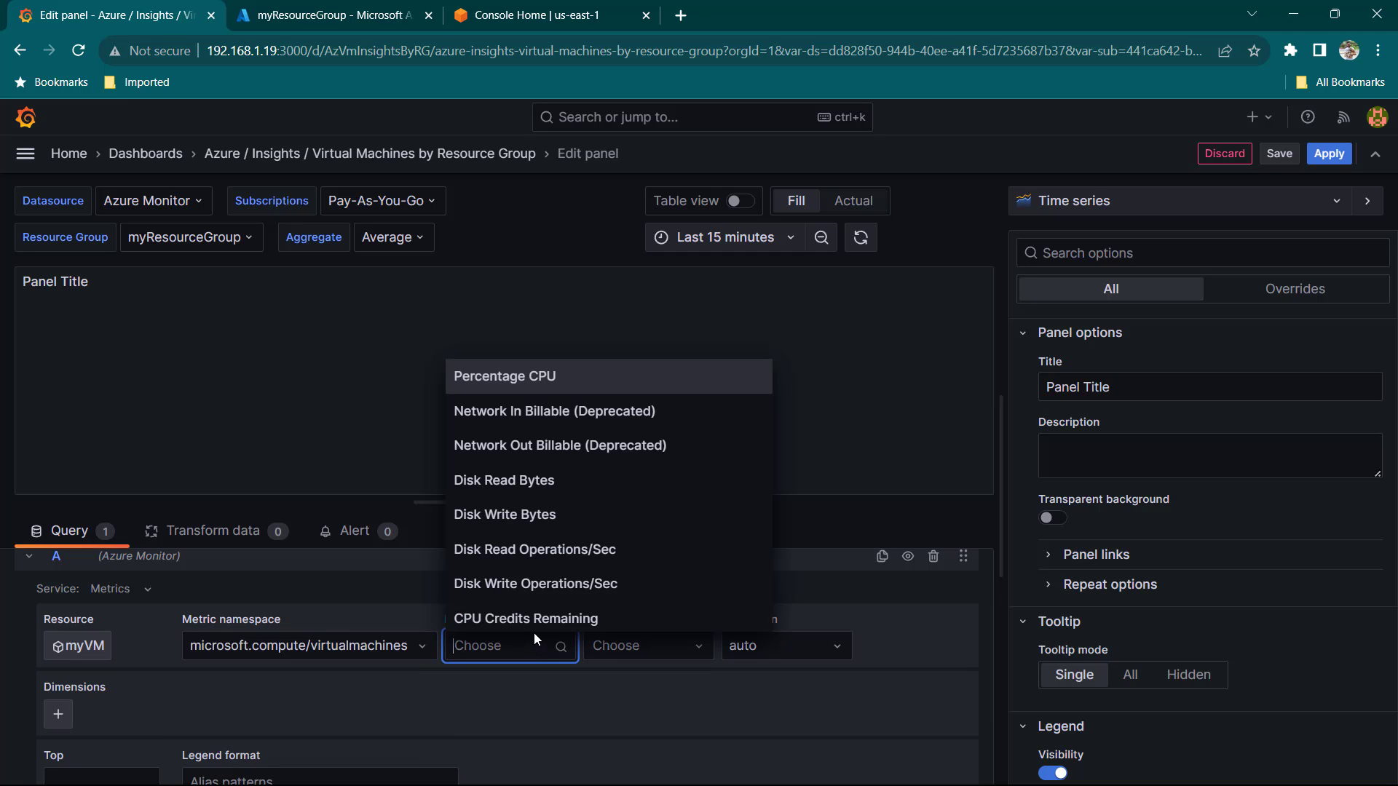
{"action": "left_click", "coordinate": [530, 385]}
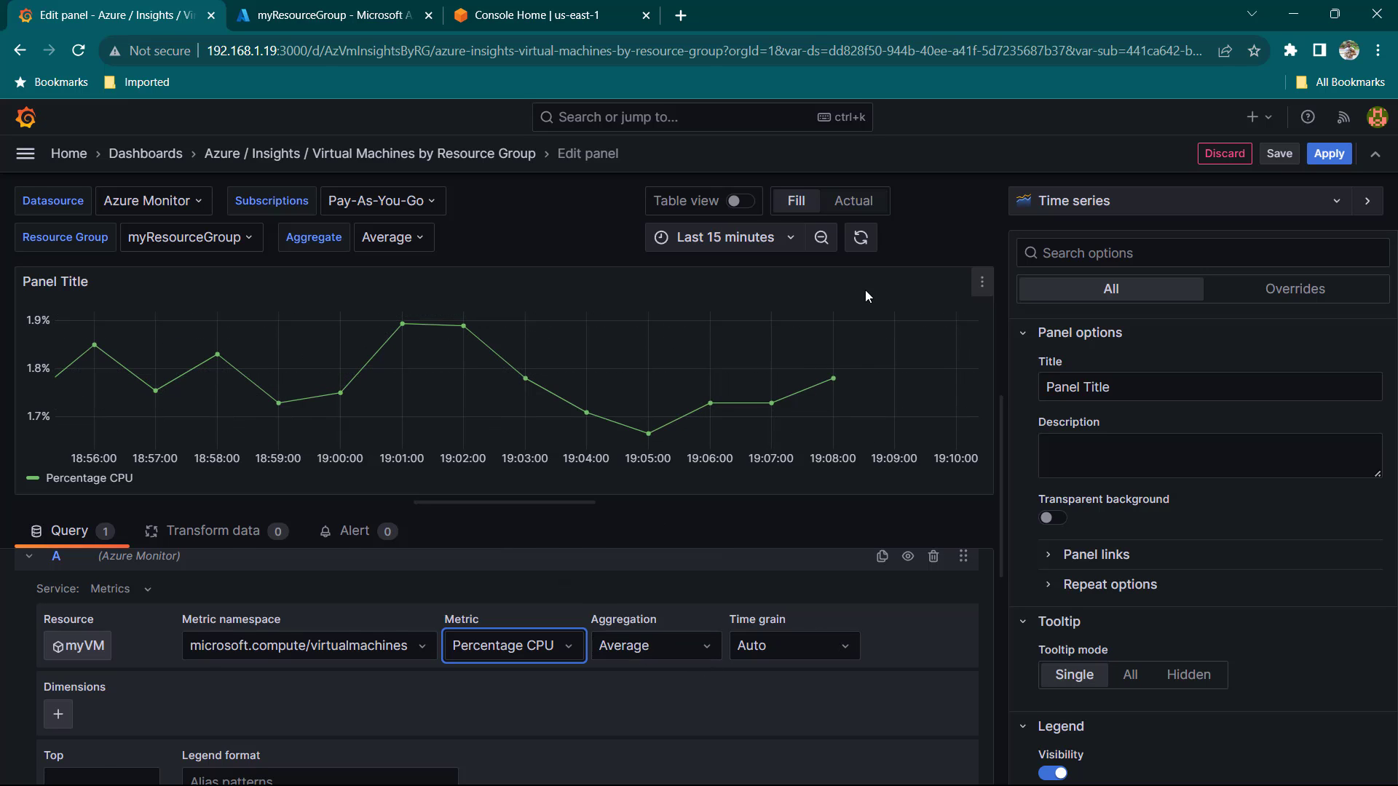
- Remove the empty dimension filter and apply the panel to the dashboard
{"action": "scroll", "coordinate": [638, 684], "scroll_direction": "down", "scroll_amount": 2}
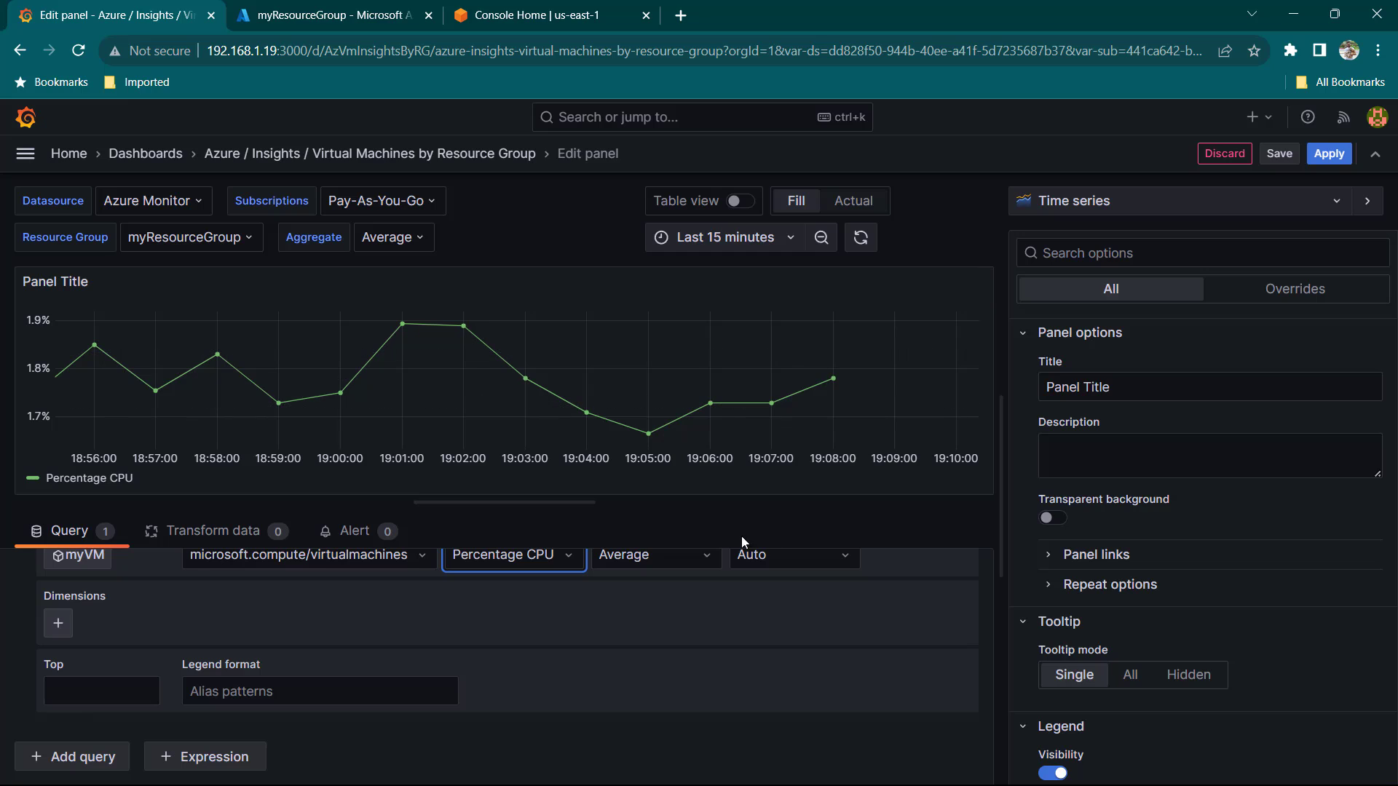
{"action": "left_click", "coordinate": [58, 623]}
{"action": "left_click", "coordinate": [78, 627]}
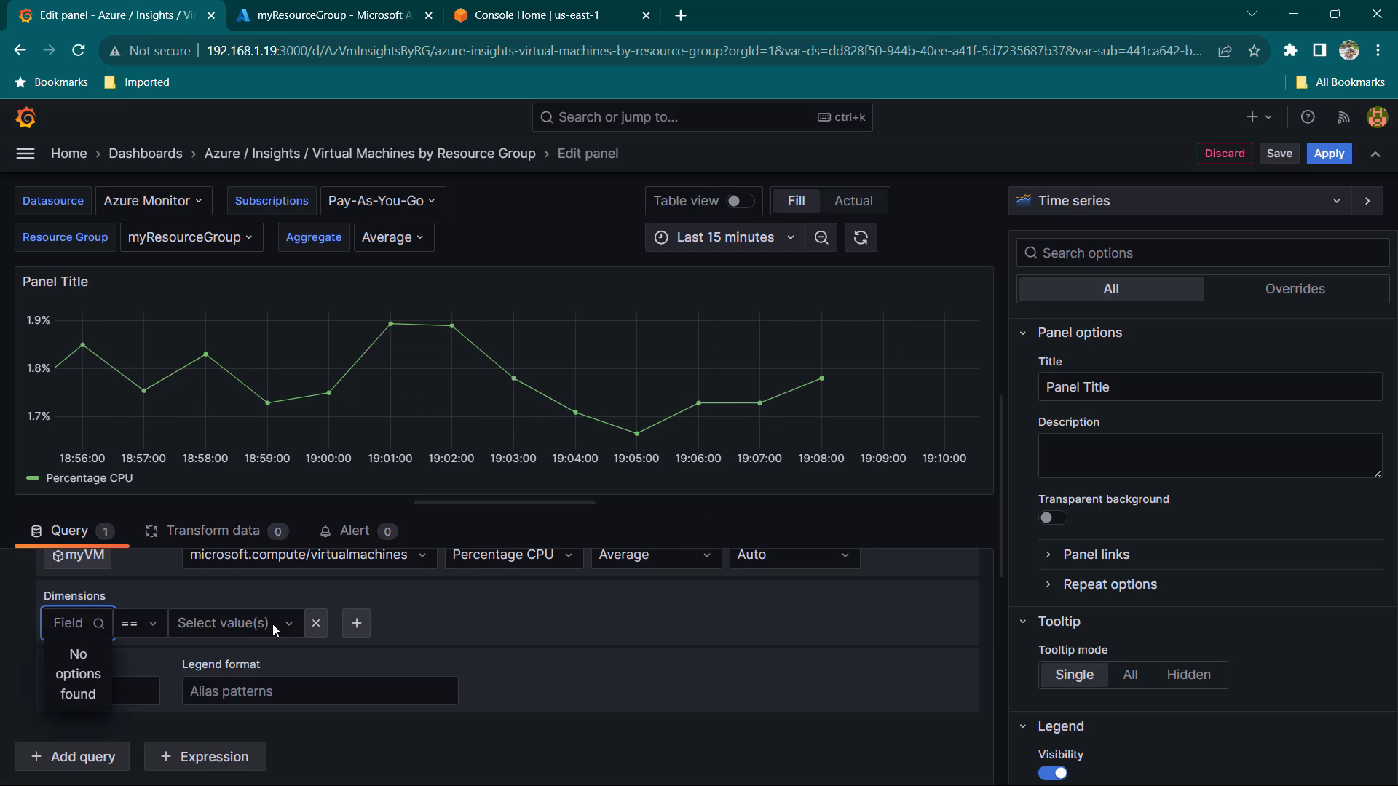
{"action": "left_click", "coordinate": [463, 634]}
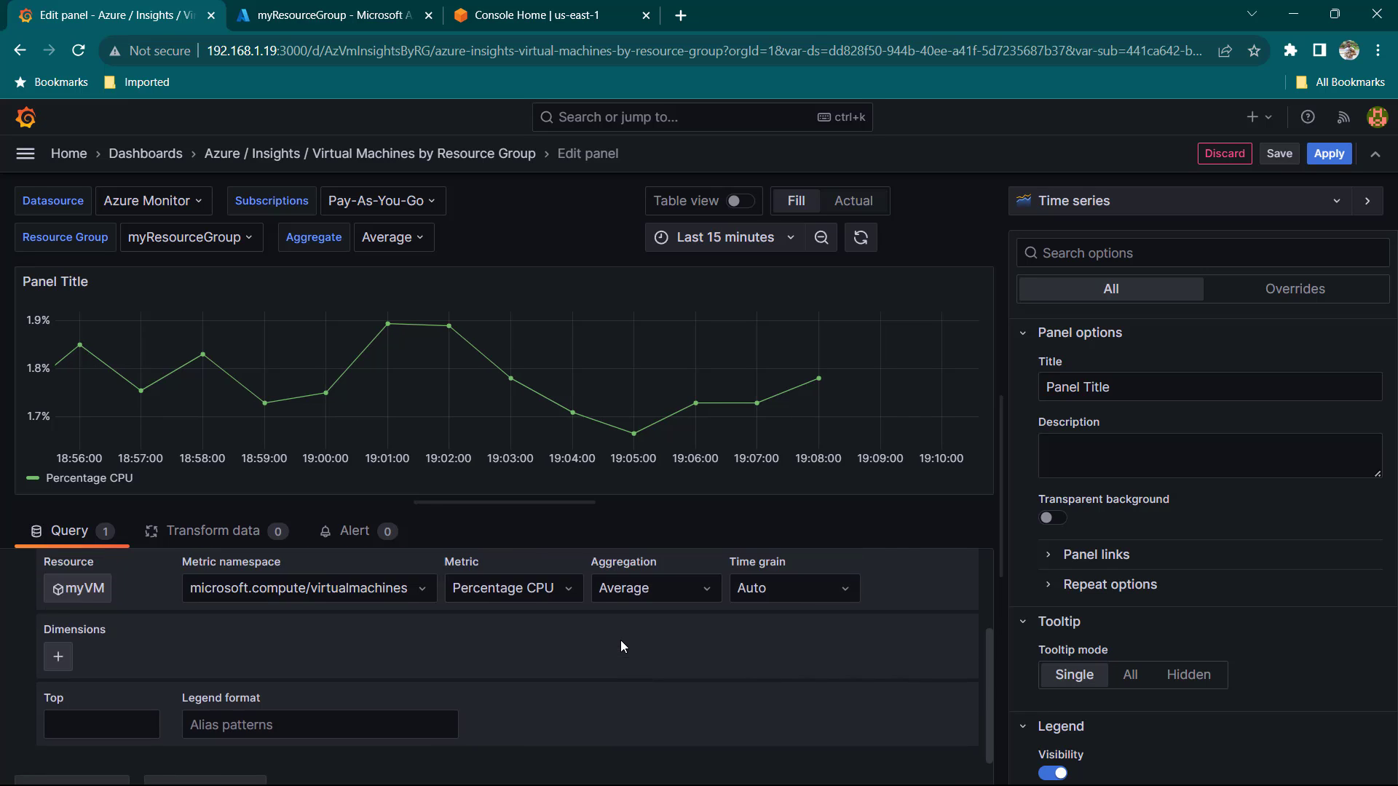
{"action": "scroll", "coordinate": [620, 645], "scroll_direction": "up", "scroll_amount": 2}
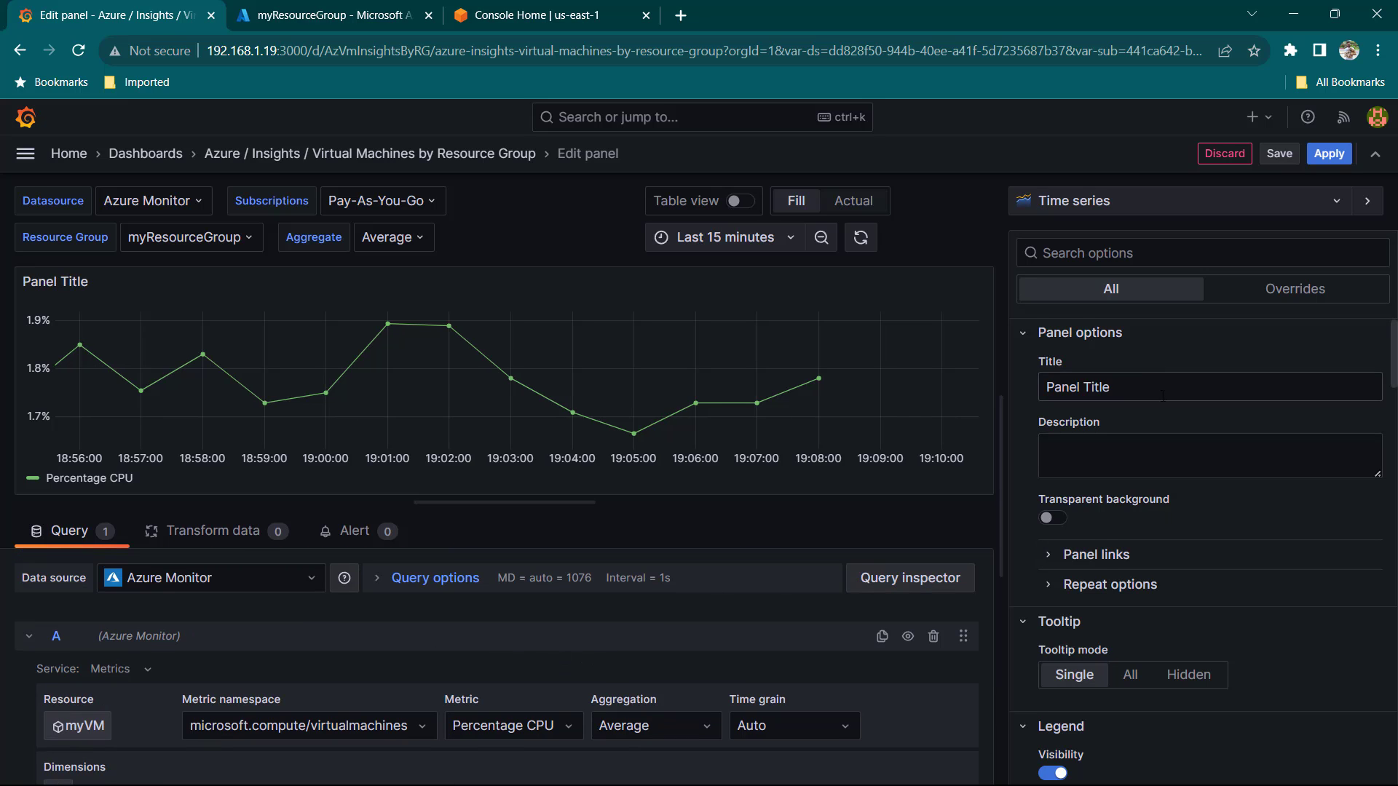
{"action": "scroll", "coordinate": [1049, 543], "scroll_direction": "down", "scroll_amount": 3}
{"action": "scroll", "coordinate": [1049, 571], "scroll_direction": "up", "scroll_amount": 3}
{"action": "left_click", "coordinate": [1323, 167]}
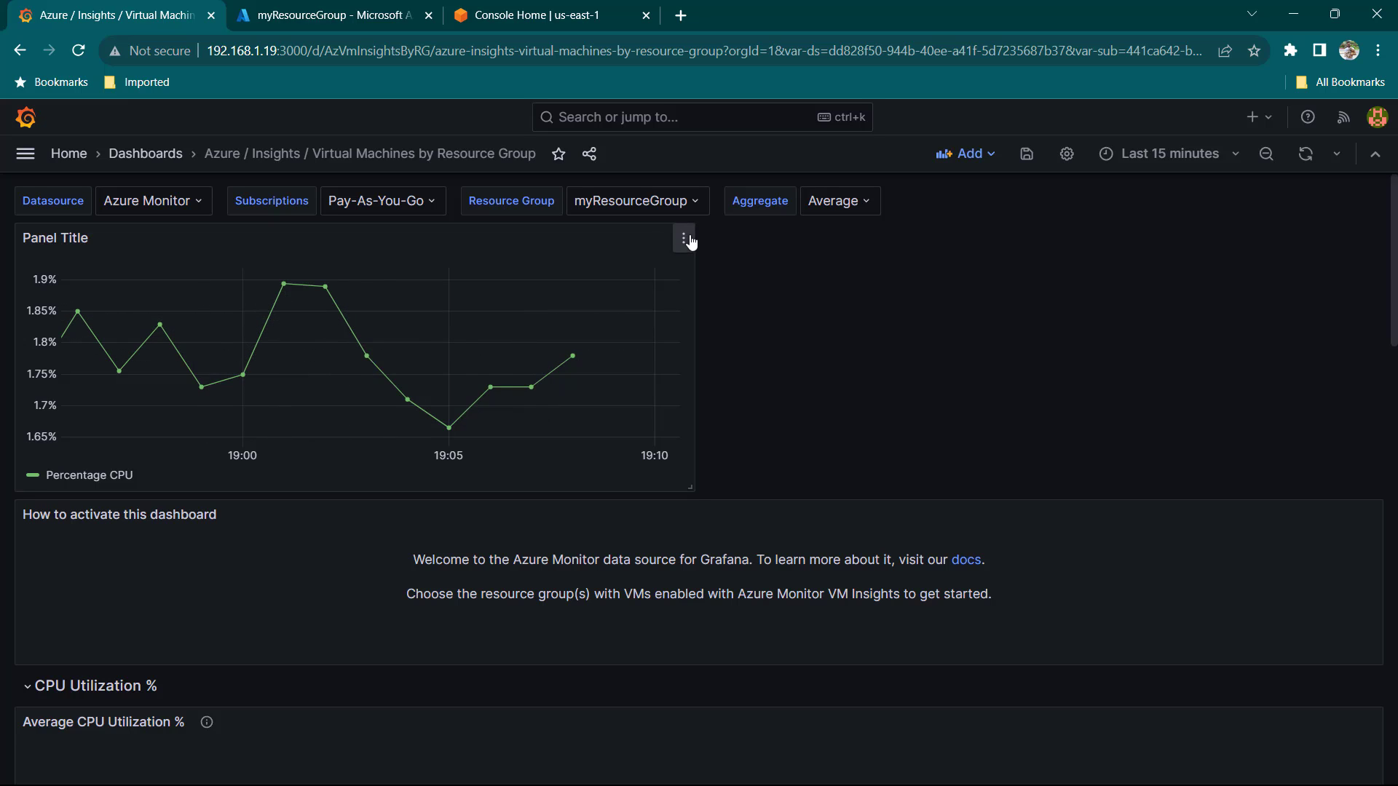
- Shrink the CPU panel and duplicate it
{"action": "left_click_drag", "start_coordinate": [689, 487], "coordinate": [466, 455]}
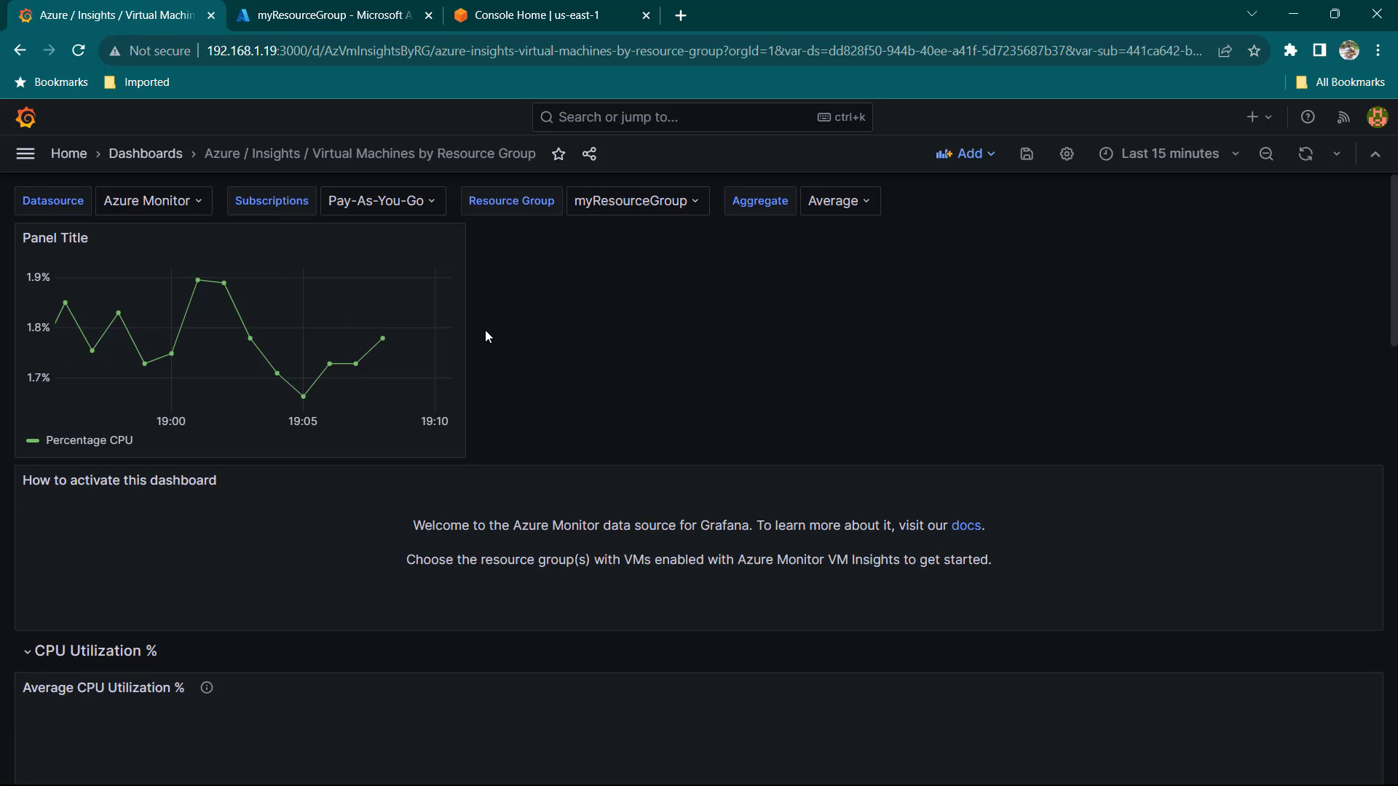
{"action": "left_click", "coordinate": [458, 241]}
{"action": "mouse_move", "coordinate": [416, 417]}
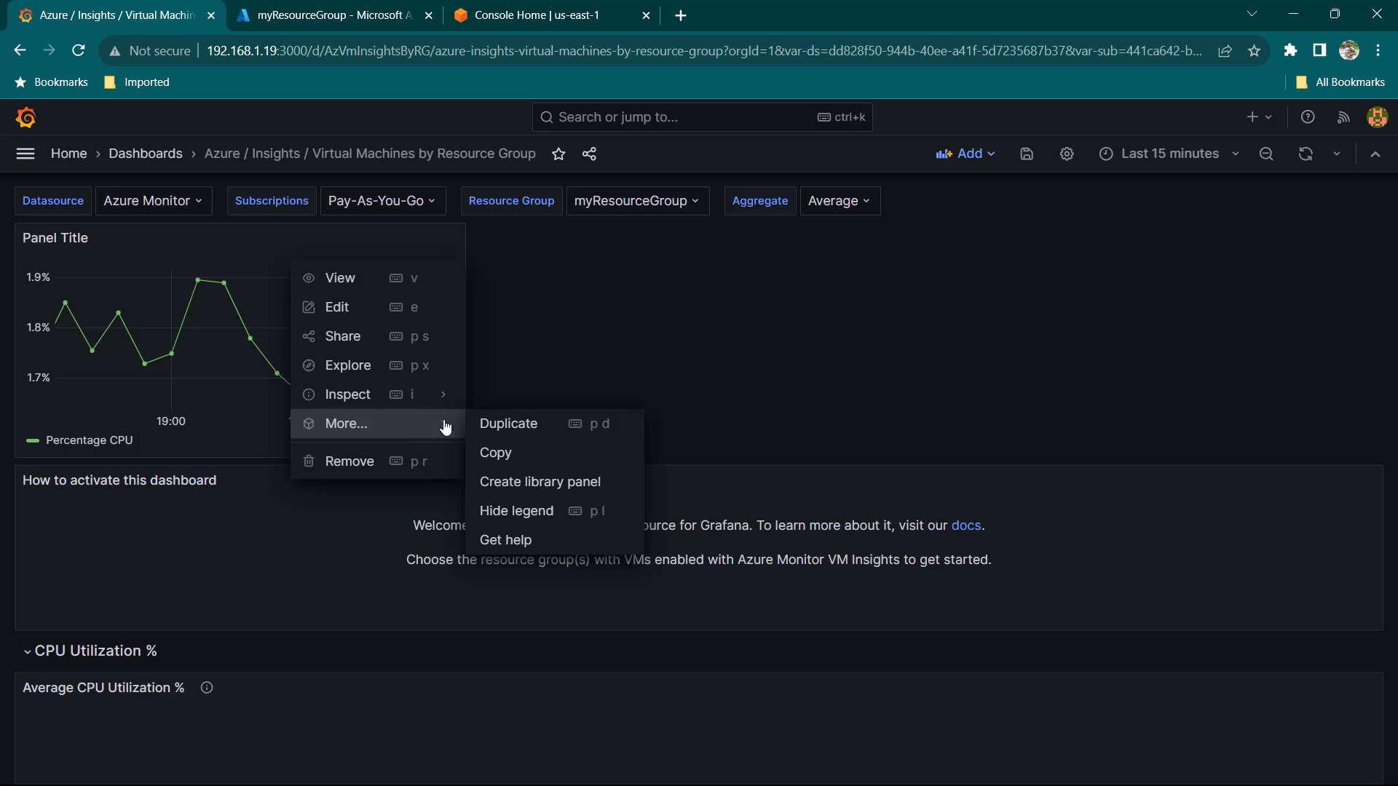
{"action": "left_click", "coordinate": [542, 424]}
- Edit the duplicated panel and change its metric to Network In Total
{"action": "left_click", "coordinate": [913, 238]}
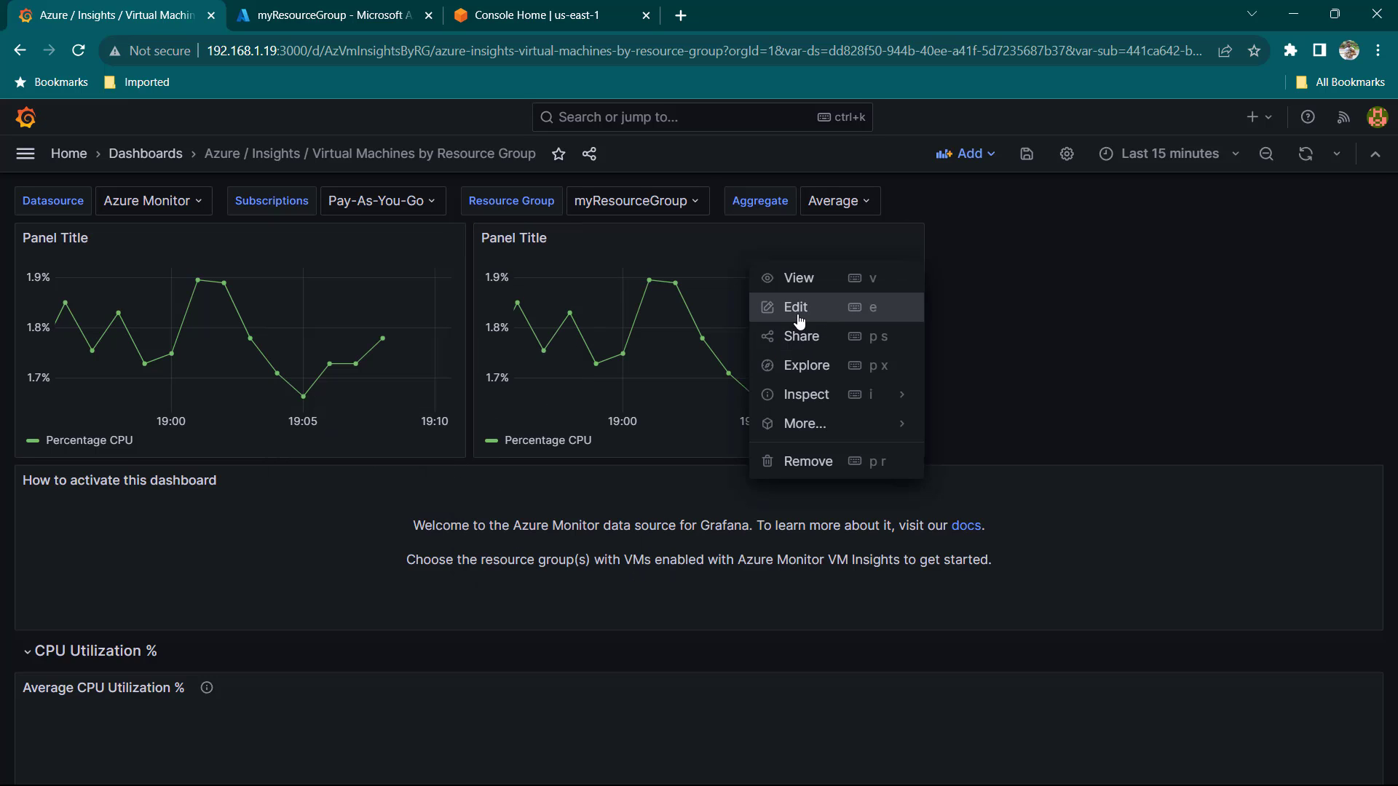
{"action": "left_click", "coordinate": [799, 310]}
{"action": "scroll", "coordinate": [382, 684], "scroll_direction": "down", "scroll_amount": 2}
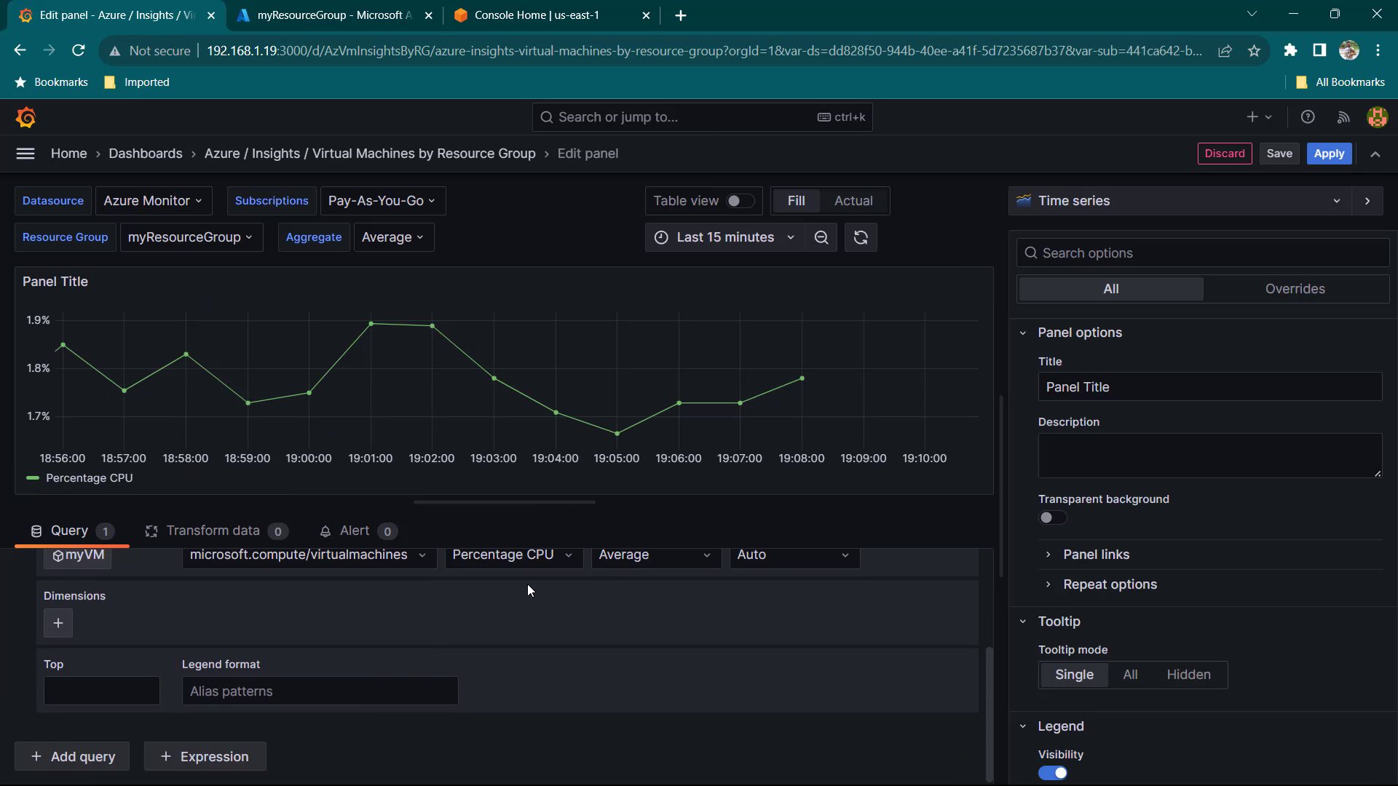
{"action": "scroll", "coordinate": [528, 584], "scroll_direction": "up", "scroll_amount": 1}
{"action": "left_click", "coordinate": [522, 650]}
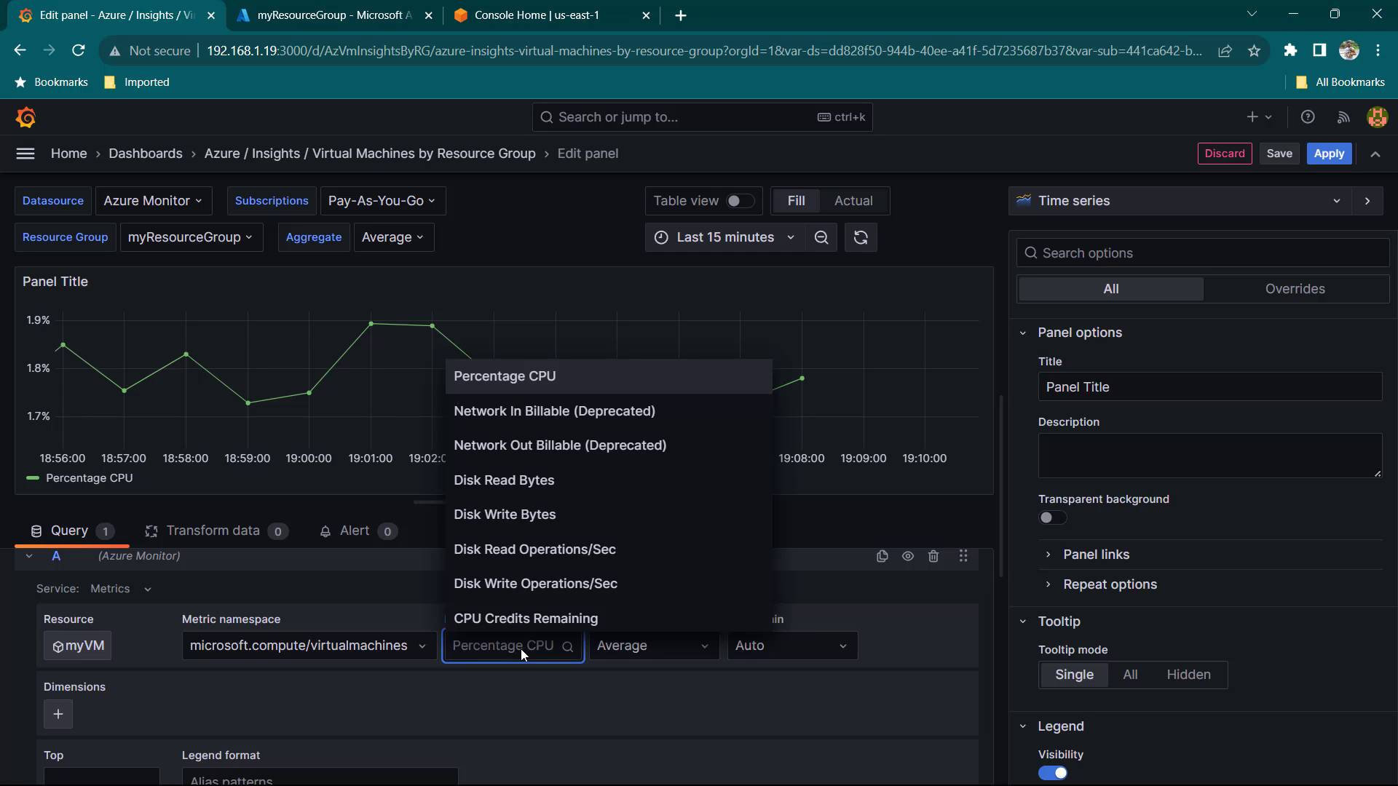
{"action": "type", "text": "network"}
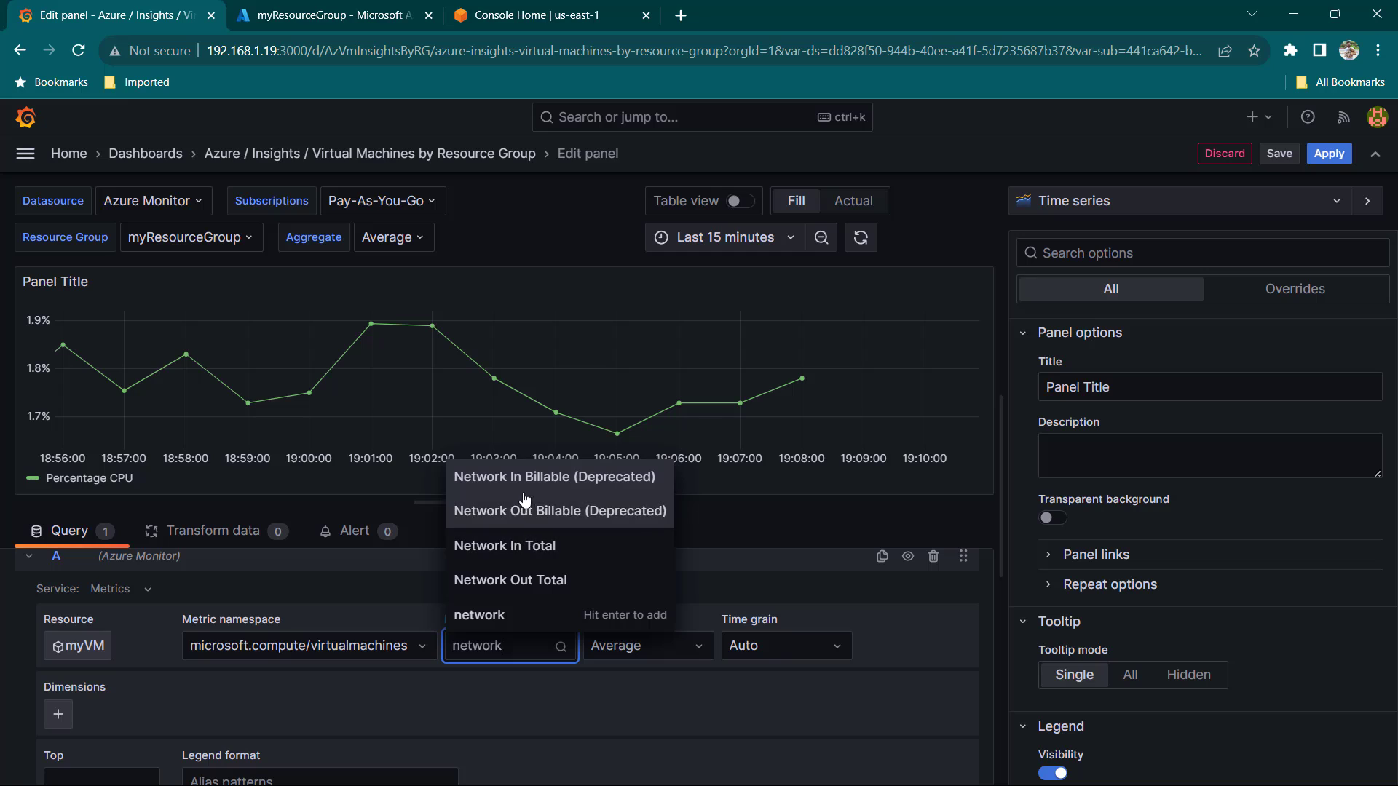
{"action": "left_click", "coordinate": [527, 554]}
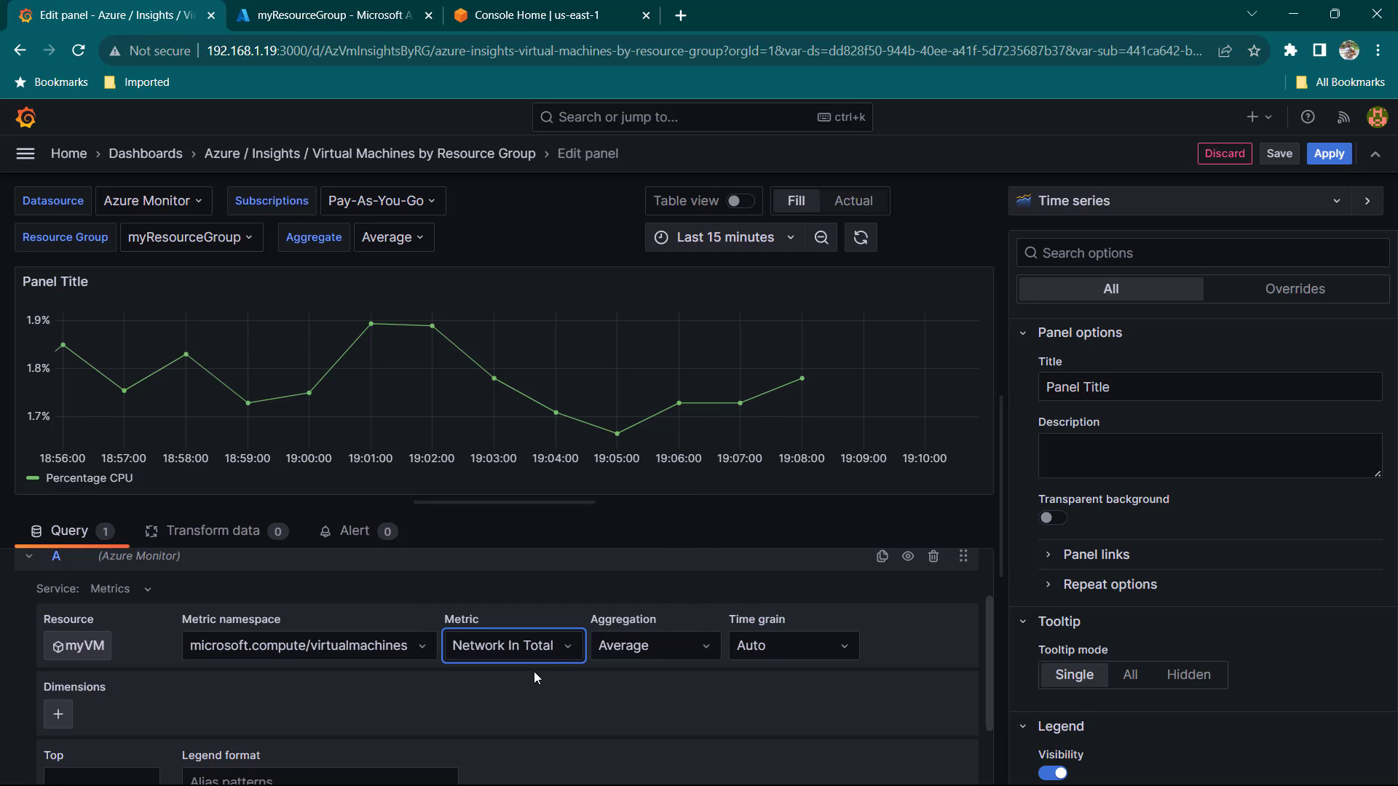
- Duplicate query A and set query B's metric to Network Out Total
{"action": "scroll", "coordinate": [546, 681], "scroll_direction": "down", "scroll_amount": 2}
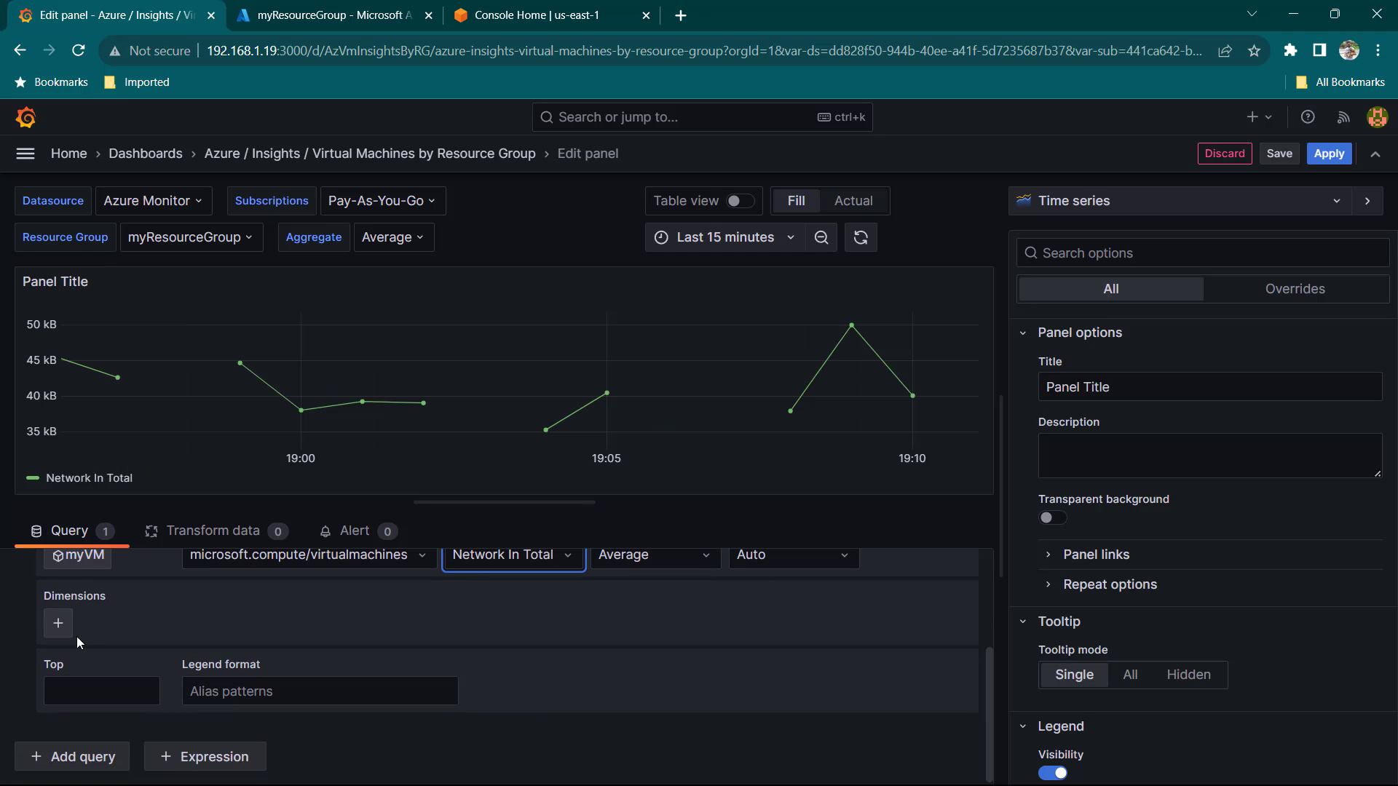
{"action": "scroll", "coordinate": [507, 690], "scroll_direction": "up", "scroll_amount": 2}
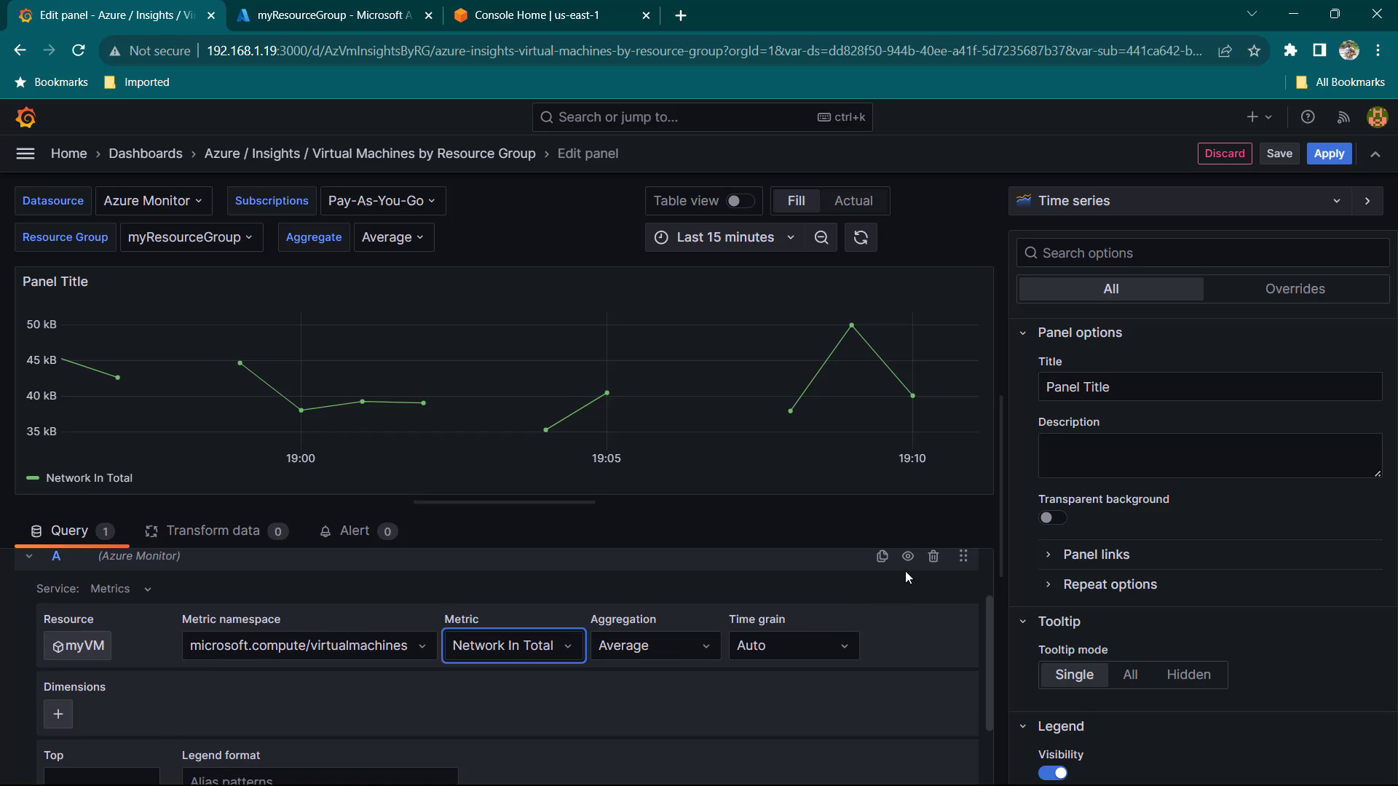
{"action": "left_click", "coordinate": [883, 557]}
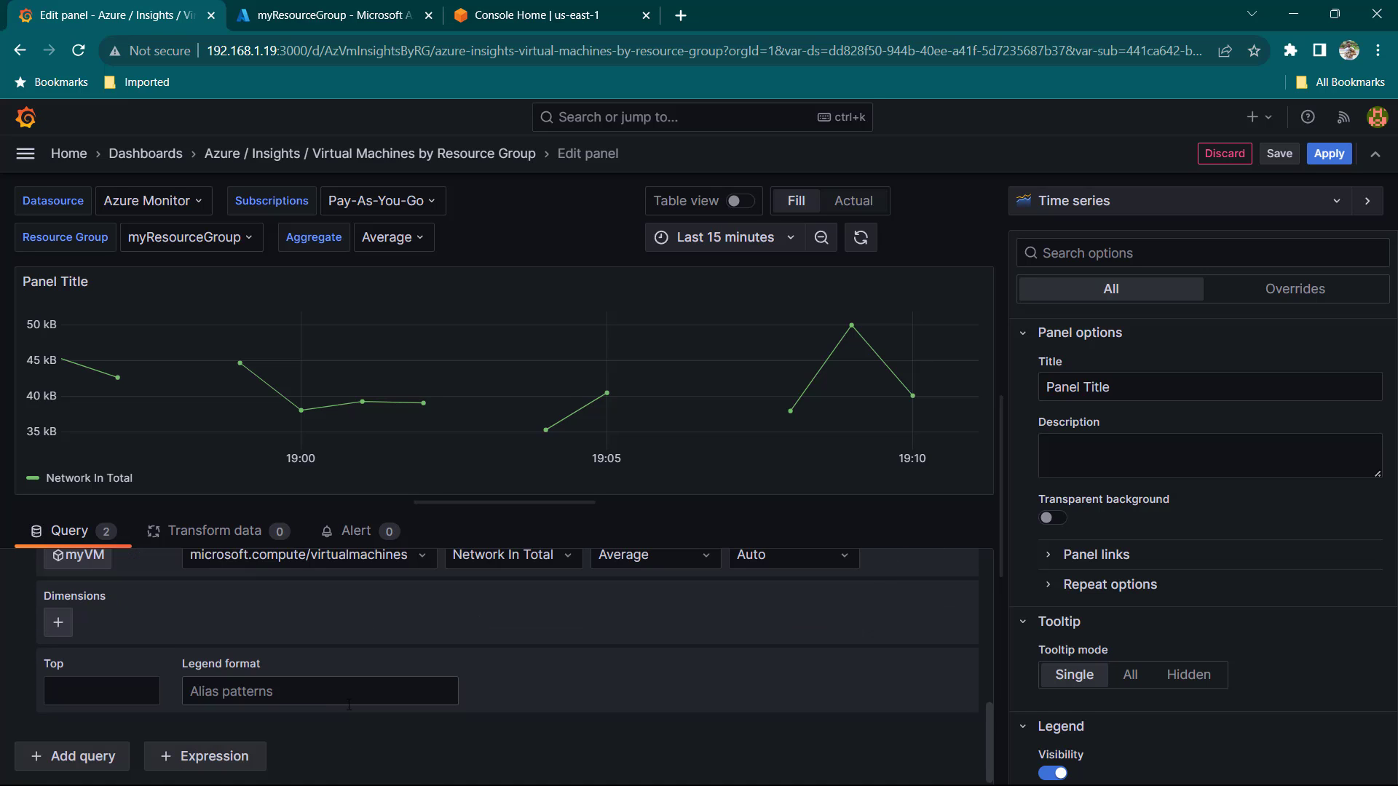
{"action": "scroll", "coordinate": [509, 675], "scroll_direction": "up", "scroll_amount": 2}
{"action": "left_click", "coordinate": [527, 645]}
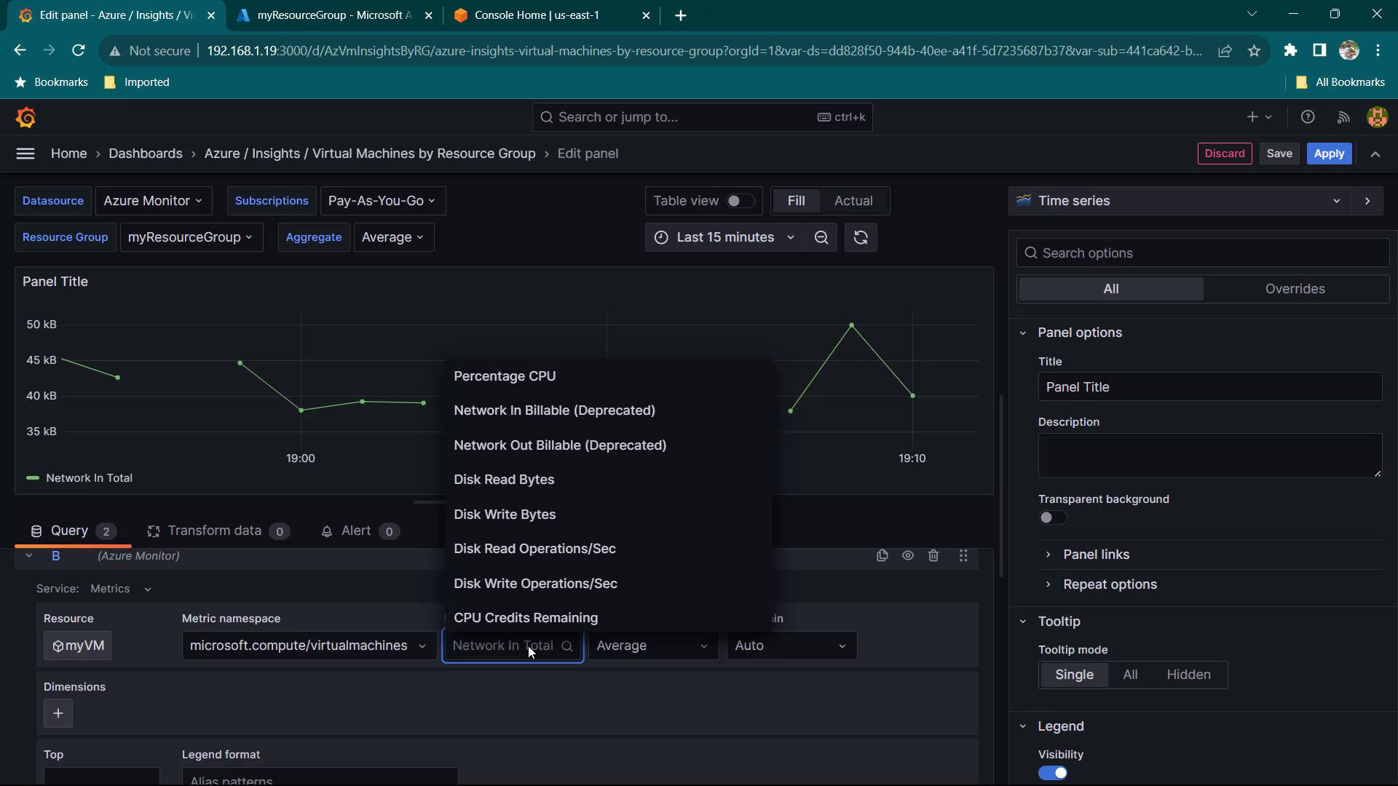
{"action": "type", "text": "net"}
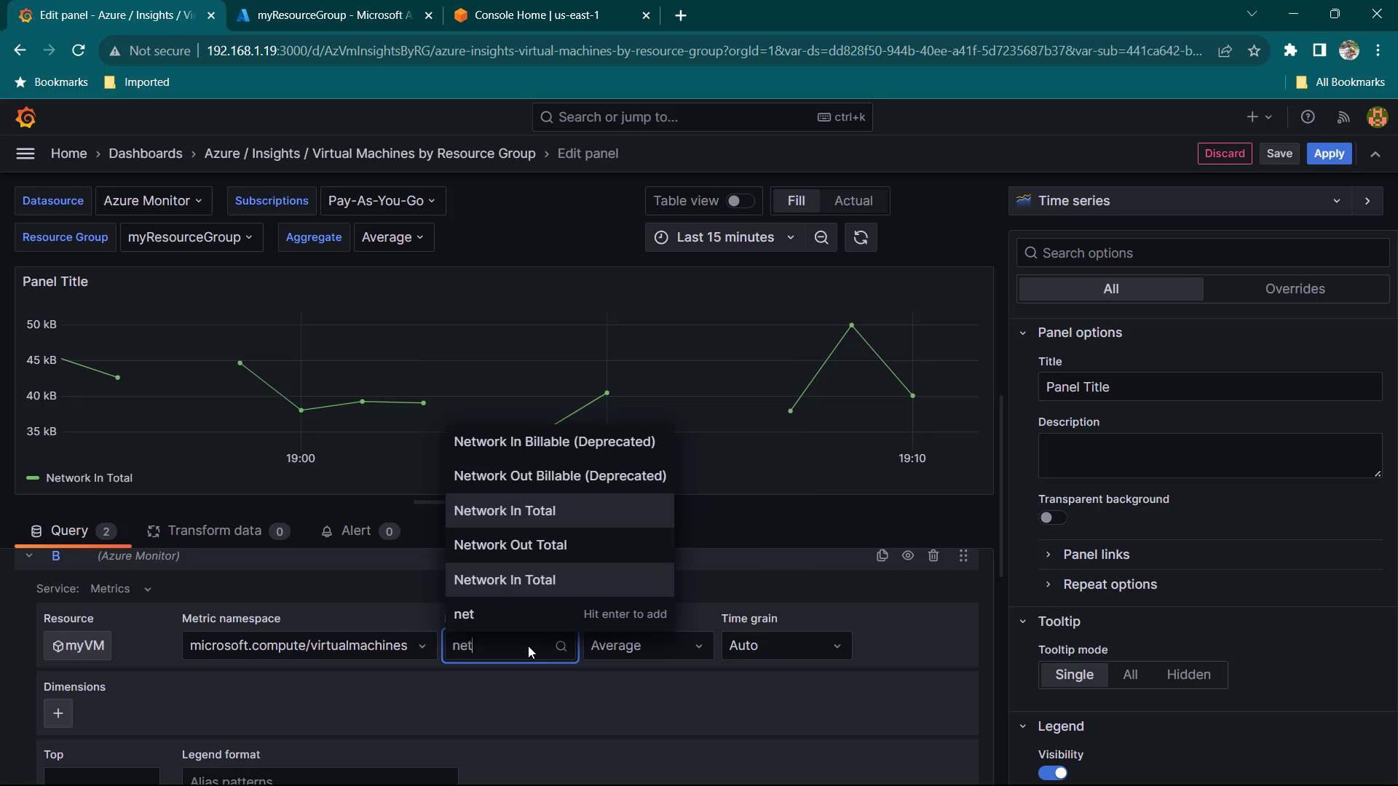
{"action": "left_click", "coordinate": [561, 546]}
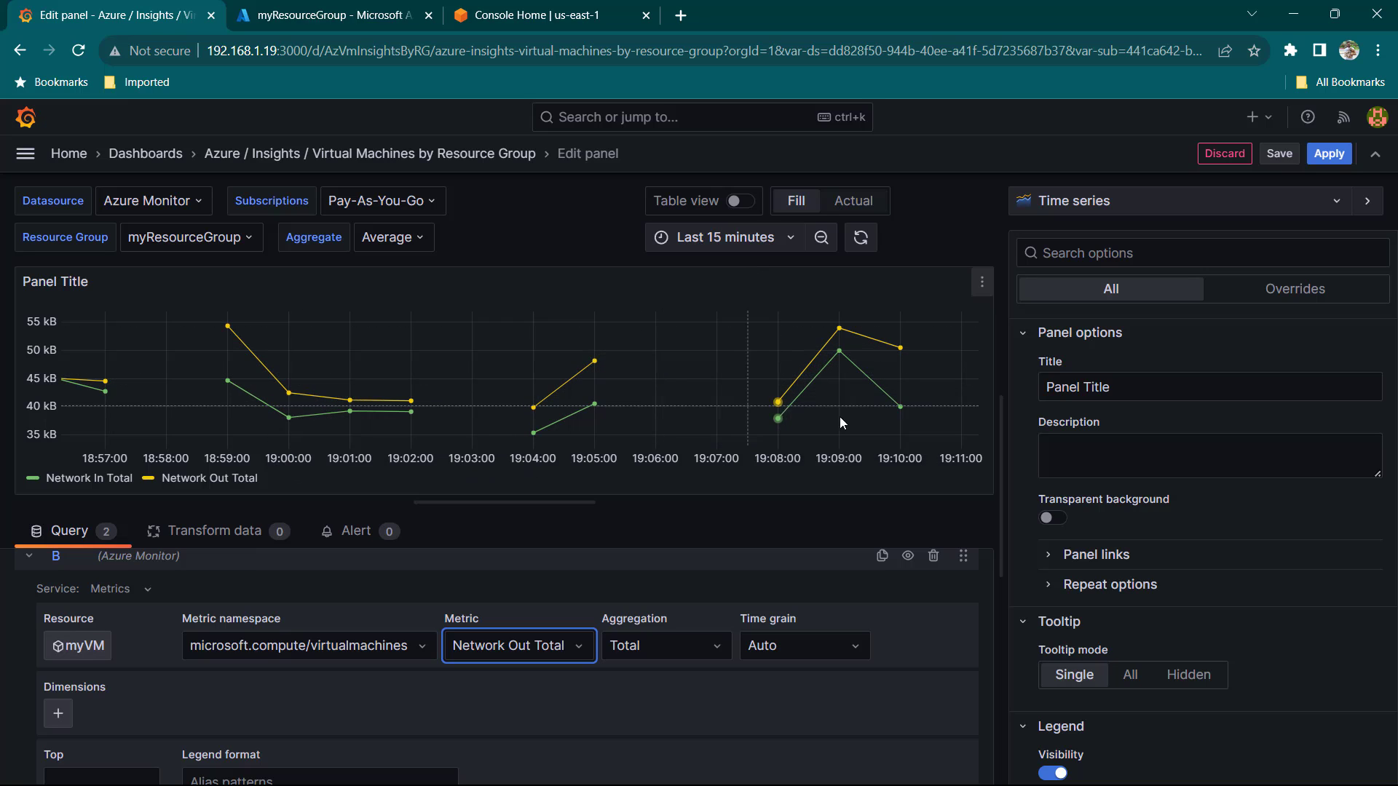
- Set Connect null values to Always and apply the network panel to the dashboard
{"action": "scroll", "coordinate": [1136, 538], "scroll_direction": "down", "scroll_amount": 5}
{"action": "scroll", "coordinate": [1186, 575], "scroll_direction": "down", "scroll_amount": 10}
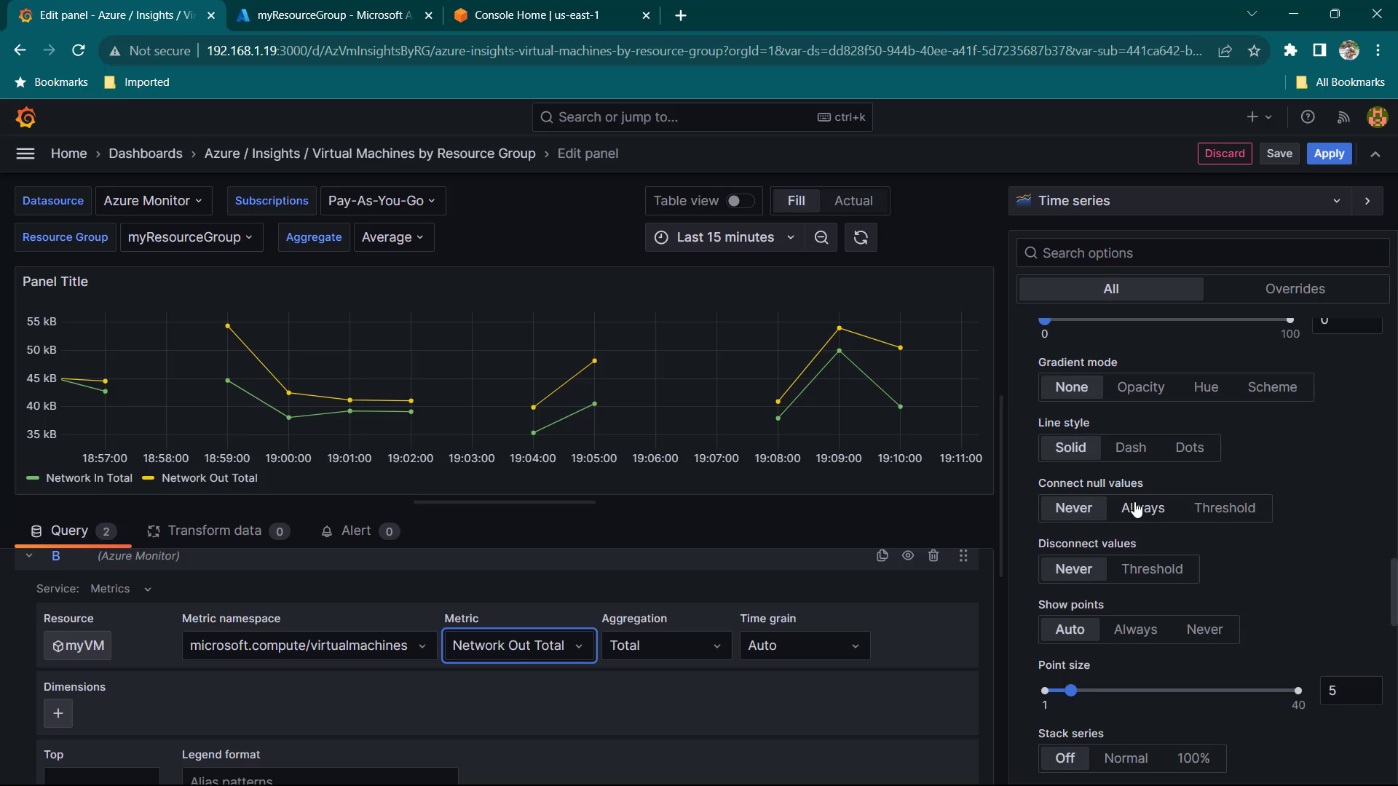
{"action": "left_click", "coordinate": [1158, 514]}
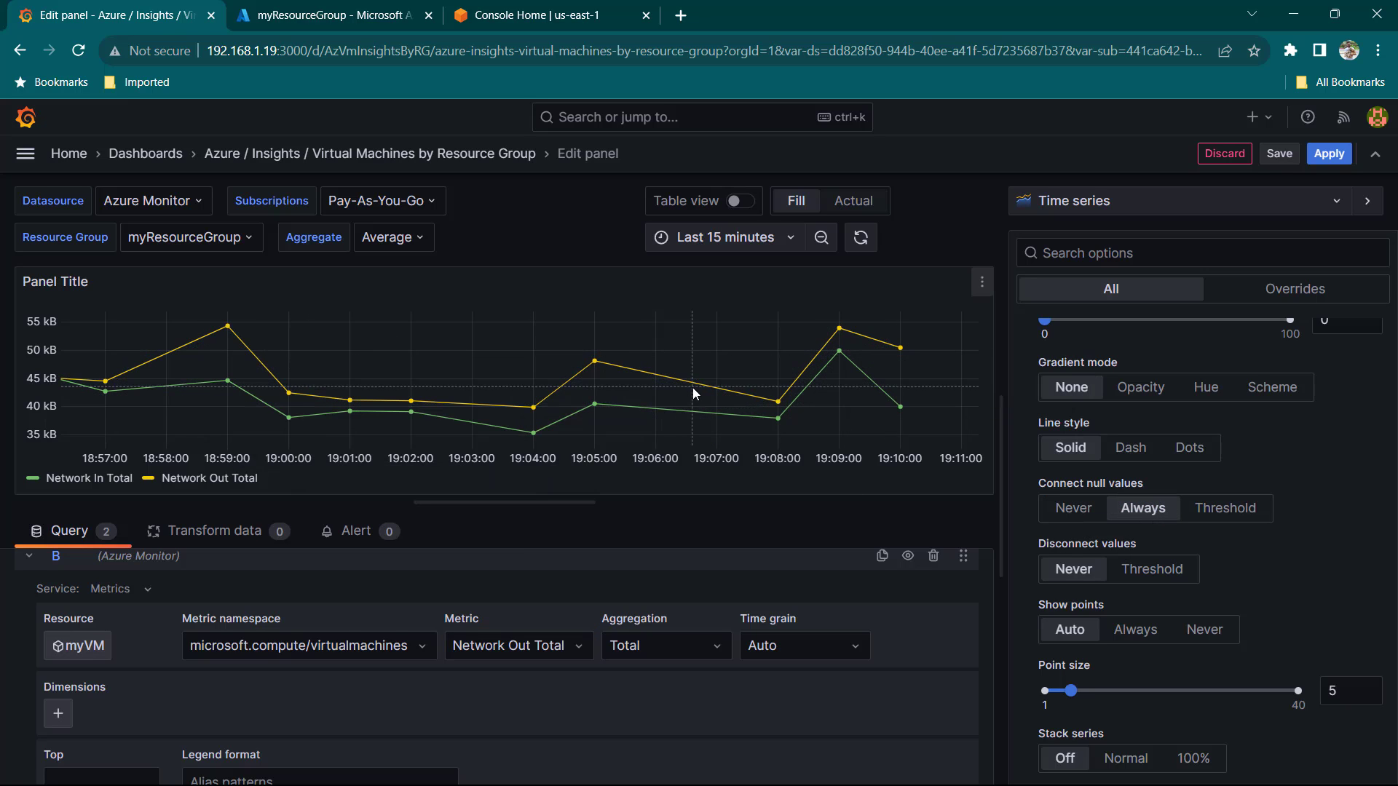
{"action": "left_click", "coordinate": [1314, 289]}
{"action": "left_click", "coordinate": [1329, 155]}
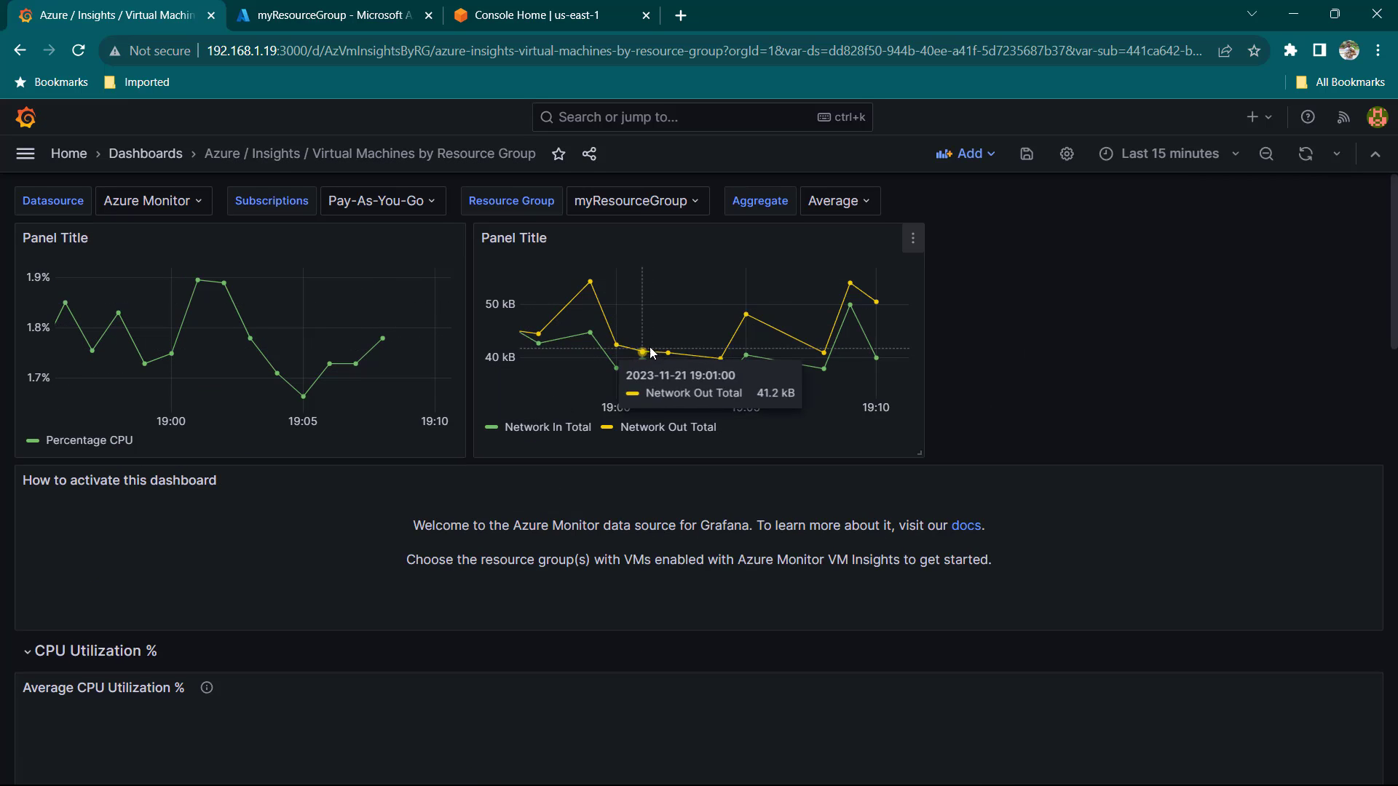
{"action": "scroll", "coordinate": [658, 575], "scroll_direction": "down", "scroll_amount": 5}
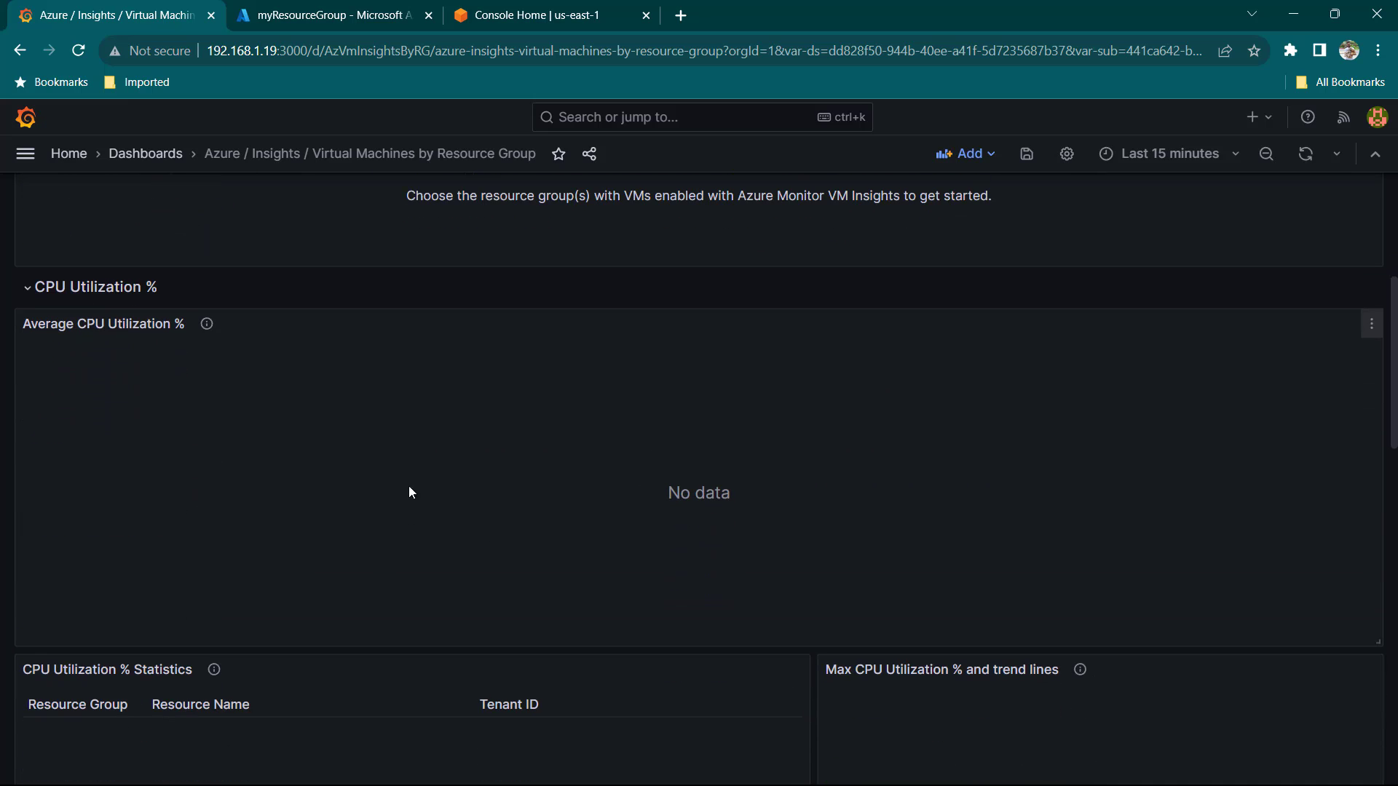
{"action": "scroll", "coordinate": [409, 492], "scroll_direction": "up", "scroll_amount": 4}
{"action": "scroll", "coordinate": [309, 574], "scroll_direction": "up", "scroll_amount": 1}
{"action": "scroll", "coordinate": [544, 619], "scroll_direction": "down", "scroll_amount": 6}
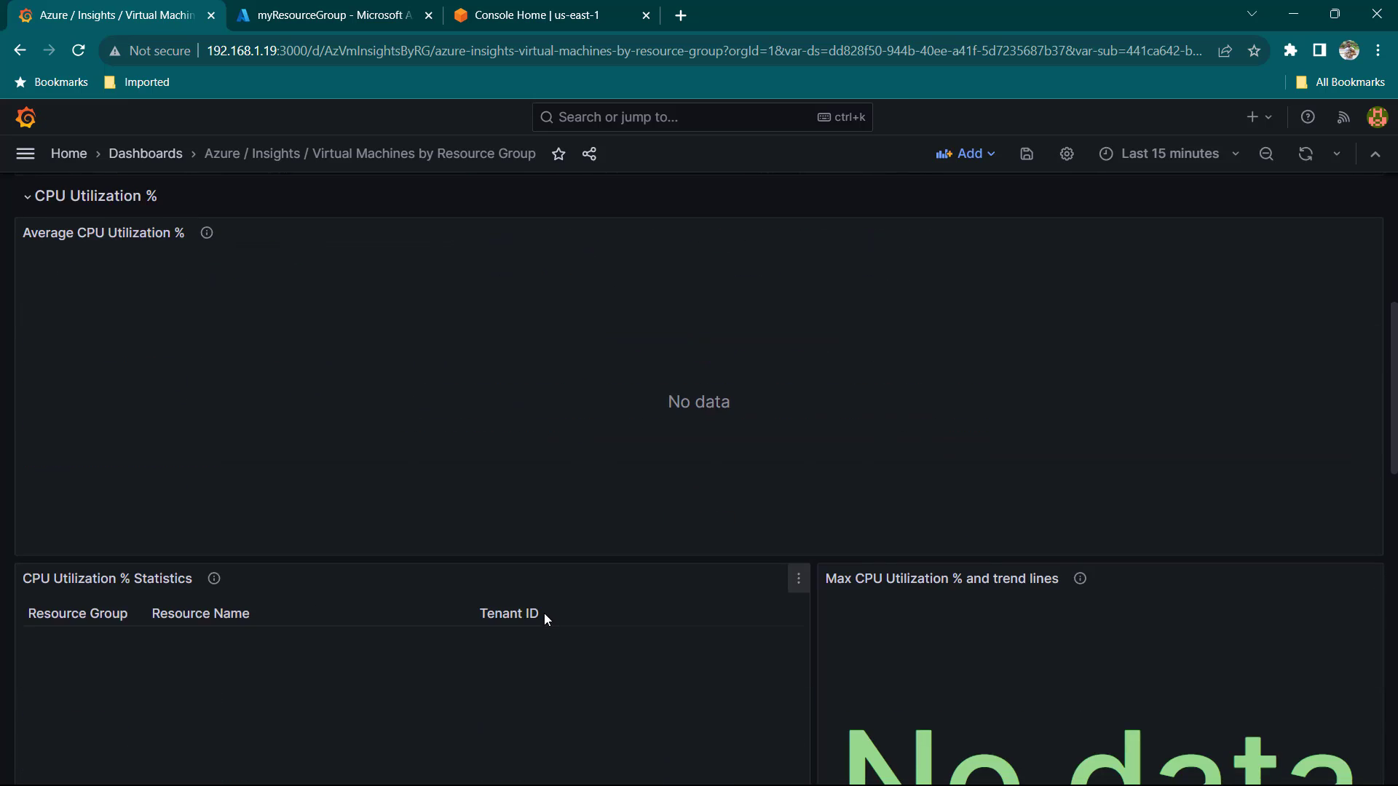
{"action": "scroll", "coordinate": [563, 594], "scroll_direction": "down", "scroll_amount": 5}
{"action": "scroll", "coordinate": [561, 590], "scroll_direction": "up", "scroll_amount": 11}
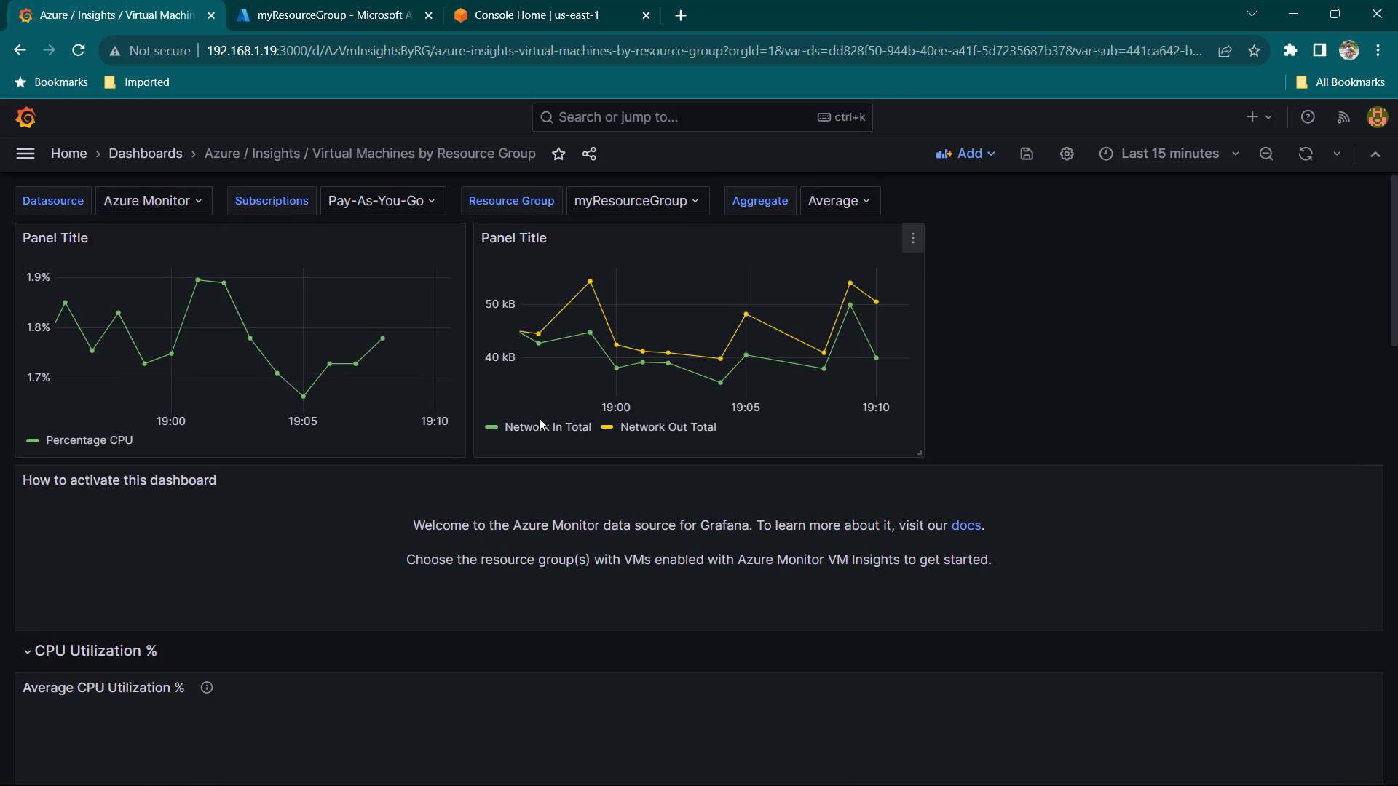
- Open grafana.com's dashboards catalogue in a new browser tab
{"action": "left_click", "coordinate": [681, 15]}
{"action": "type", "text": "g"}
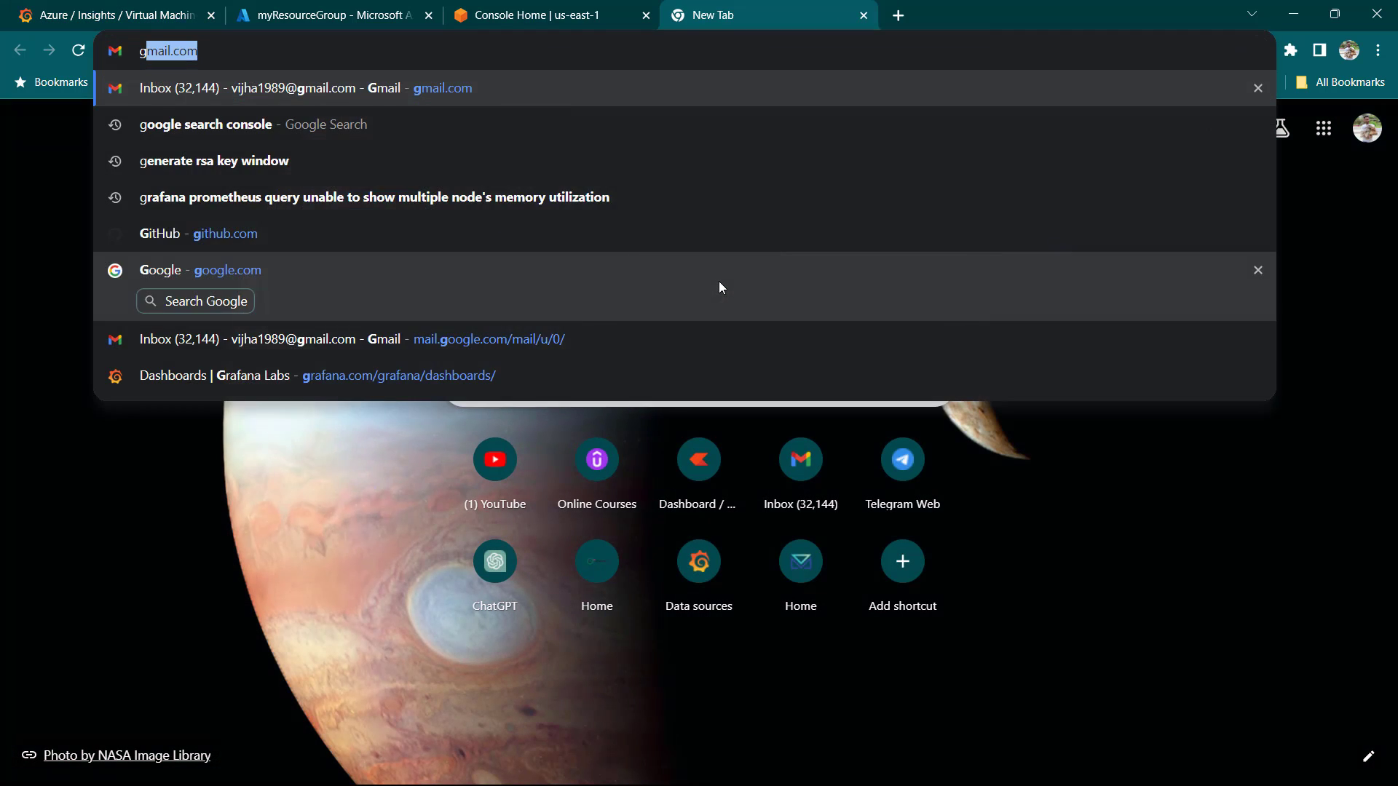
{"action": "type", "text": "rafana "}
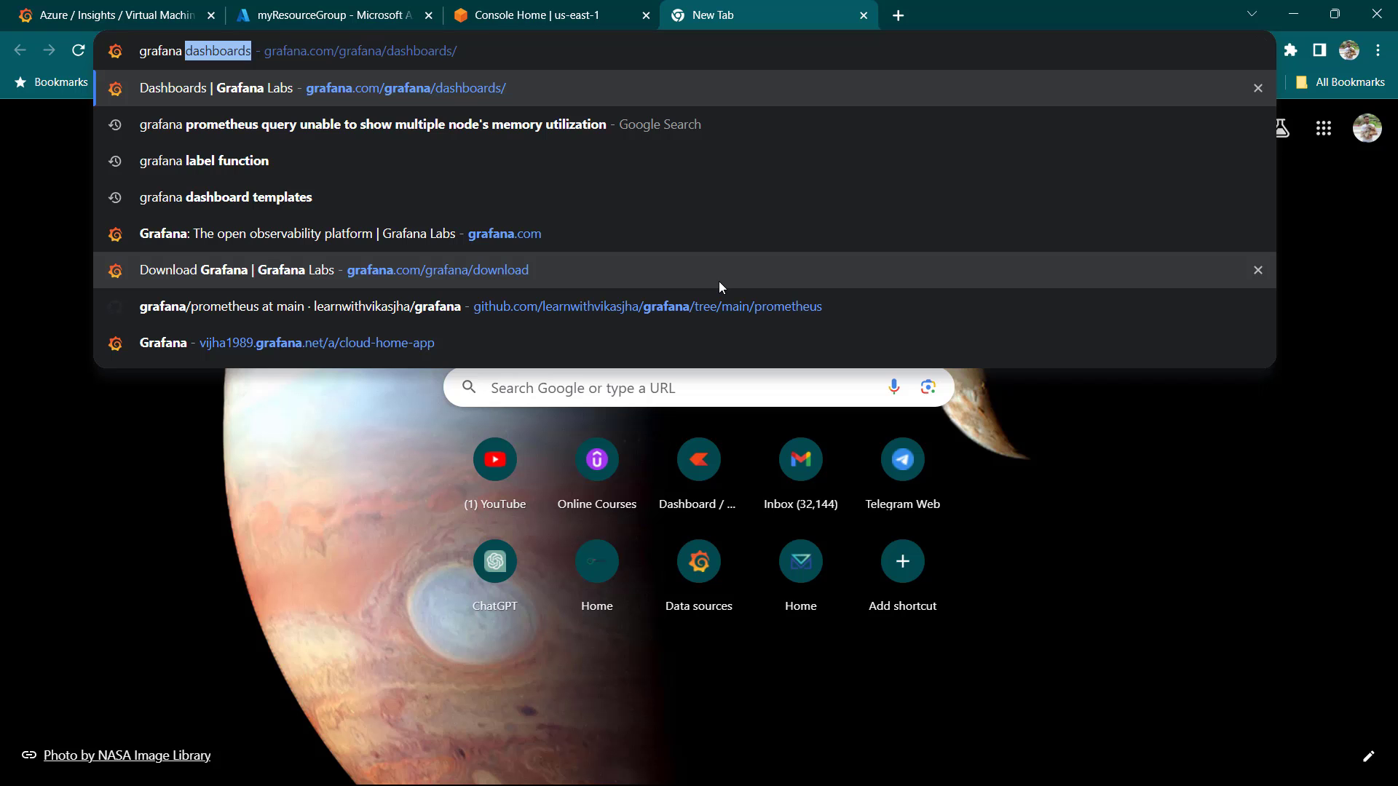
{"action": "type", "text": "dashboar"}
{"action": "key", "text": "Down"}
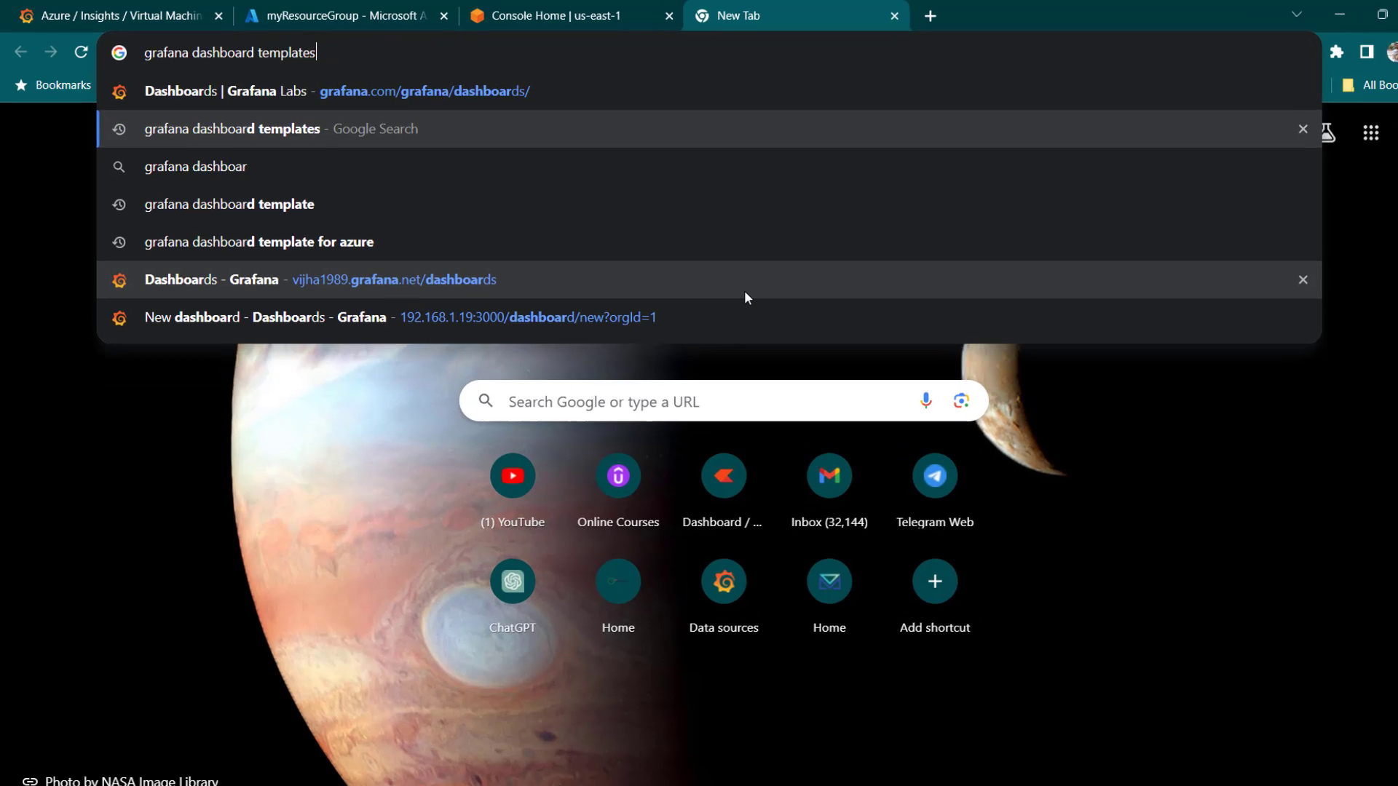
{"action": "key", "text": "Up"}
{"action": "key", "text": "Return"}
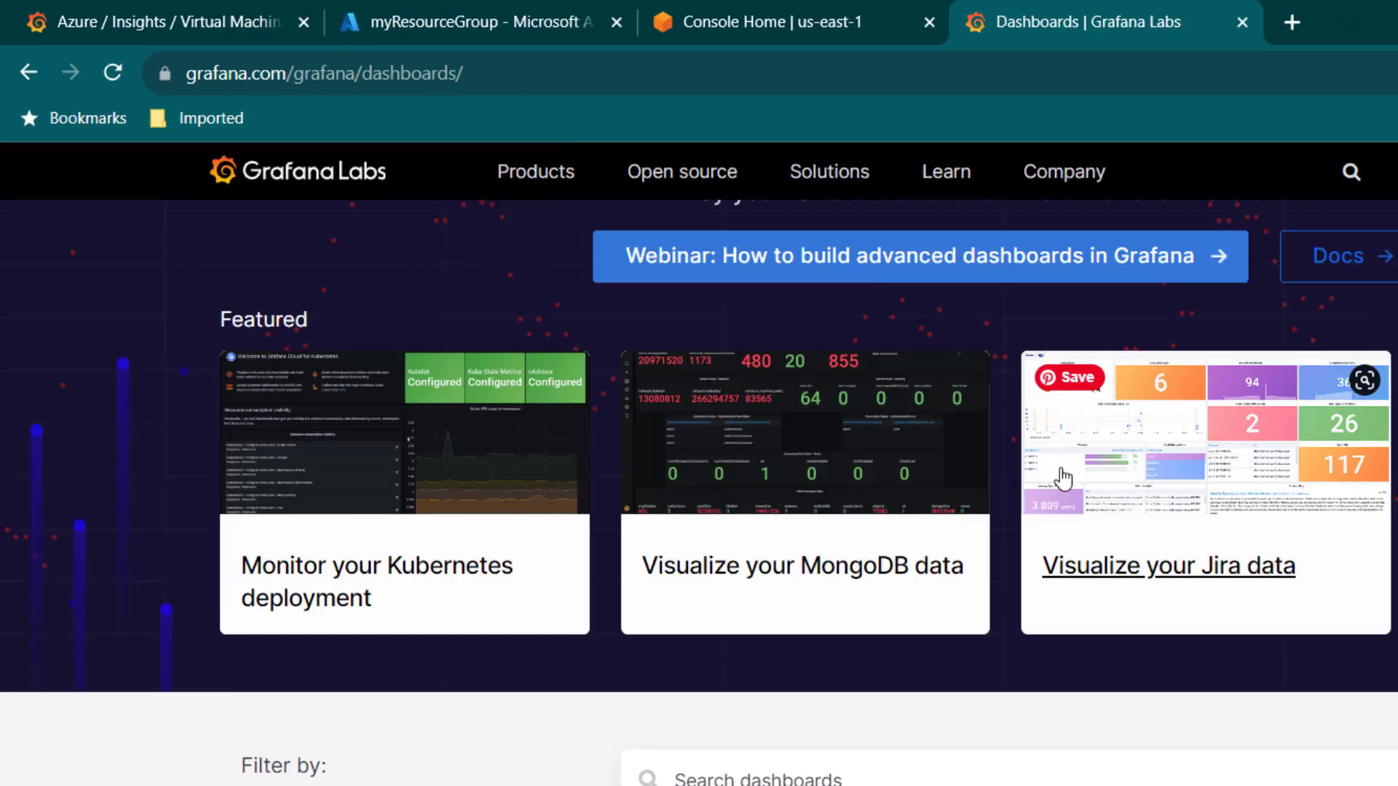
- Filter to Azure Monitor, copy the Azure Virtual Machine dashboard ID 16432, and return to Grafana
{"action": "scroll", "coordinate": [1063, 478], "scroll_direction": "down", "scroll_amount": 5}
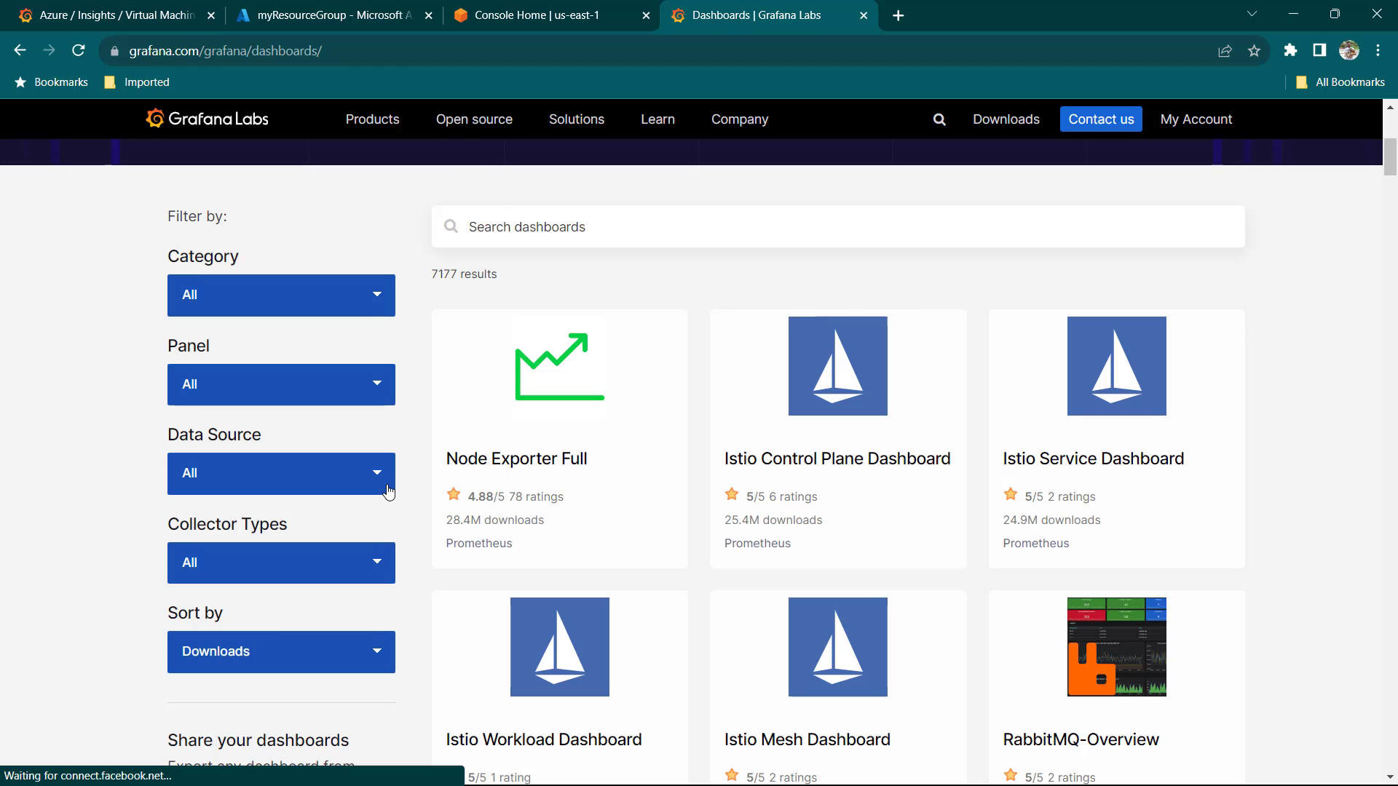
{"action": "left_click", "coordinate": [385, 482]}
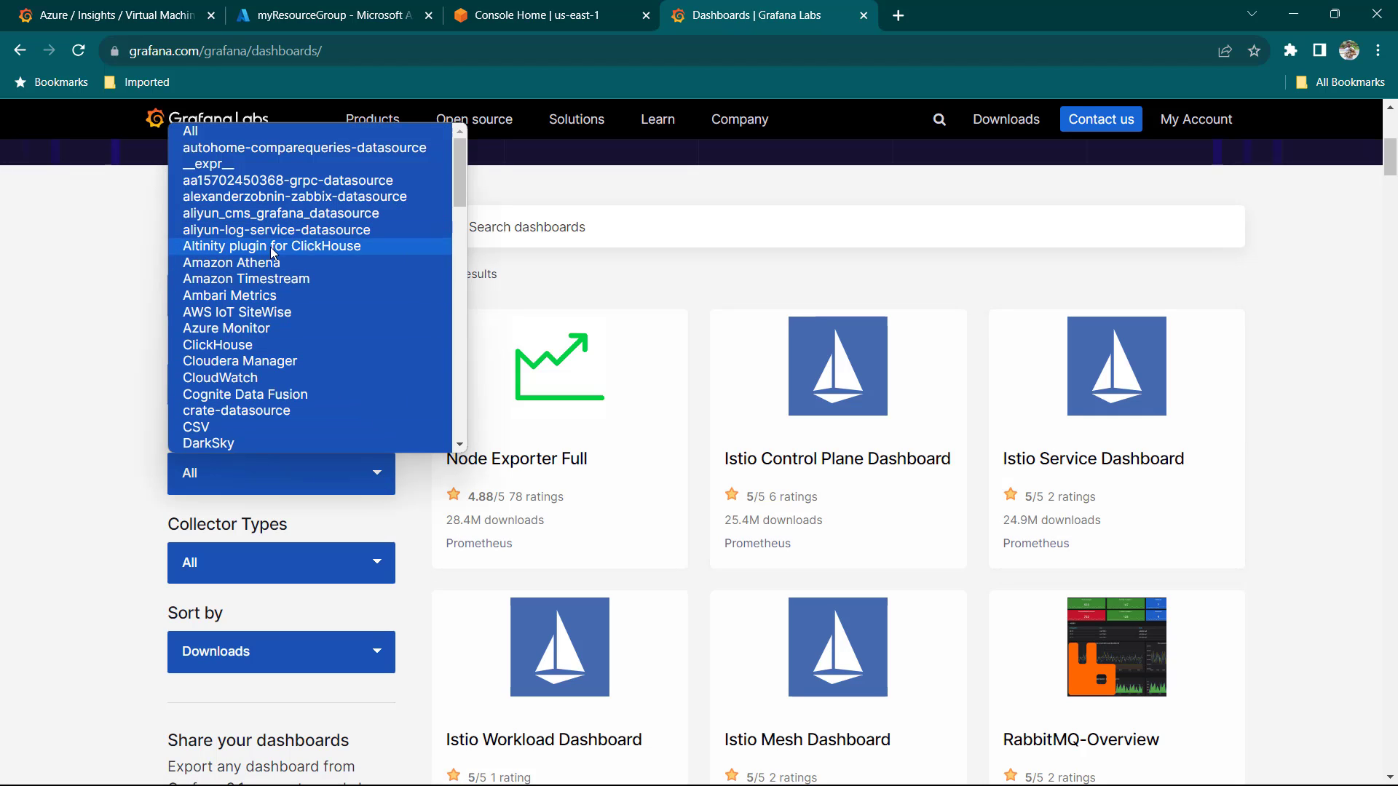
{"action": "left_click", "coordinate": [276, 329]}
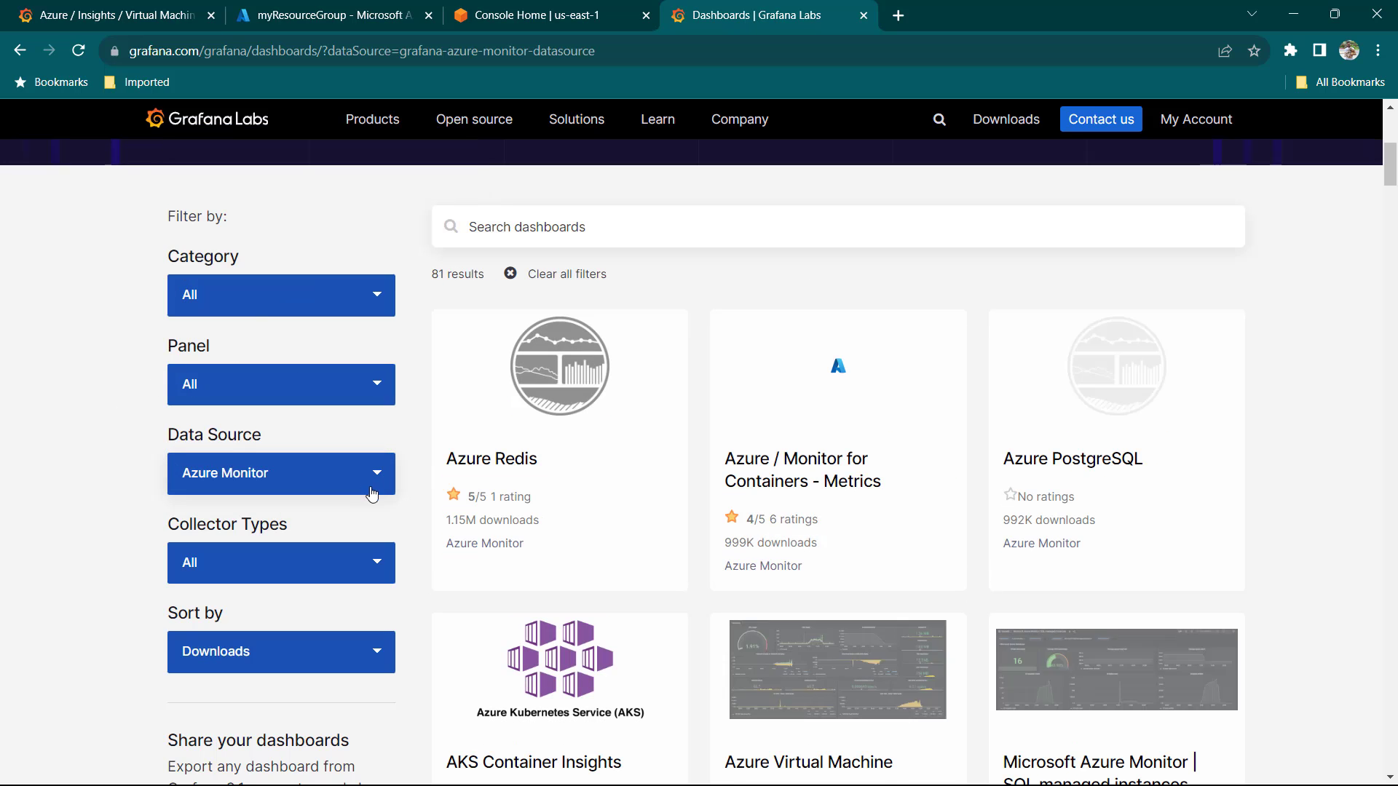
{"action": "scroll", "coordinate": [1211, 443], "scroll_direction": "down", "scroll_amount": 3}
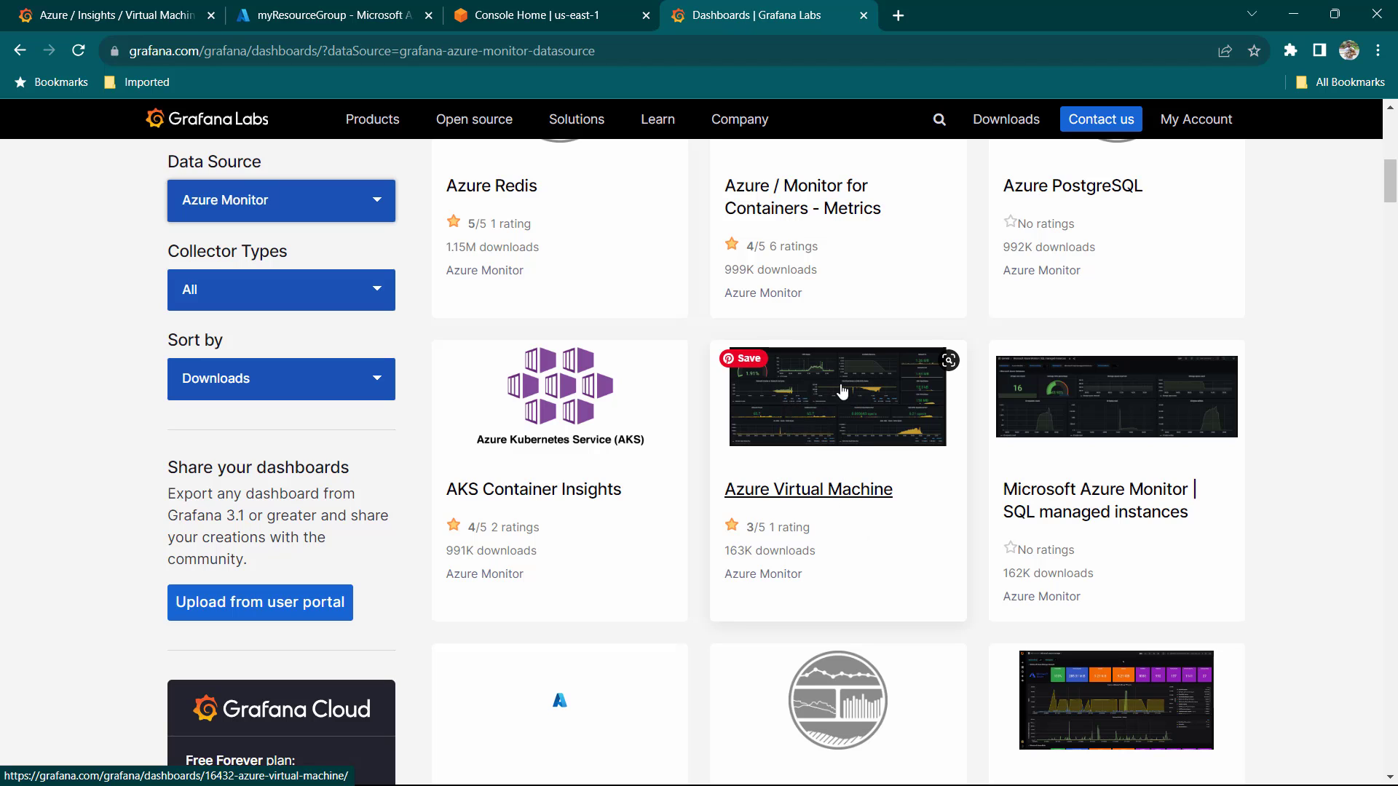
{"action": "left_click", "coordinate": [810, 501]}
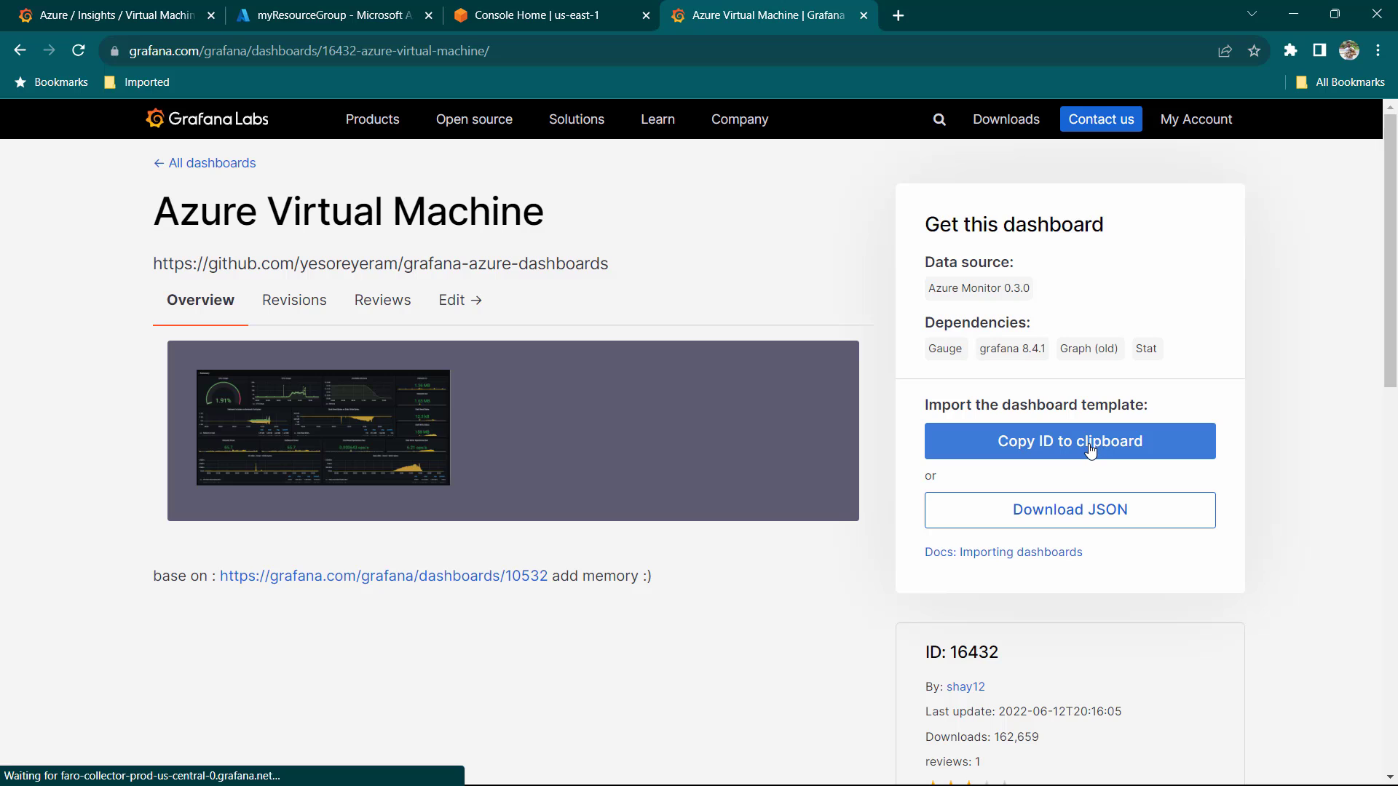
{"action": "left_click", "coordinate": [1096, 440]}
{"action": "left_click", "coordinate": [117, 16]}
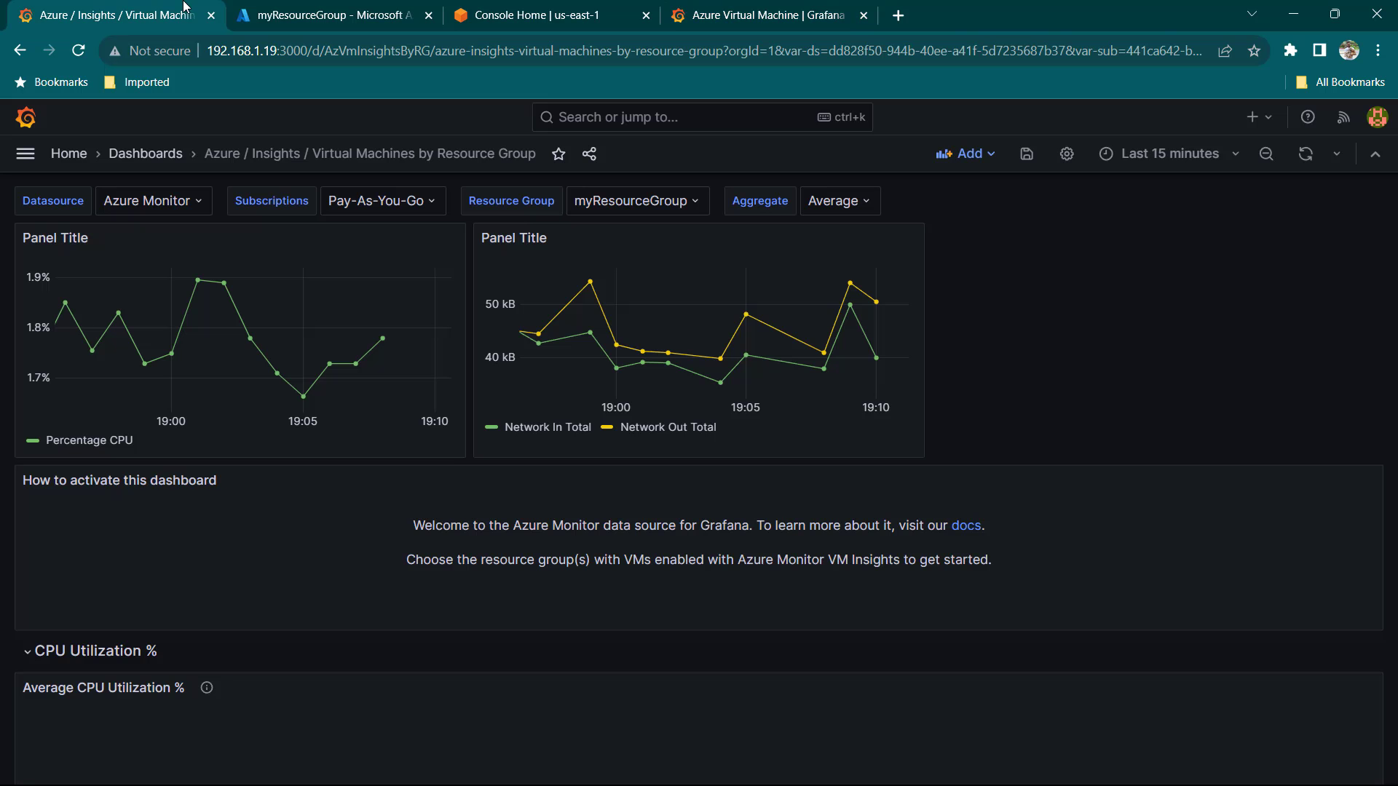
- Start a dashboard import, discarding unsaved changes, and load grafana.com dashboard ID 16432
{"action": "left_click", "coordinate": [1257, 116]}
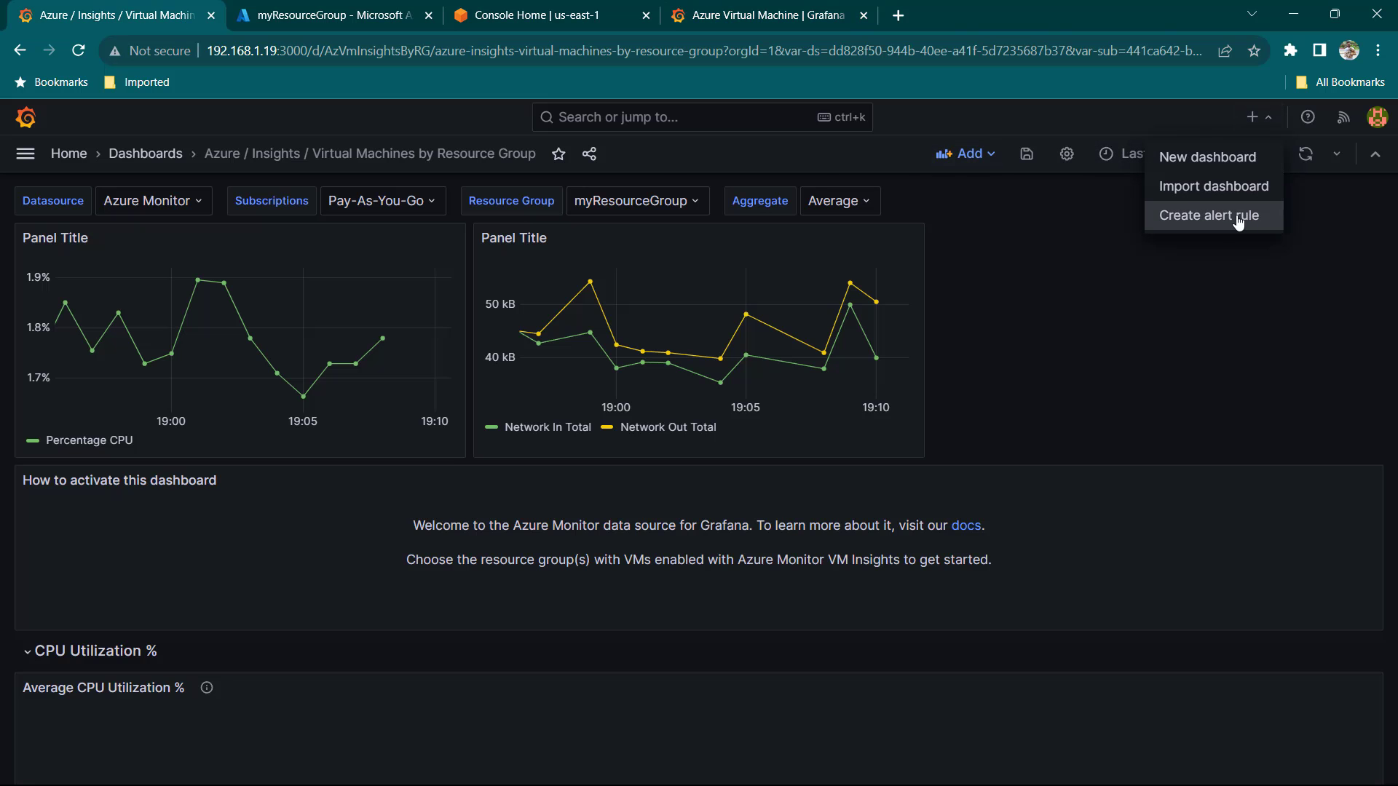
{"action": "left_click", "coordinate": [1226, 189]}
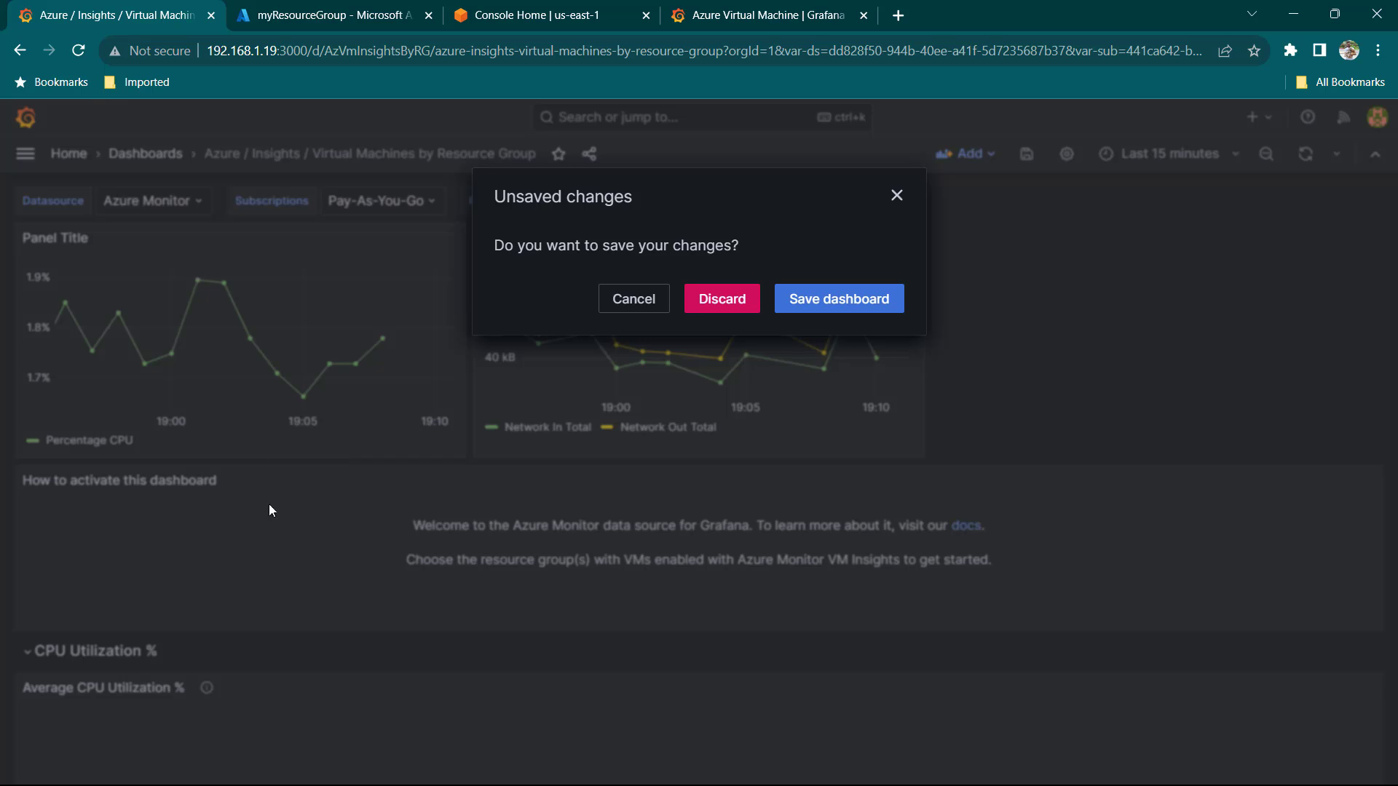
{"action": "left_click", "coordinate": [738, 306]}
{"action": "left_click", "coordinate": [476, 474]}
{"action": "key", "text": "ctrl+v"}
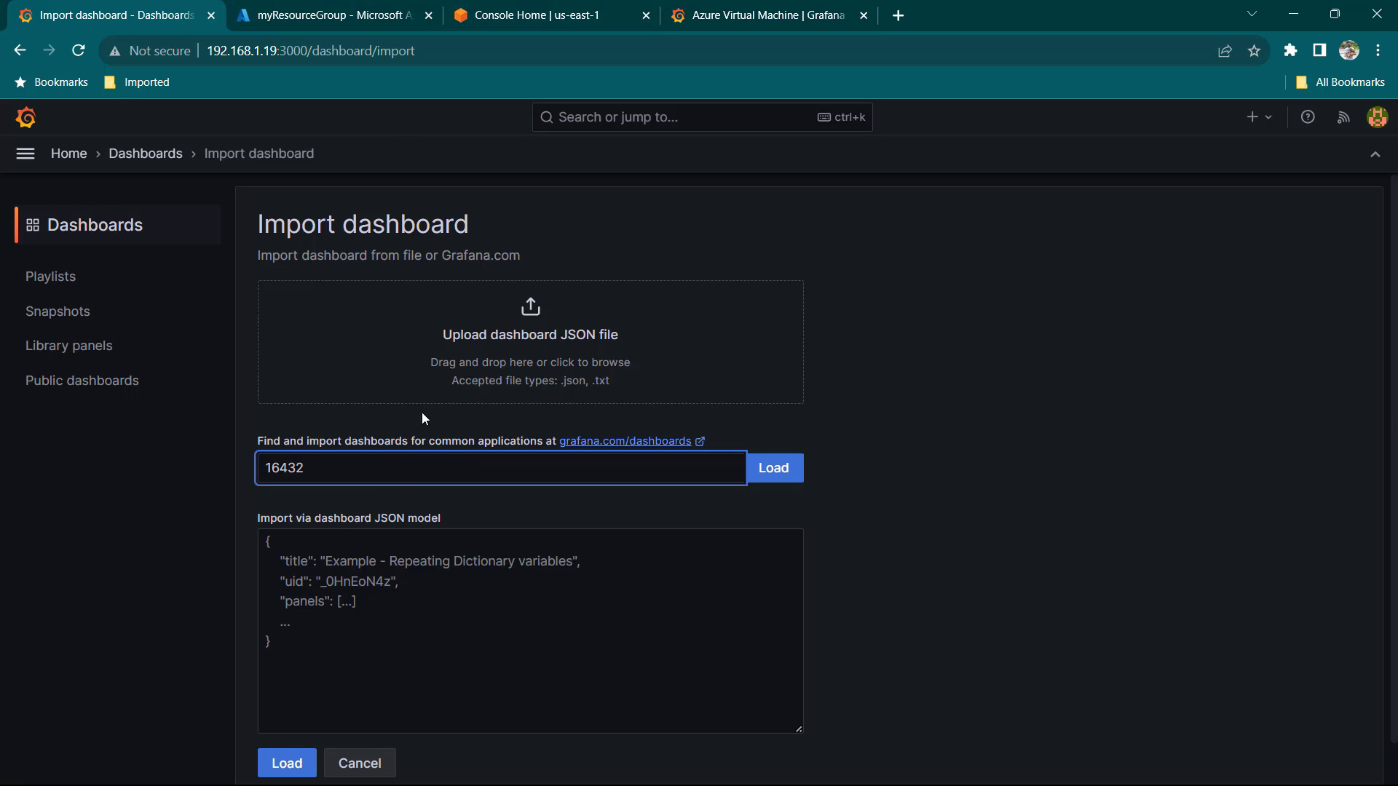
{"action": "left_click", "coordinate": [710, 11]}
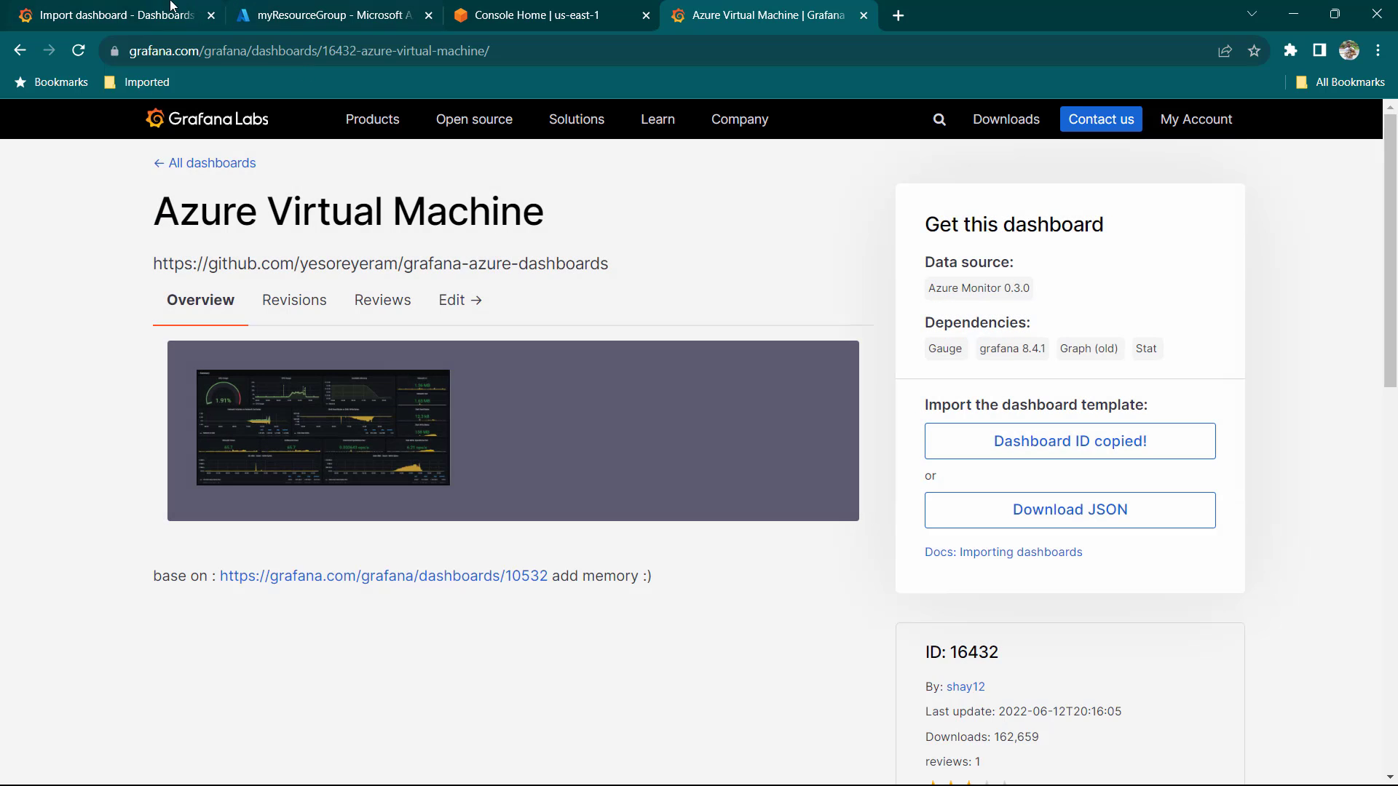
{"action": "left_click", "coordinate": [169, 11]}
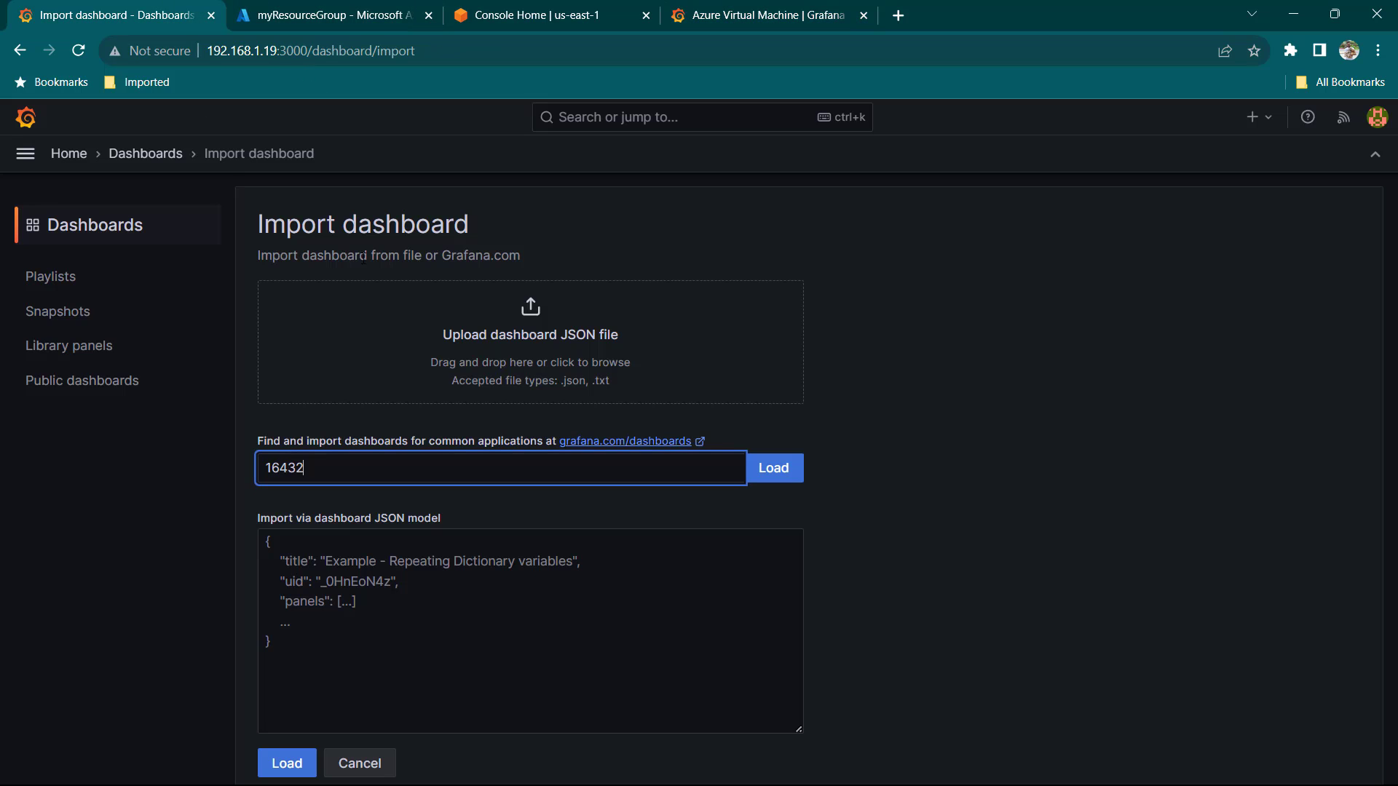
{"action": "left_click", "coordinate": [774, 470]}
- Rename it Azure Virtual Machine 1, change the UID to azure-vm-1, and import it
{"action": "scroll", "coordinate": [876, 456], "scroll_direction": "down", "scroll_amount": 1}
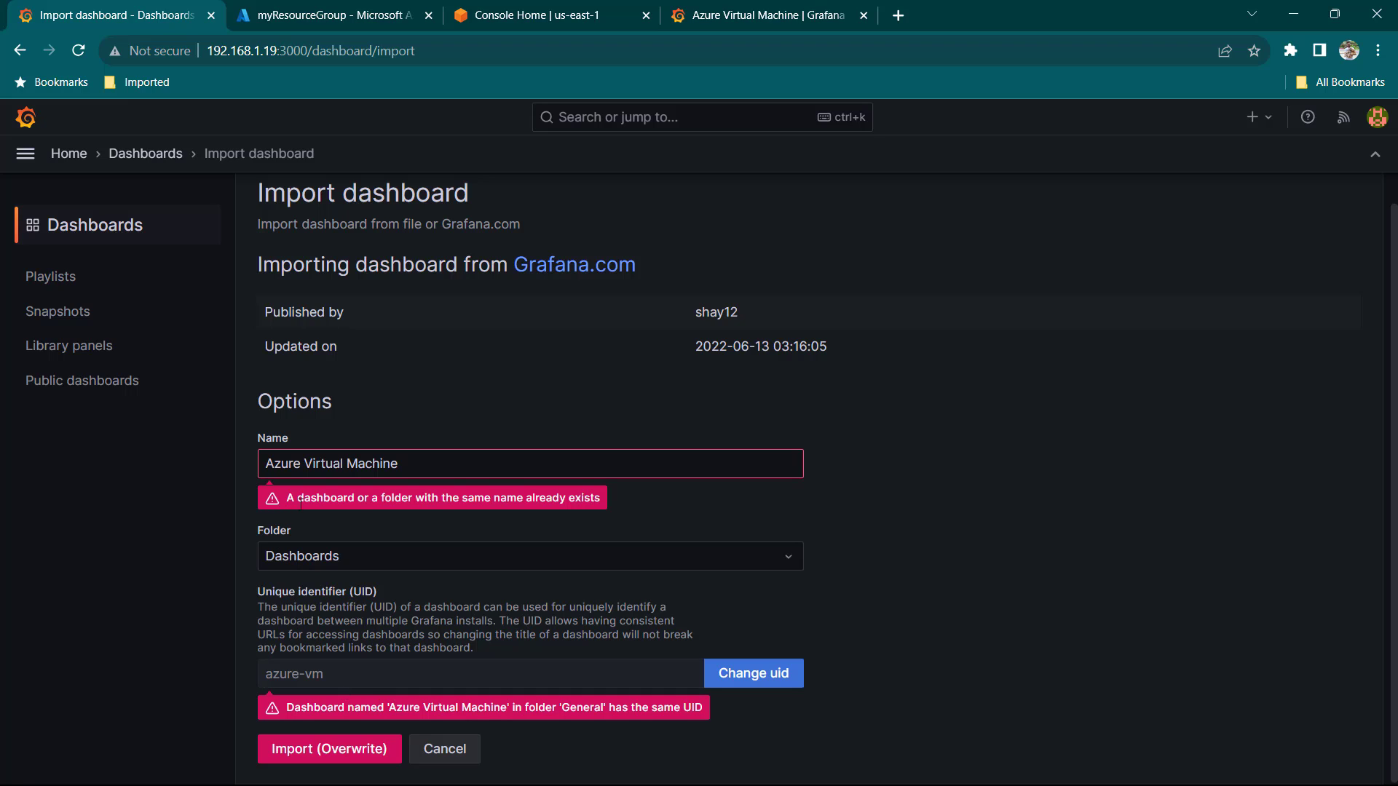
{"action": "left_click", "coordinate": [527, 472]}
{"action": "type", "text": "1"}
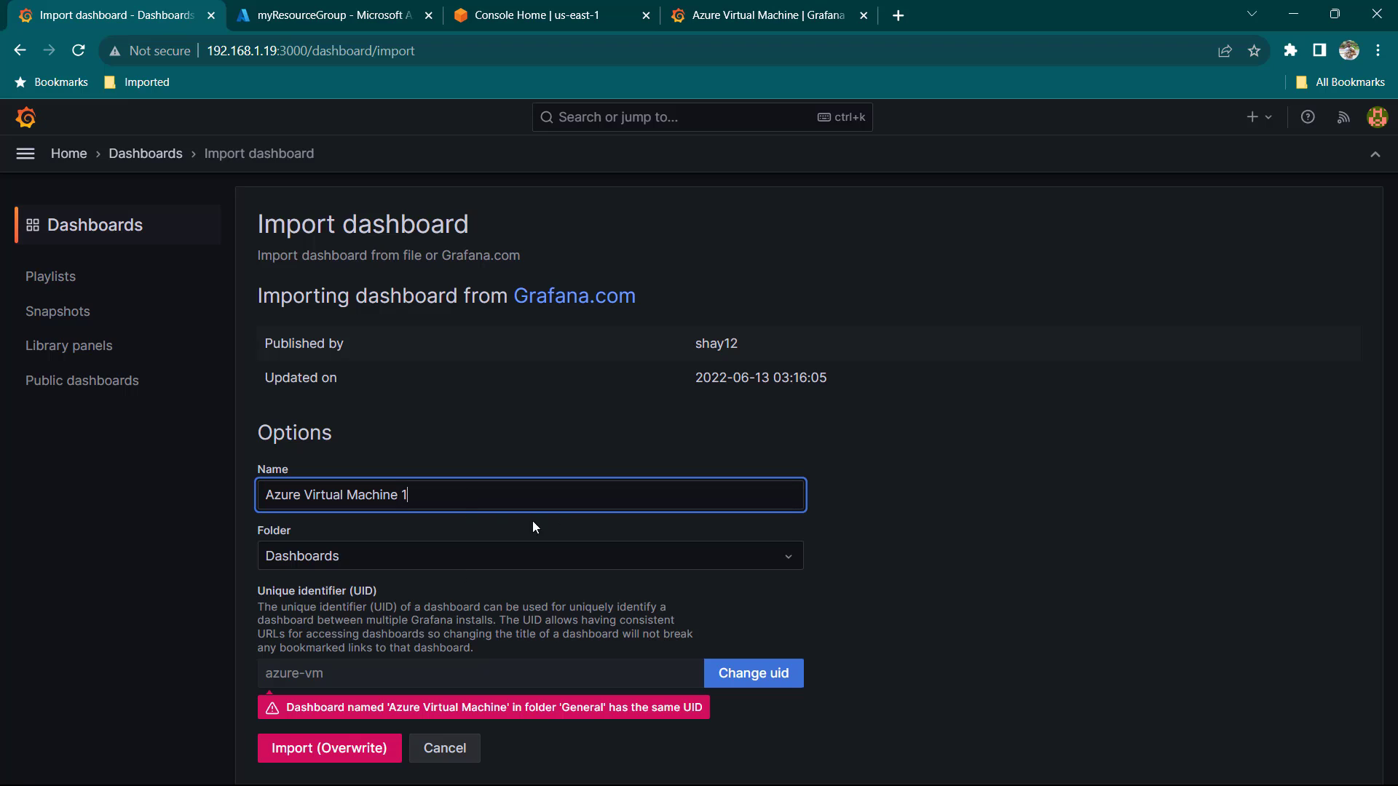
{"action": "left_click", "coordinate": [534, 682]}
{"action": "left_click", "coordinate": [751, 675]}
{"action": "left_click", "coordinate": [498, 678]}
{"action": "type", "text": "-1"}
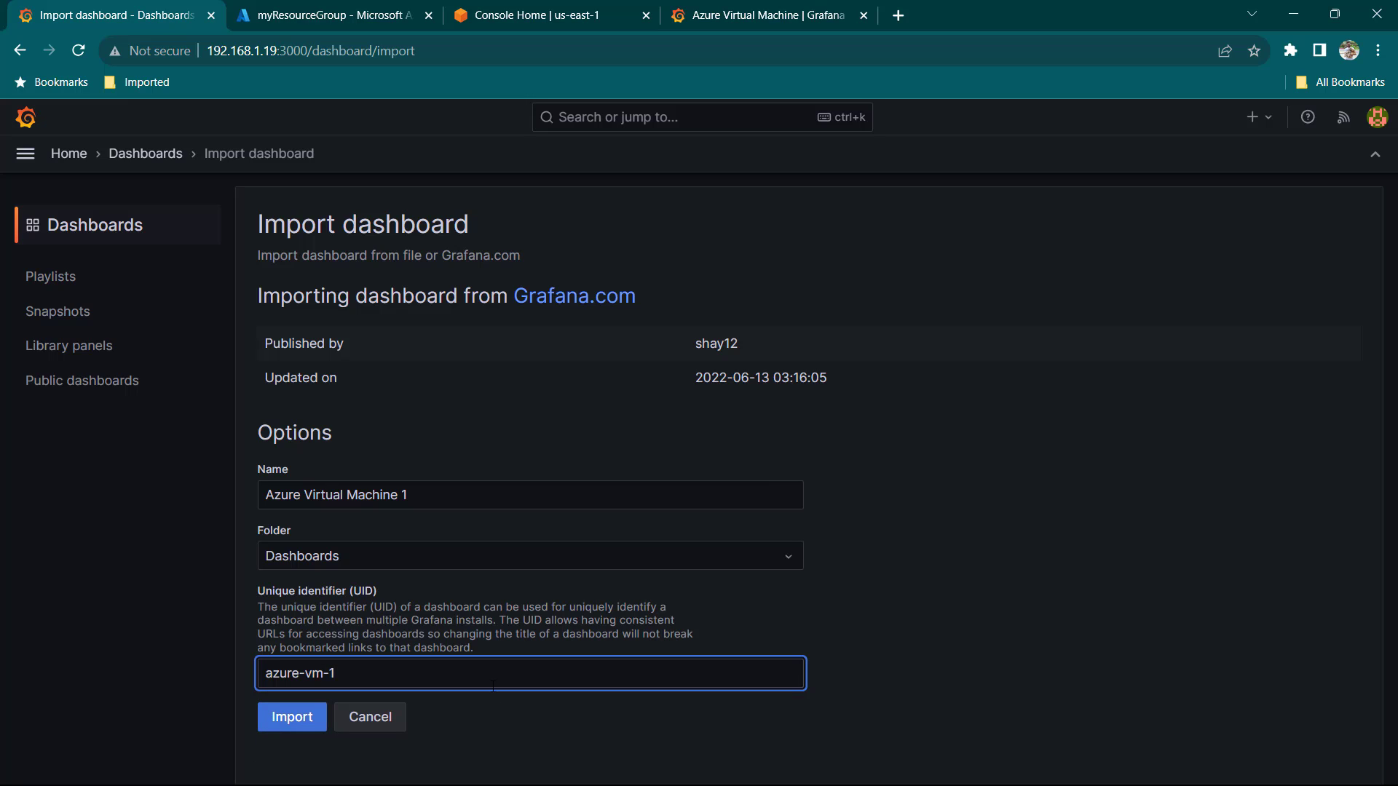
{"action": "left_click", "coordinate": [293, 719]}
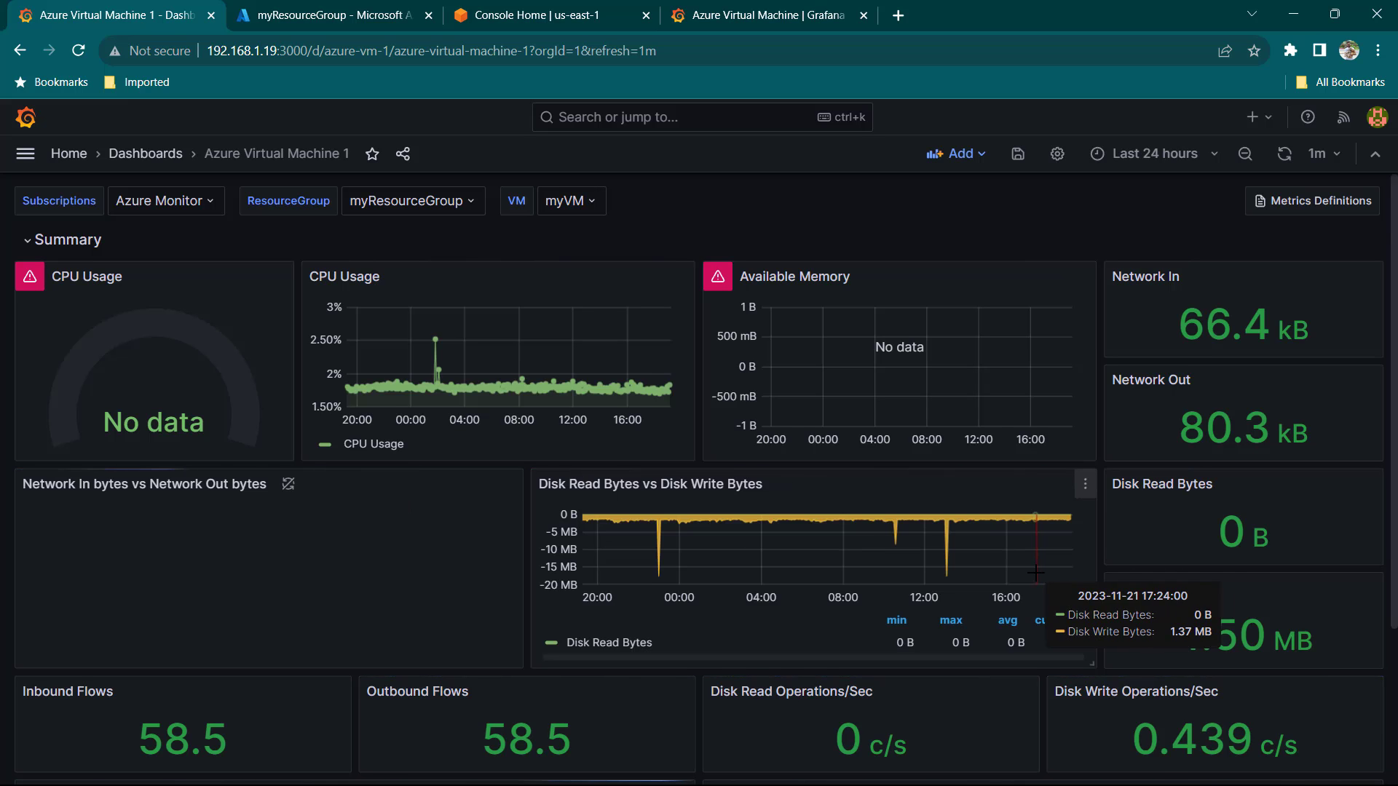
- Change the Network In vs Network Out bytes panel from Graph (old) to Time series
{"action": "scroll", "coordinate": [977, 616], "scroll_direction": "down", "scroll_amount": 1}
{"action": "scroll", "coordinate": [876, 630], "scroll_direction": "down", "scroll_amount": 2}
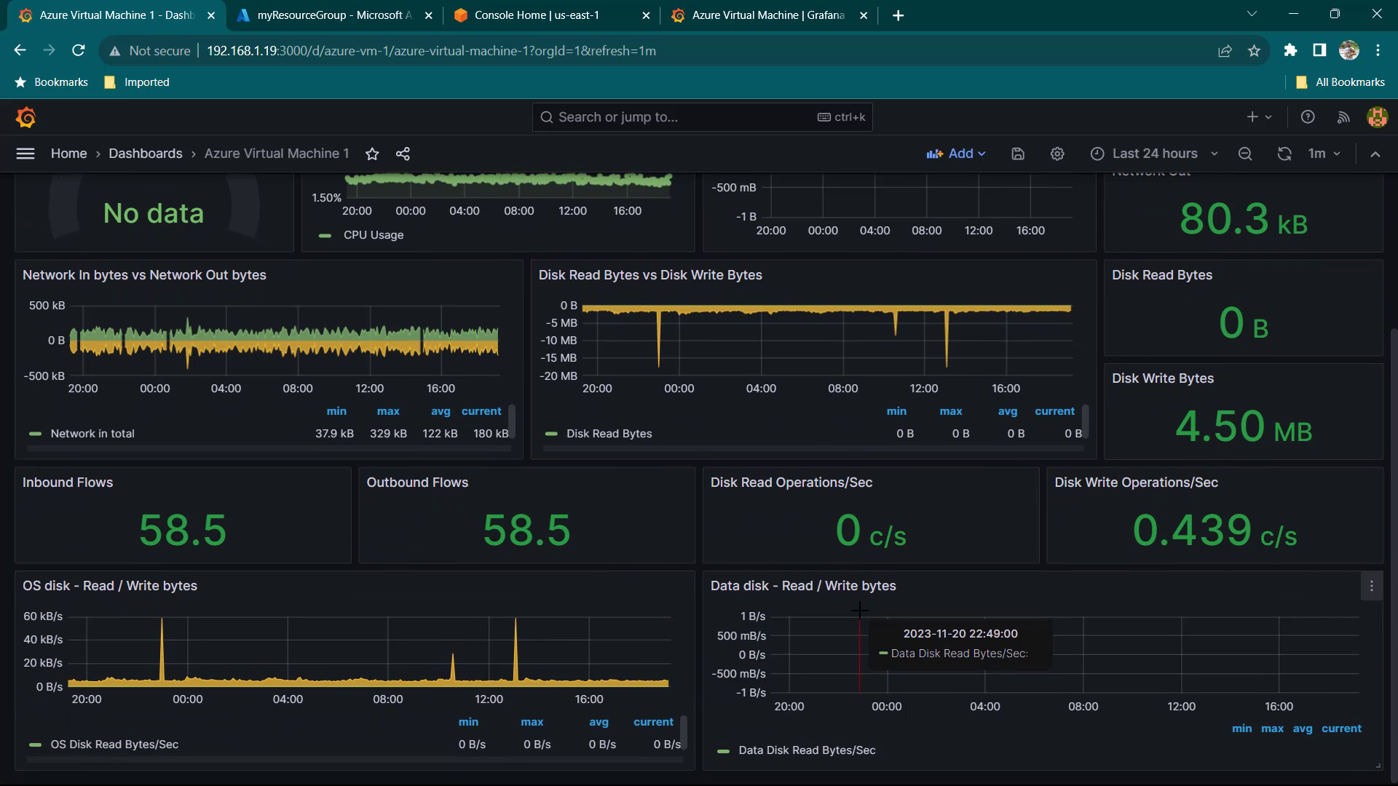
{"action": "scroll", "coordinate": [699, 600], "scroll_direction": "up", "scroll_amount": 3}
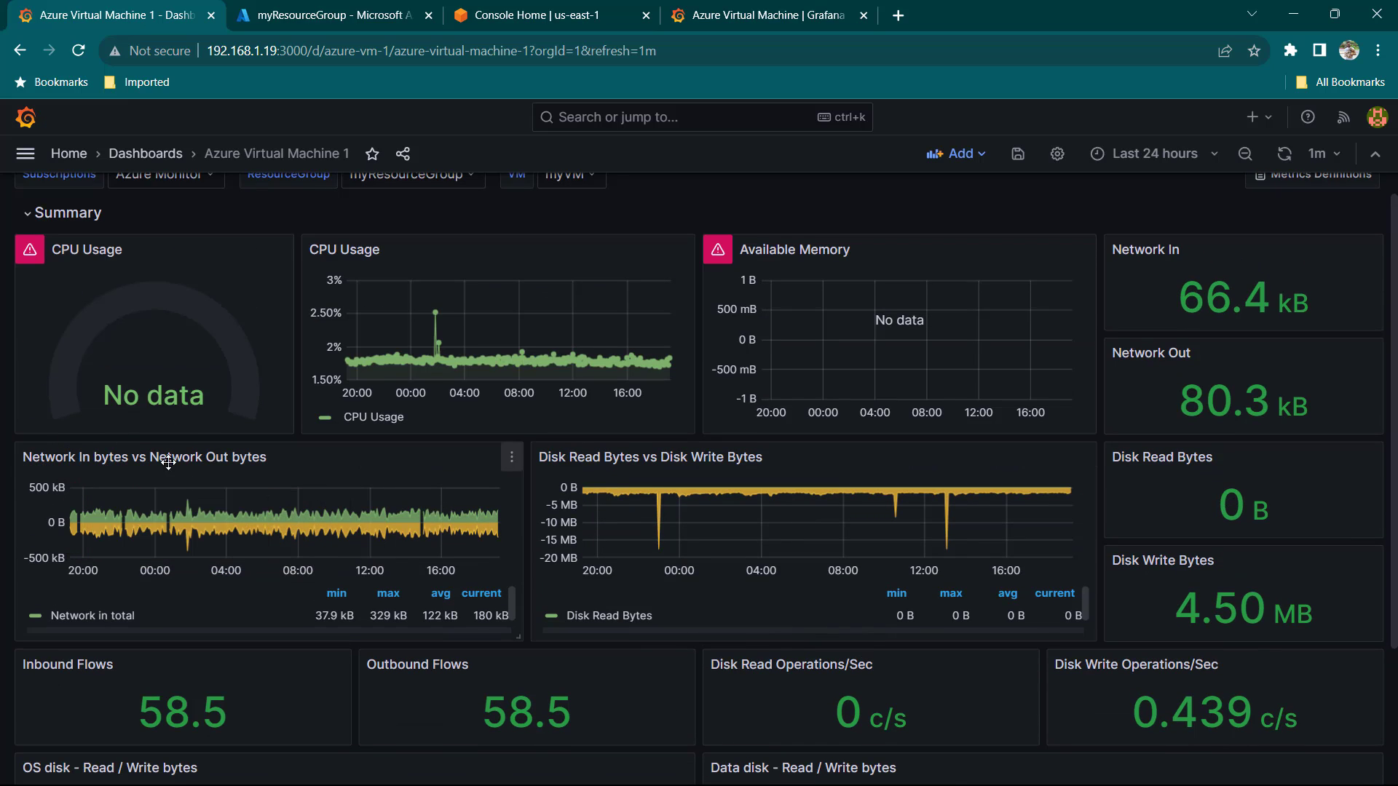
{"action": "left_click", "coordinate": [511, 458]}
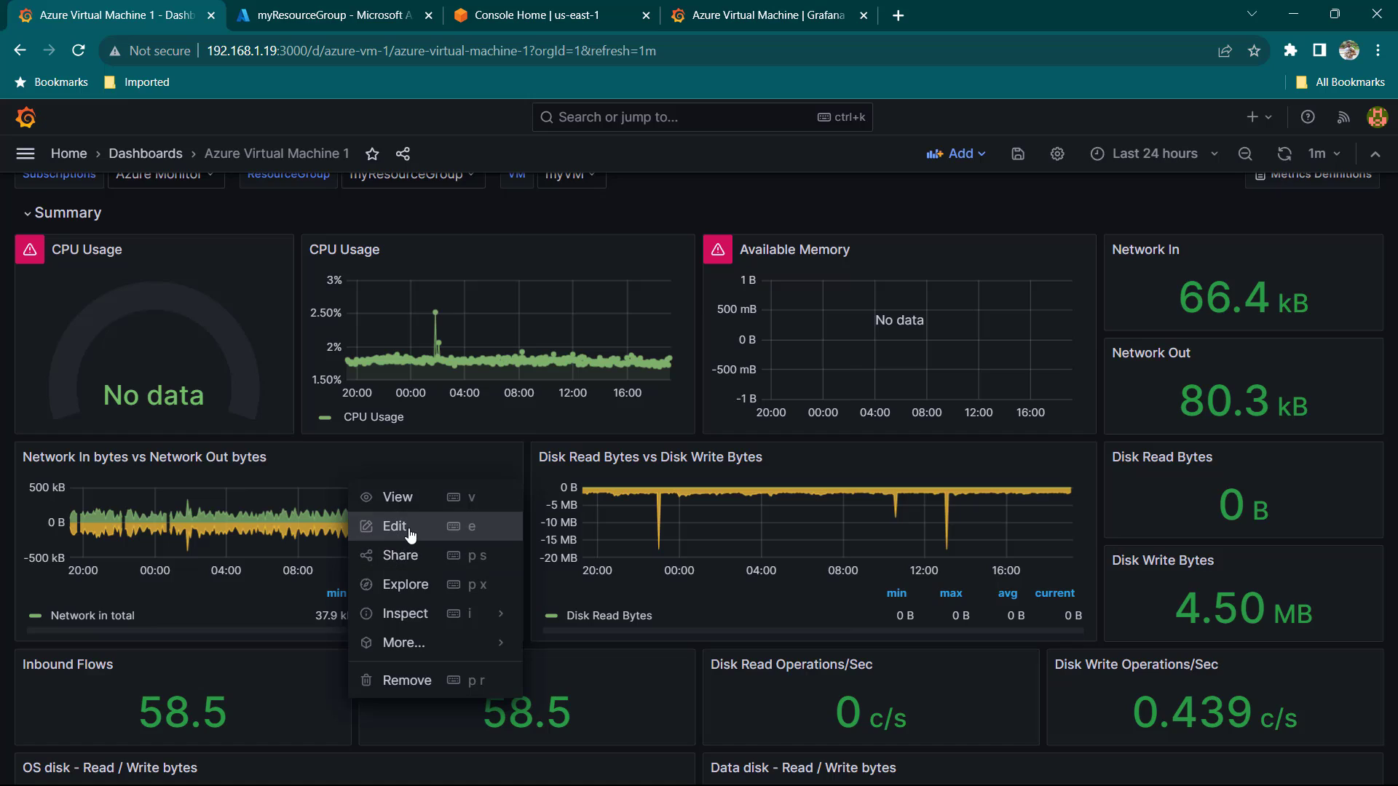
{"action": "left_click", "coordinate": [399, 529]}
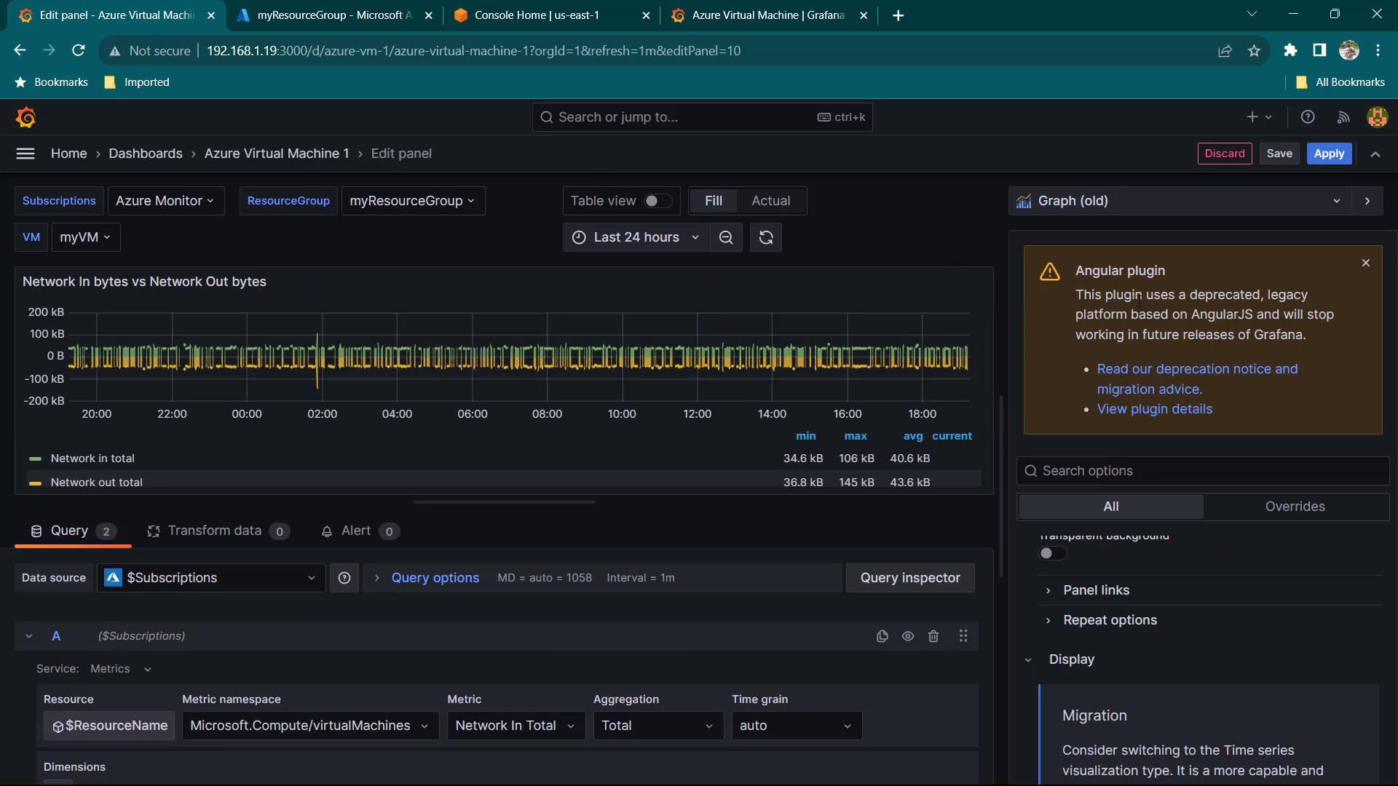
{"action": "left_click_drag", "start_coordinate": [1134, 299], "coordinate": [1280, 318]}
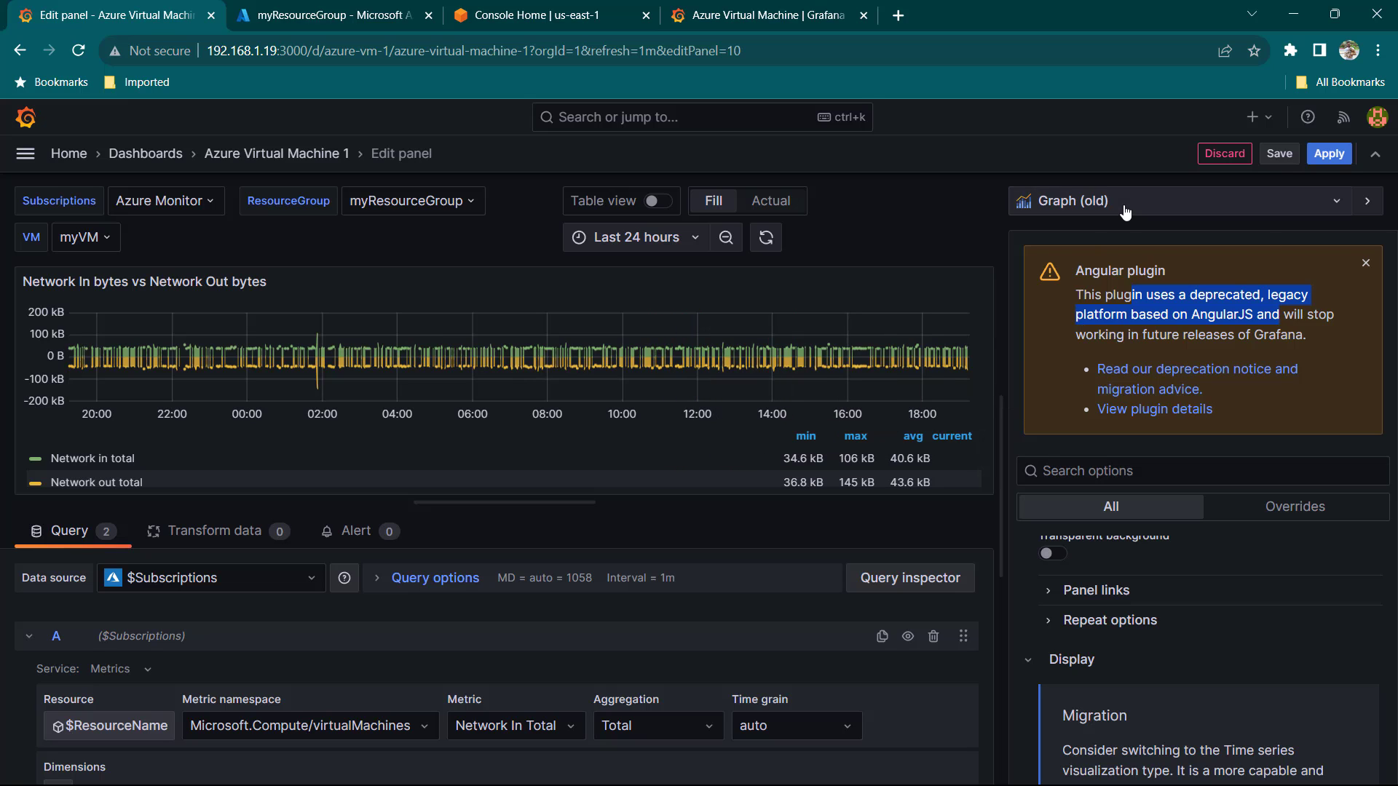
{"action": "left_click", "coordinate": [1125, 212]}
{"action": "left_click", "coordinate": [1131, 313]}
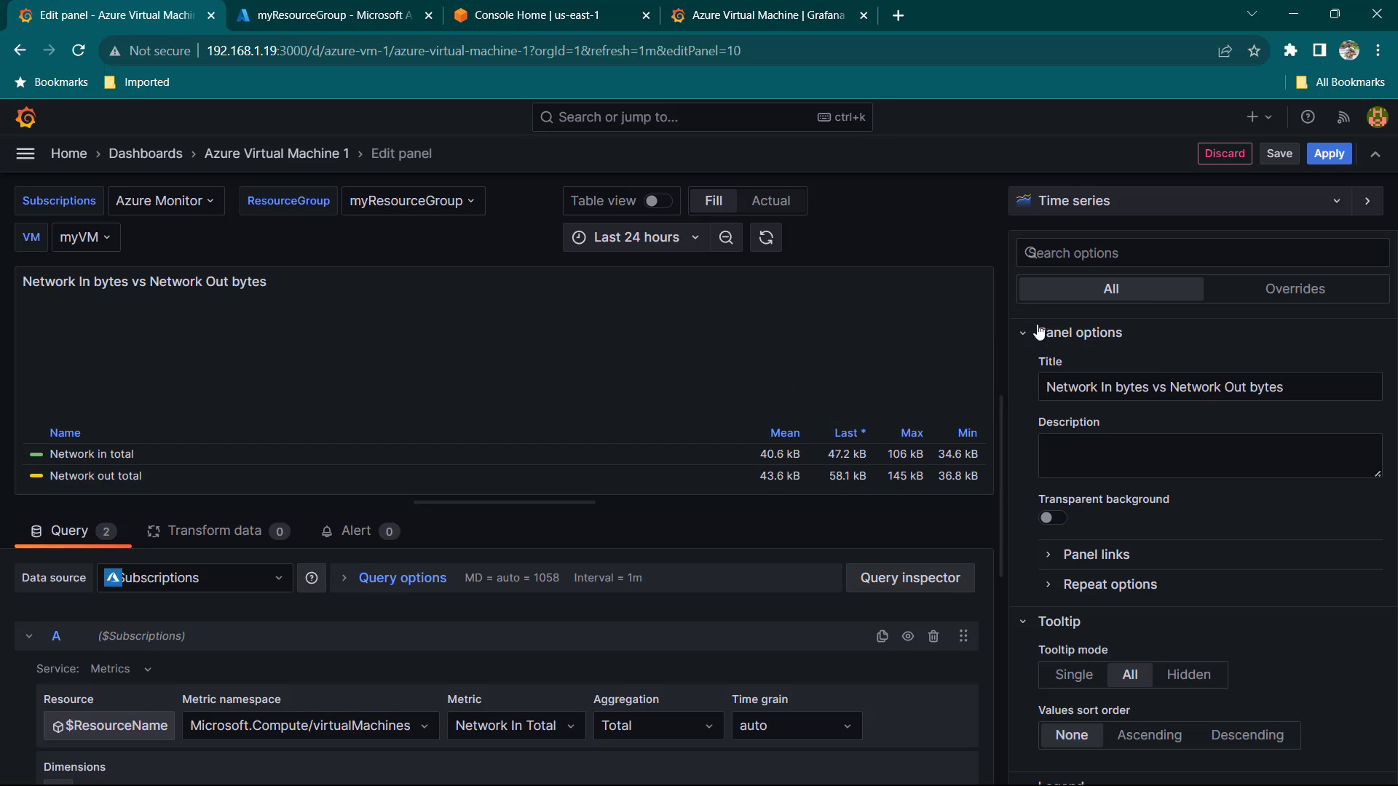
{"action": "left_click", "coordinate": [1328, 155]}
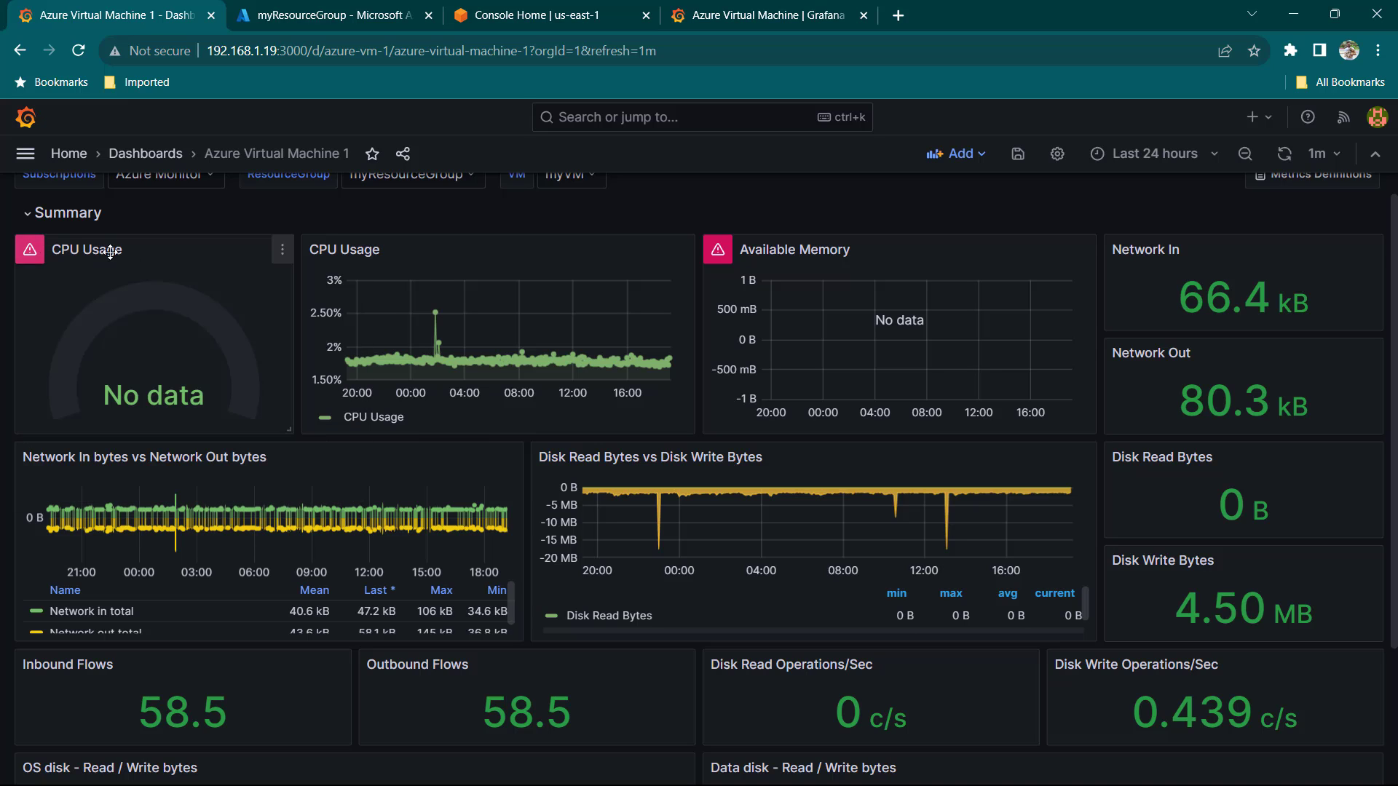
- Open the CPU Usage panel in the panel editor
{"action": "mouse_move", "coordinate": [39, 259]}
{"action": "left_click", "coordinate": [283, 249]}
{"action": "mouse_move", "coordinate": [261, 437]}
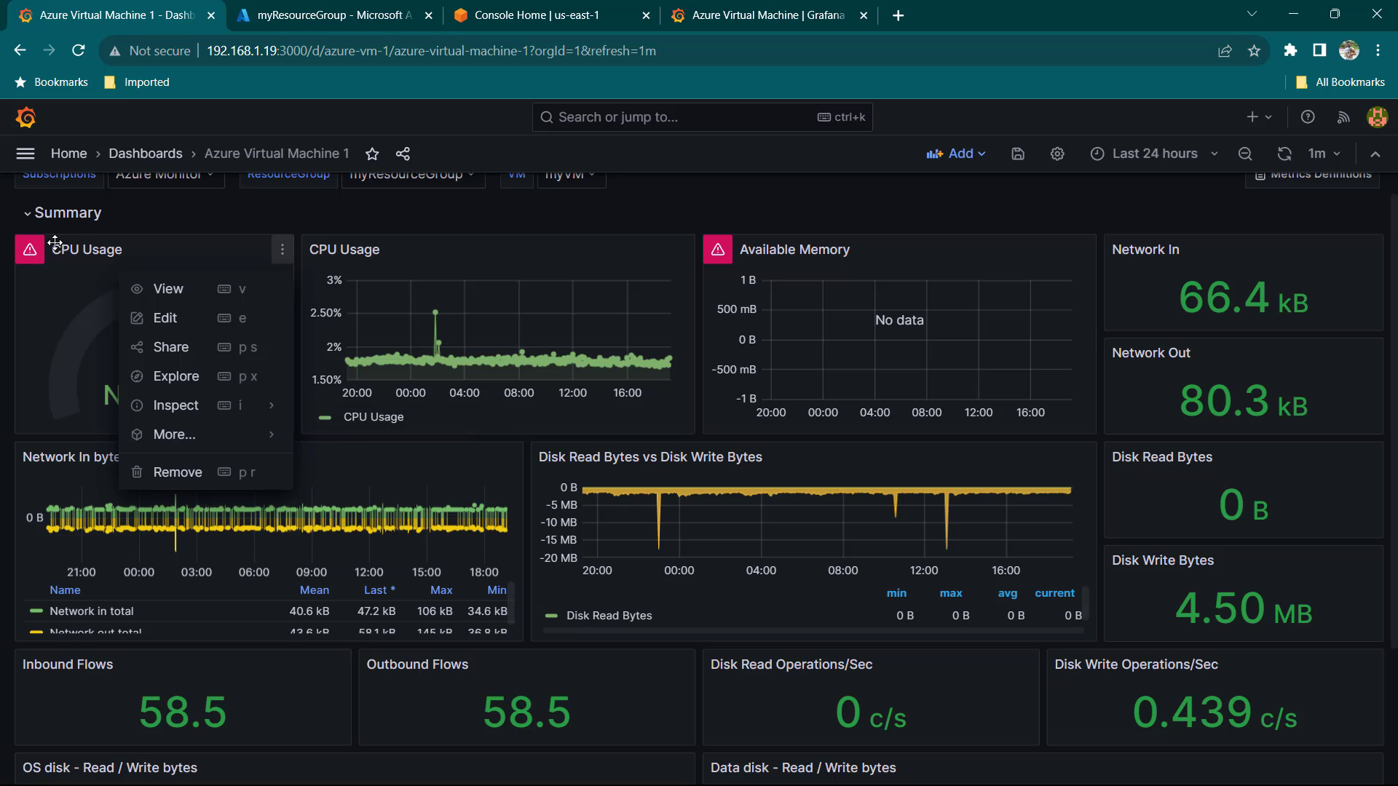
{"action": "left_click", "coordinate": [33, 259]}
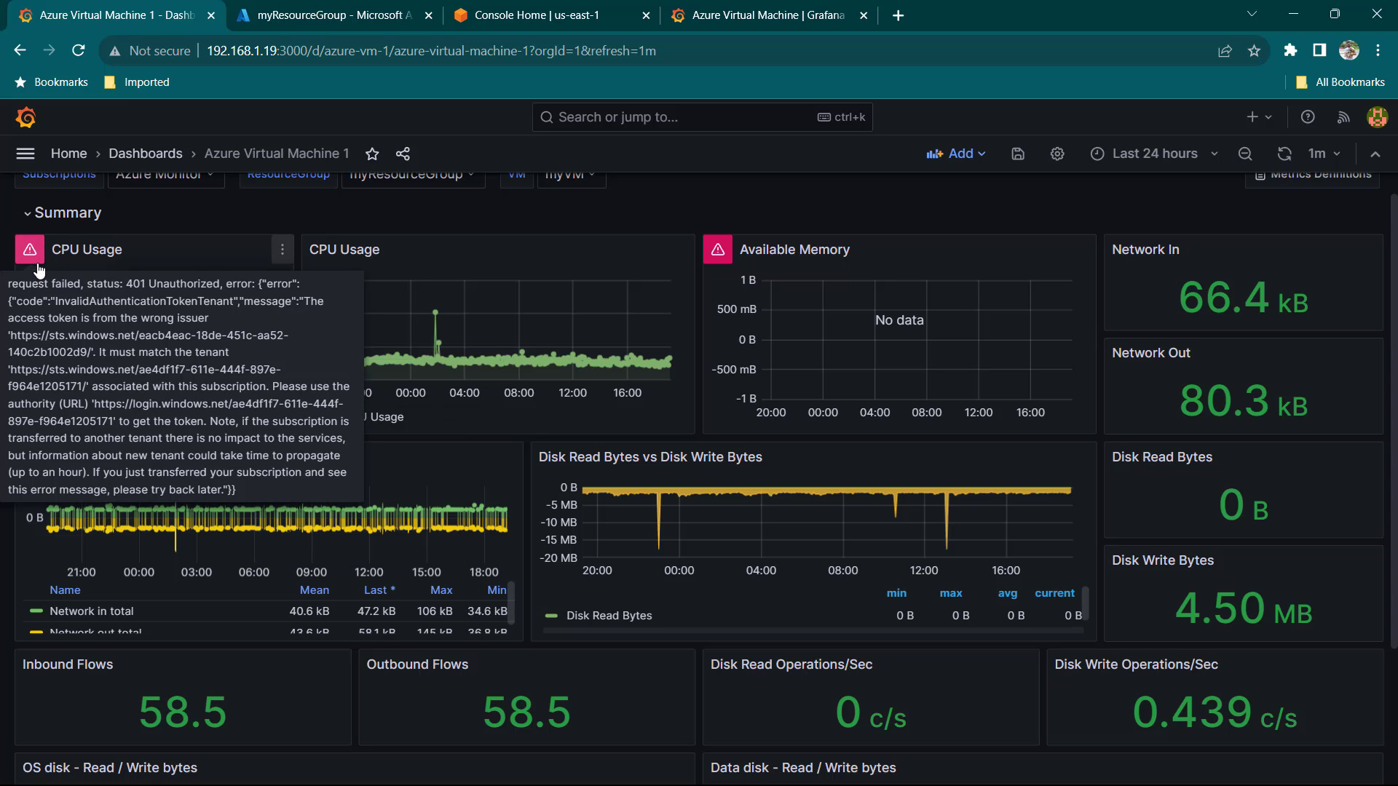
{"action": "left_click", "coordinate": [282, 250]}
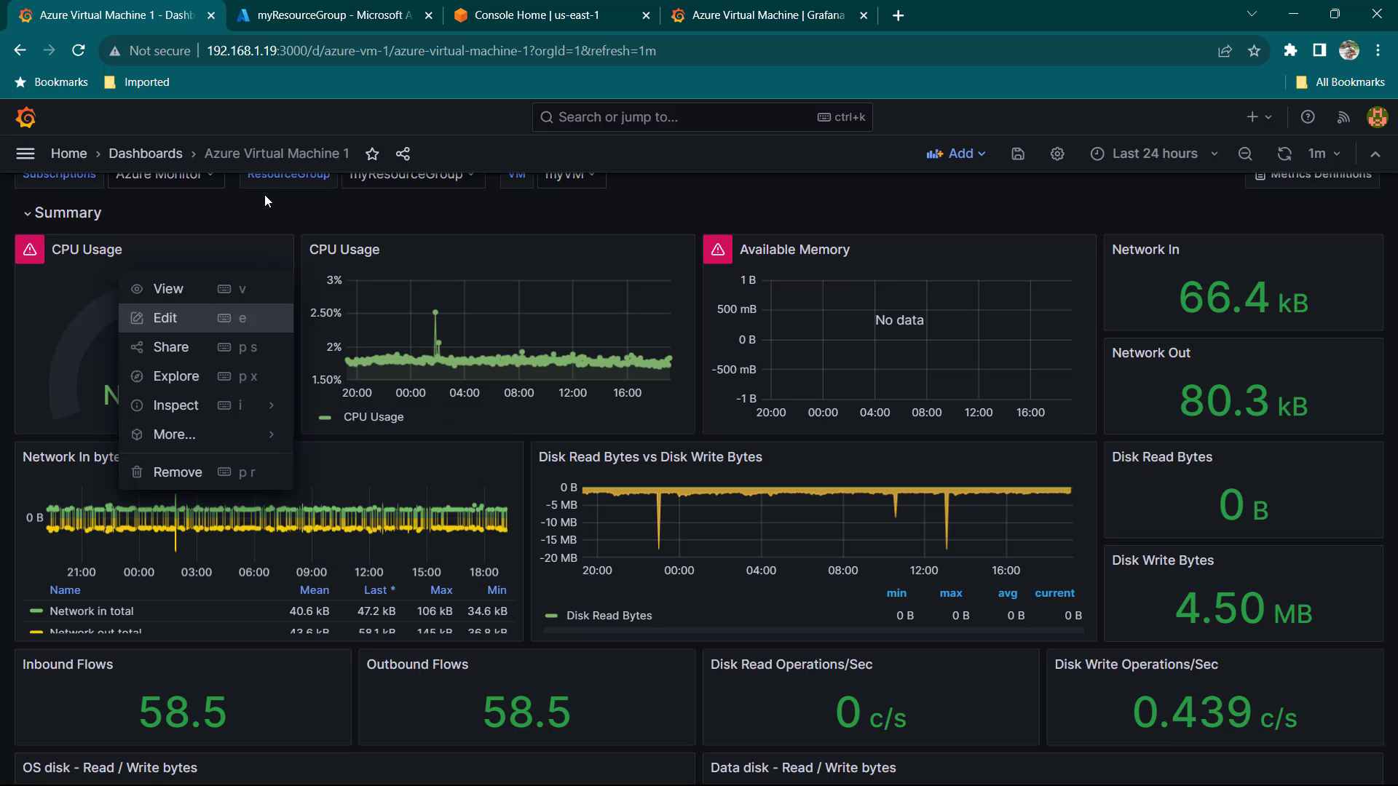
{"action": "left_click", "coordinate": [182, 320]}
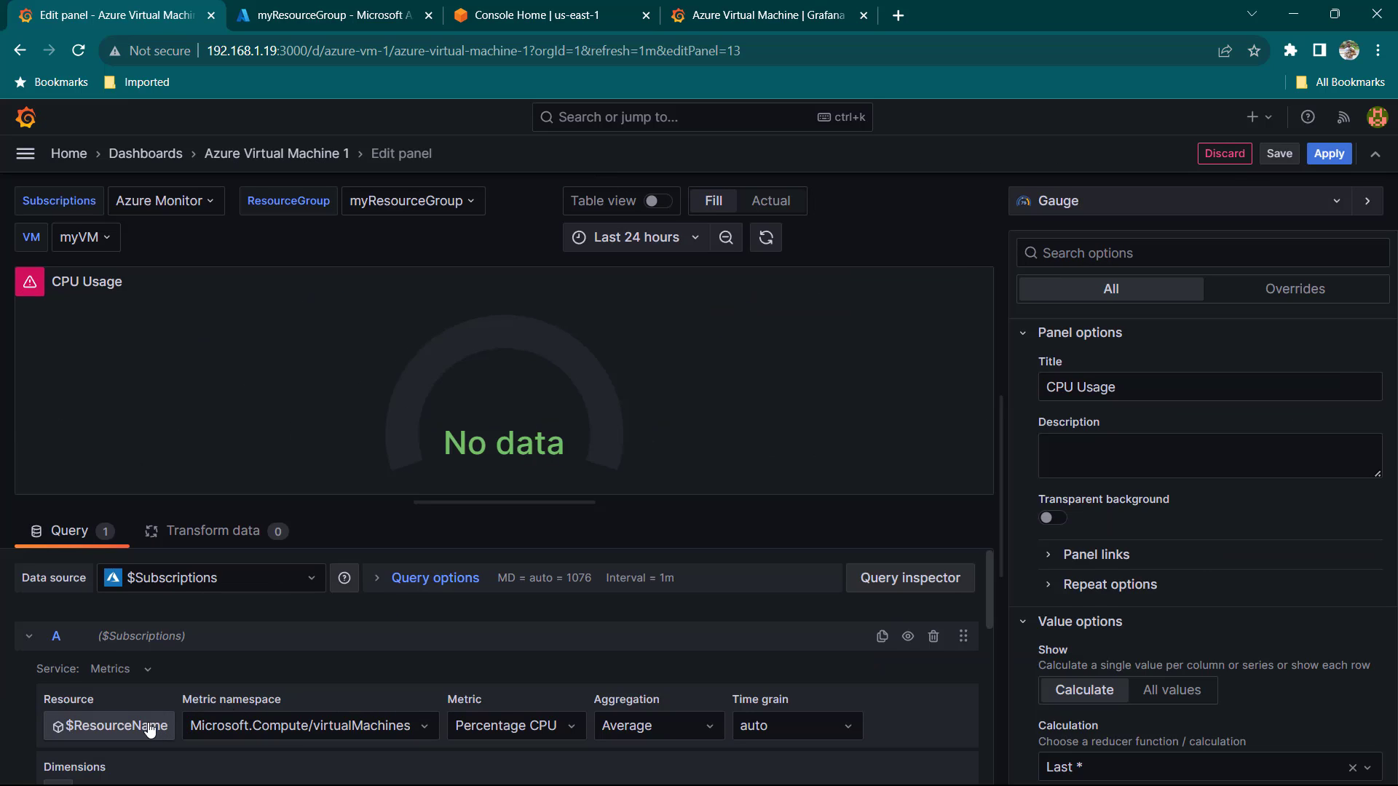
- Set the CPU query's metric namespace to microsoft.compute/virtualmachines
{"action": "left_click", "coordinate": [145, 727]}
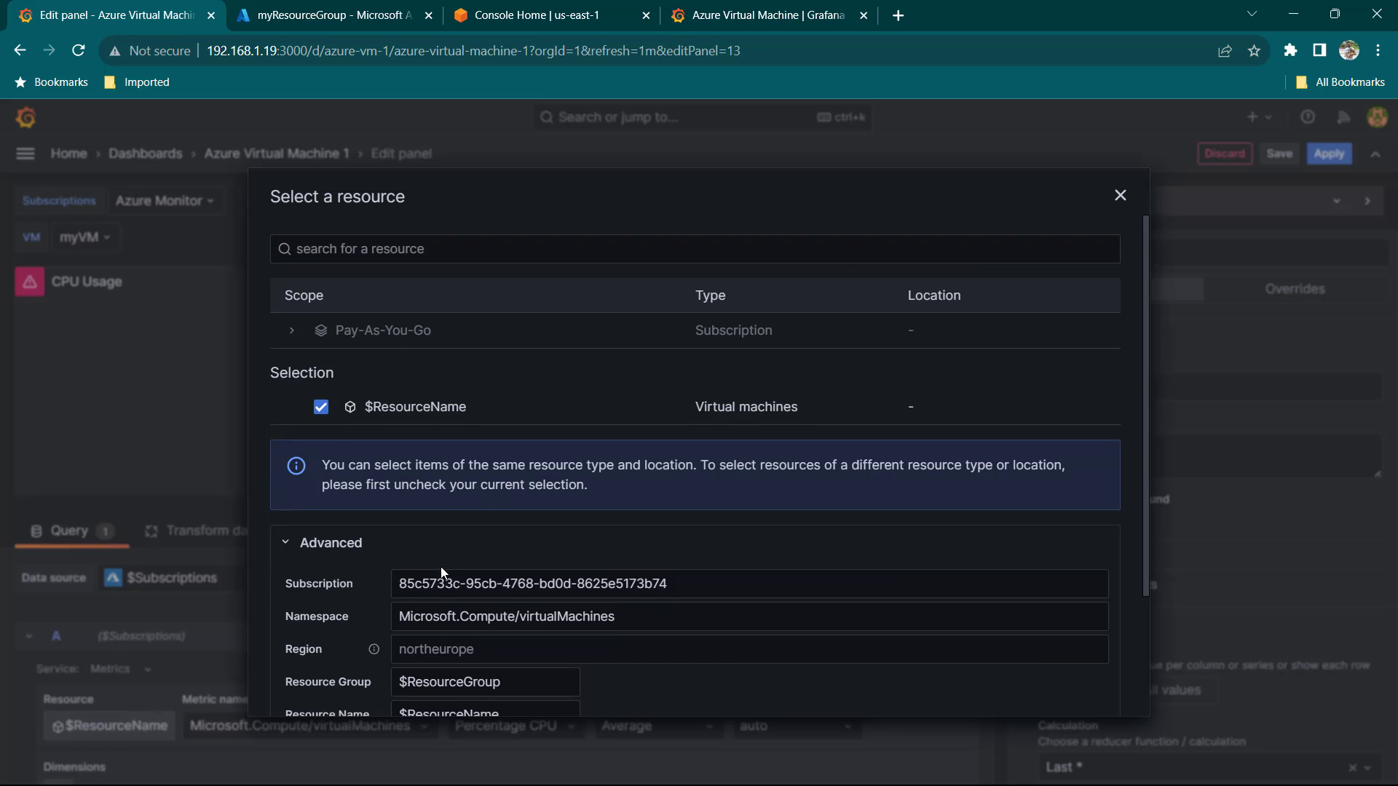
{"action": "scroll", "coordinate": [459, 546], "scroll_direction": "down", "scroll_amount": 3}
{"action": "left_click", "coordinate": [1084, 679]}
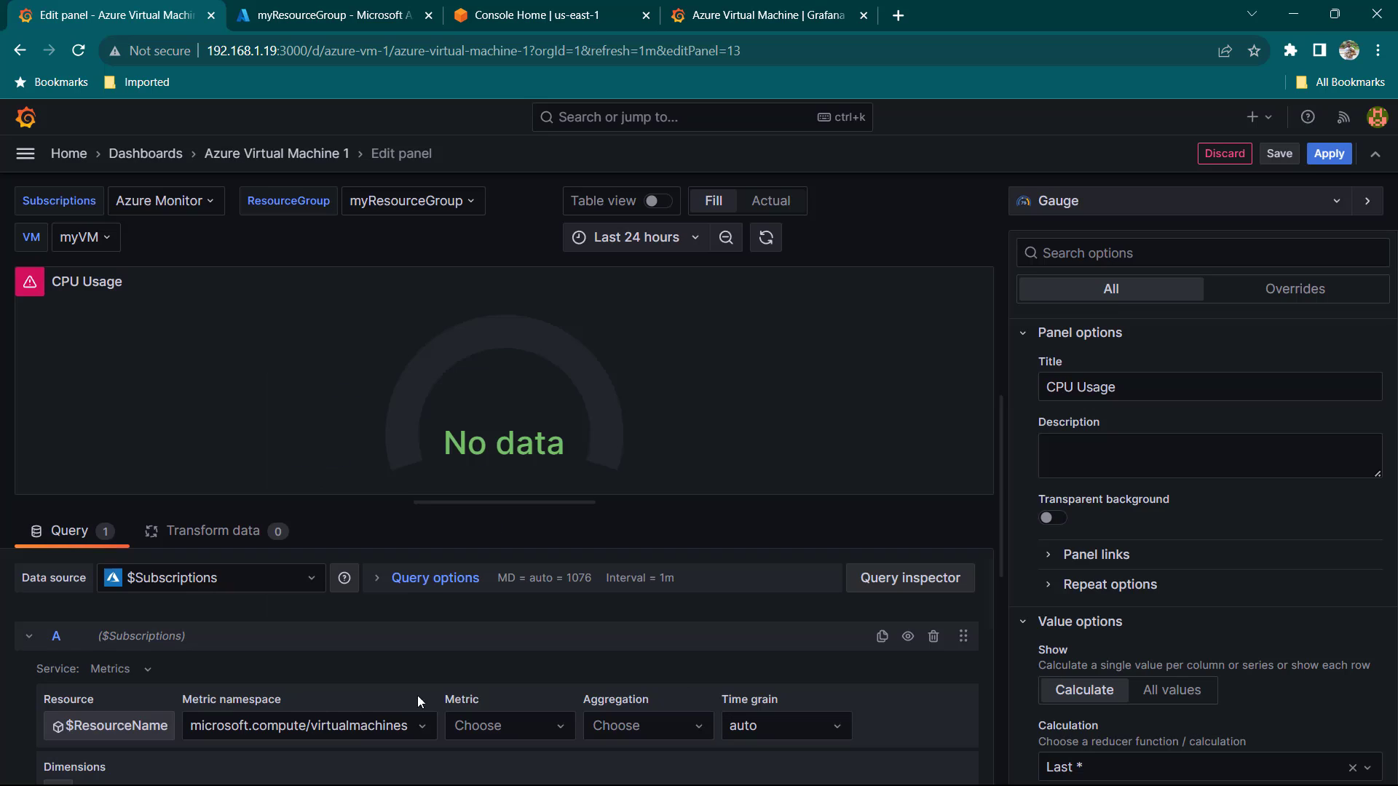
{"action": "scroll", "coordinate": [385, 680], "scroll_direction": "down", "scroll_amount": 1}
{"action": "left_click", "coordinate": [342, 639]}
{"action": "left_click", "coordinate": [343, 701]}
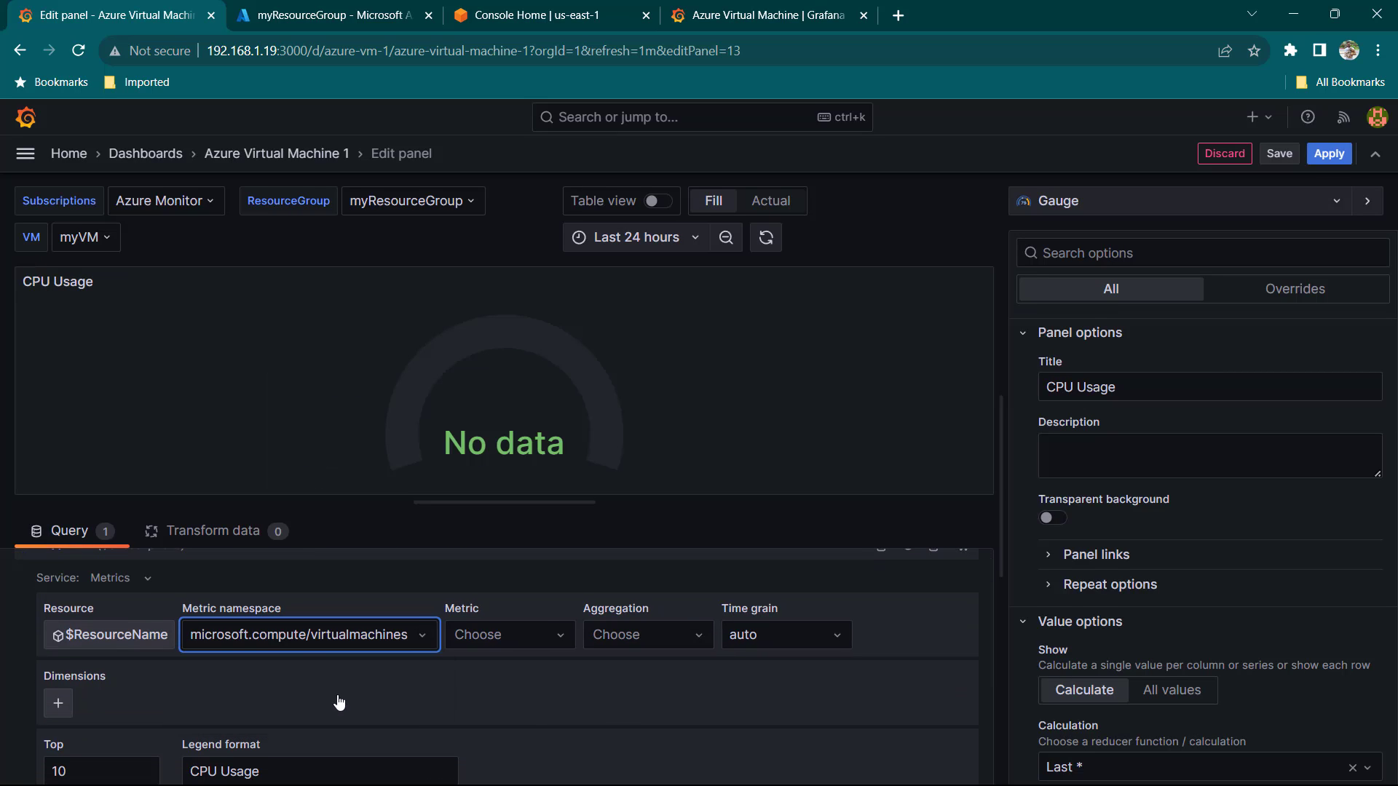
{"action": "left_click", "coordinate": [370, 688]}
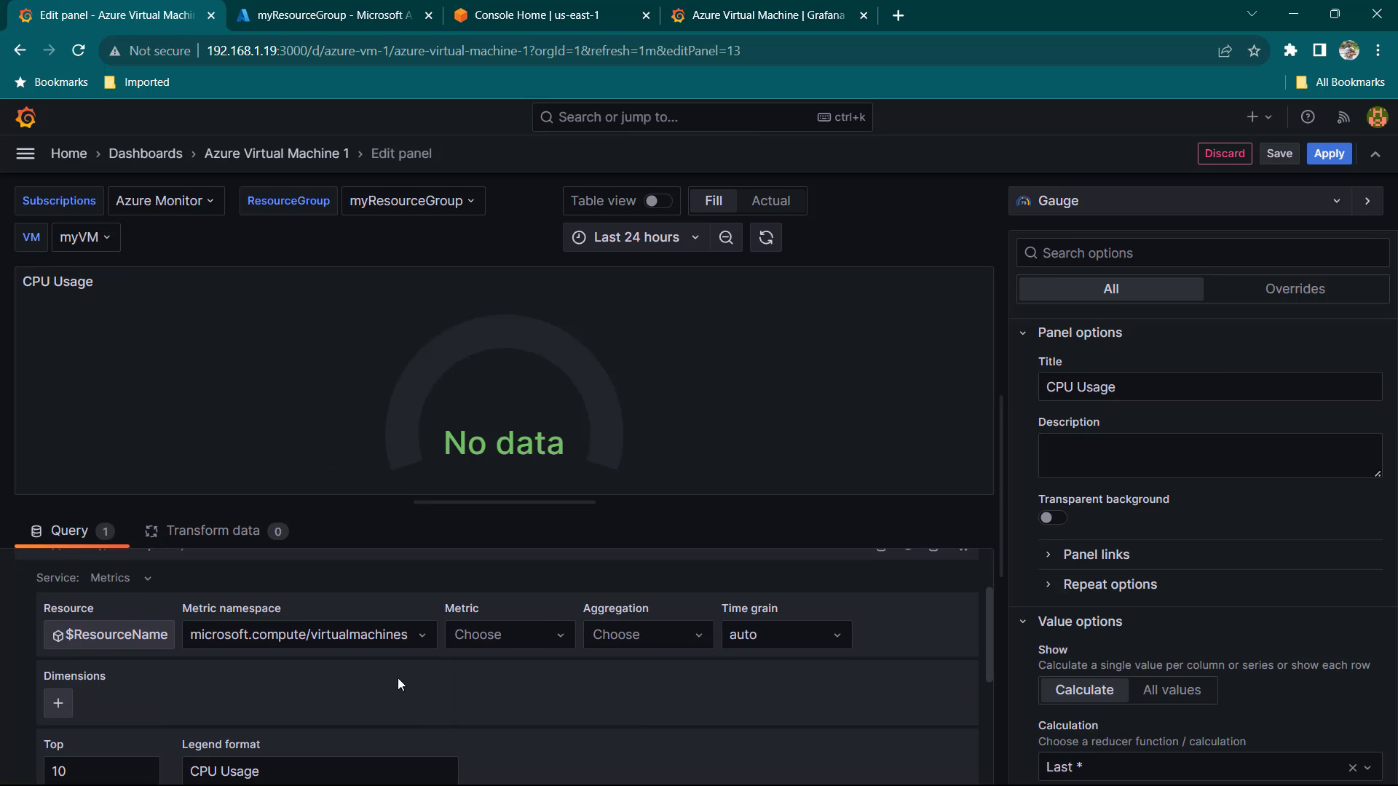
{"action": "scroll", "coordinate": [845, 618], "scroll_direction": "up", "scroll_amount": 1}
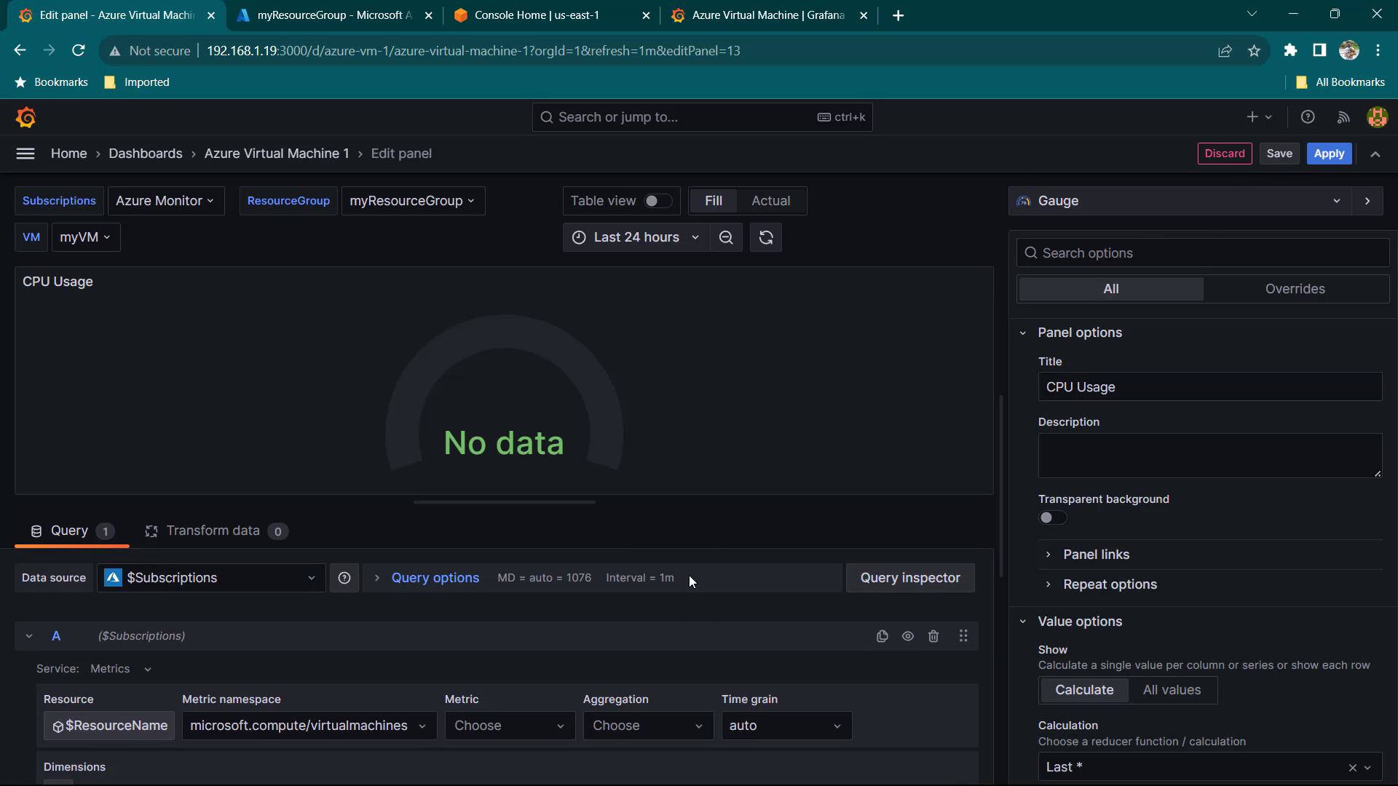
{"action": "scroll", "coordinate": [678, 586], "scroll_direction": "down", "scroll_amount": 3}
{"action": "scroll", "coordinate": [283, 680], "scroll_direction": "up", "scroll_amount": 2}
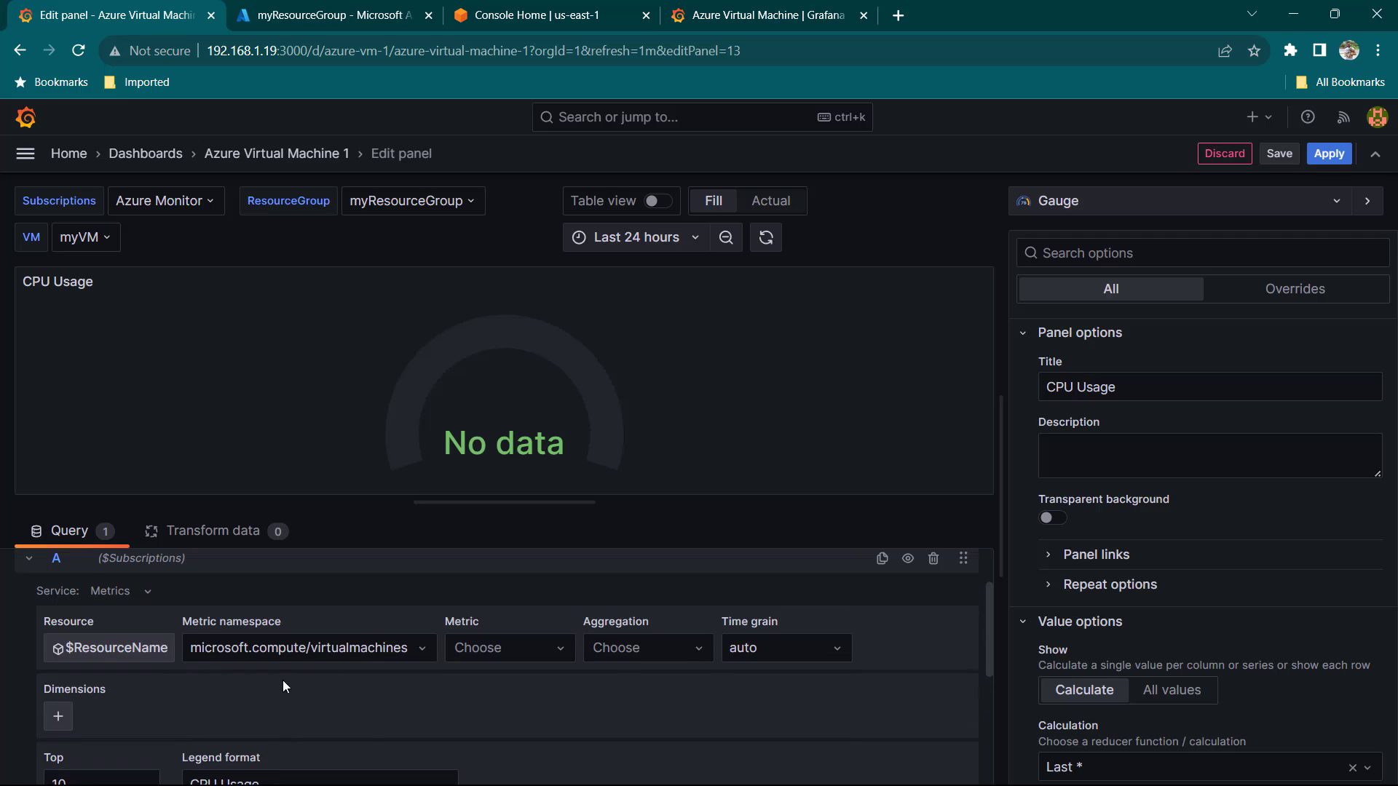
{"action": "scroll", "coordinate": [283, 684], "scroll_direction": "up", "scroll_amount": 1}
- Replace $ResourceName with myVM from Pay-As-You-Go > myResourceGroup as the query resource
{"action": "left_click", "coordinate": [150, 663]}
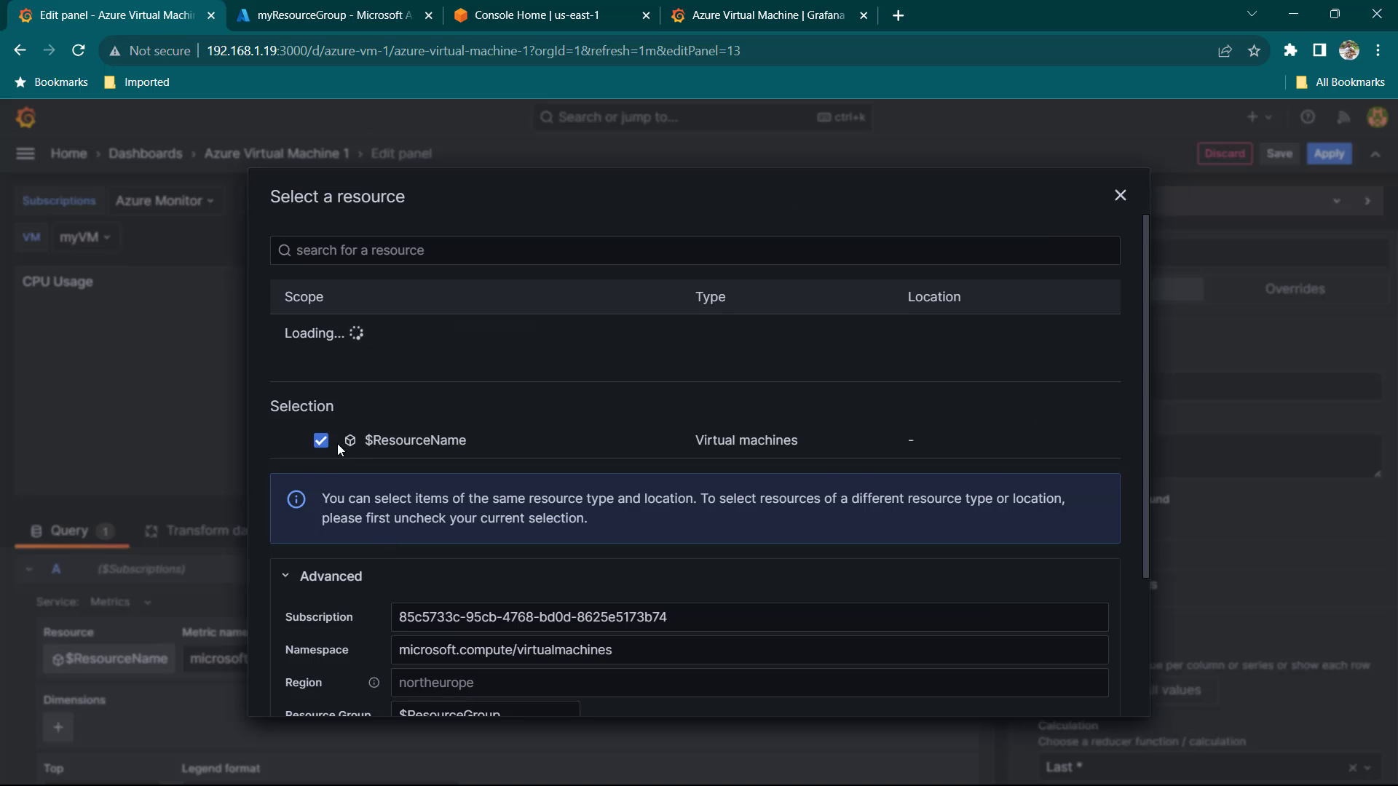
{"action": "left_click", "coordinate": [320, 410]}
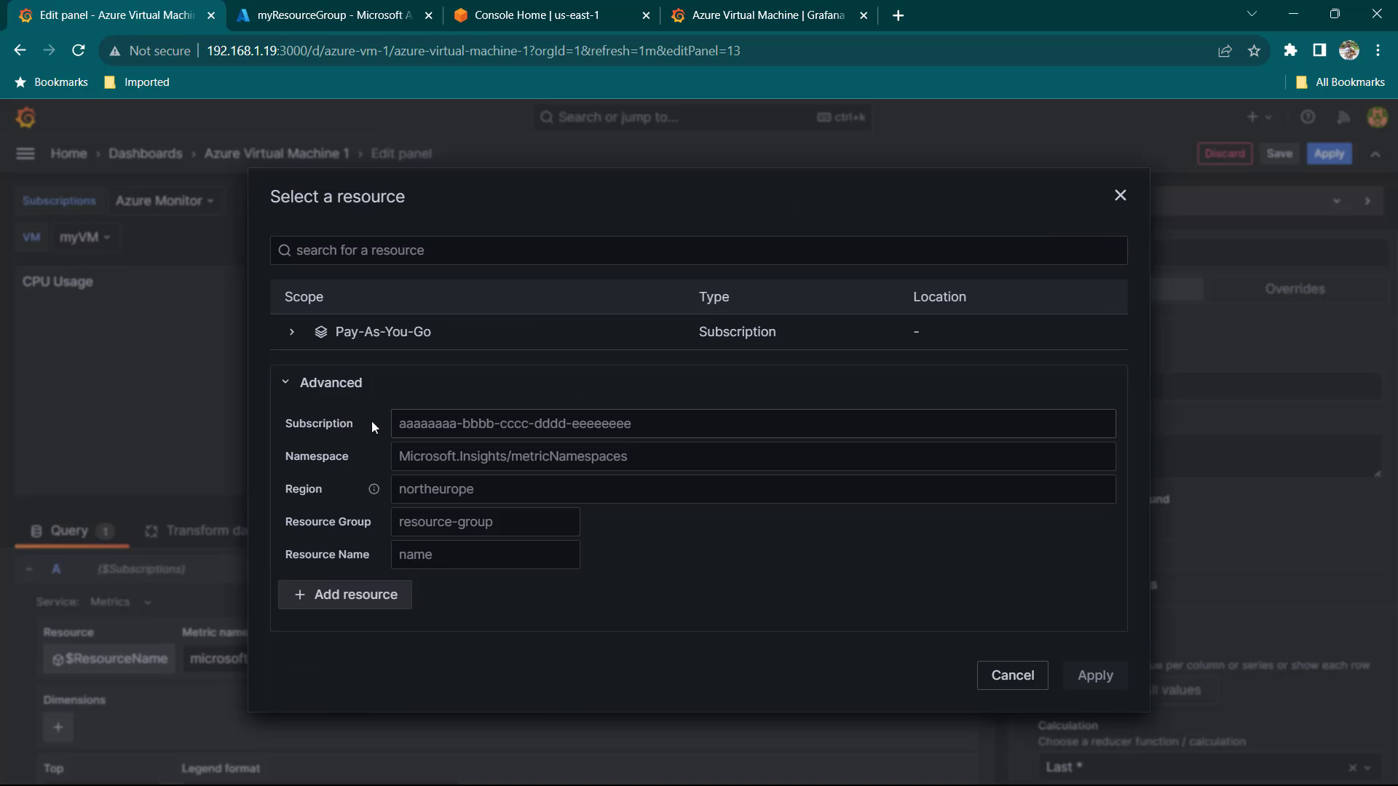
{"action": "left_click", "coordinate": [293, 332]}
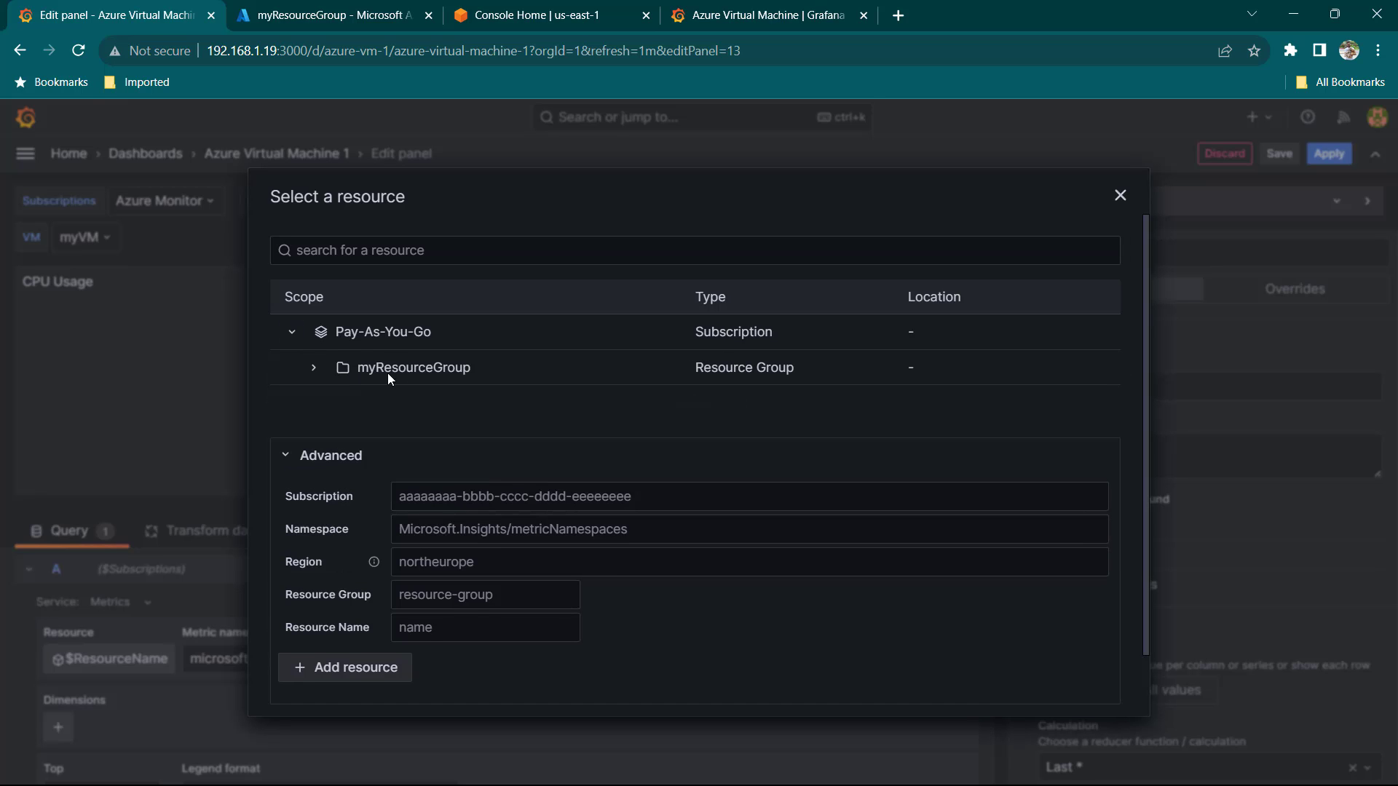
{"action": "left_click", "coordinate": [313, 367]}
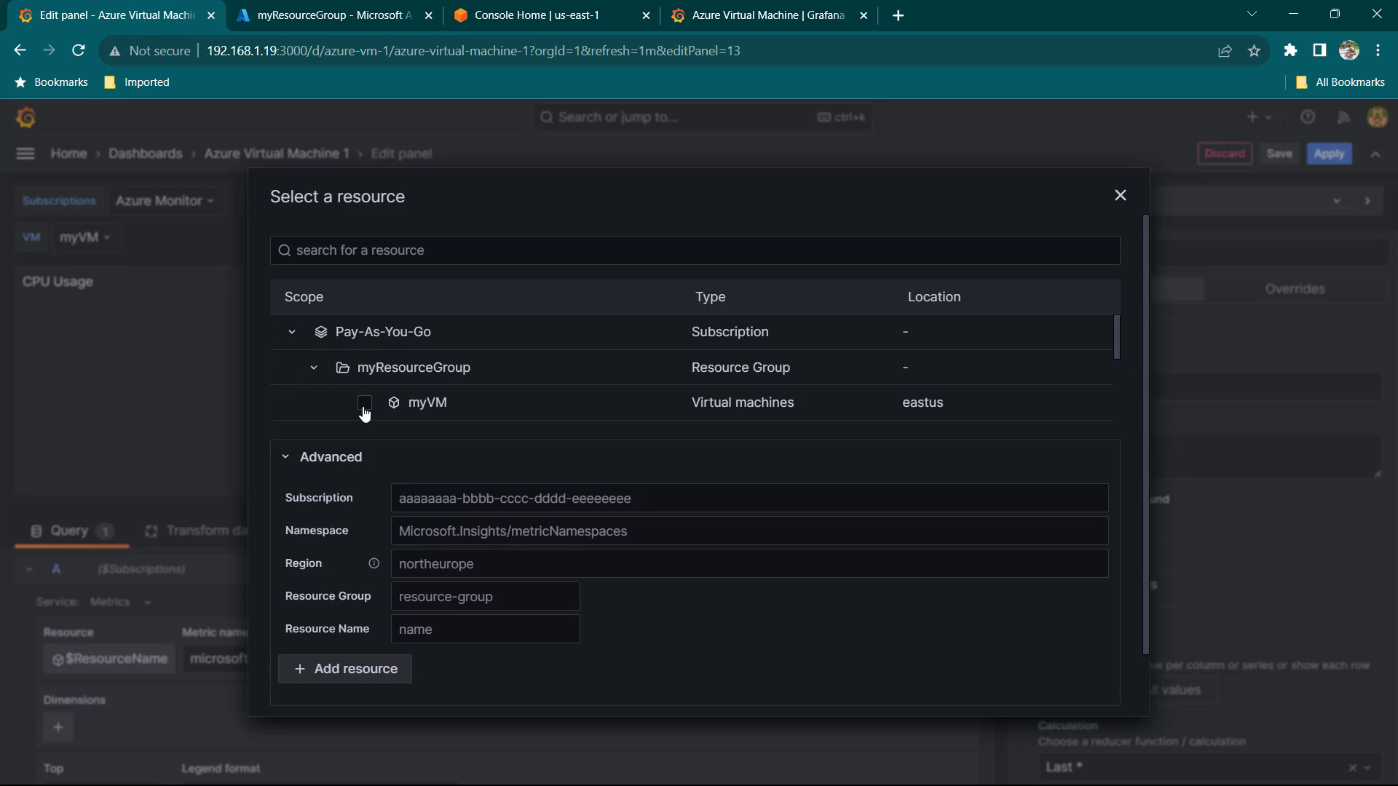
{"action": "left_click", "coordinate": [364, 405]}
{"action": "scroll", "coordinate": [978, 551], "scroll_direction": "down", "scroll_amount": 3}
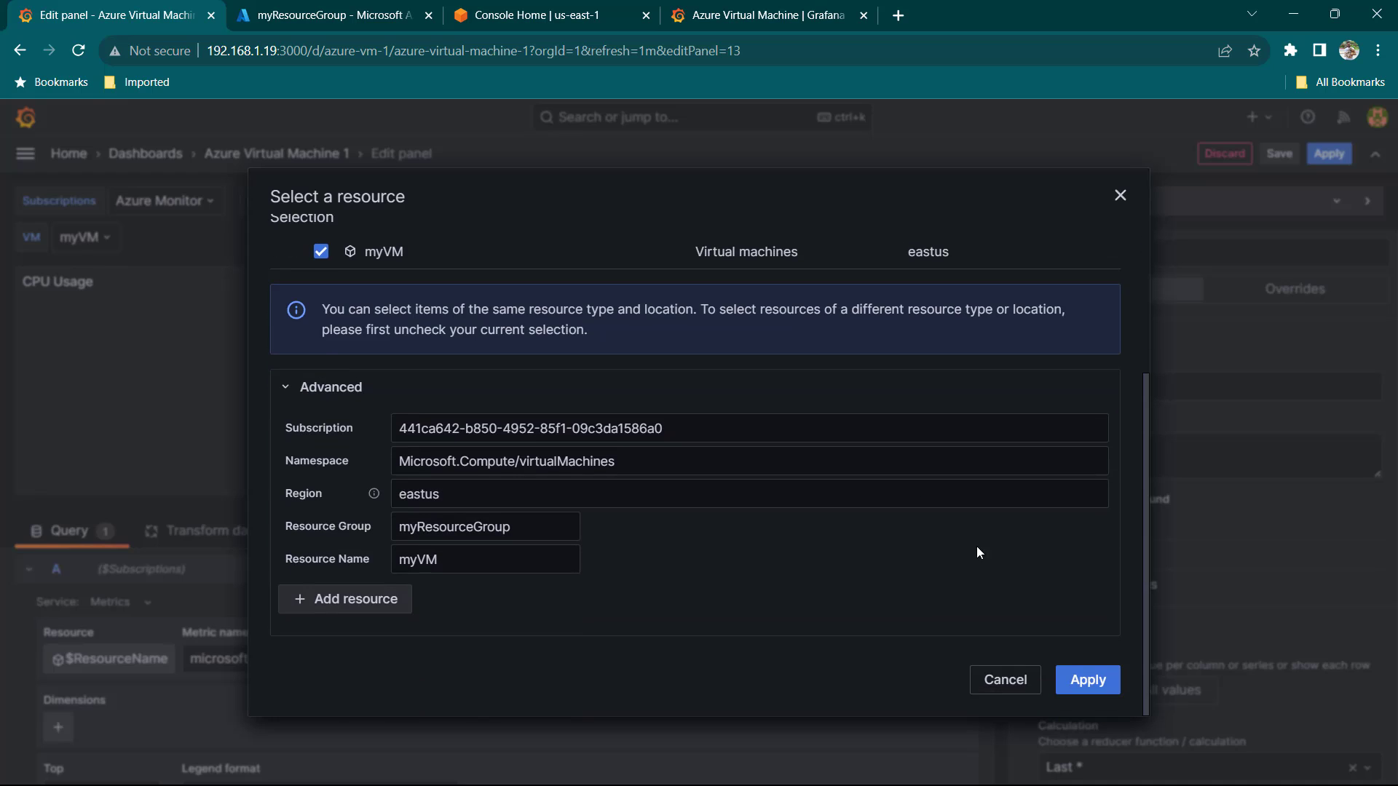
{"action": "left_click", "coordinate": [1088, 679]}
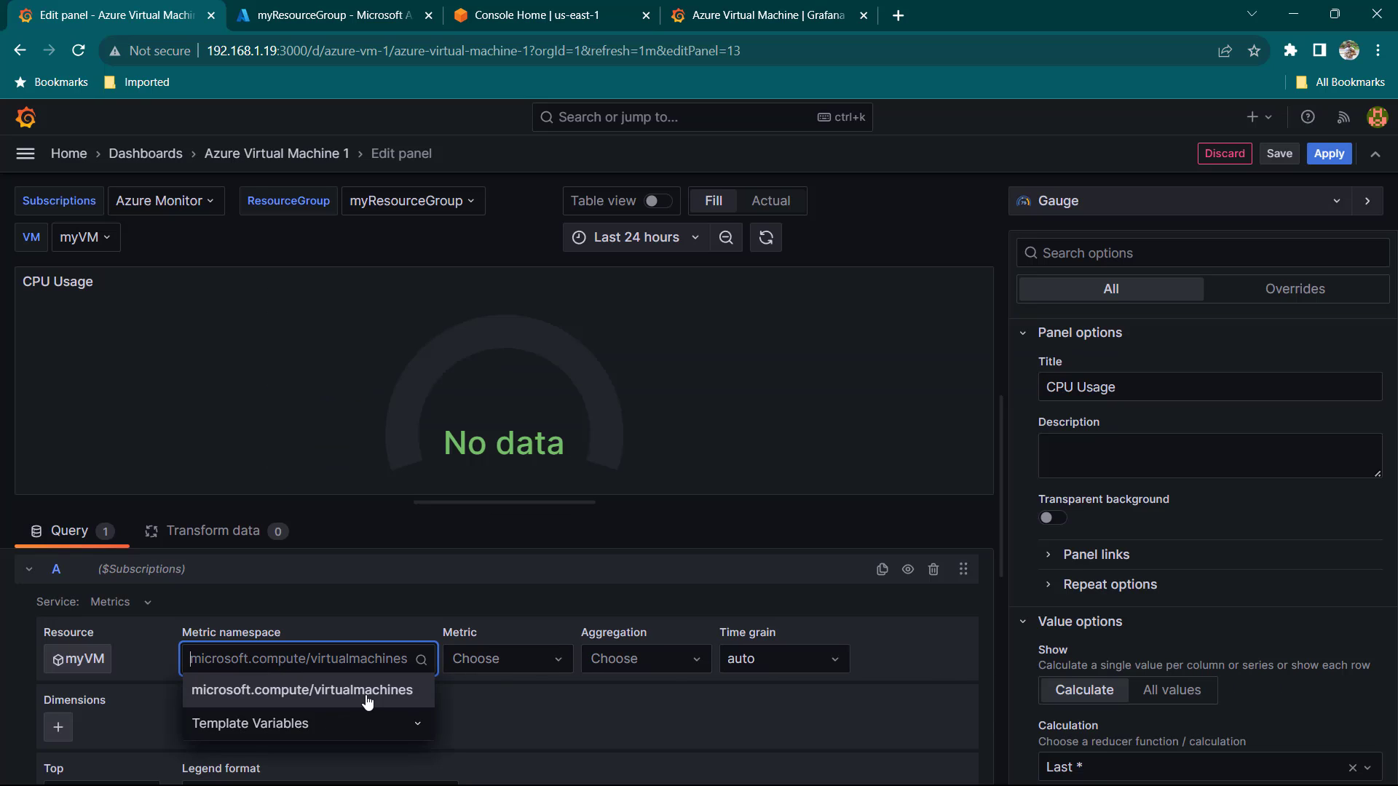
- Choose Percentage CPU as the metric and apply the CPU Usage panel changes
{"action": "left_click", "coordinate": [558, 662]}
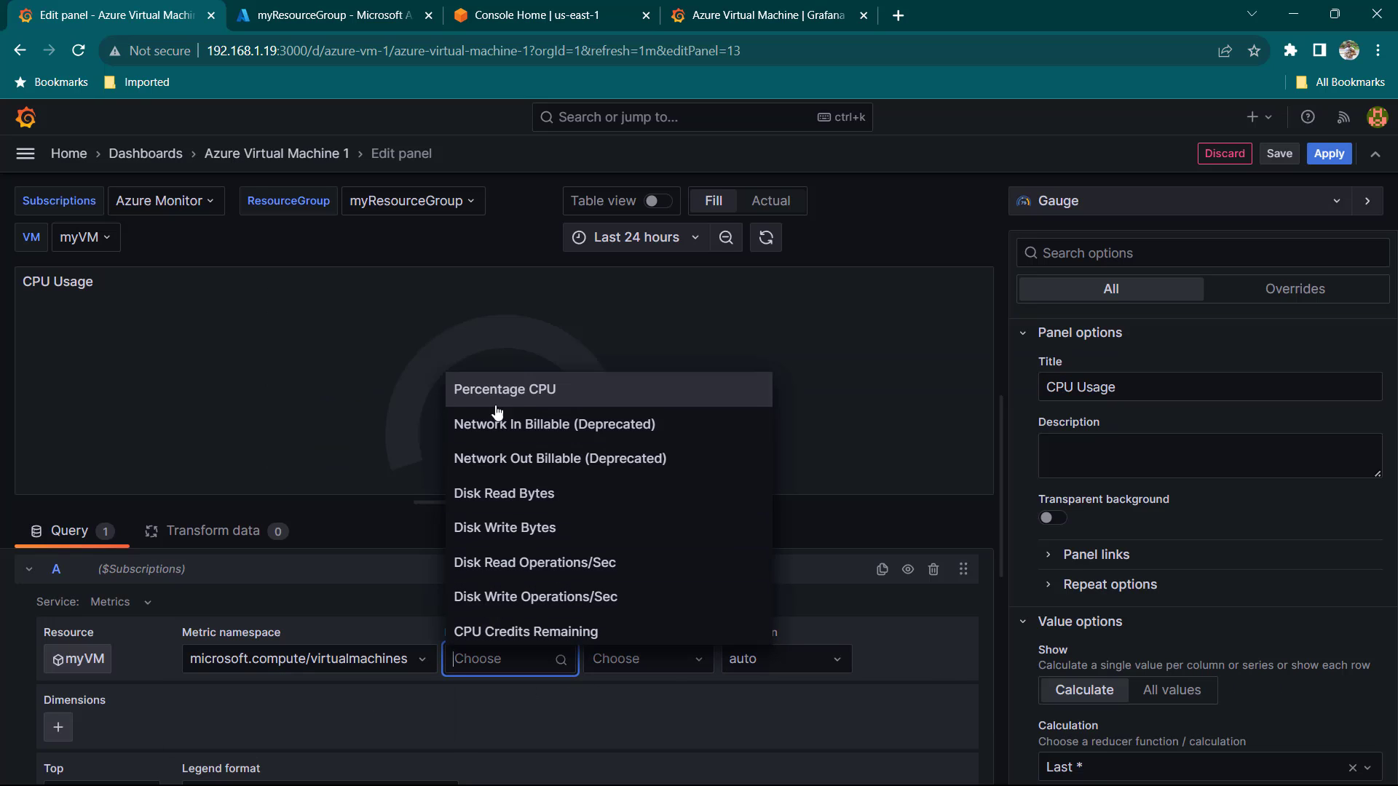
{"action": "left_click", "coordinate": [579, 389]}
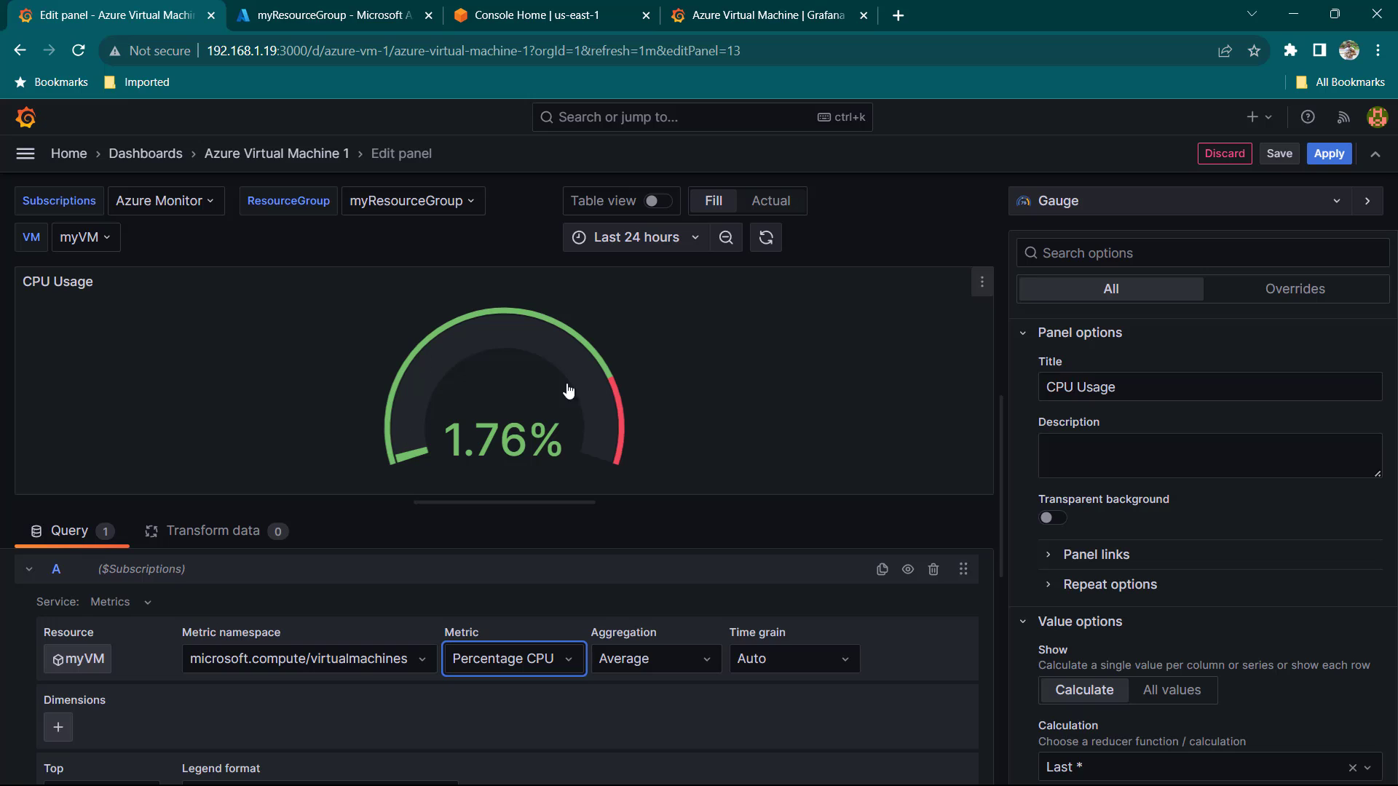
{"action": "left_click", "coordinate": [1329, 153]}
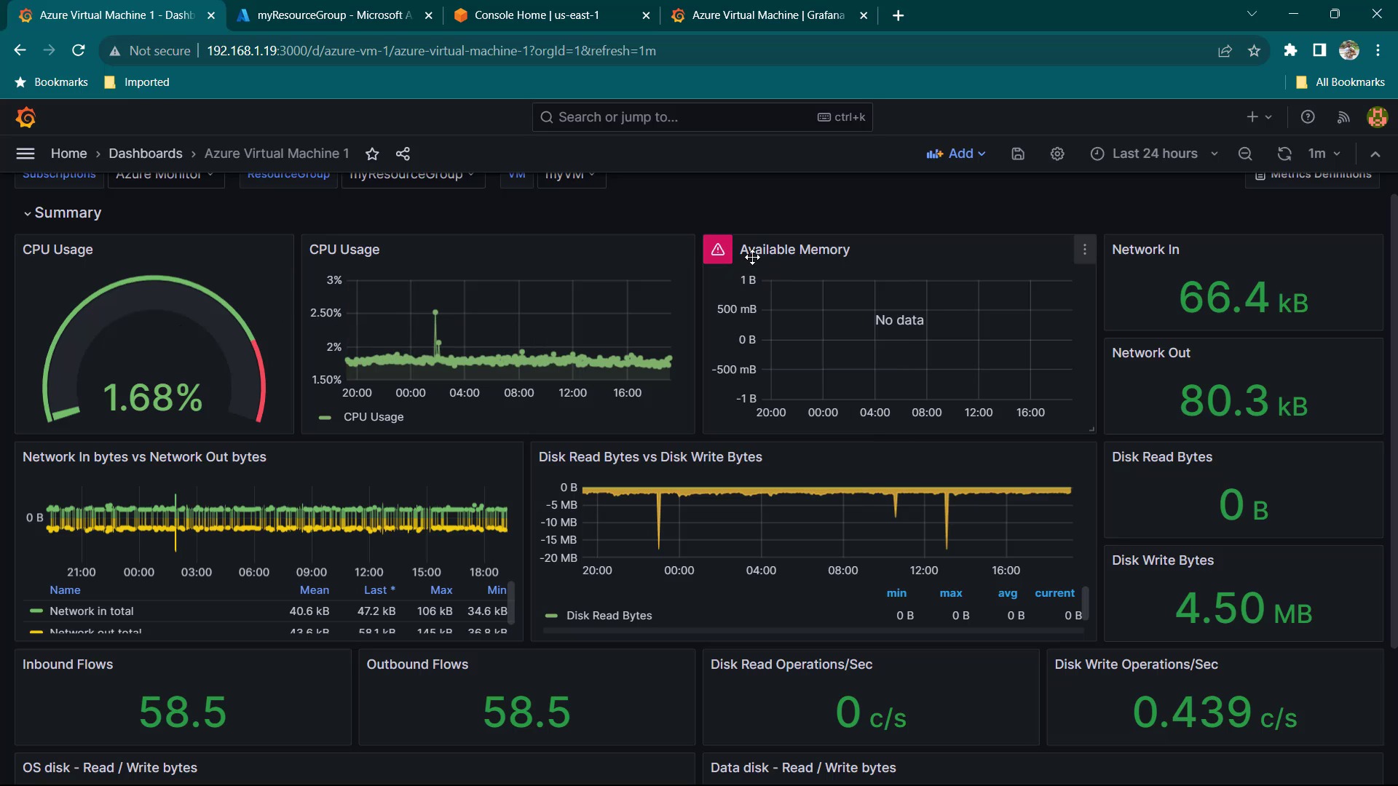
{"action": "scroll", "coordinate": [951, 339], "scroll_direction": "down", "scroll_amount": 2}
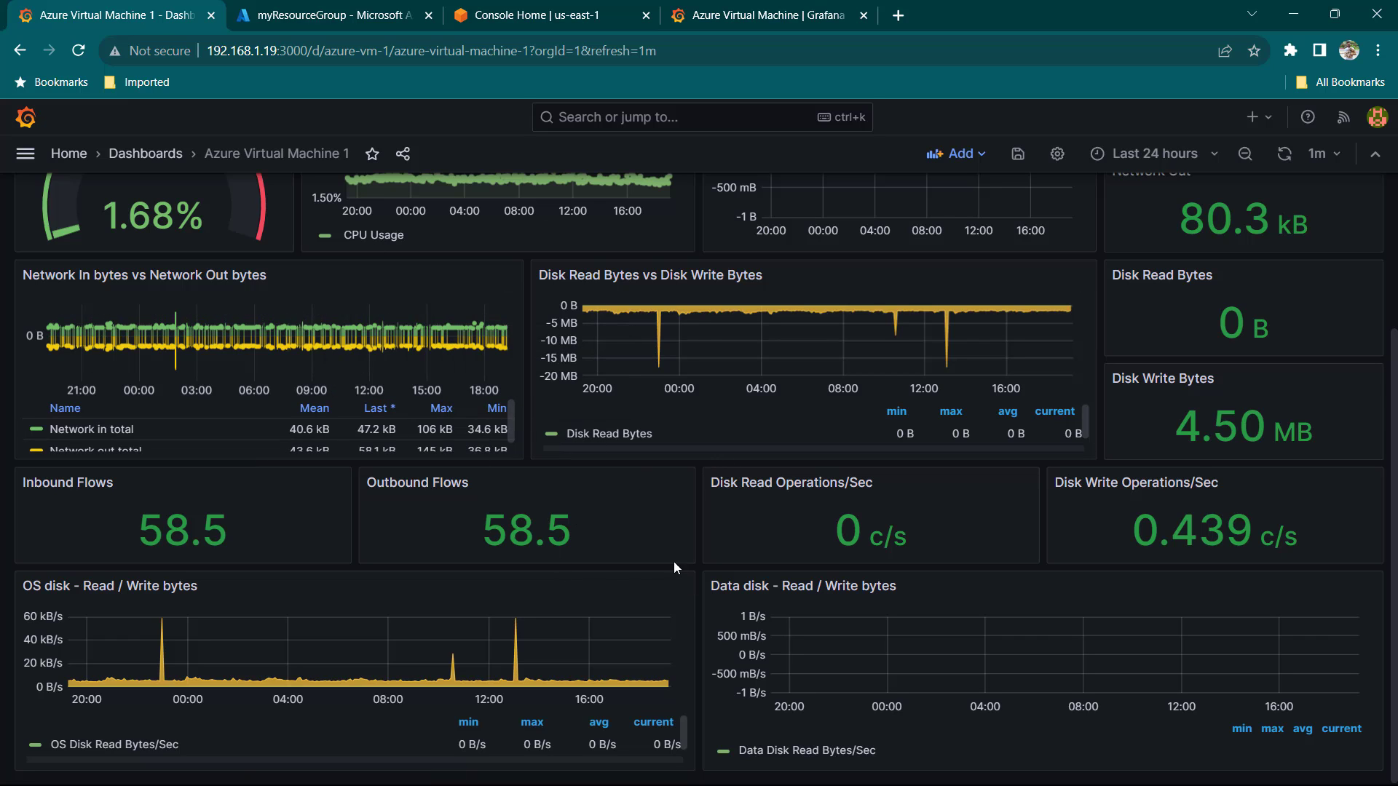
{"action": "scroll", "coordinate": [686, 557], "scroll_direction": "up", "scroll_amount": 3}
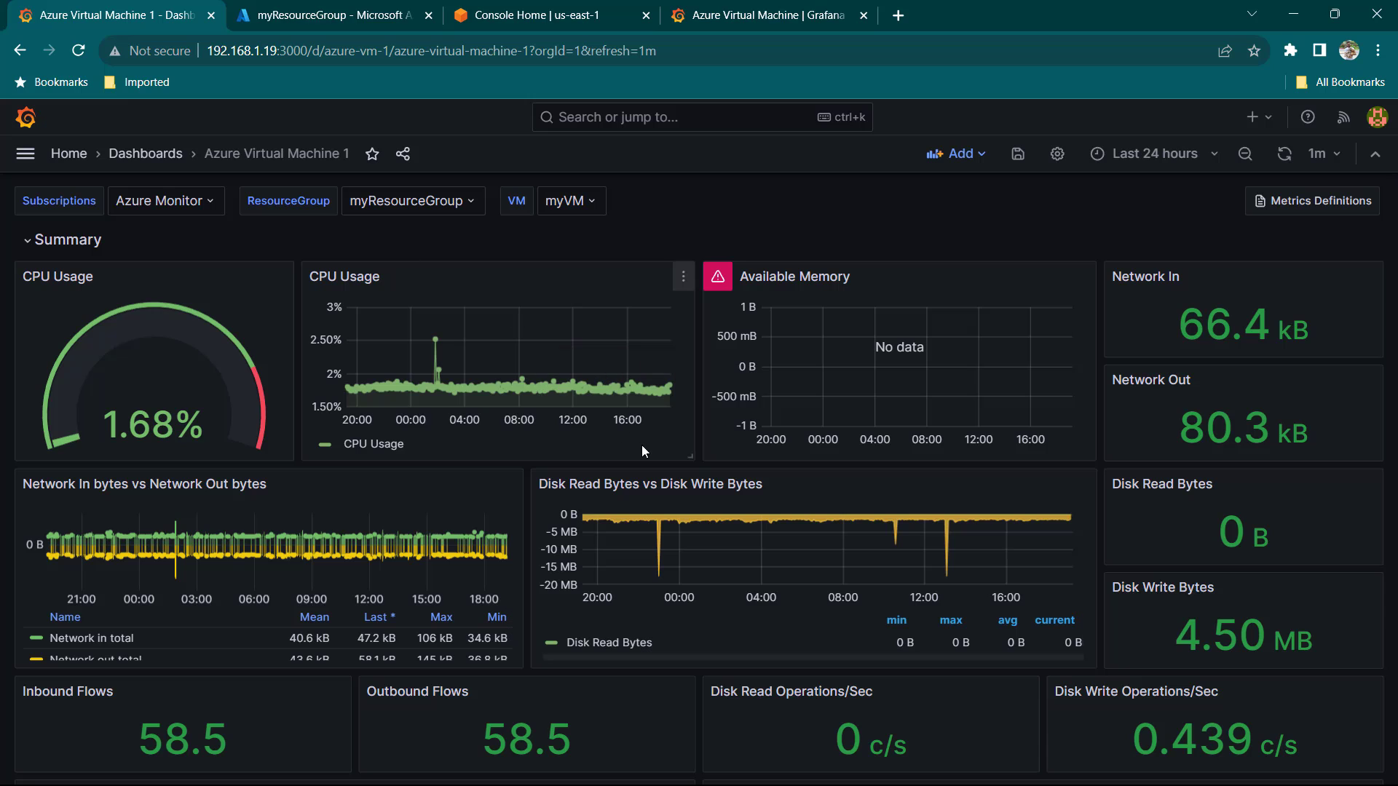
{"action": "scroll", "coordinate": [641, 510], "scroll_direction": "down", "scroll_amount": 3}
{"action": "scroll", "coordinate": [734, 572], "scroll_direction": "up", "scroll_amount": 3}
- Leave the dashboard discarding unsaved changes, and close the Azure portal page
{"action": "left_click", "coordinate": [25, 120]}
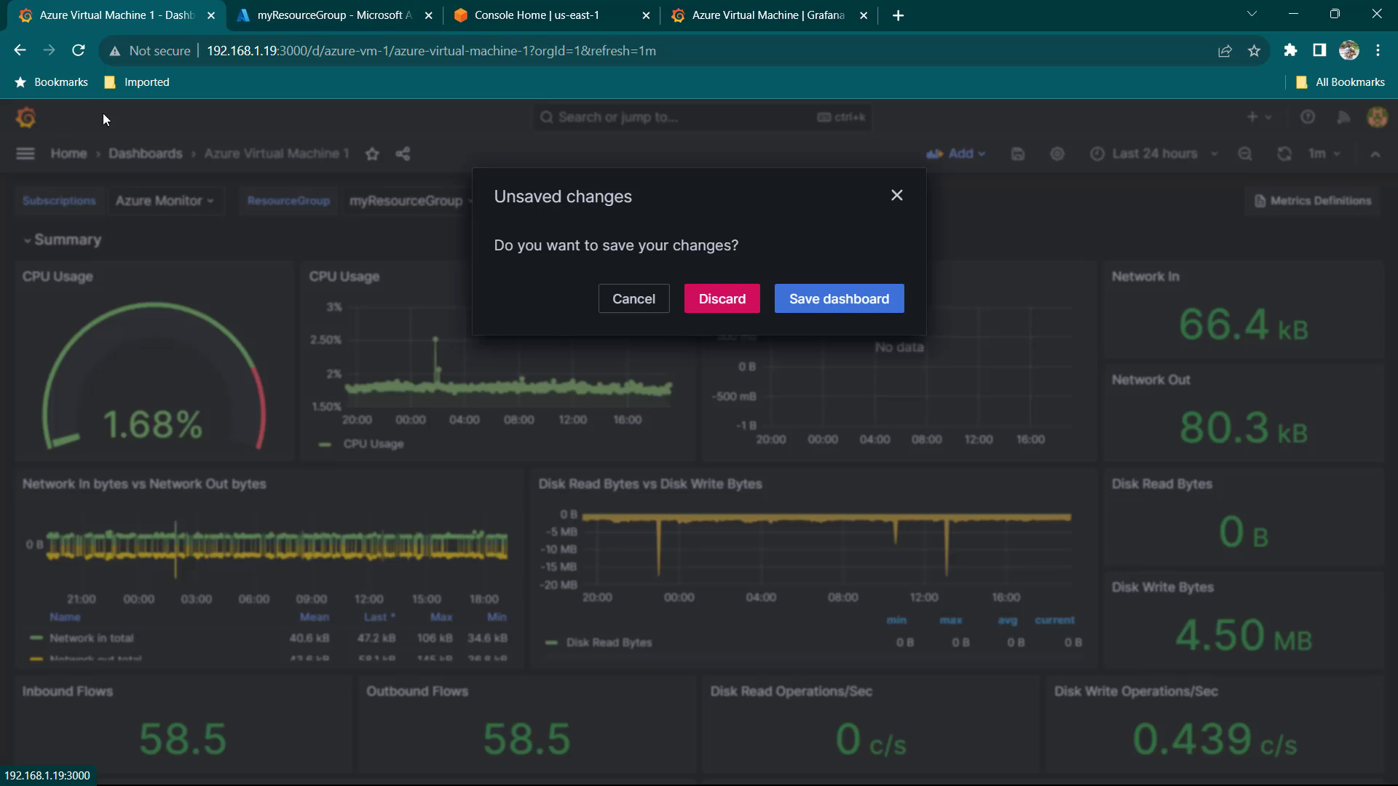
{"action": "left_click", "coordinate": [720, 297]}
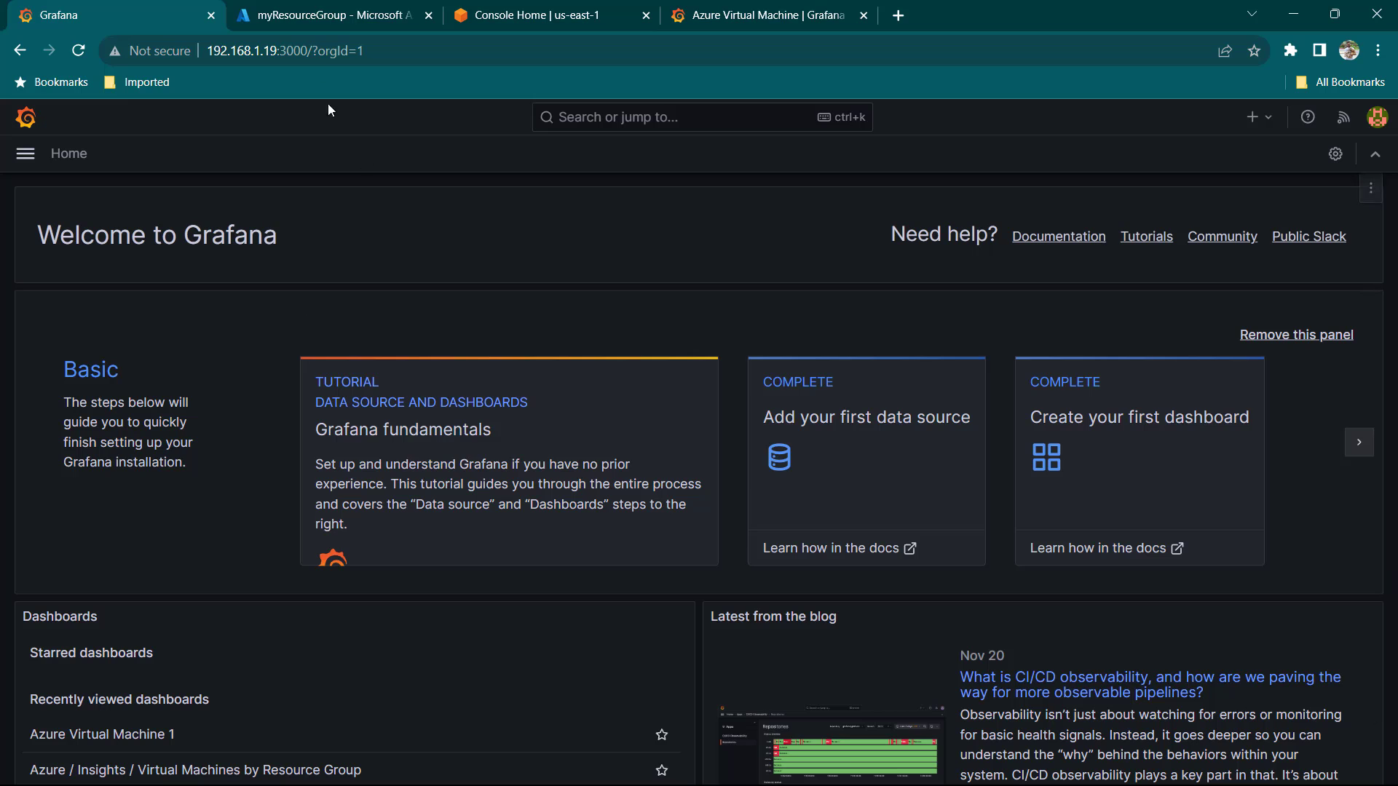
{"action": "left_click", "coordinate": [356, 8]}
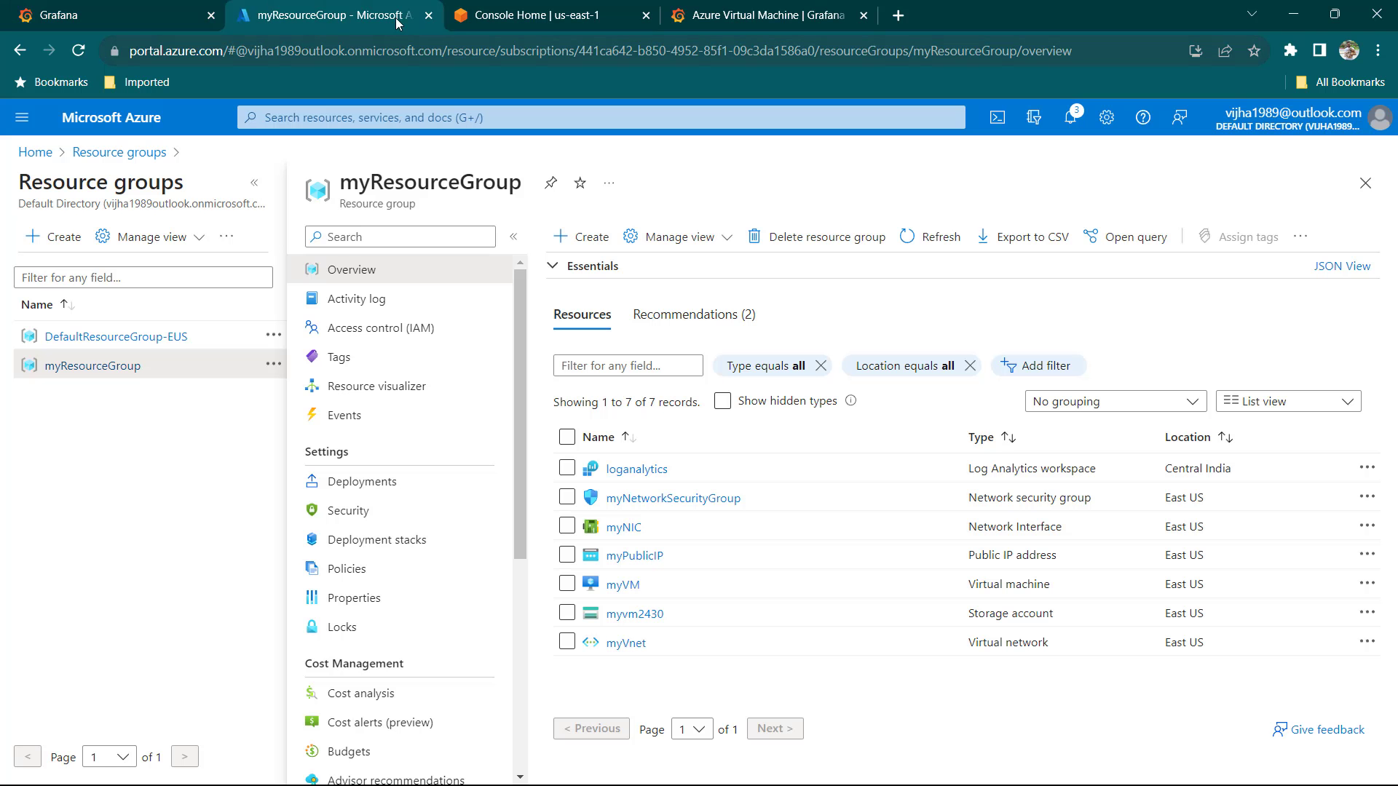
{"action": "left_click", "coordinate": [428, 16]}
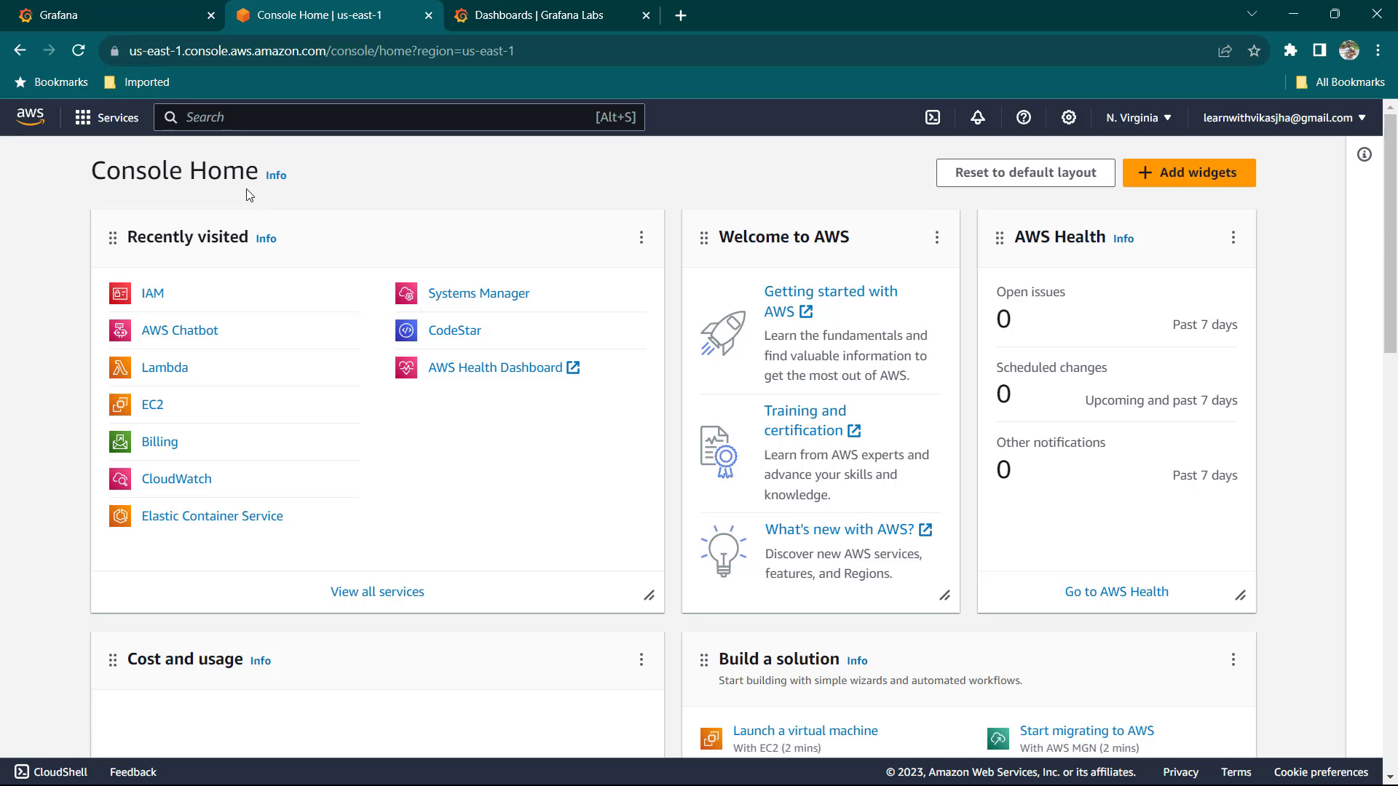
- Go to Connections > Add new connection and search for 'cloudwat'
{"action": "left_click", "coordinate": [131, 15]}
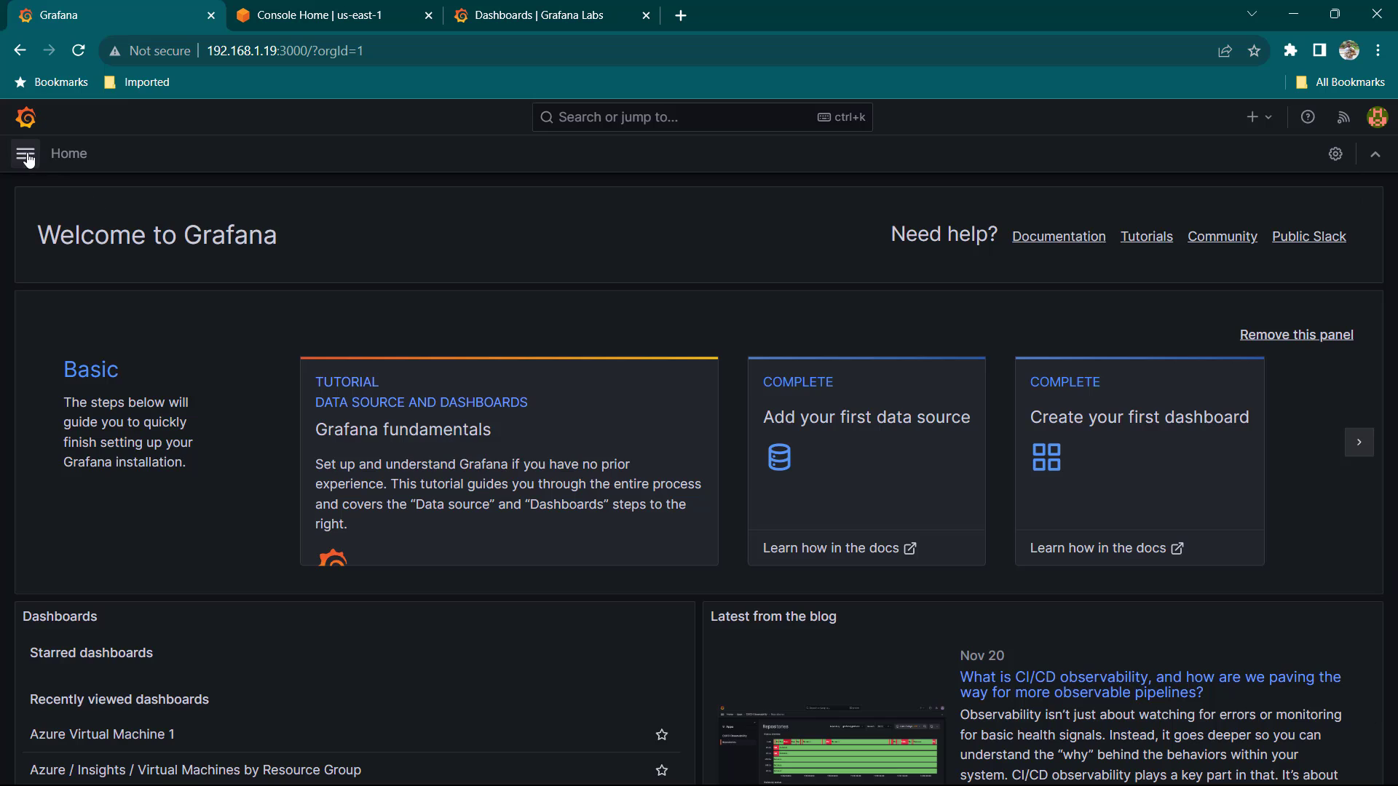
{"action": "left_click", "coordinate": [24, 153]}
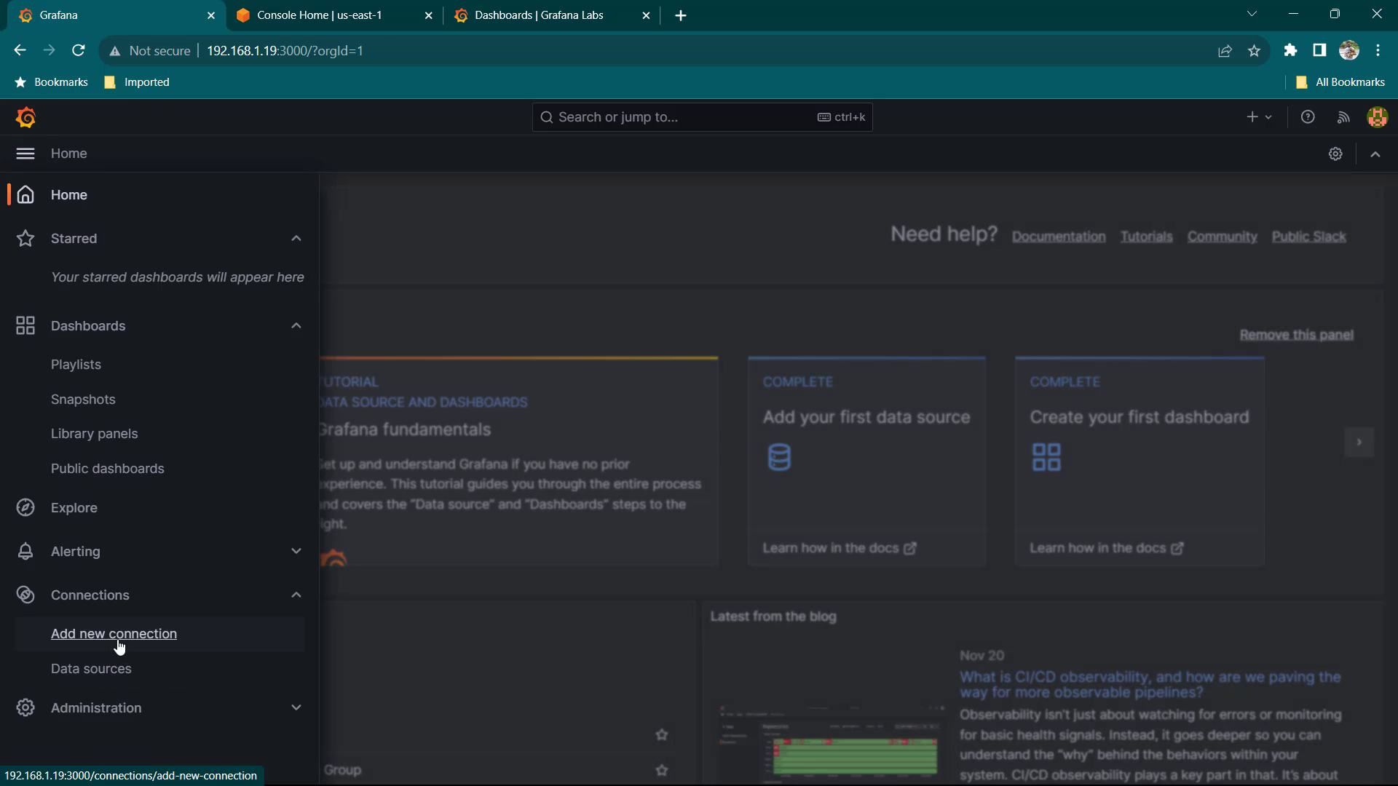
{"action": "left_click", "coordinate": [83, 639]}
{"action": "left_click", "coordinate": [593, 309]}
{"action": "type", "text": "aws"}
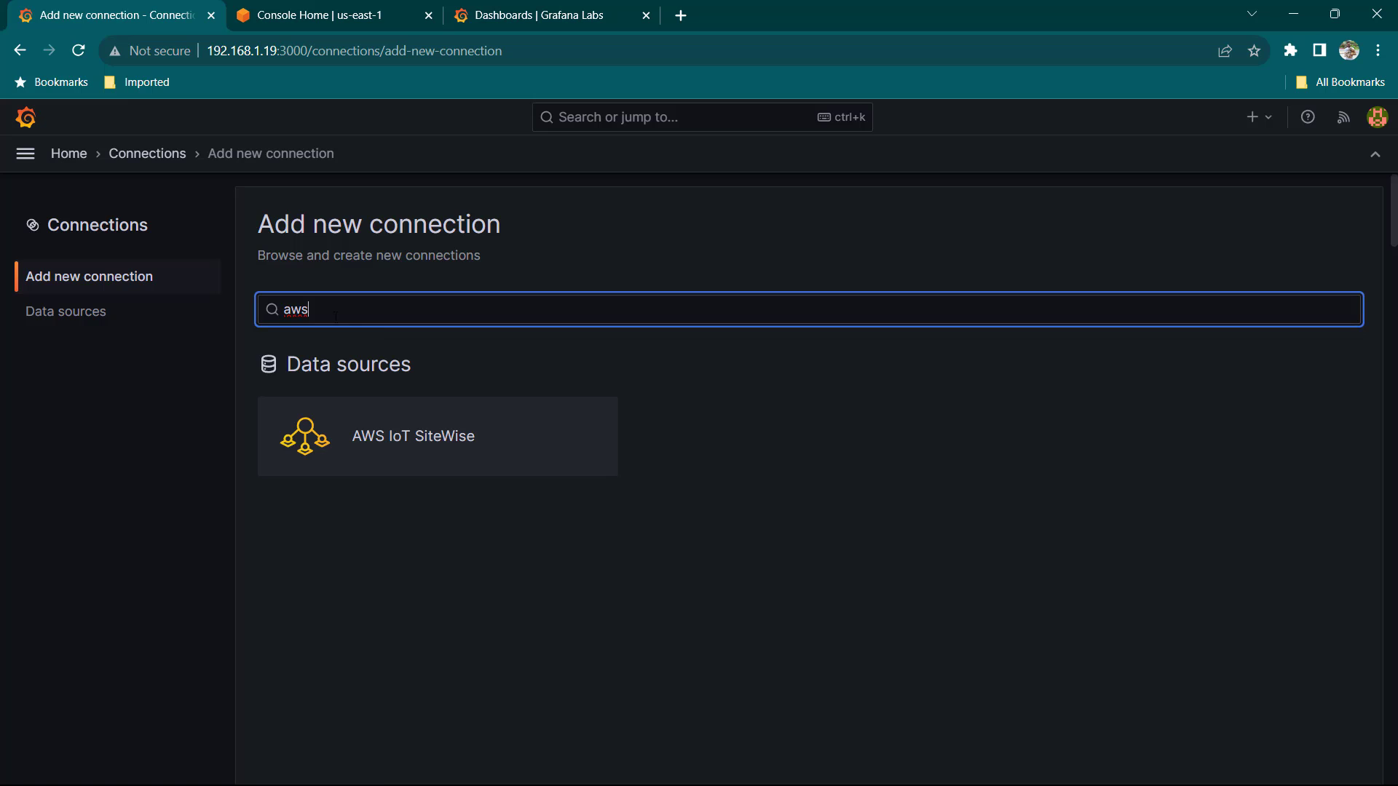
{"action": "key", "text": "BackSpace"}
{"action": "type", "text": "cloudwat"}
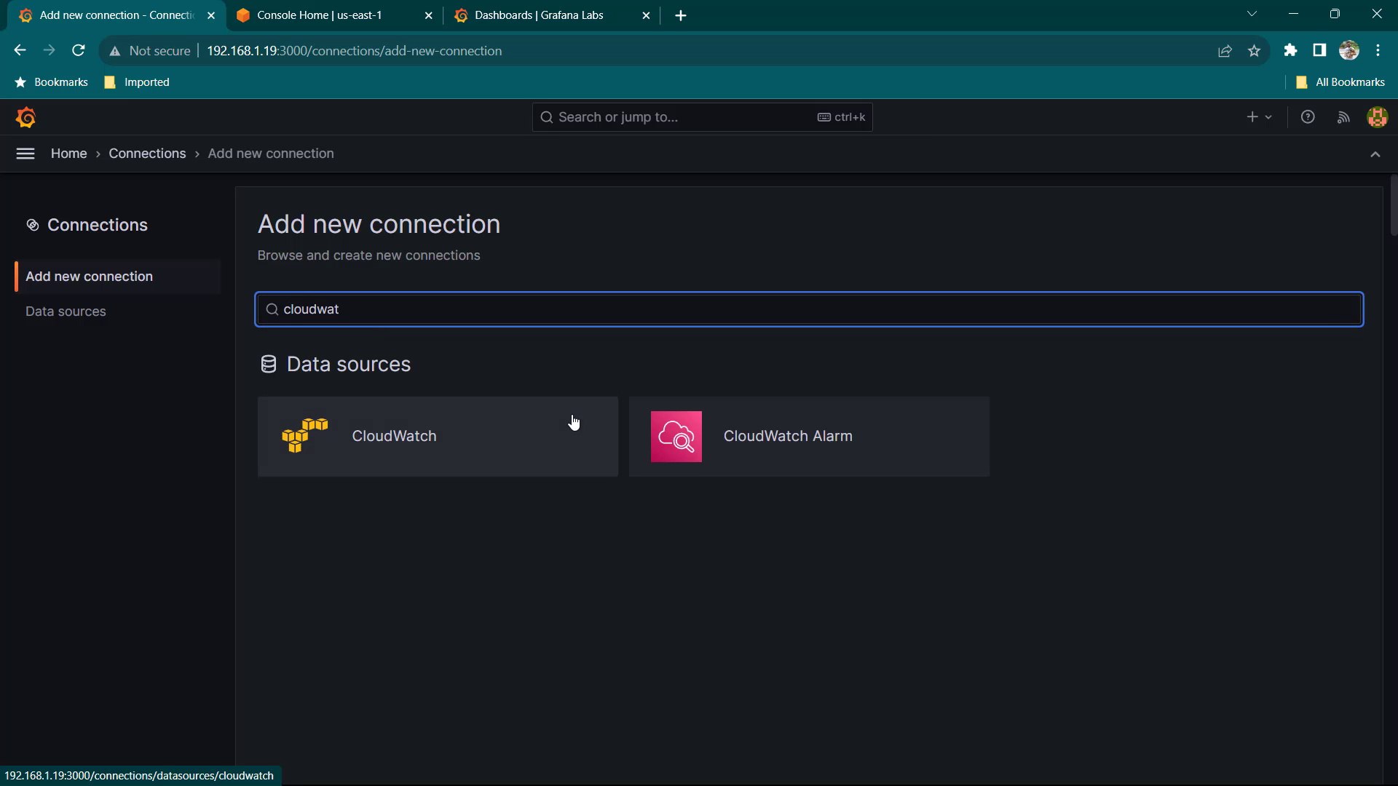
- Create a new CloudWatch data source
{"action": "left_click", "coordinate": [444, 459]}
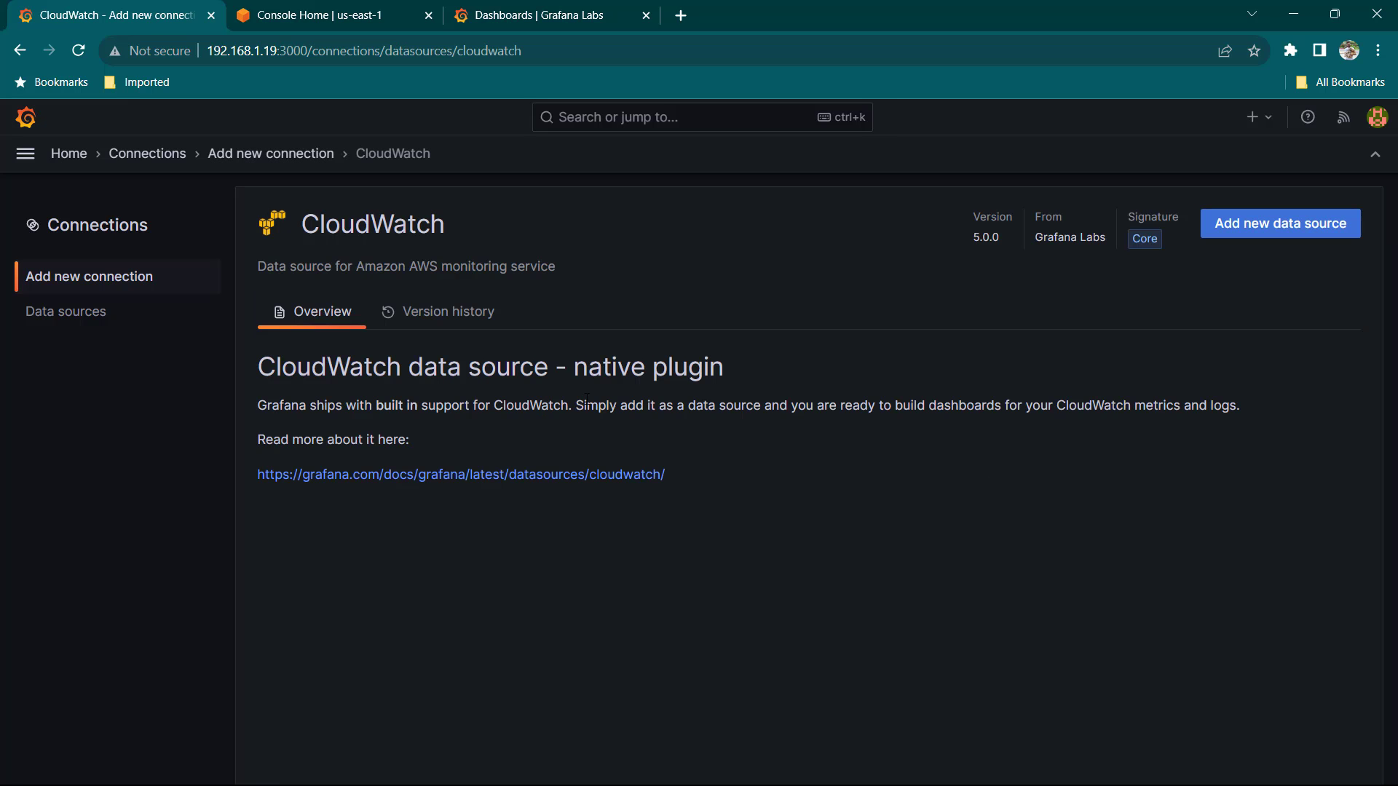
{"action": "left_click", "coordinate": [1293, 226]}
{"action": "scroll", "coordinate": [464, 441], "scroll_direction": "down", "scroll_amount": 1}
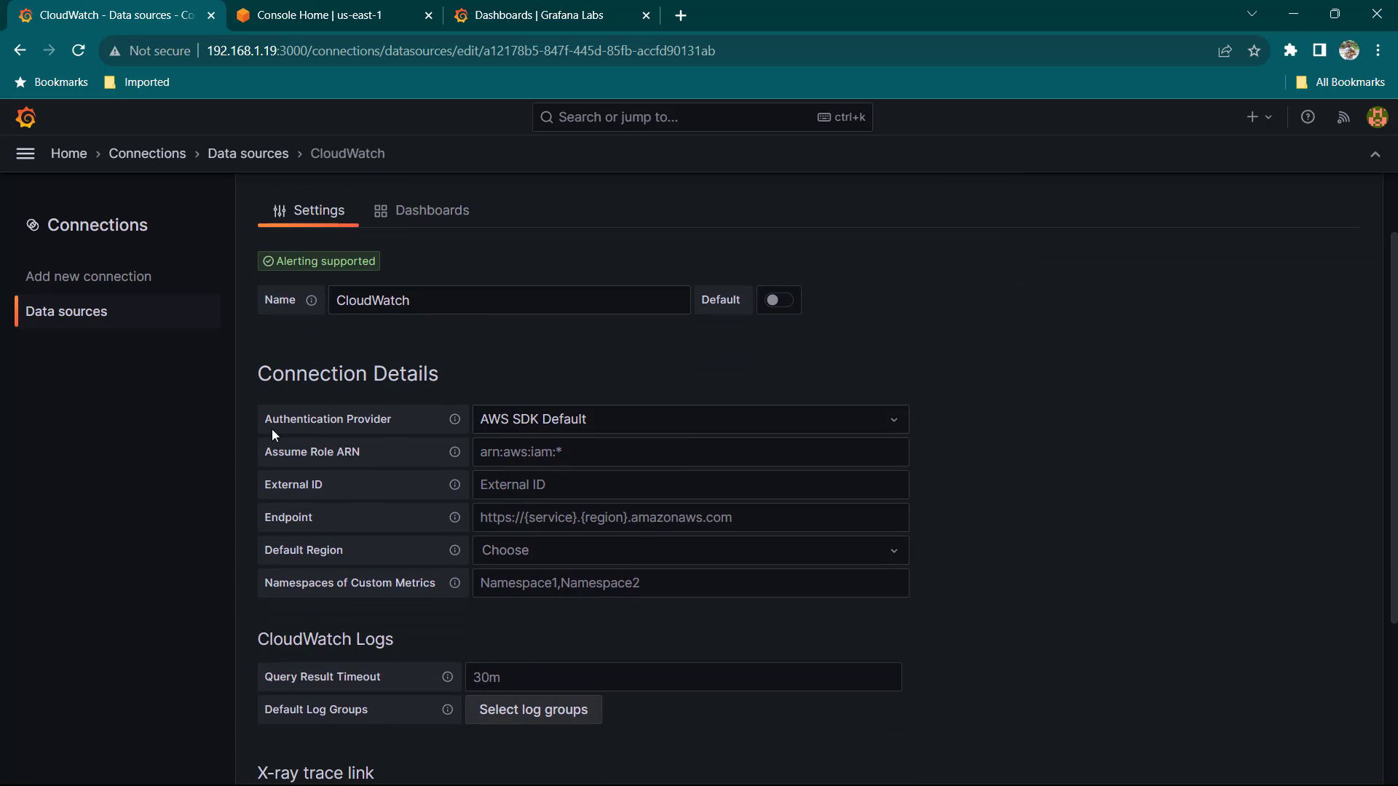
- Set its Authentication Provider to Access & secret key, leaving the key fields empty
{"action": "left_click", "coordinate": [624, 421]}
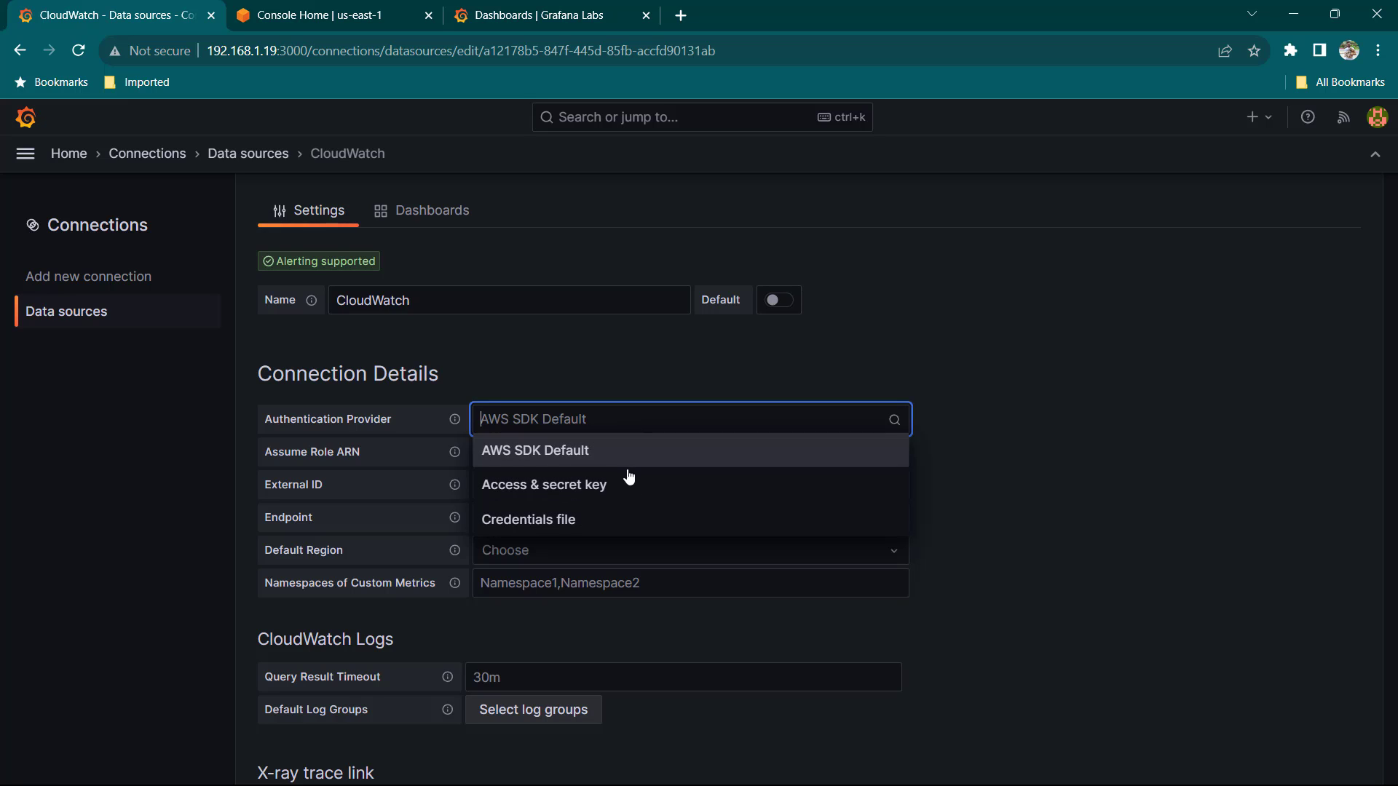
{"action": "left_click", "coordinate": [589, 485]}
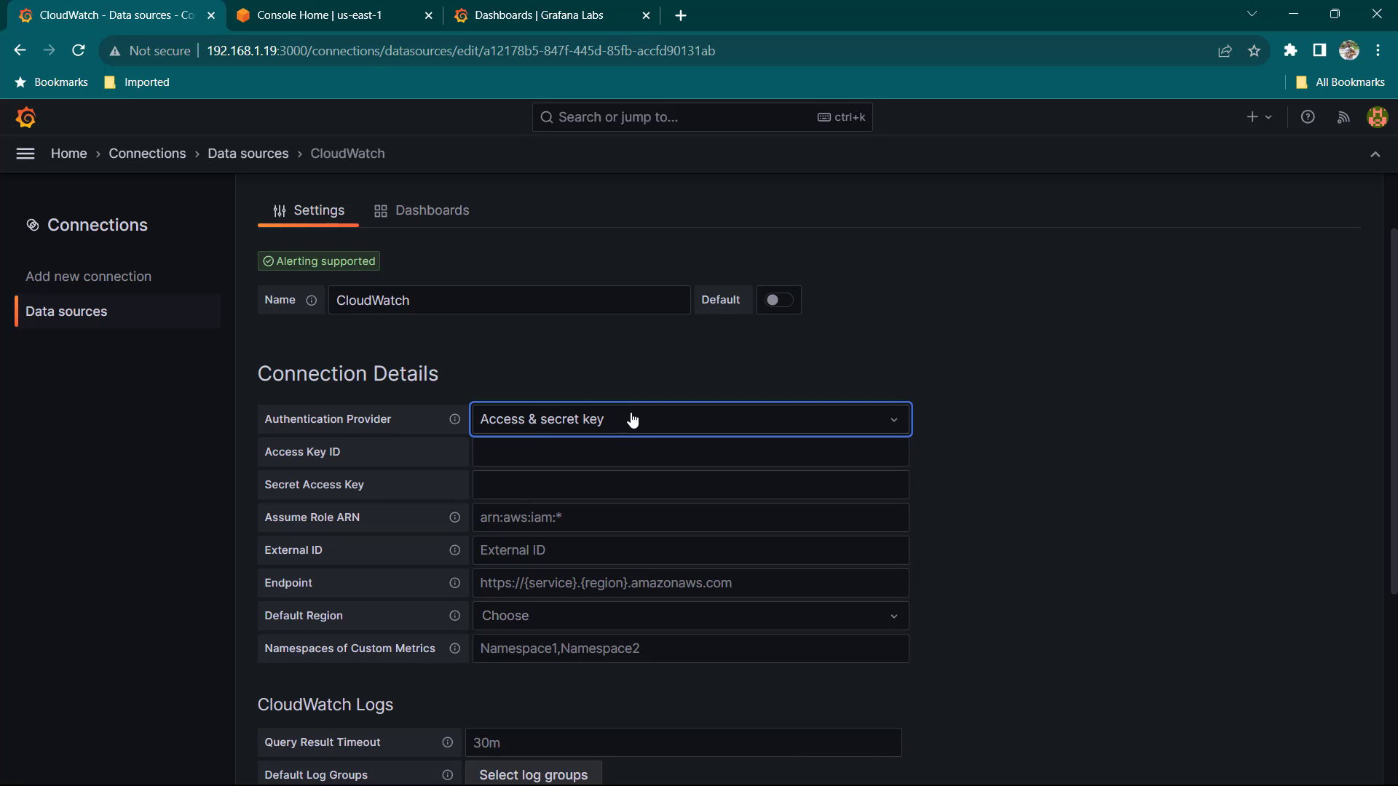
{"action": "scroll", "coordinate": [481, 451], "scroll_direction": "down", "scroll_amount": 4}
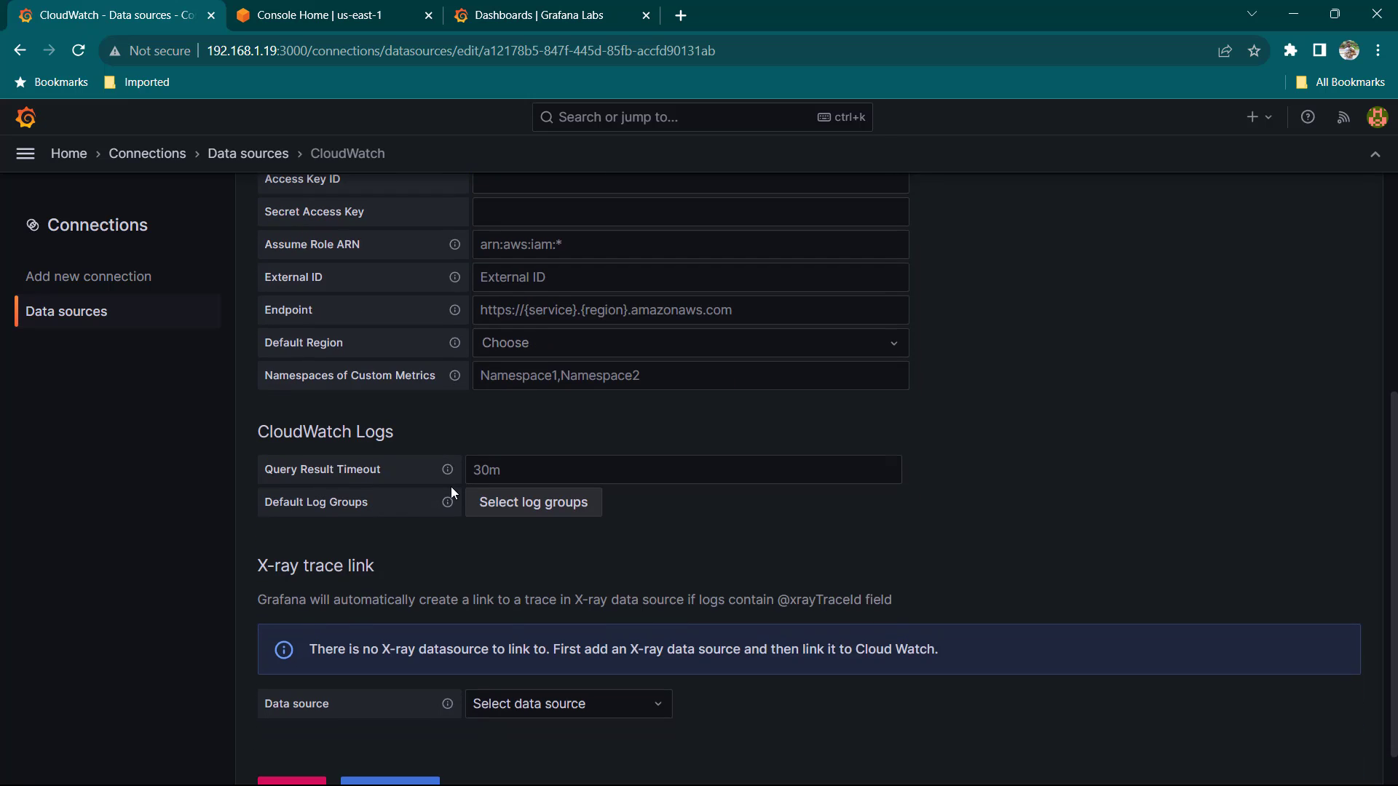
{"action": "scroll", "coordinate": [503, 510], "scroll_direction": "up", "scroll_amount": 3}
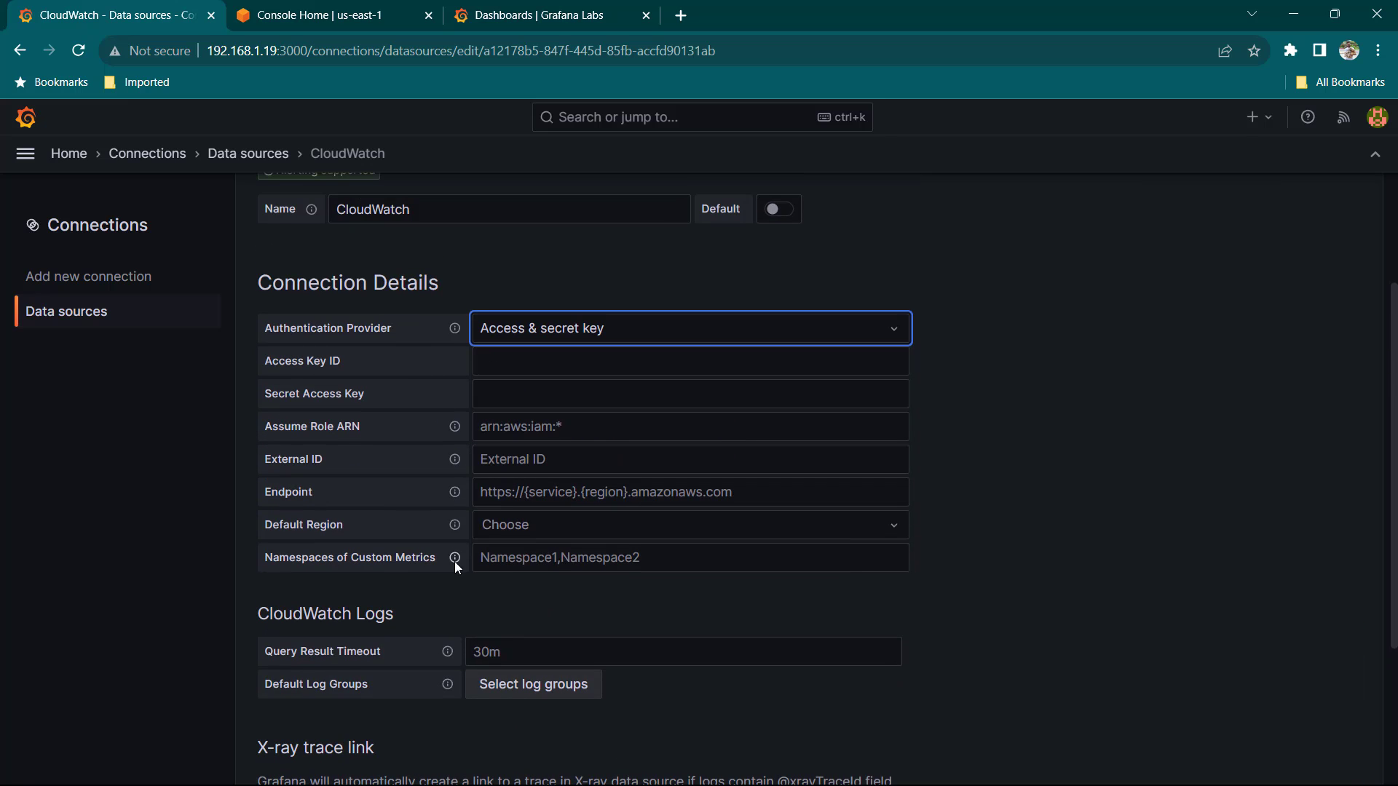
{"action": "scroll", "coordinate": [515, 585], "scroll_direction": "down", "scroll_amount": 3}
{"action": "scroll", "coordinate": [509, 575], "scroll_direction": "up", "scroll_amount": 5}
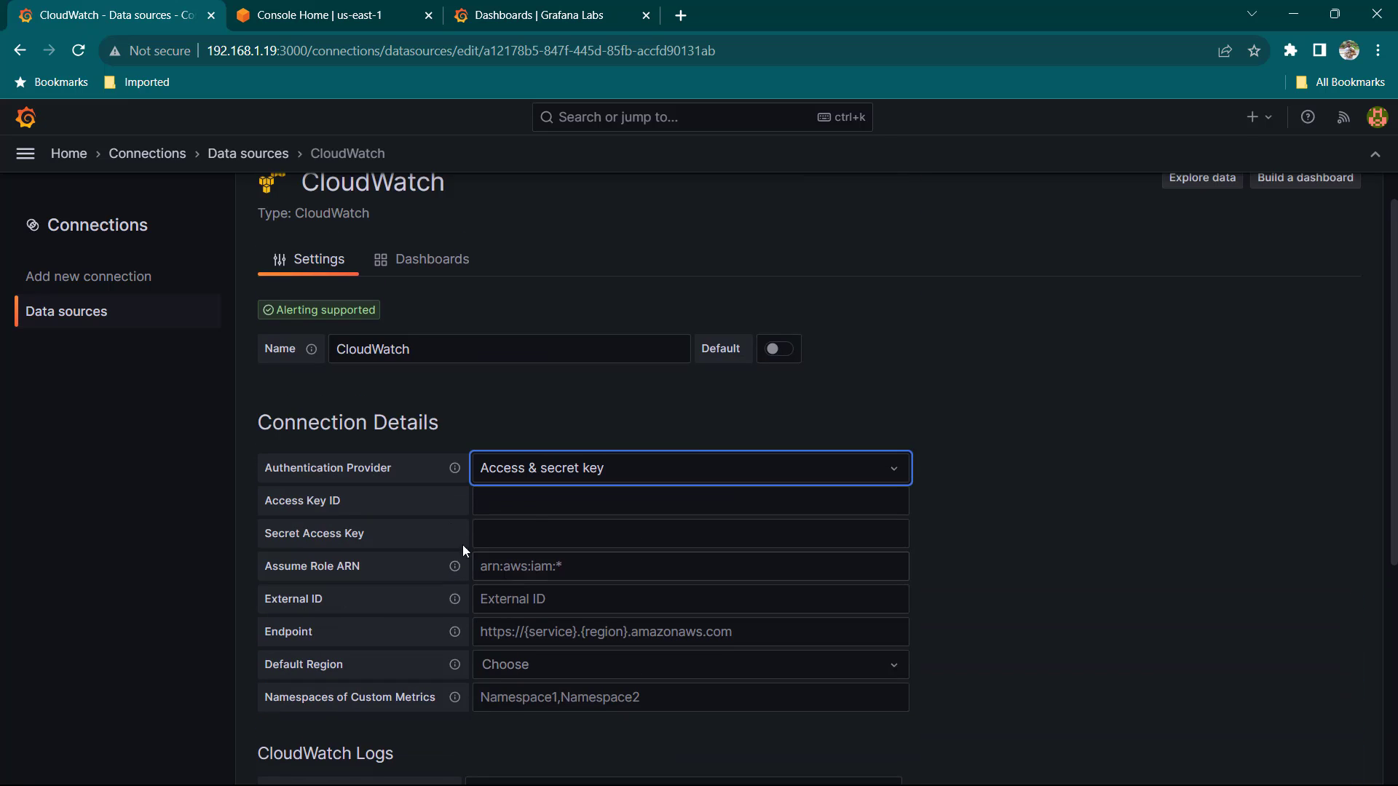
{"action": "scroll", "coordinate": [526, 518], "scroll_direction": "down", "scroll_amount": 1}
{"action": "left_click_drag", "start_coordinate": [289, 409], "coordinate": [343, 426]}
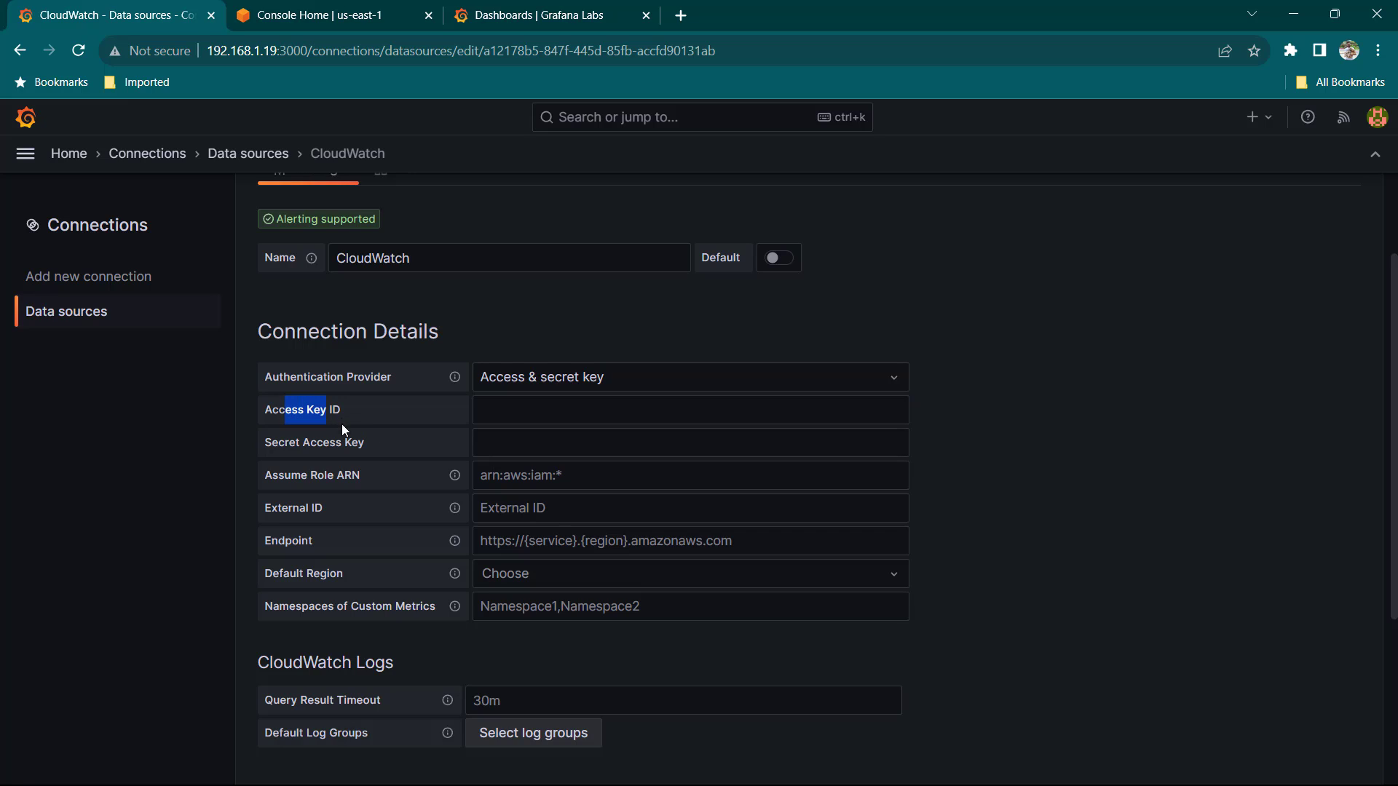
{"action": "left_click", "coordinate": [370, 420]}
- Switch to the AWS Console tab and search for 'iam'
{"action": "left_click", "coordinate": [337, 21]}
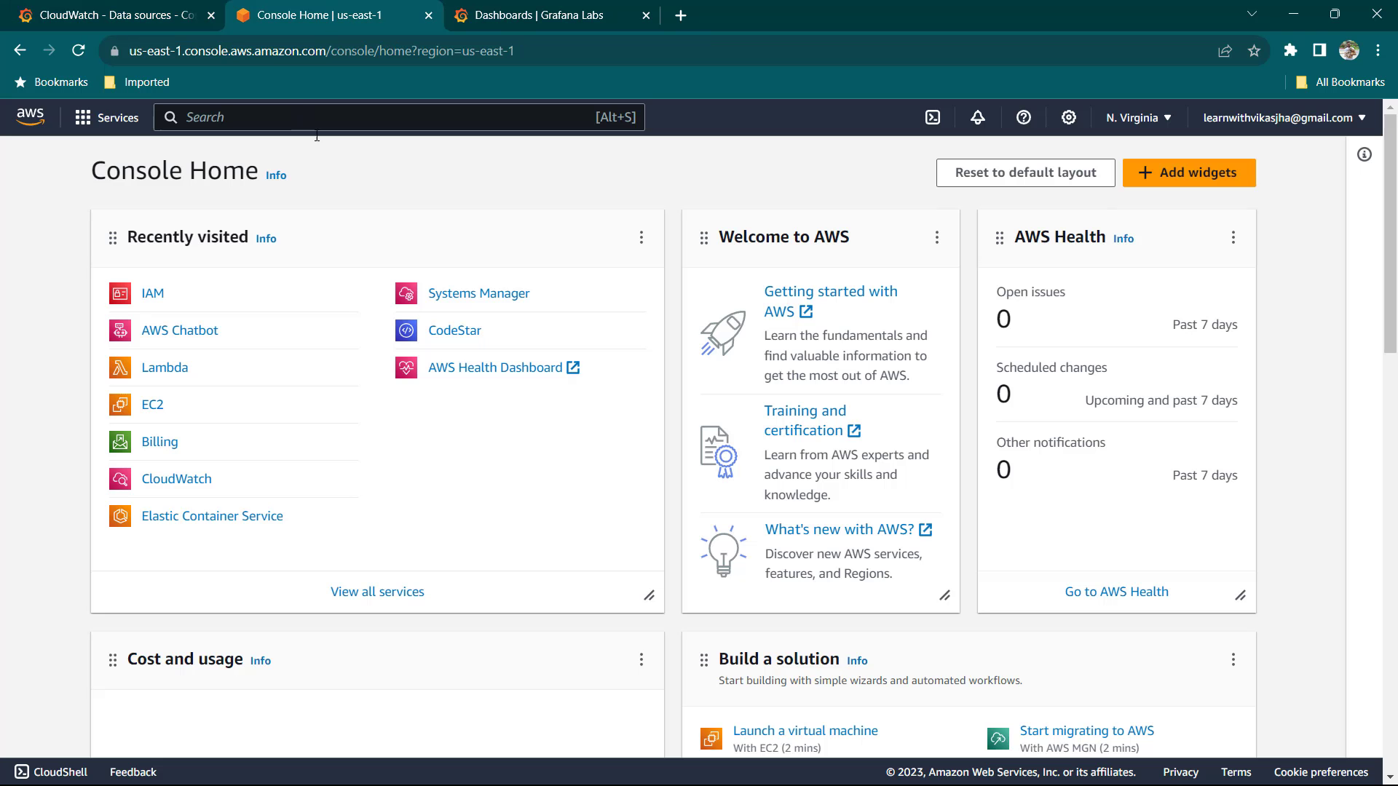
{"action": "type", "text": "iam"}
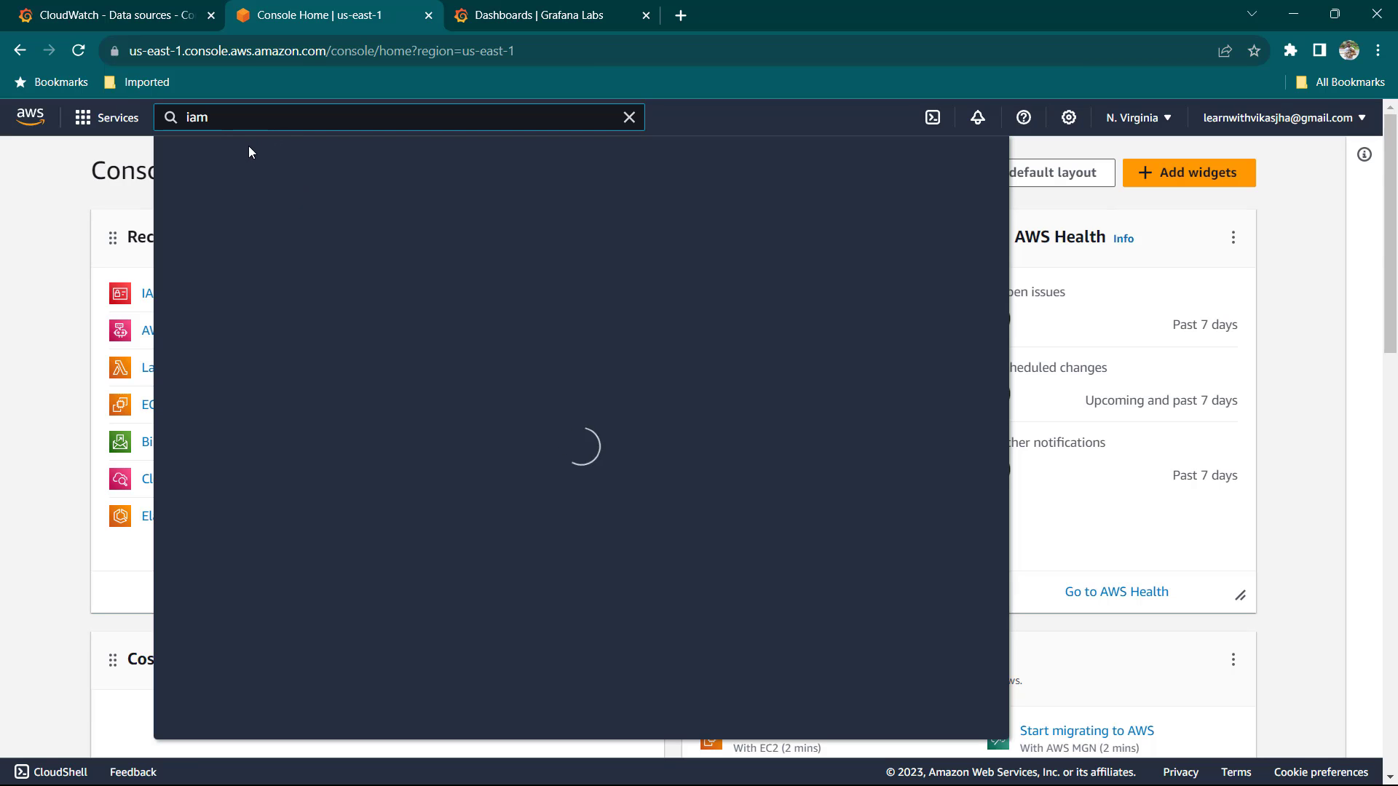
{"action": "left_click", "coordinate": [195, 6]}
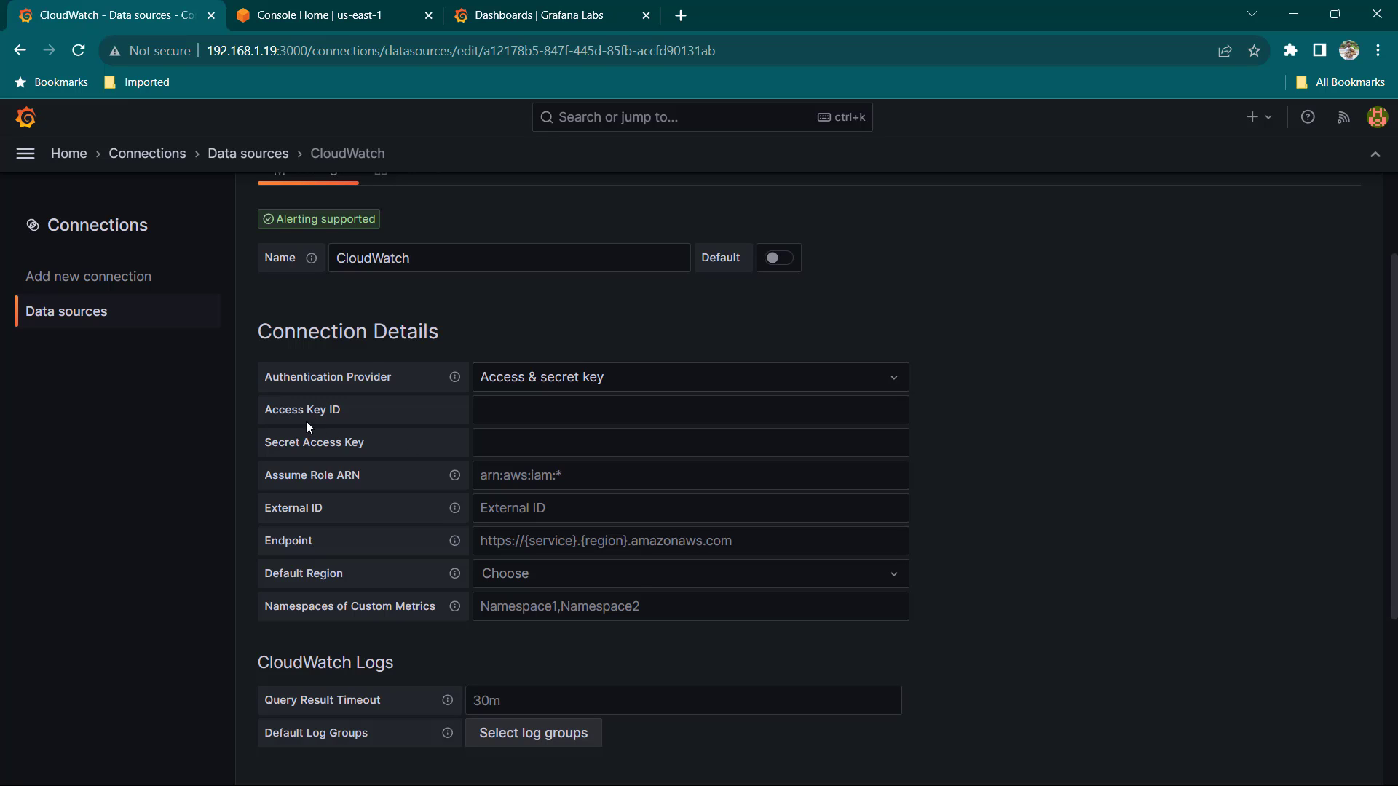
{"action": "left_click", "coordinate": [320, 14]}
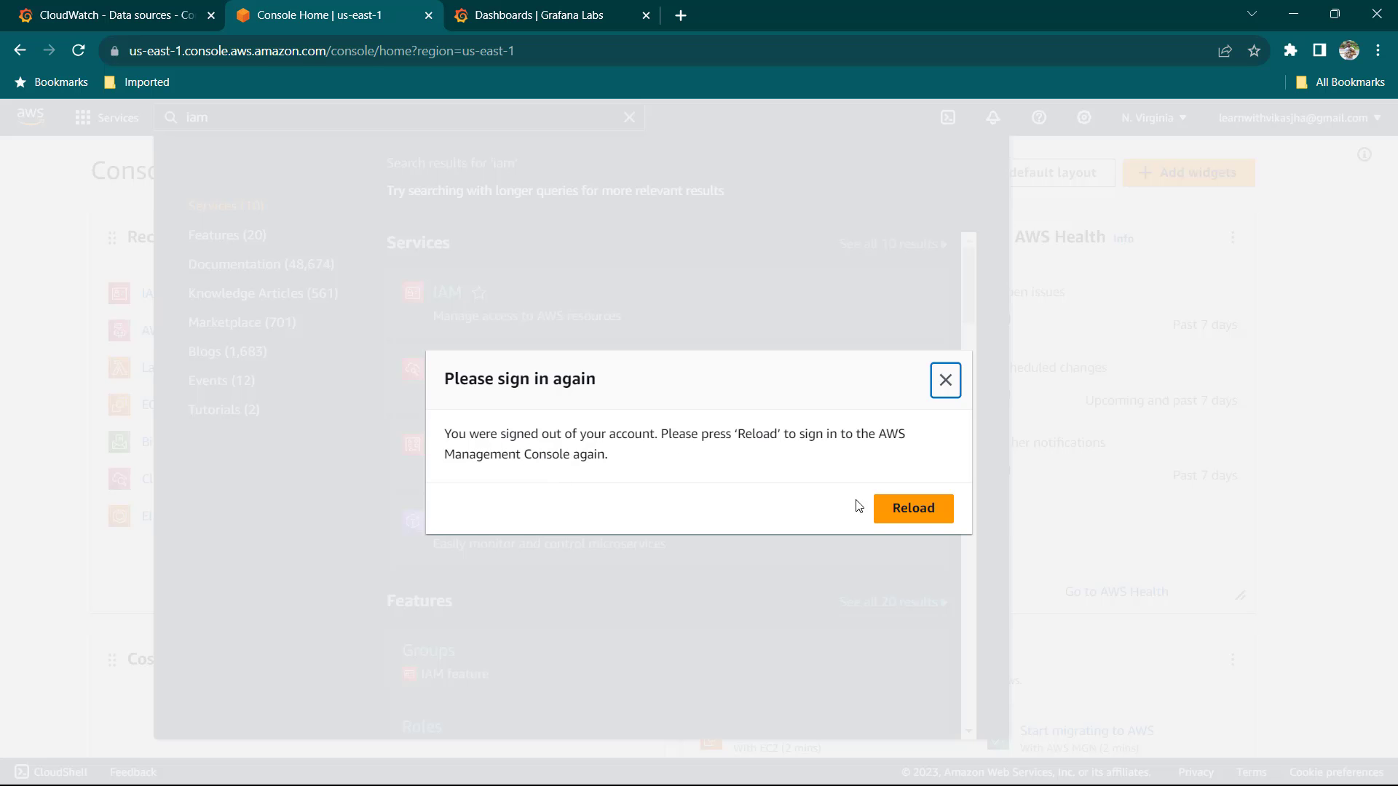
- Reload the expired session and sign in with the account e-mail, password and MFA code
{"action": "left_click", "coordinate": [894, 507]}
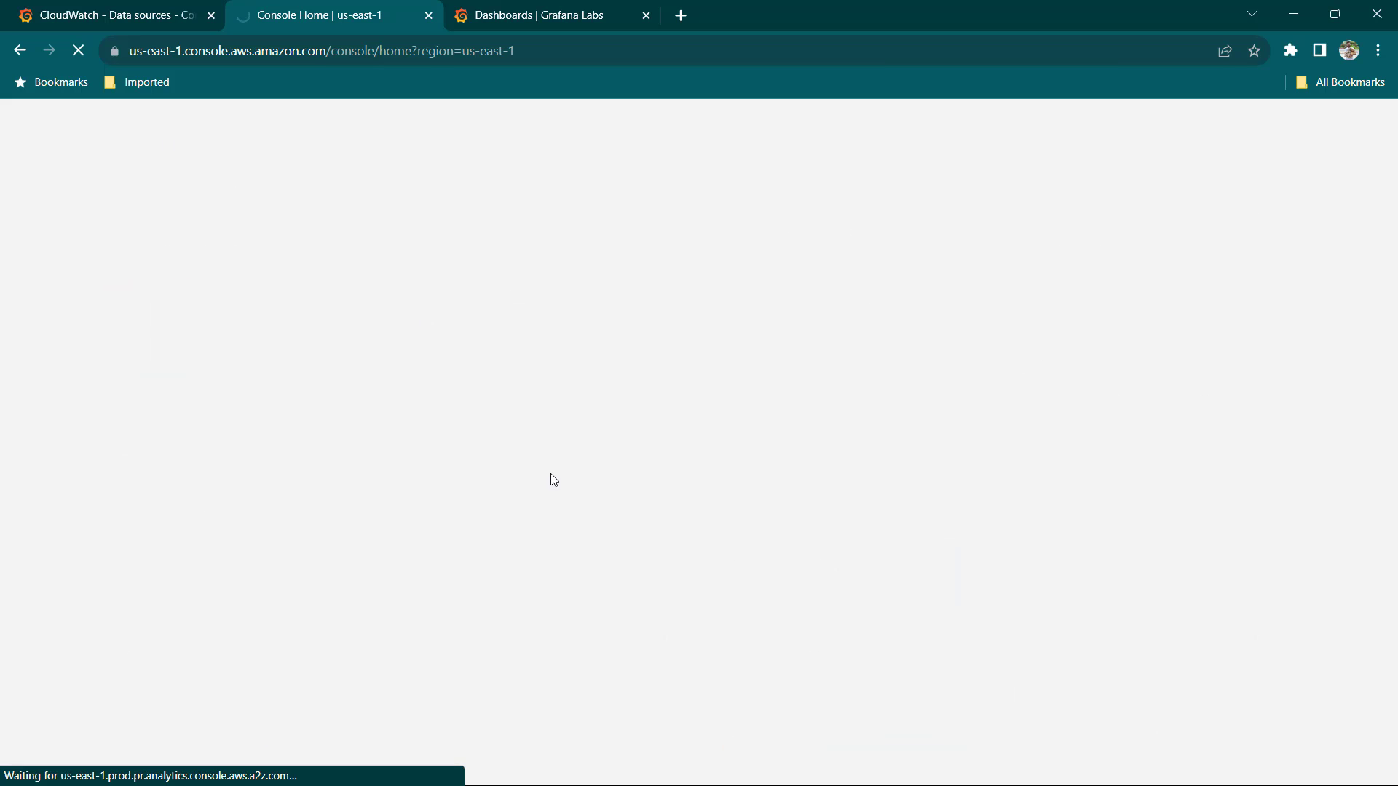
{"action": "key", "text": "ctrl+a"}
{"action": "key", "text": "Return"}
{"action": "key", "text": "ctrl+a"}
{"action": "key", "text": "Return"}
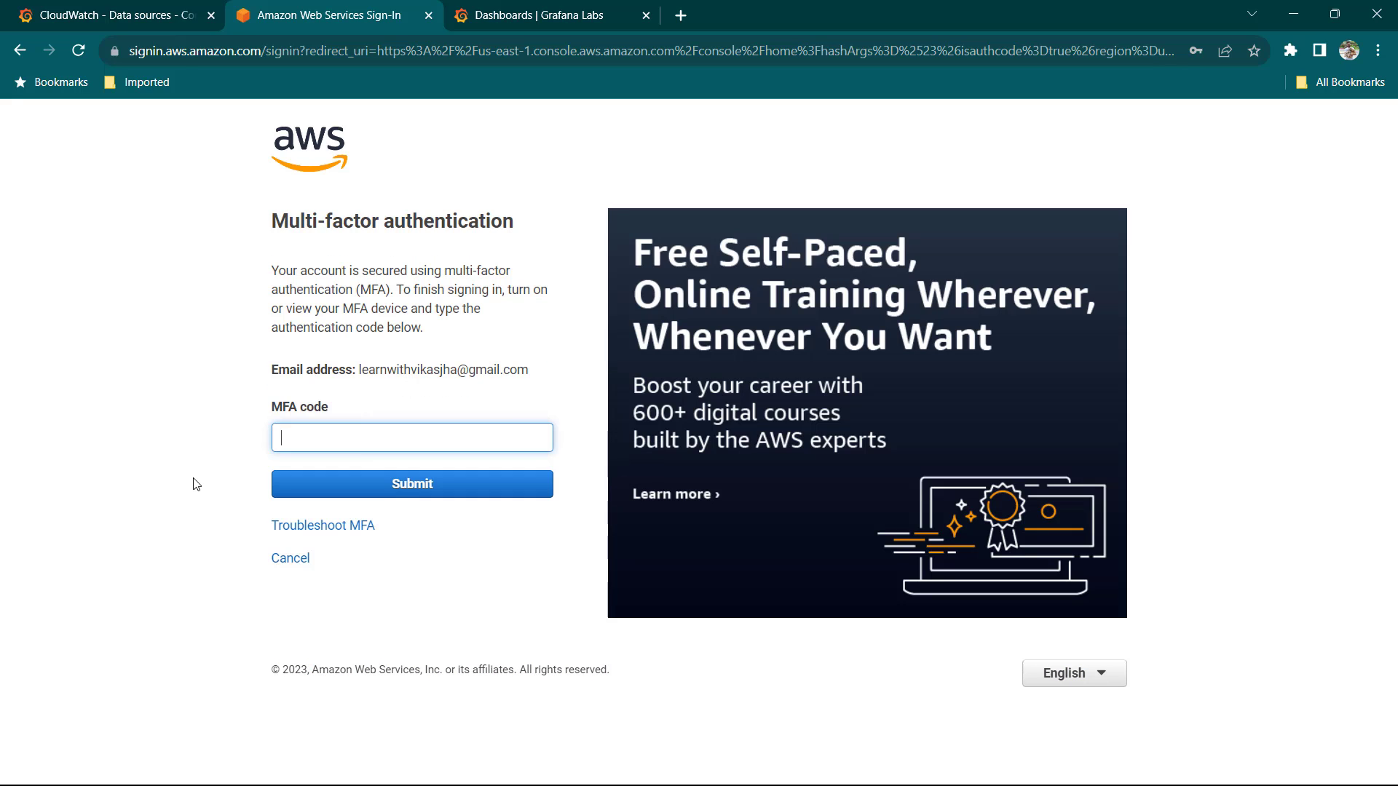
{"action": "key", "text": "Return"}
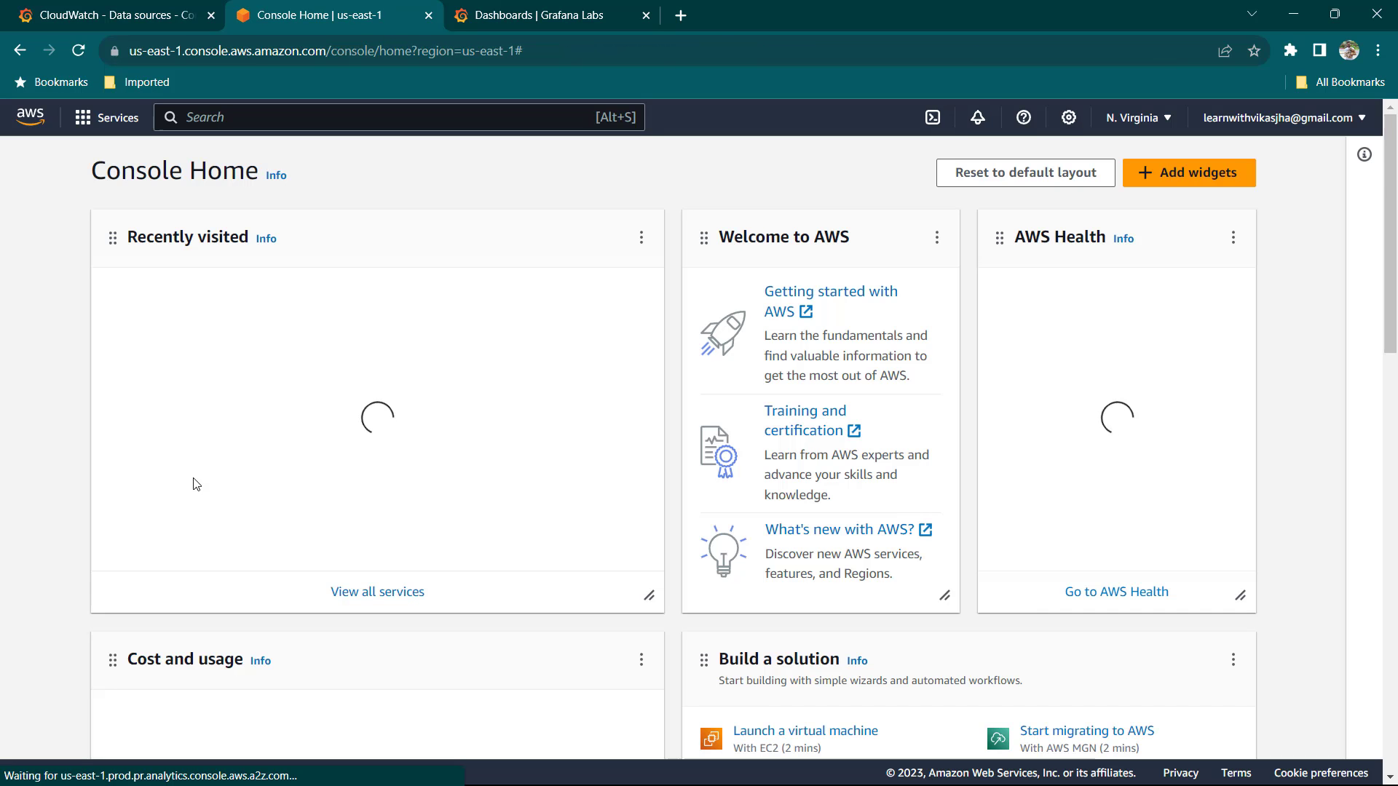
- Open the IAM service from the AWS services search
{"action": "left_click", "coordinate": [284, 120]}
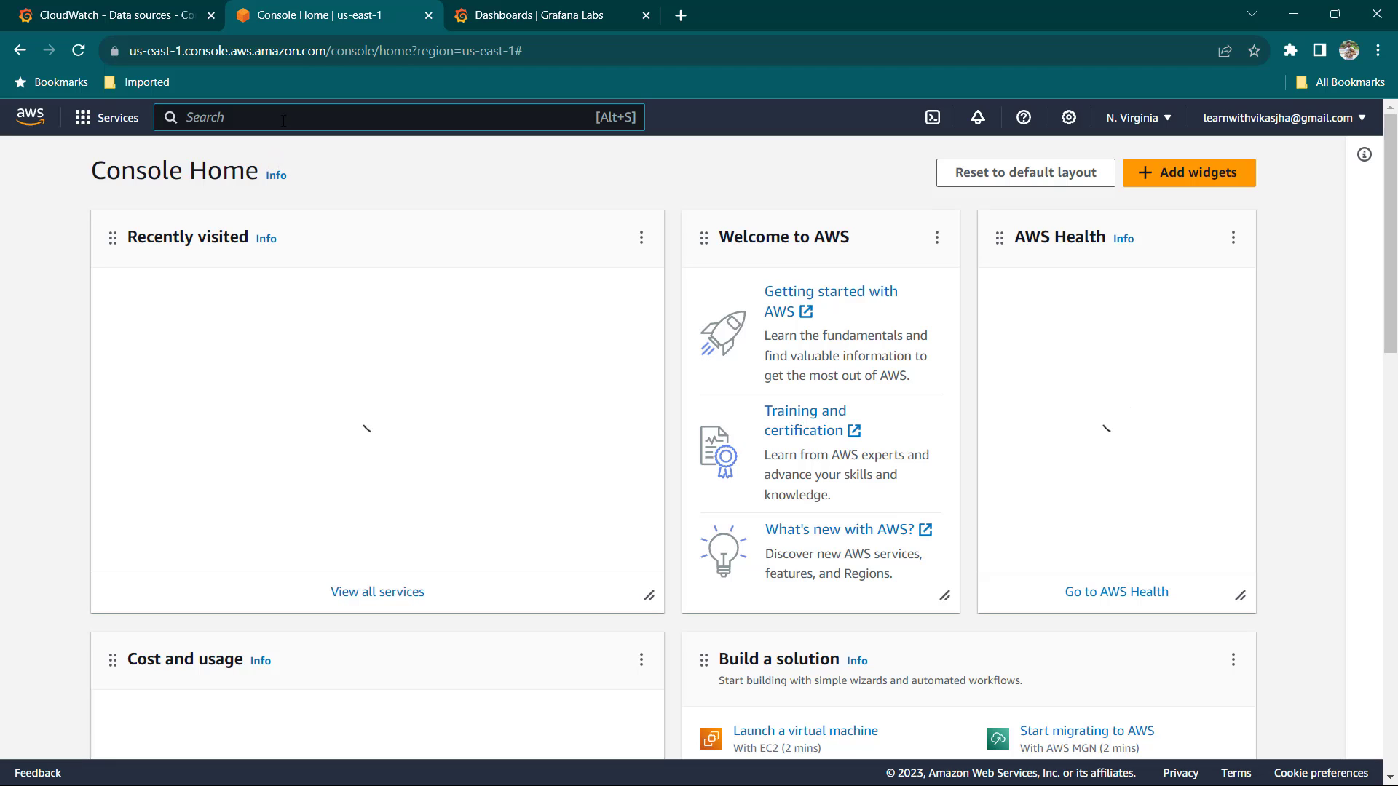
{"action": "type", "text": "iam"}
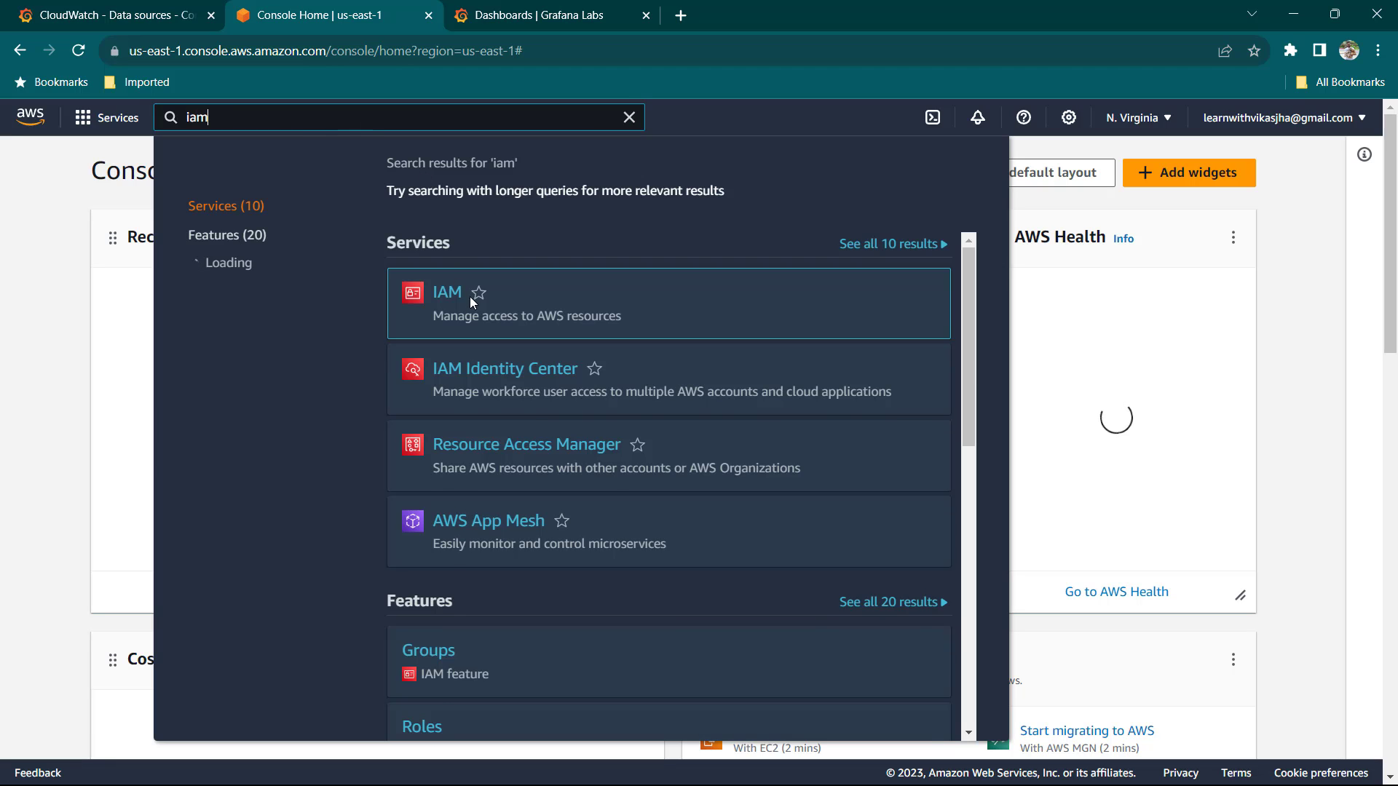
{"action": "left_click", "coordinate": [453, 291]}
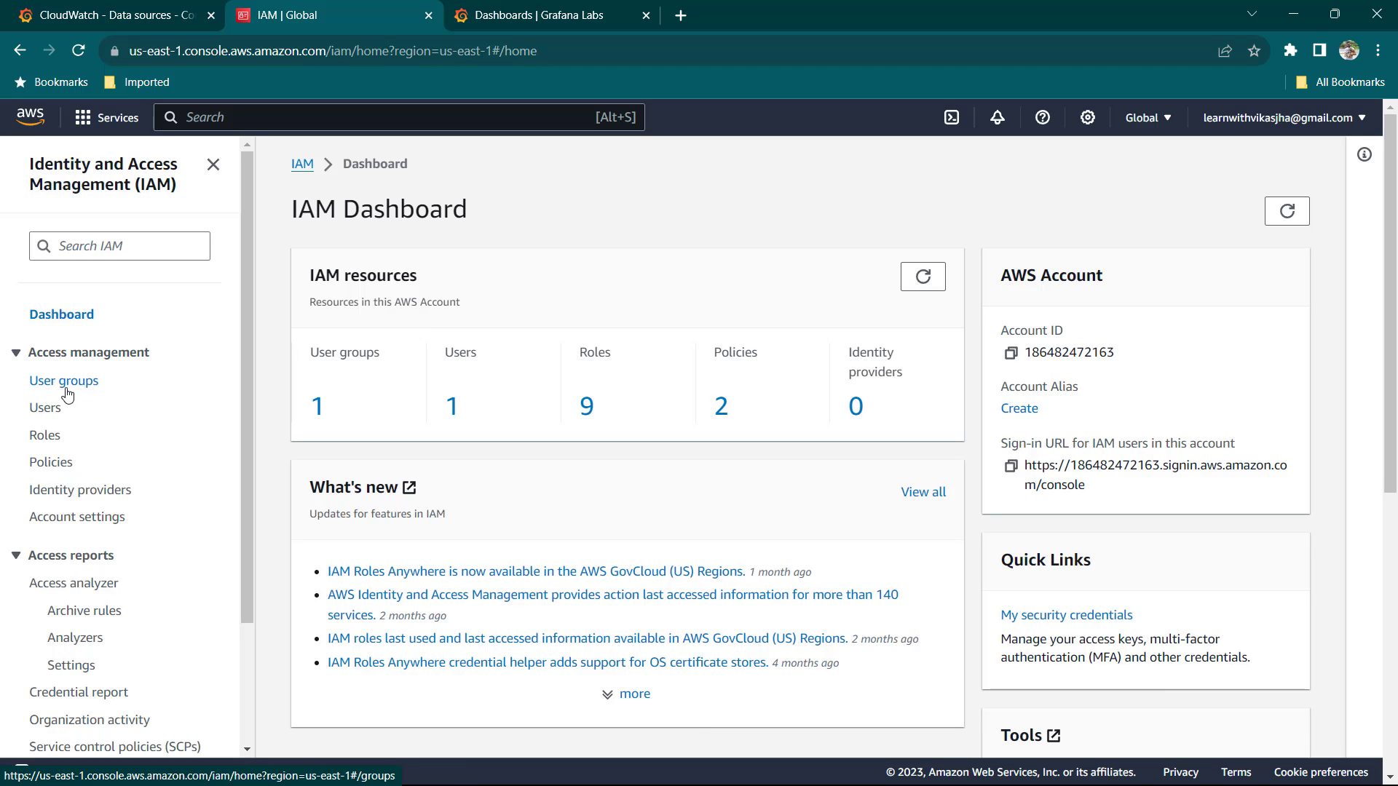
- Review the grp-admin group's permission policies, then go to the Users list
{"action": "left_click", "coordinate": [67, 385]}
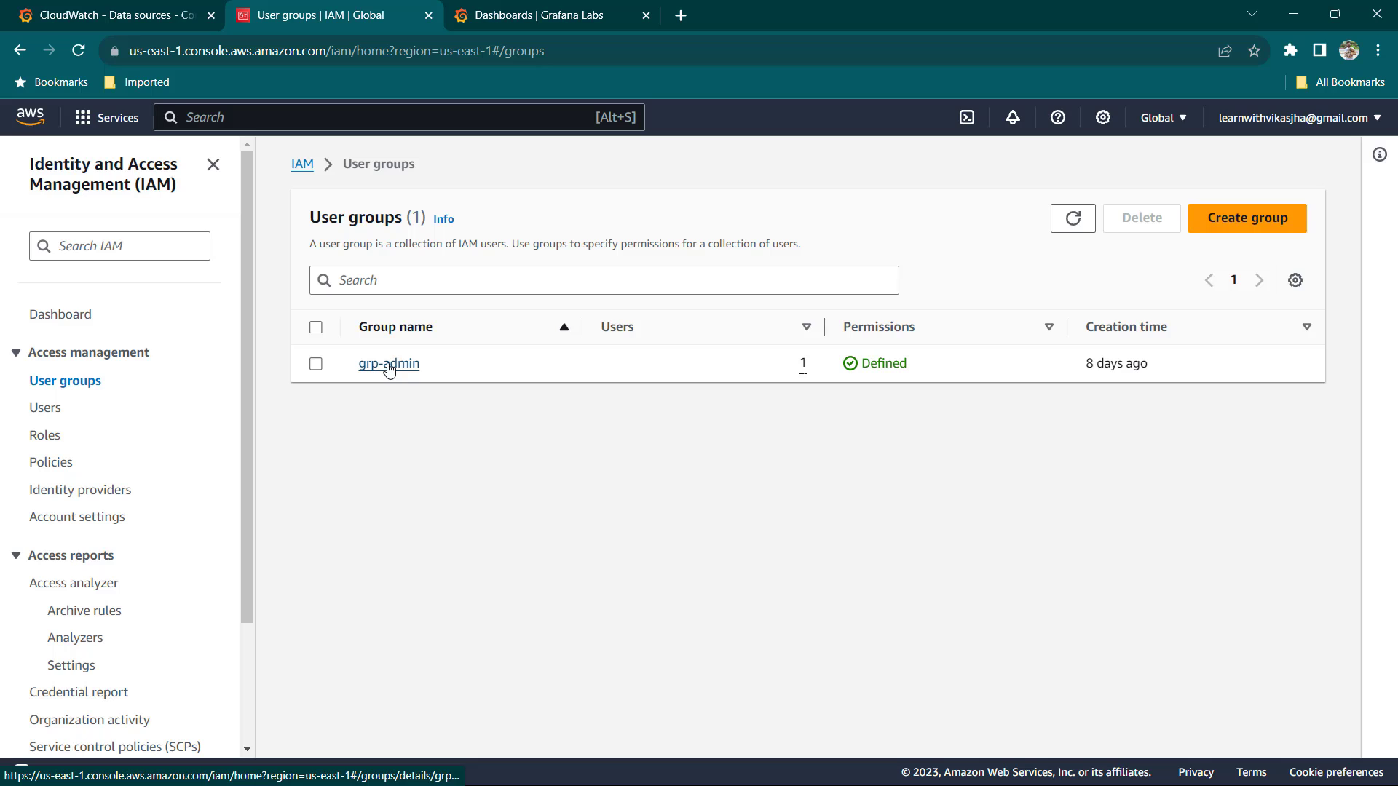
{"action": "left_click", "coordinate": [393, 366]}
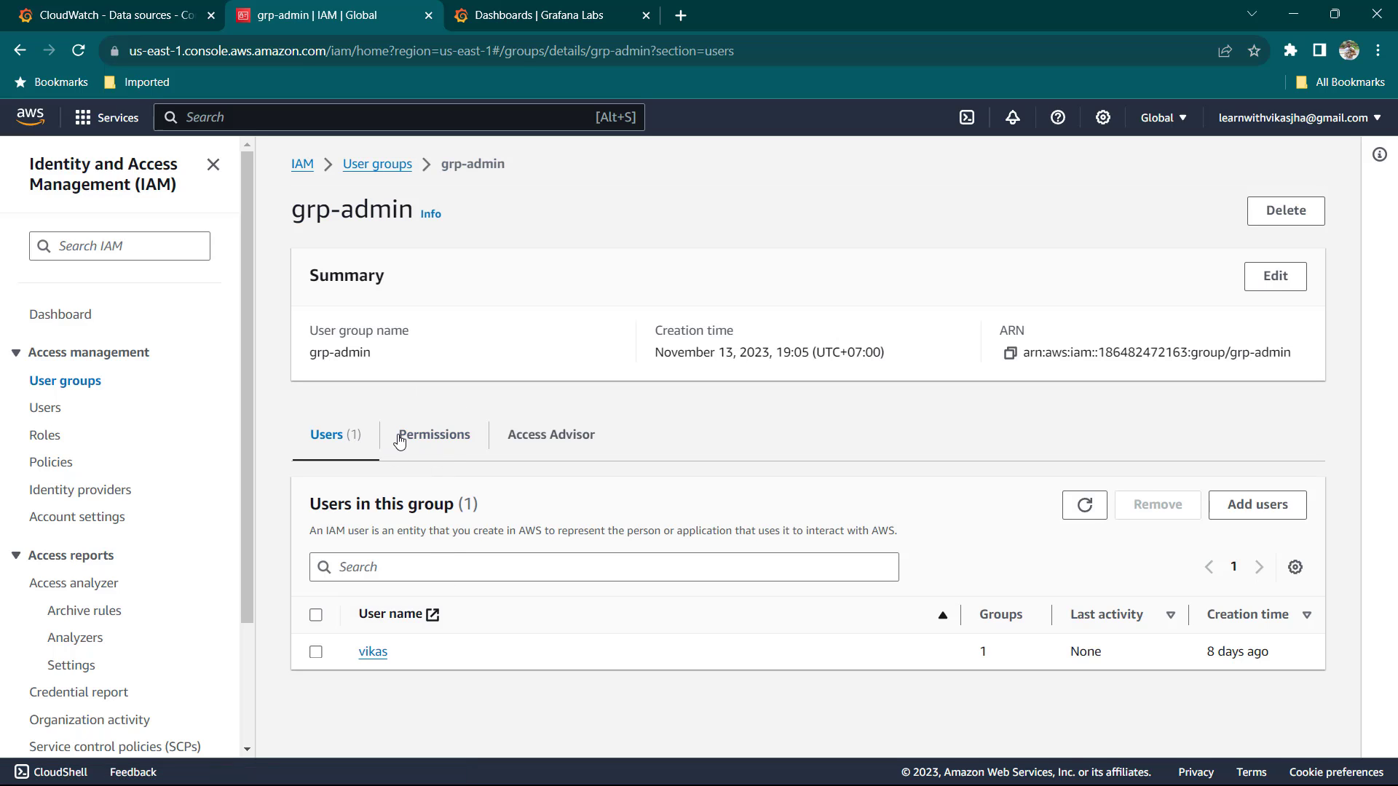
{"action": "left_click", "coordinate": [444, 442]}
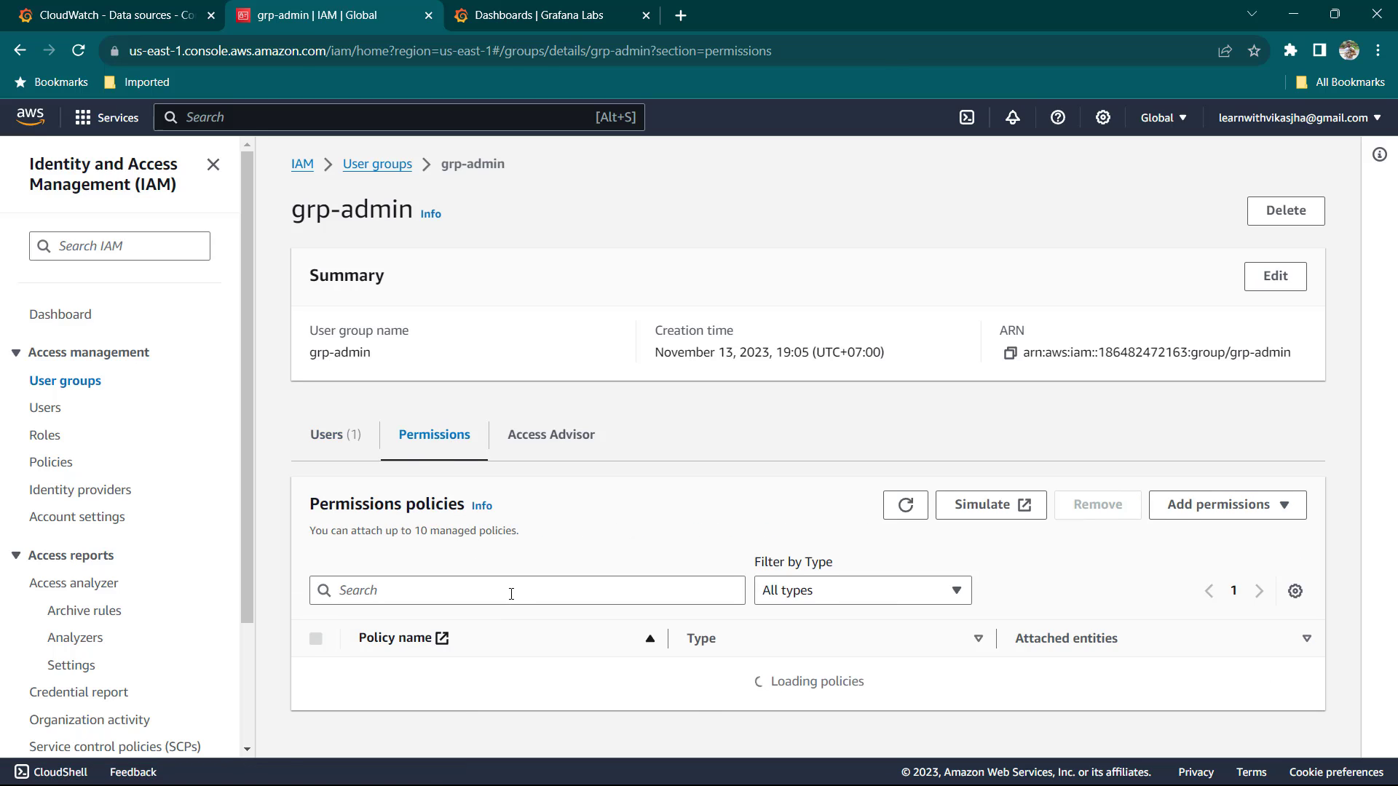
{"action": "scroll", "coordinate": [560, 626], "scroll_direction": "down", "scroll_amount": 1}
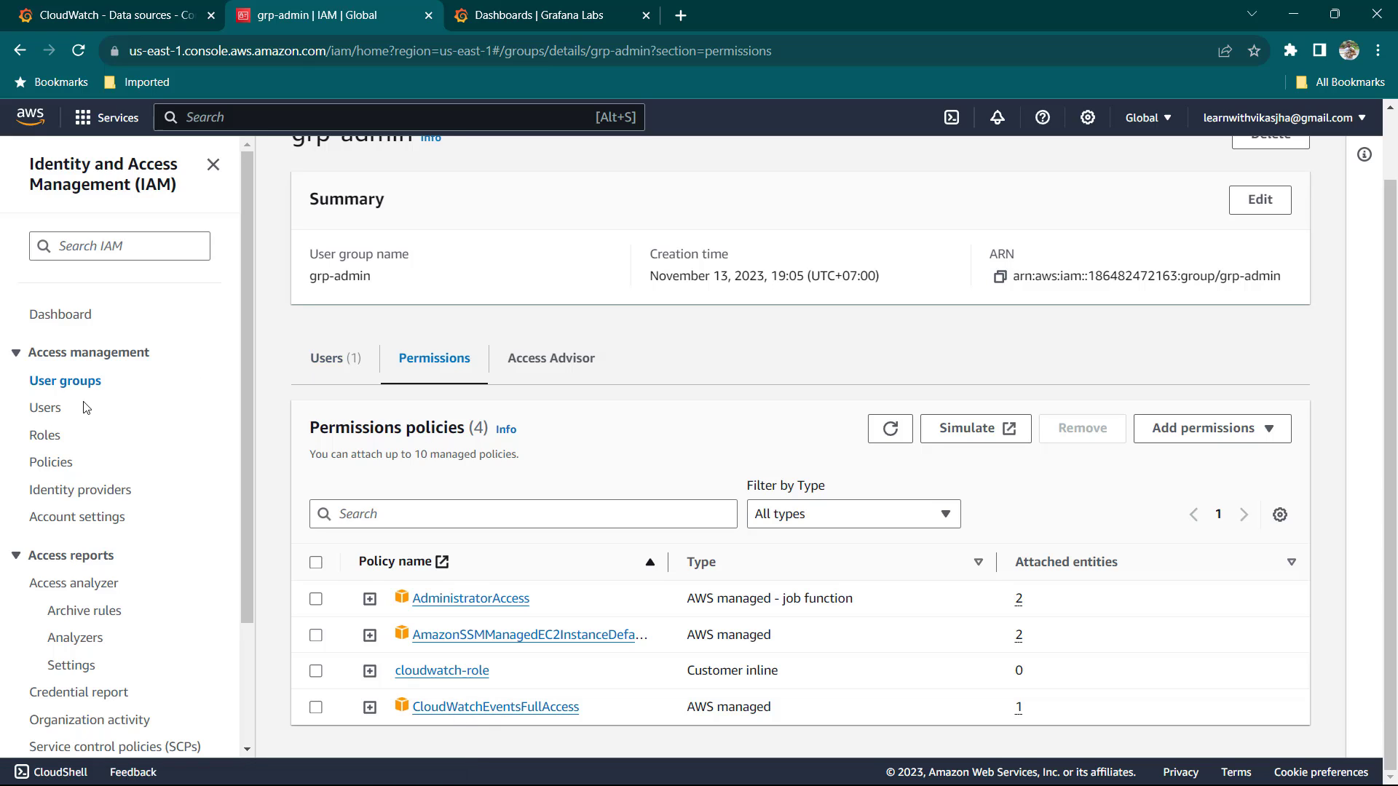
{"action": "left_click", "coordinate": [49, 408]}
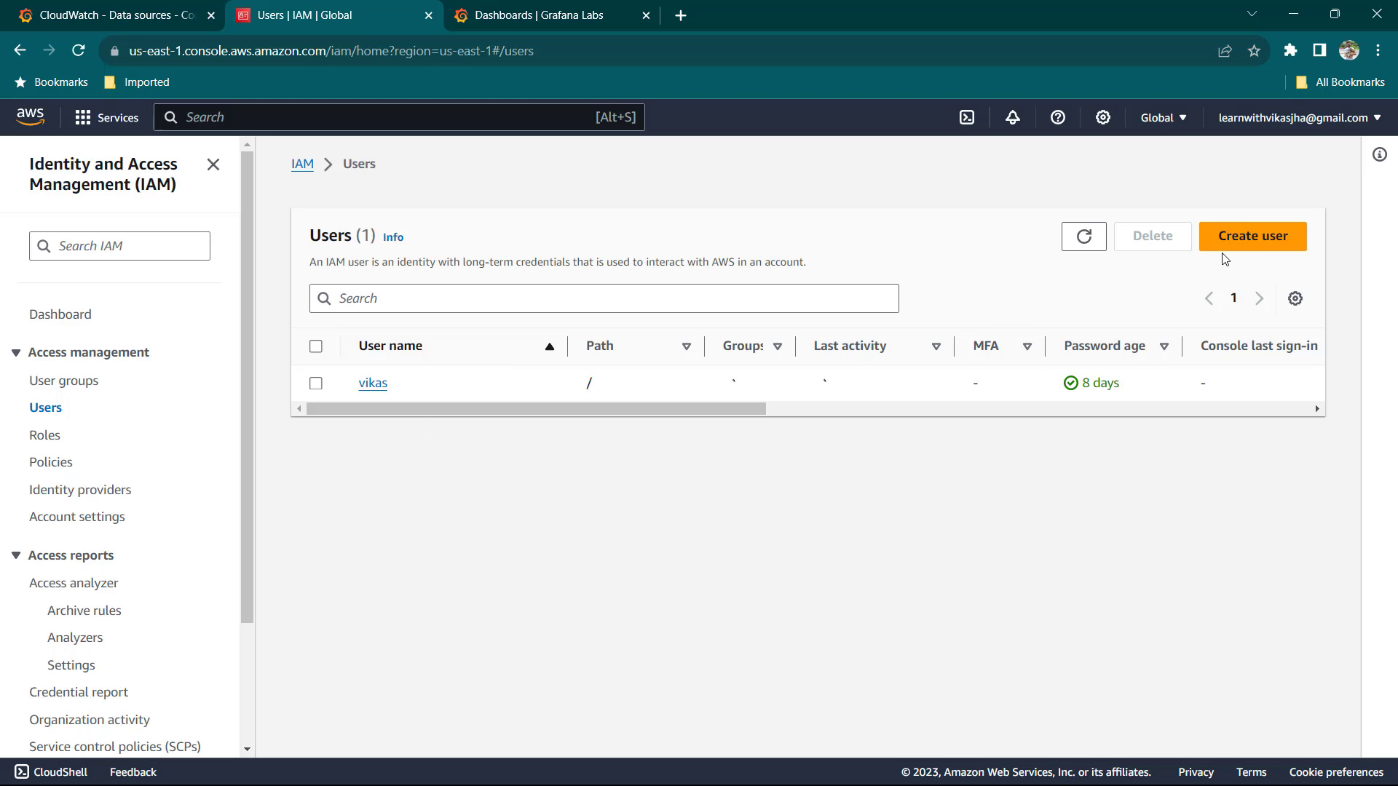
- Start a new IAM user named grafana-aws
{"action": "left_click", "coordinate": [1243, 247]}
{"action": "left_click", "coordinate": [461, 365]}
{"action": "type", "text": "grafana-aws"}
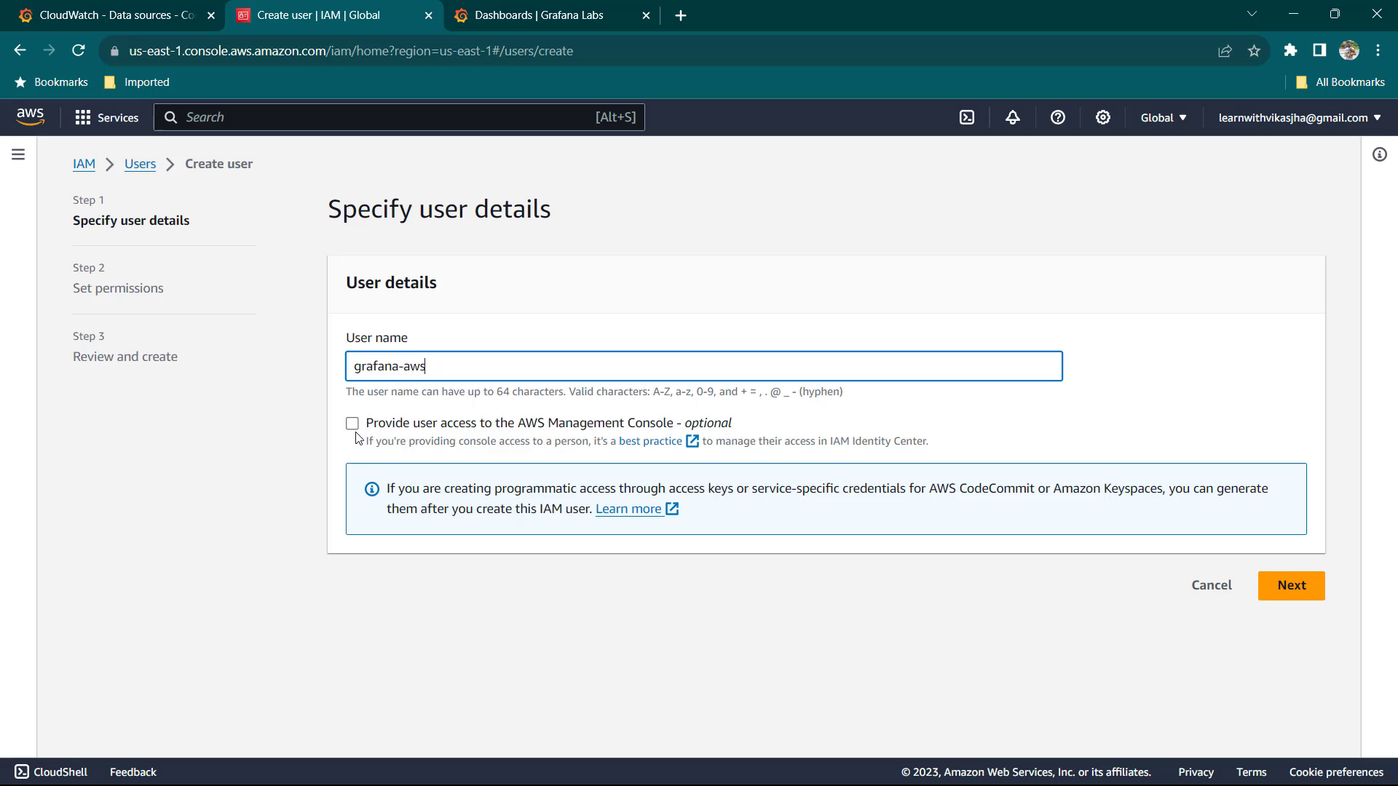
{"action": "left_click", "coordinate": [1287, 588]}
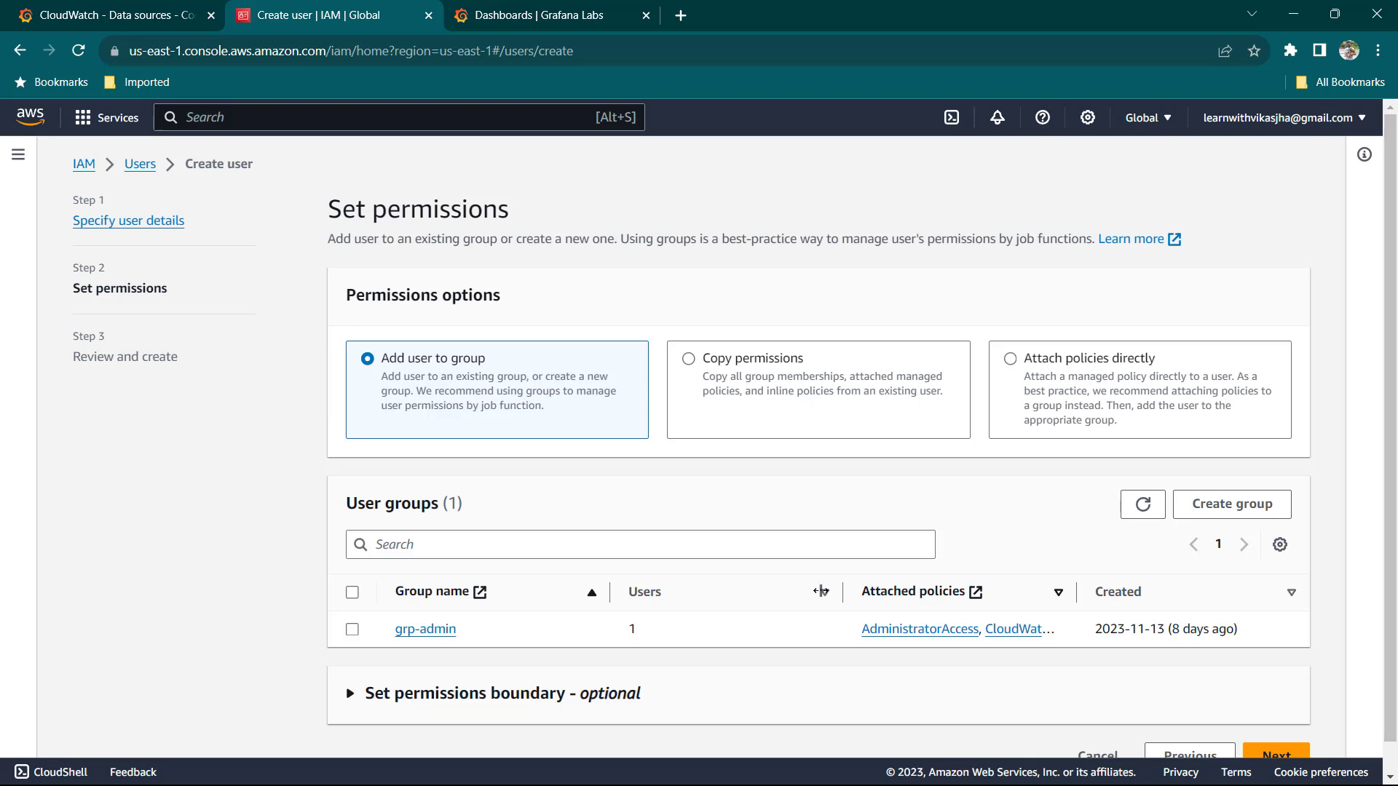
- Search the permission policies for CloudWatch, then clear that search
{"action": "scroll", "coordinate": [628, 583], "scroll_direction": "down", "scroll_amount": 1}
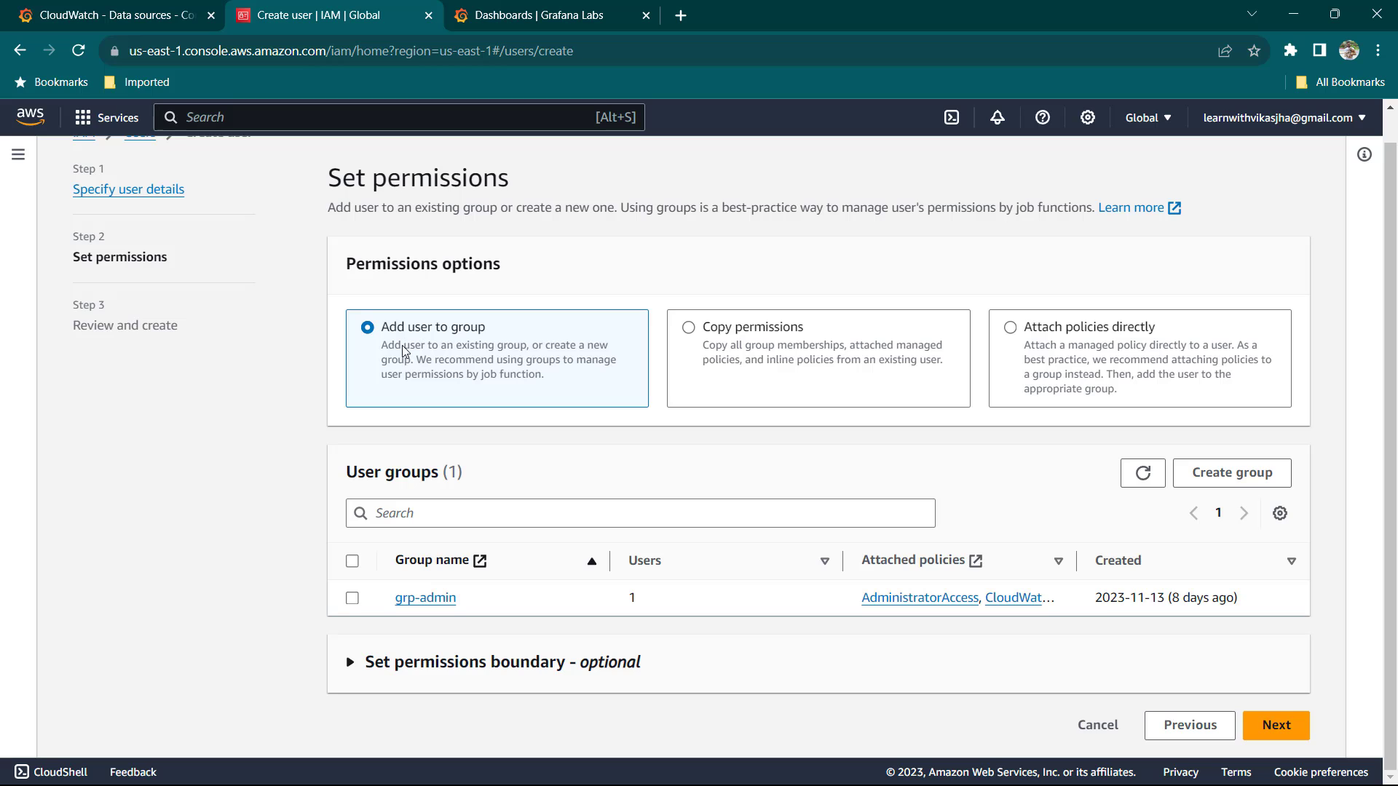
{"action": "left_click", "coordinate": [1011, 329]}
{"action": "scroll", "coordinate": [908, 453], "scroll_direction": "down", "scroll_amount": 3}
{"action": "left_click", "coordinate": [522, 378]}
{"action": "type", "text": "cloudwatch"}
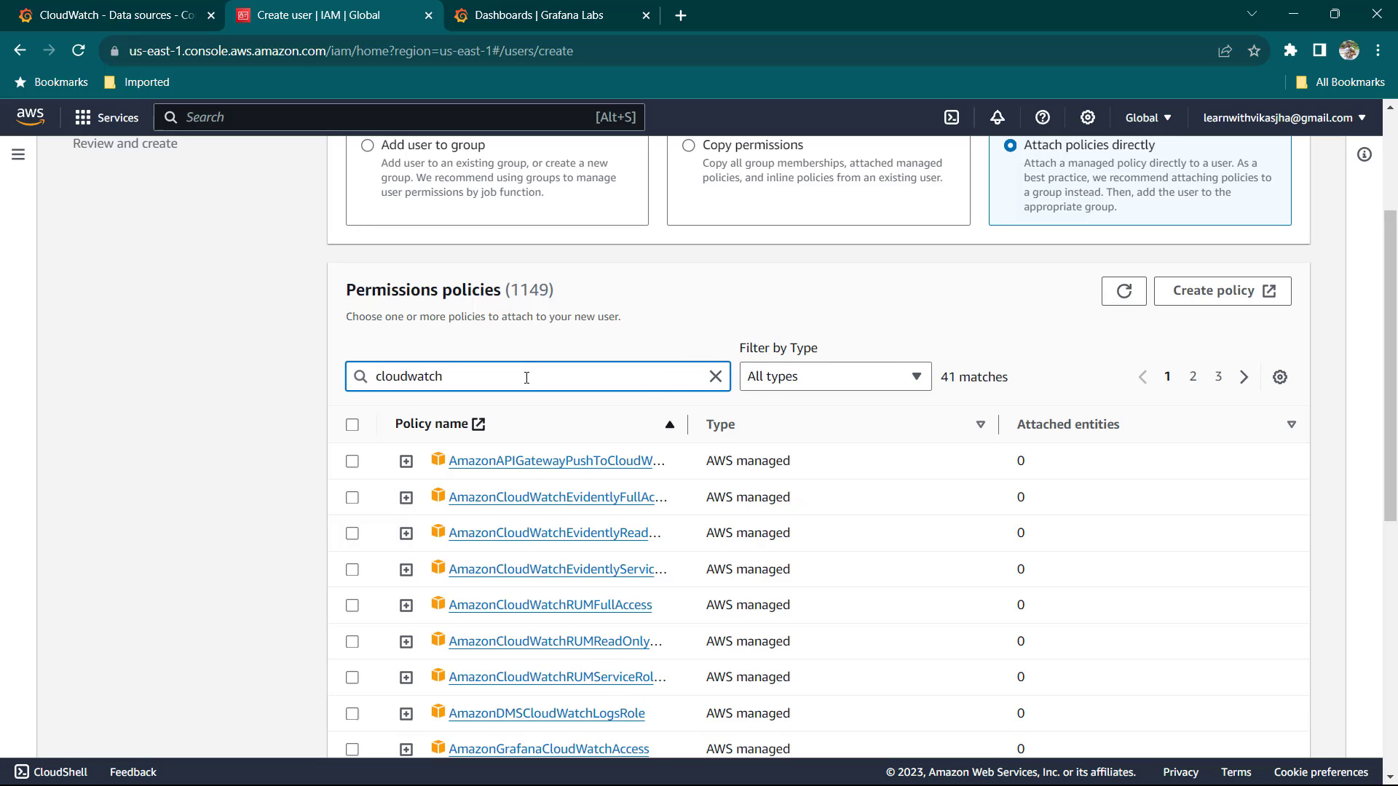
{"action": "scroll", "coordinate": [684, 564], "scroll_direction": "down", "scroll_amount": 8}
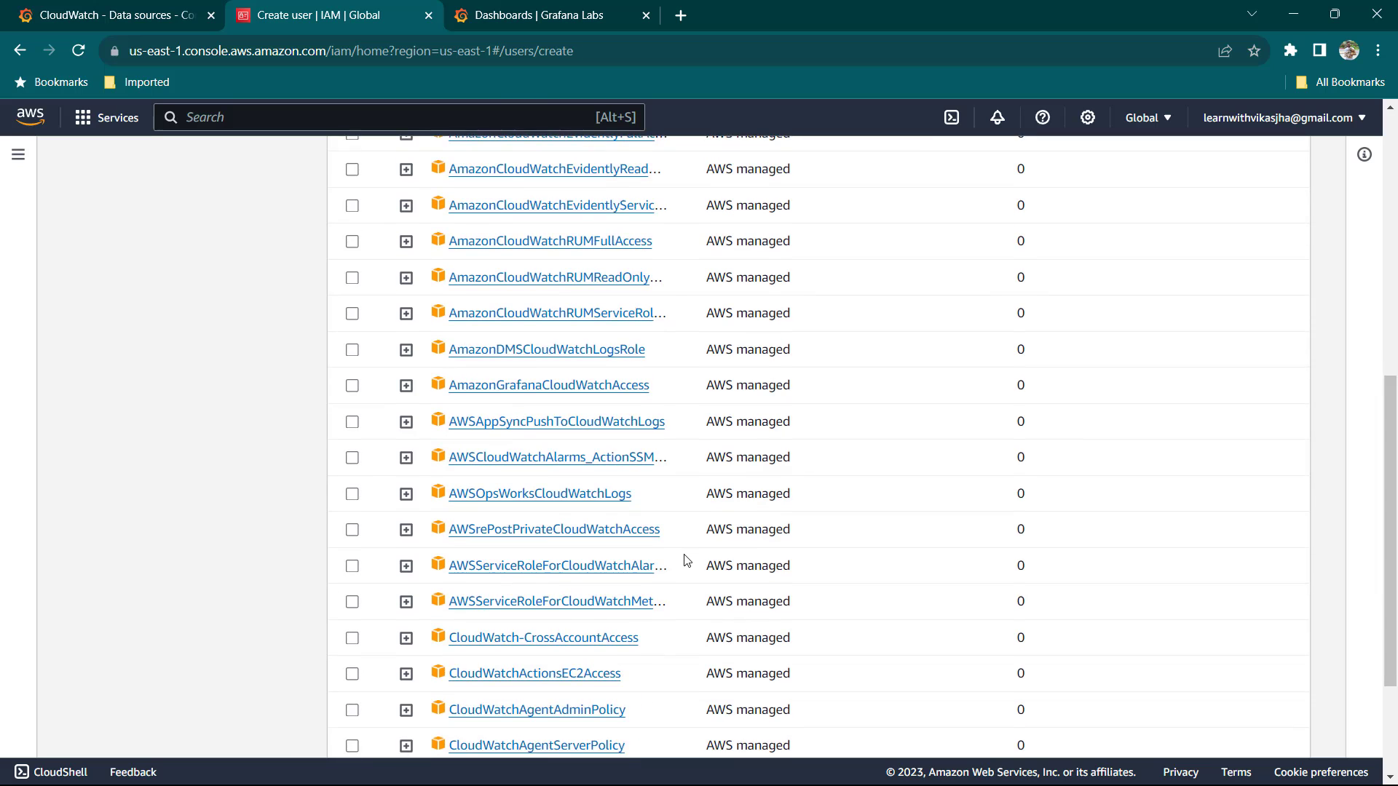
{"action": "scroll", "coordinate": [681, 564], "scroll_direction": "up", "scroll_amount": 10}
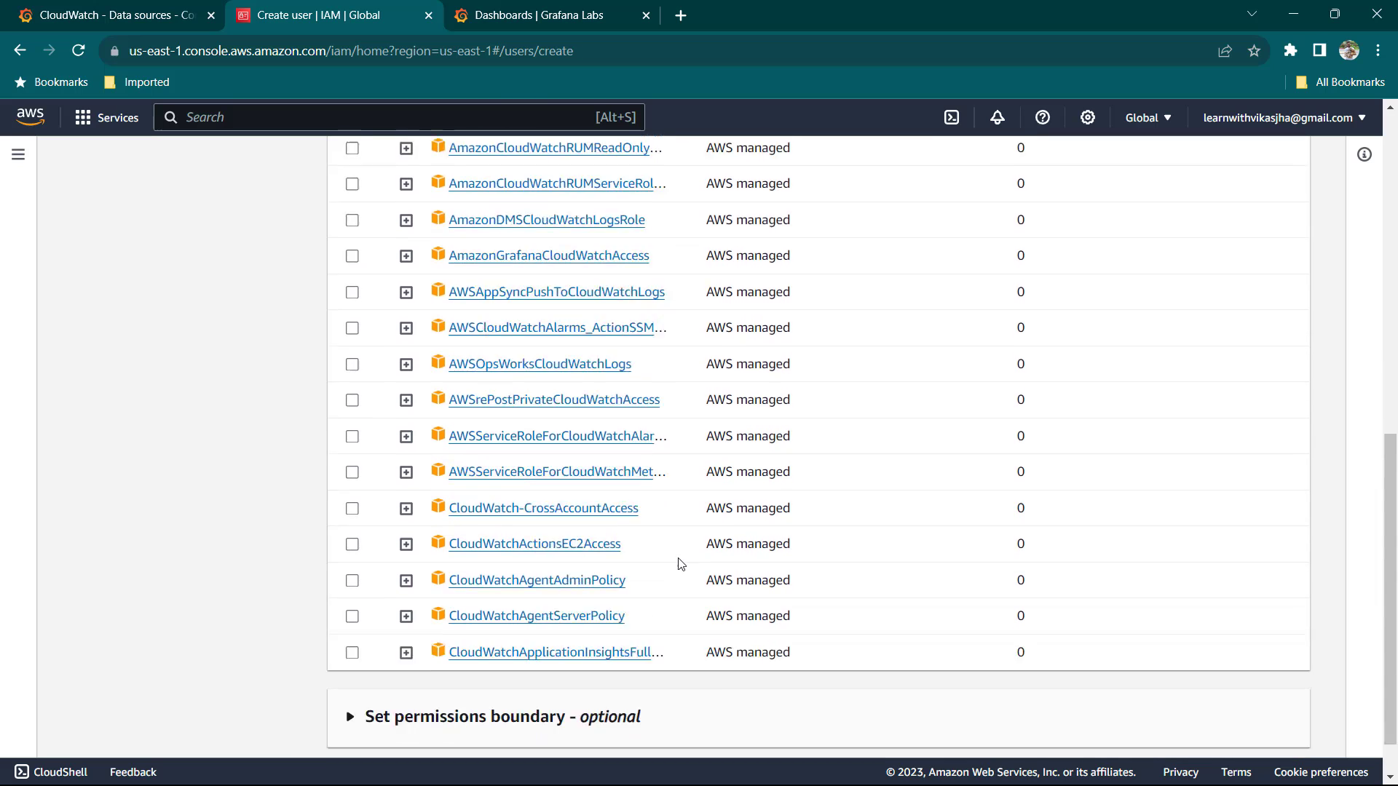
{"action": "left_click", "coordinate": [712, 588]}
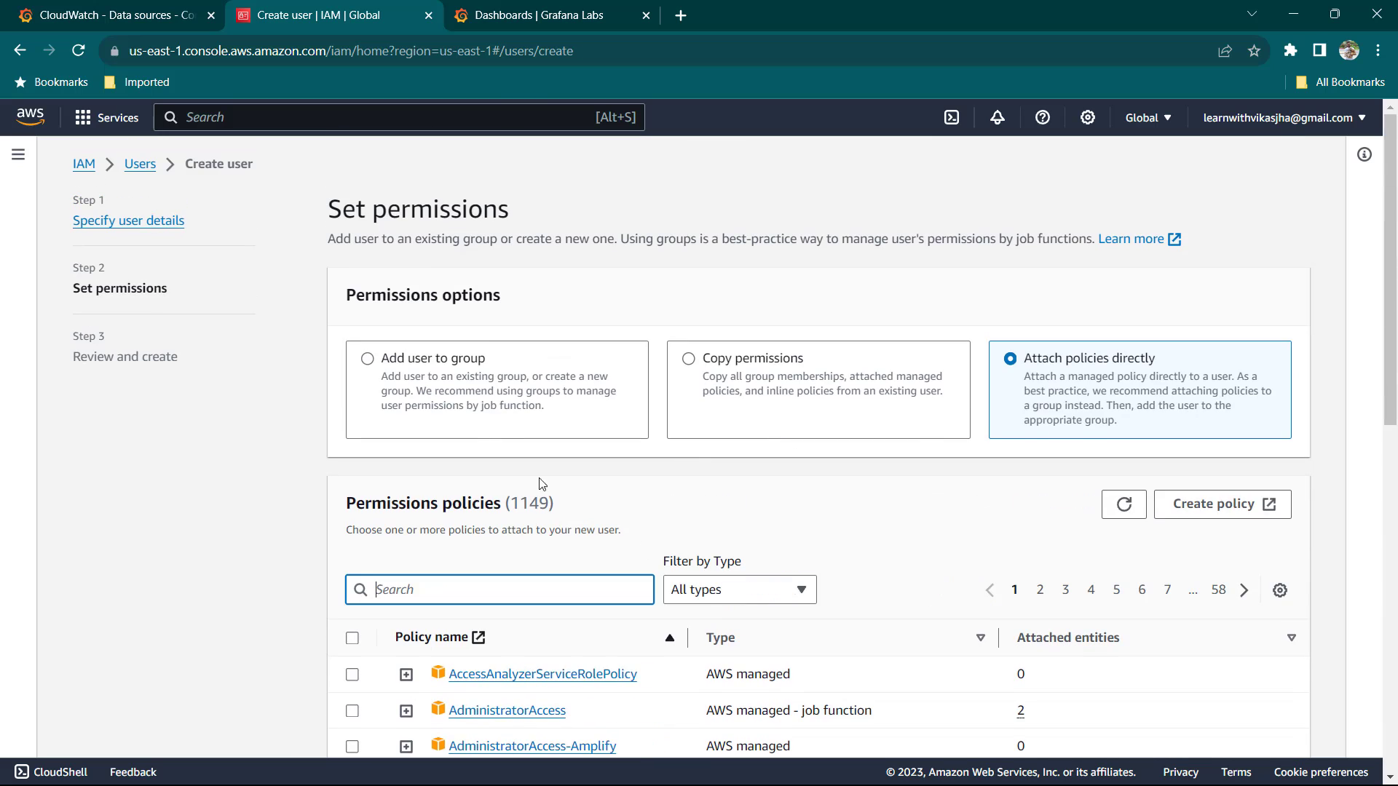
- Add grafana-aws to the grp-admin group, create the user, and open its access-key wizard
{"action": "left_click", "coordinate": [368, 359]}
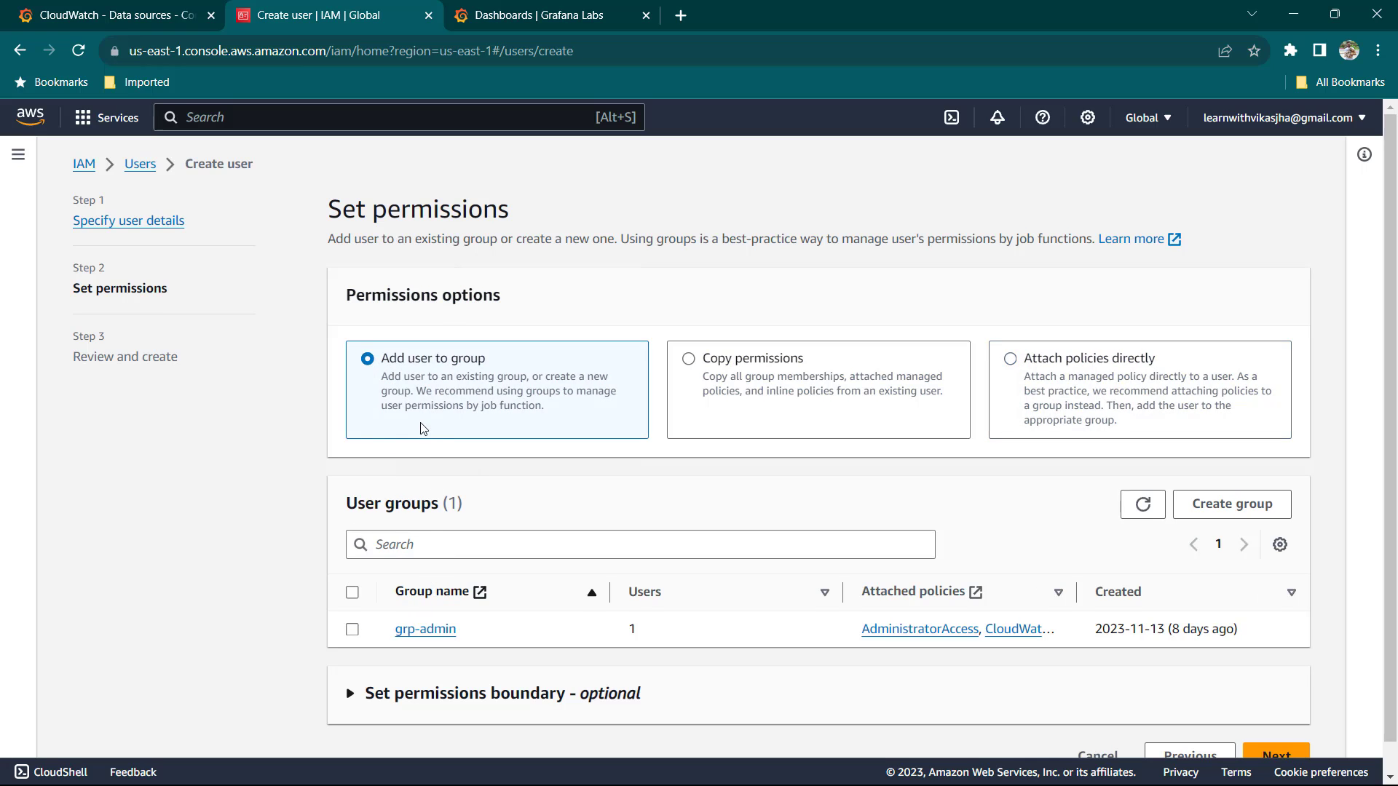
{"action": "scroll", "coordinate": [418, 408], "scroll_direction": "down", "scroll_amount": 1}
{"action": "left_click", "coordinate": [353, 599]}
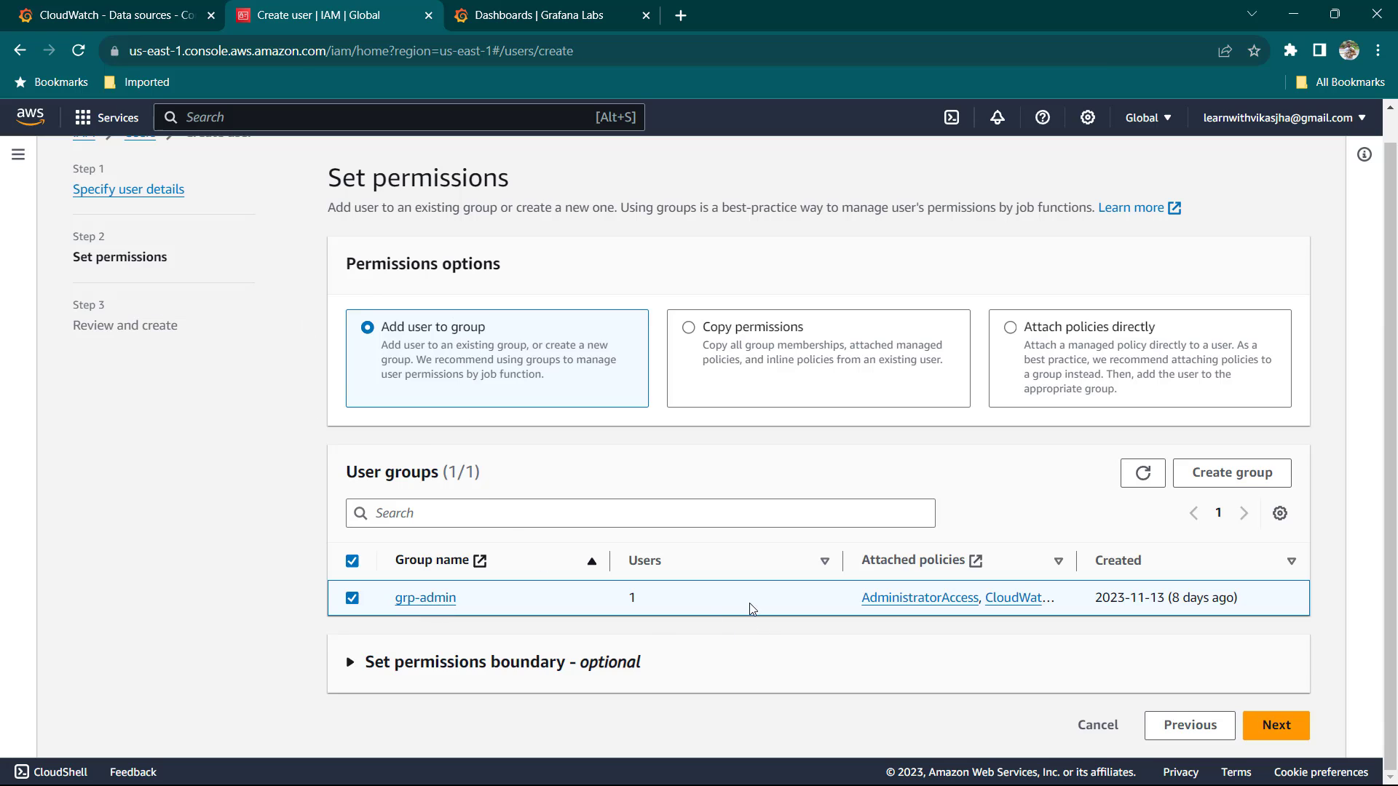
{"action": "left_click", "coordinate": [1282, 724]}
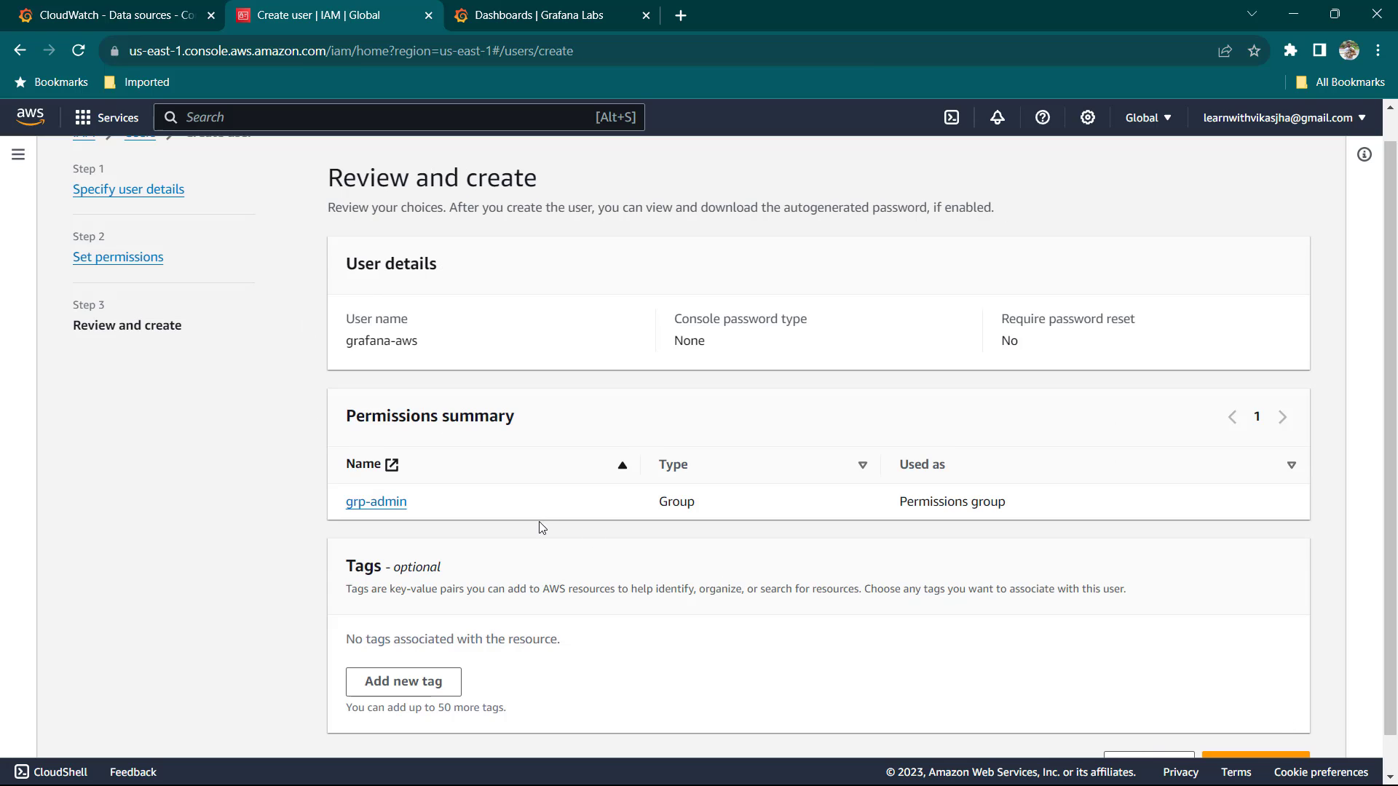
{"action": "scroll", "coordinate": [556, 524], "scroll_direction": "down", "scroll_amount": 1}
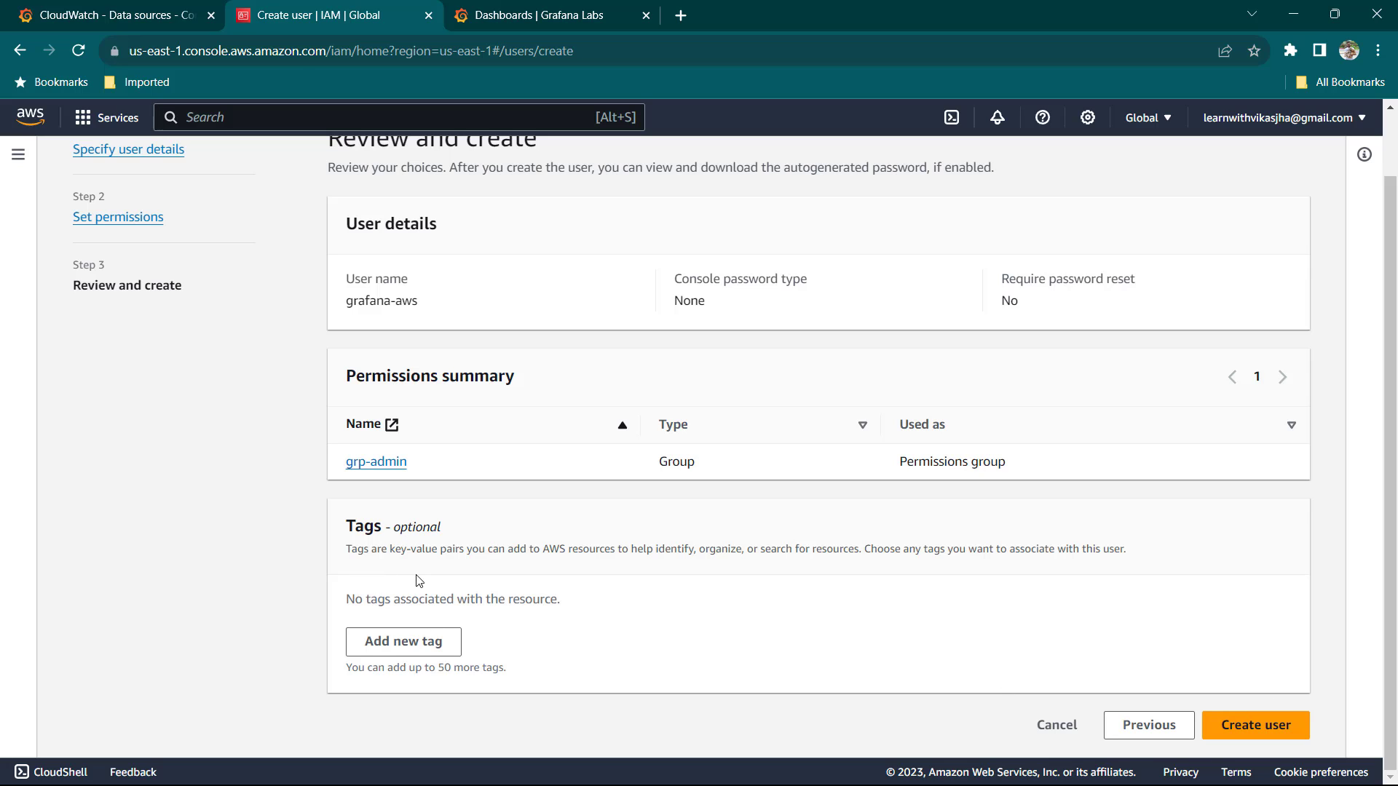
{"action": "left_click", "coordinate": [1253, 728]}
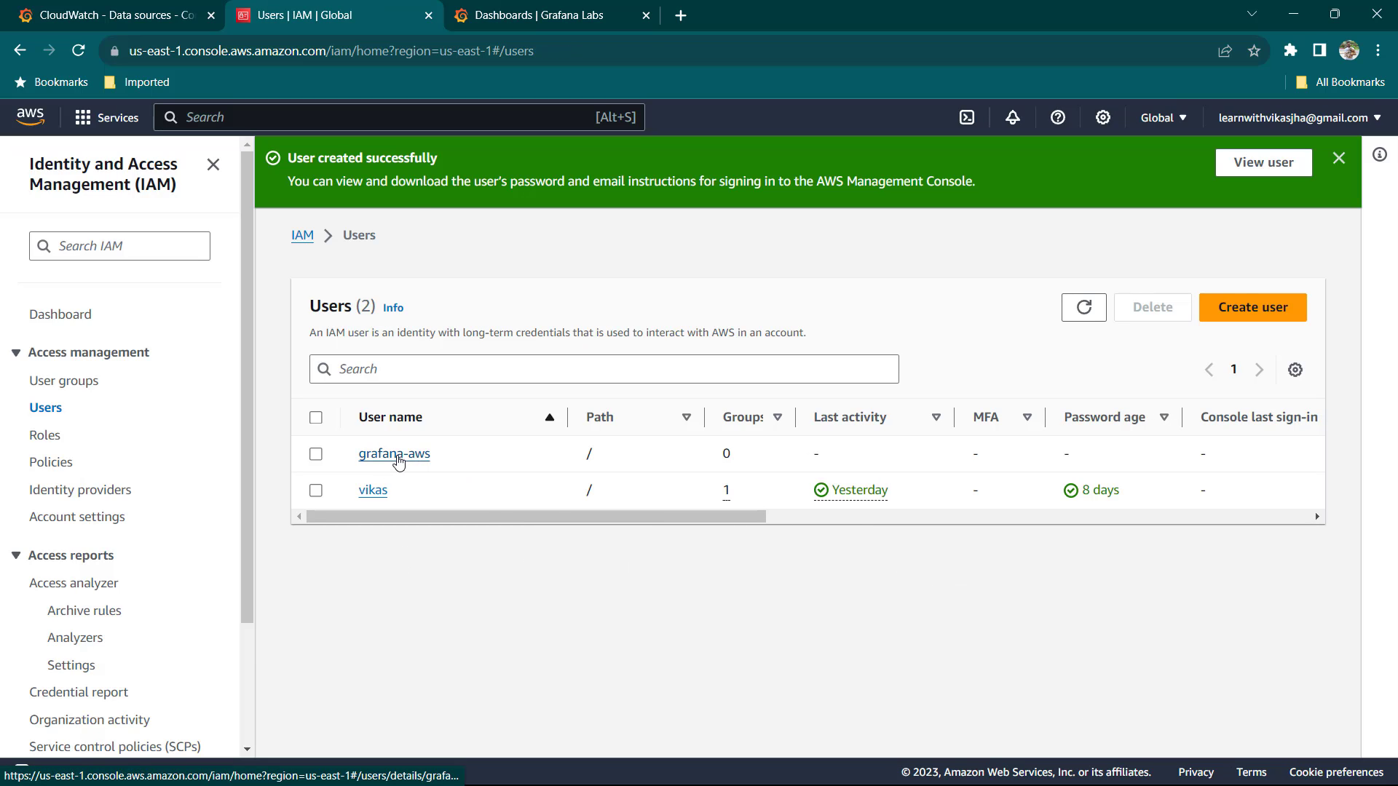
{"action": "left_click", "coordinate": [398, 461]}
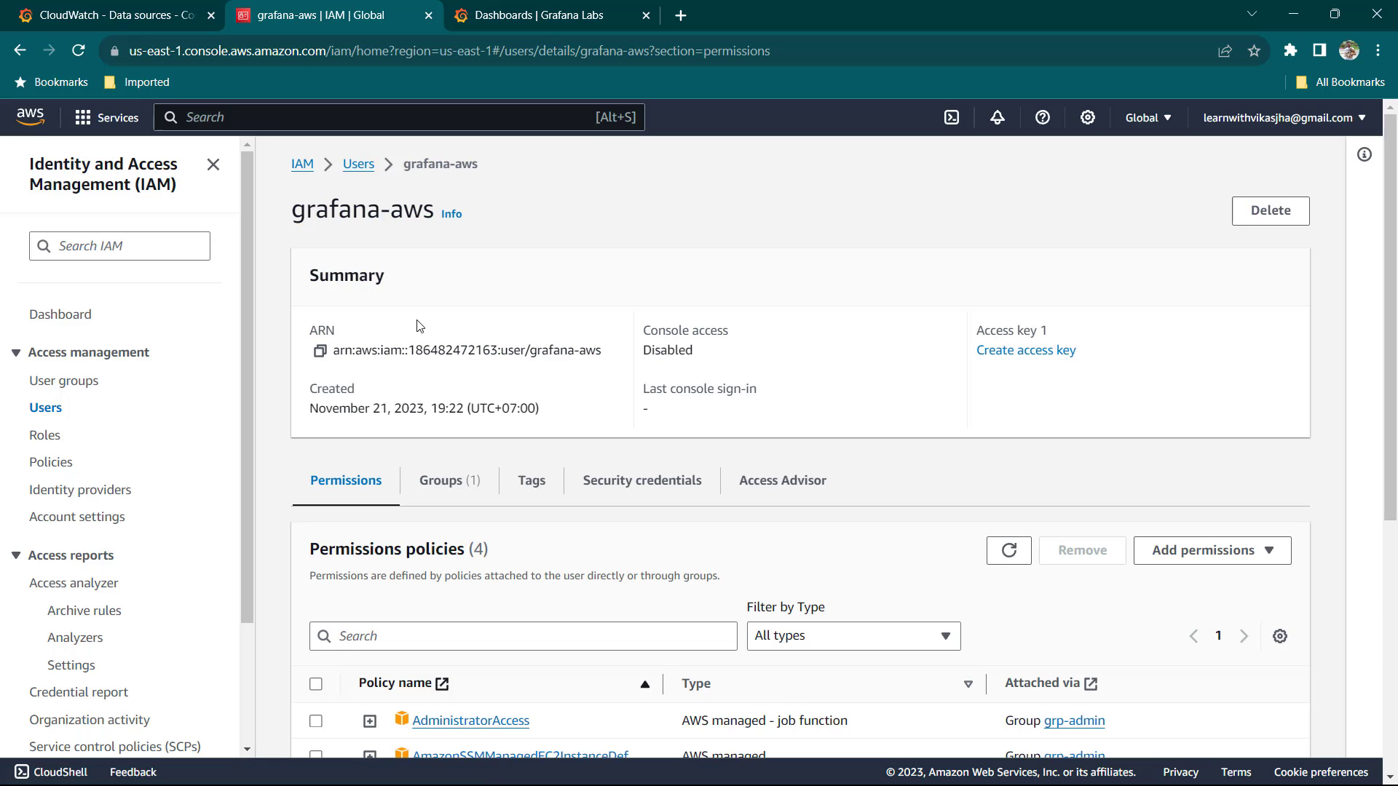
{"action": "left_click", "coordinate": [1038, 357]}
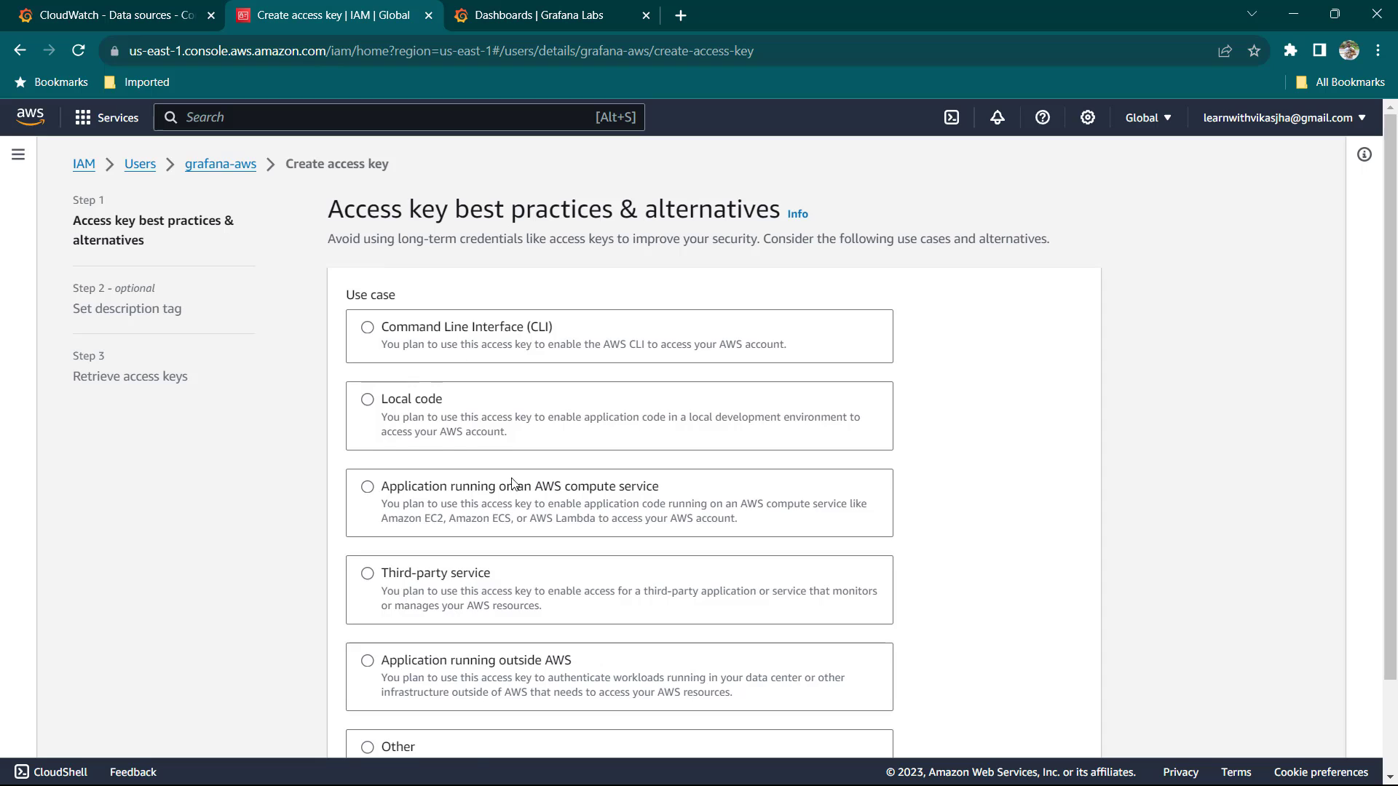
- Create an access key for an application outside AWS, tagged grafana-aws-user
{"action": "scroll", "coordinate": [515, 484], "scroll_direction": "down", "scroll_amount": 2}
{"action": "left_click", "coordinate": [368, 555]}
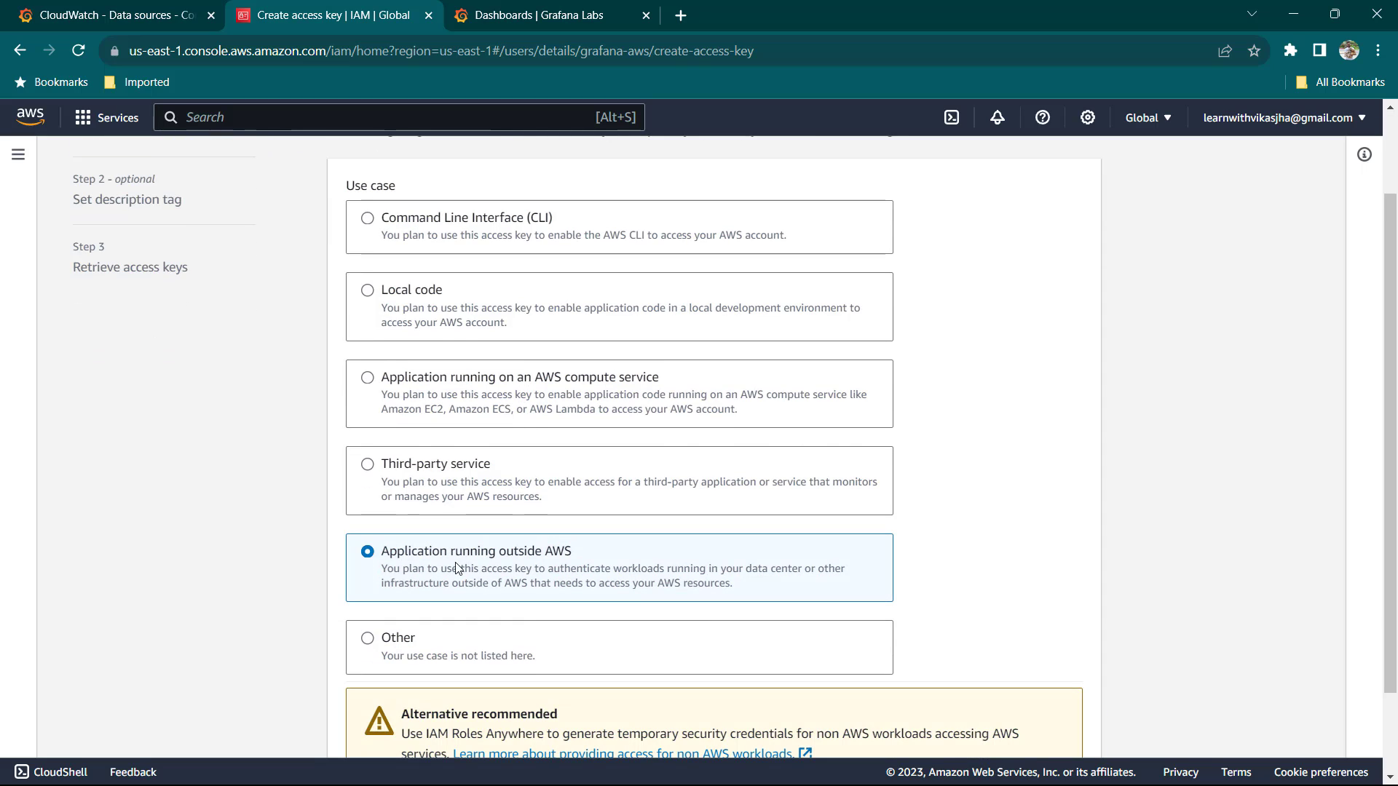
{"action": "scroll", "coordinate": [586, 568], "scroll_direction": "down", "scroll_amount": 2}
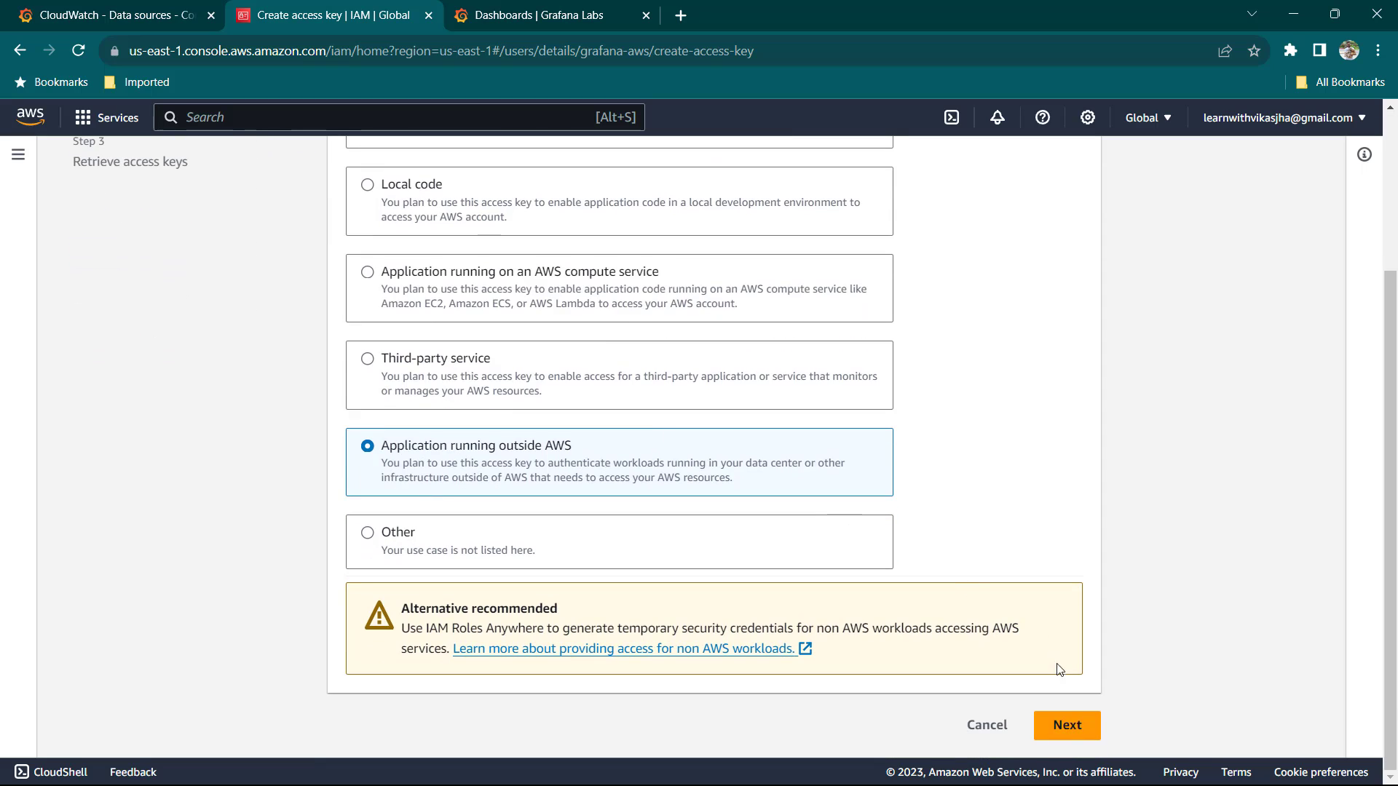
{"action": "left_click", "coordinate": [1067, 726]}
{"action": "left_click", "coordinate": [508, 342]}
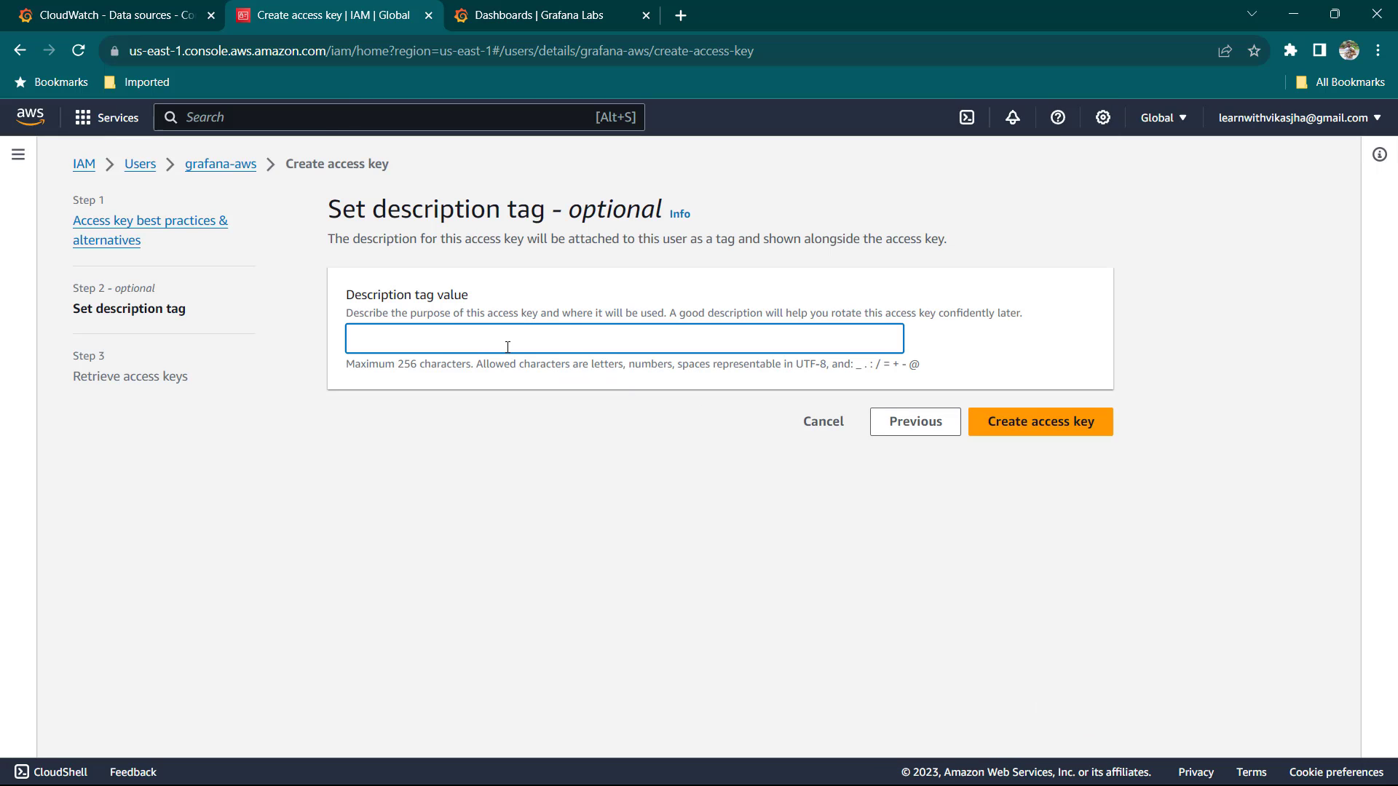
{"action": "type", "text": "grafana-aws-user"}
{"action": "left_click", "coordinate": [1076, 426]}
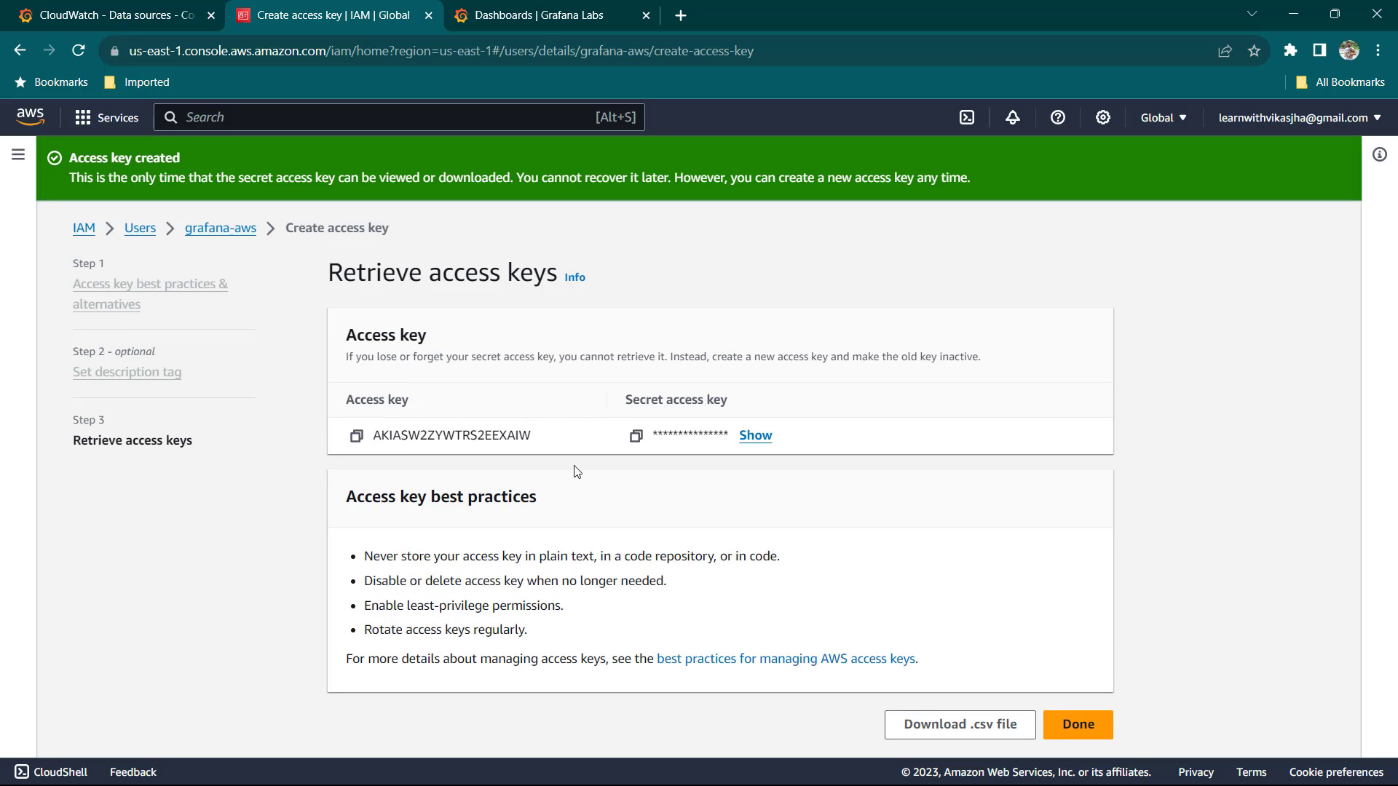
- Paste the access key ID into Grafana's Access Key ID field and copy the secret key
{"action": "left_click", "coordinate": [356, 436]}
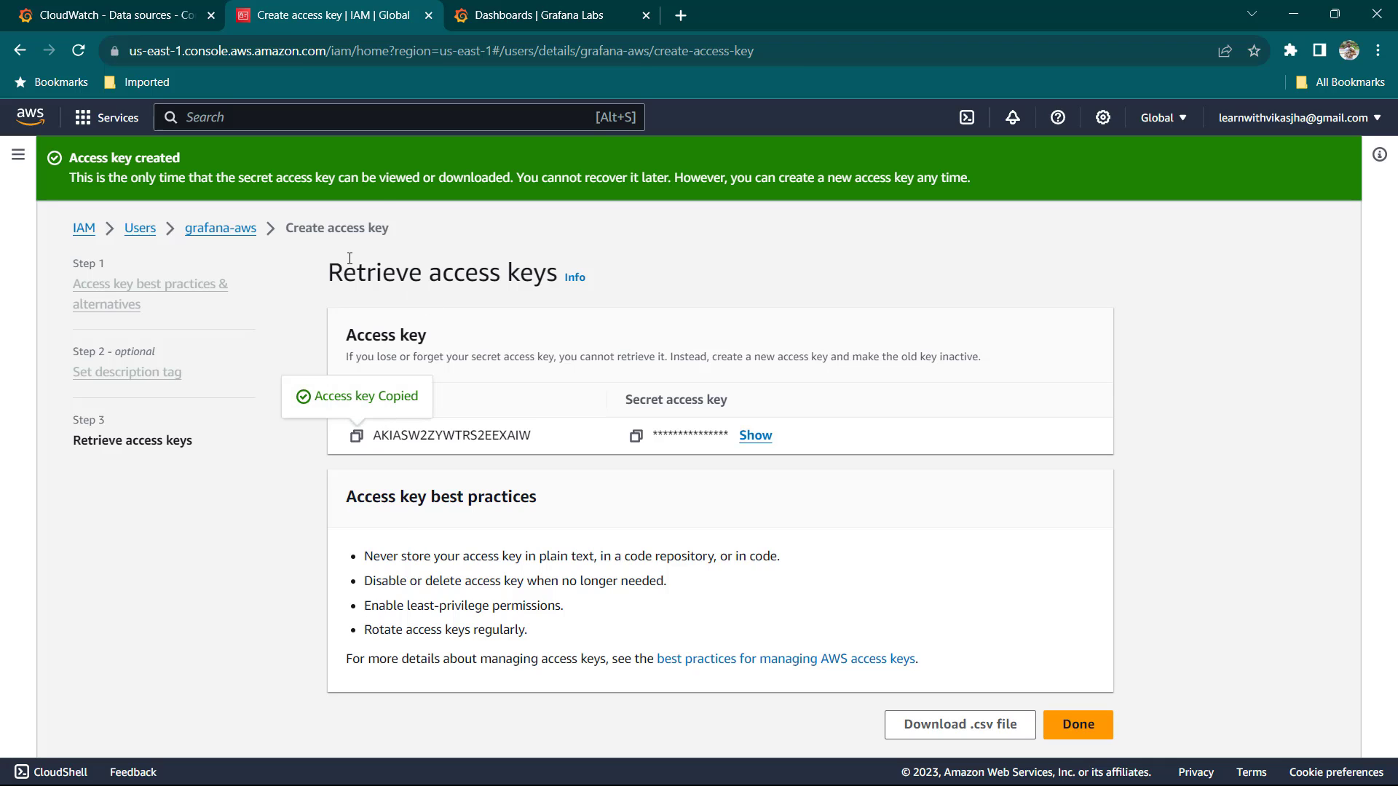
{"action": "left_click", "coordinate": [127, 14]}
{"action": "left_click", "coordinate": [524, 413]}
{"action": "key", "text": "ctrl+v"}
{"action": "left_click", "coordinate": [334, 11]}
{"action": "left_click", "coordinate": [636, 435]}
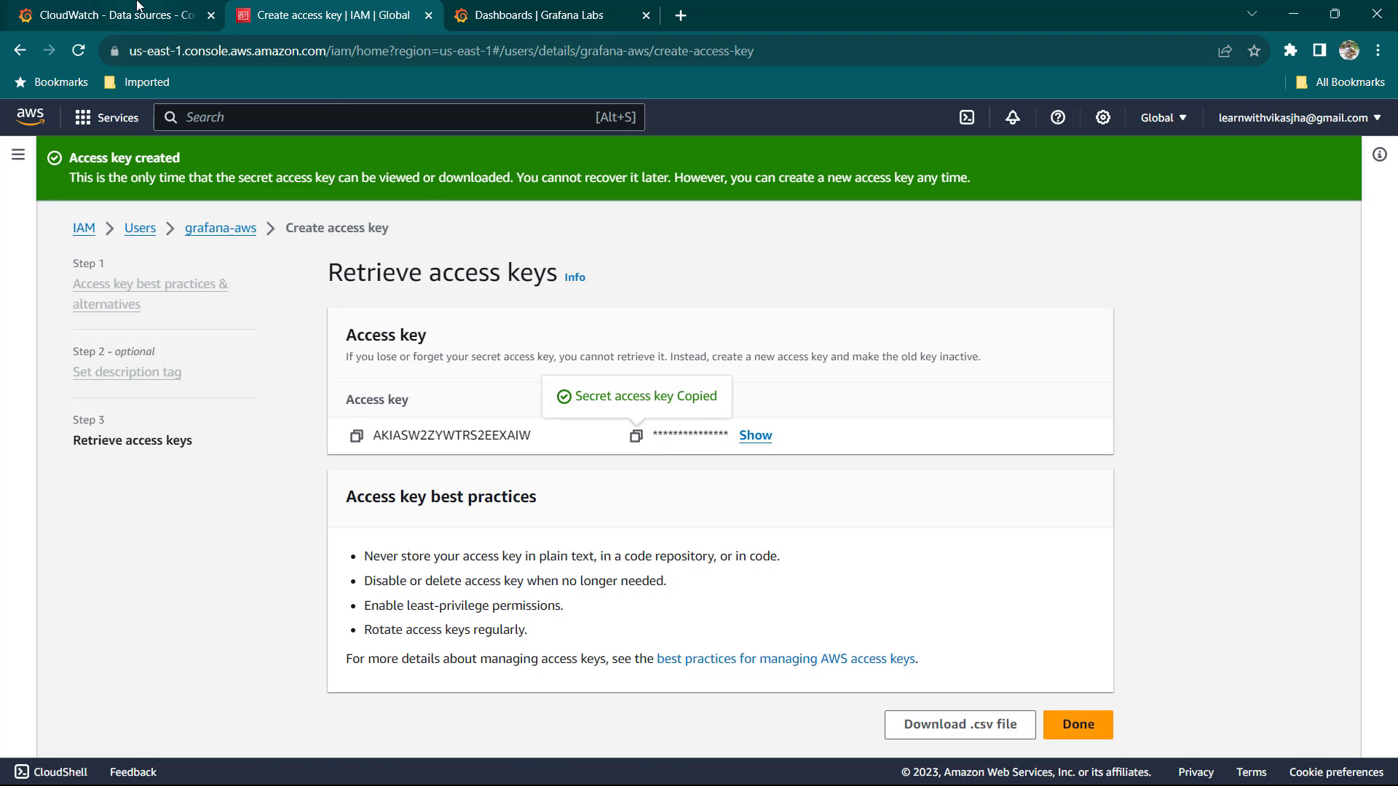
{"action": "left_click", "coordinate": [127, 14]}
- Paste the secret access key and run Save & test, which reports an error
{"action": "left_click", "coordinate": [524, 443]}
{"action": "key", "text": "ctrl+v"}
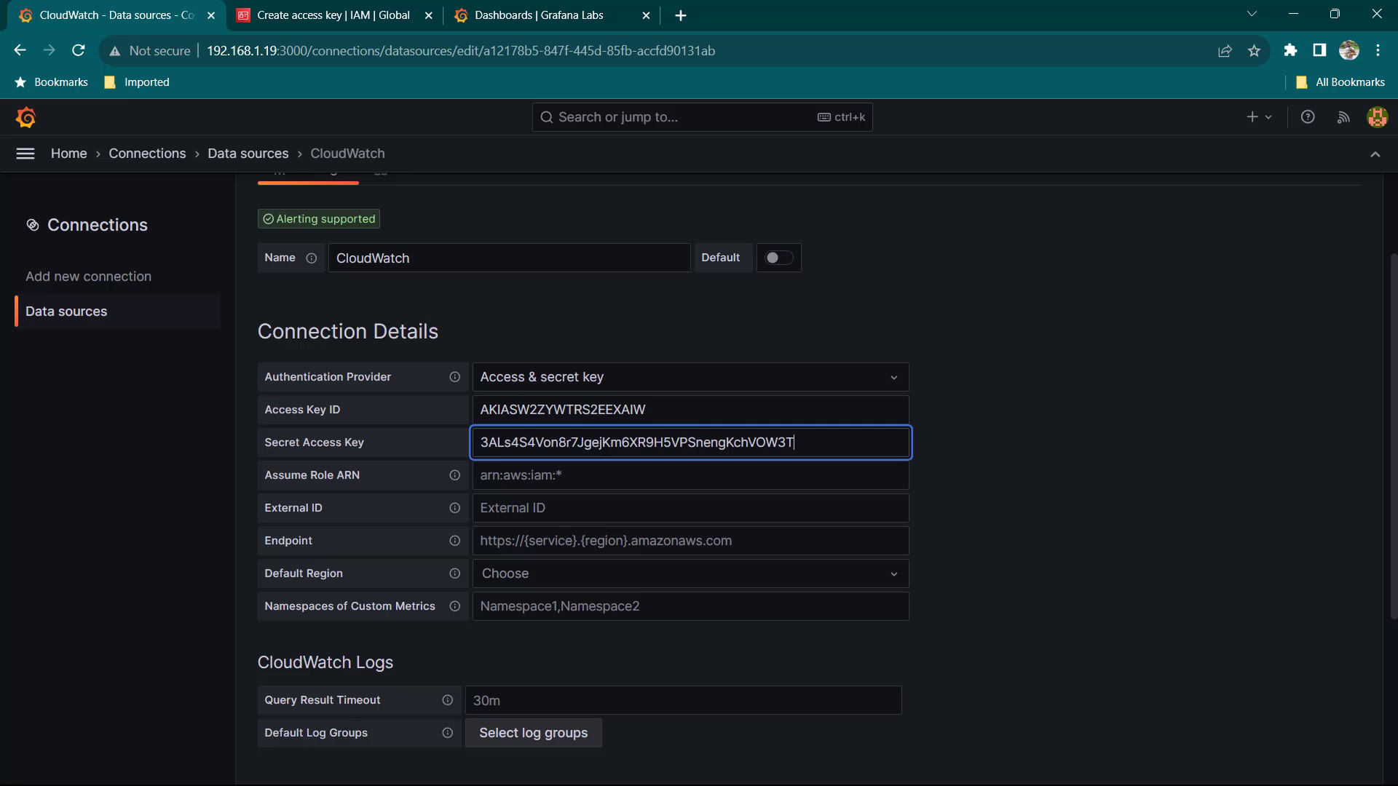
{"action": "scroll", "coordinate": [989, 527], "scroll_direction": "down", "scroll_amount": 4}
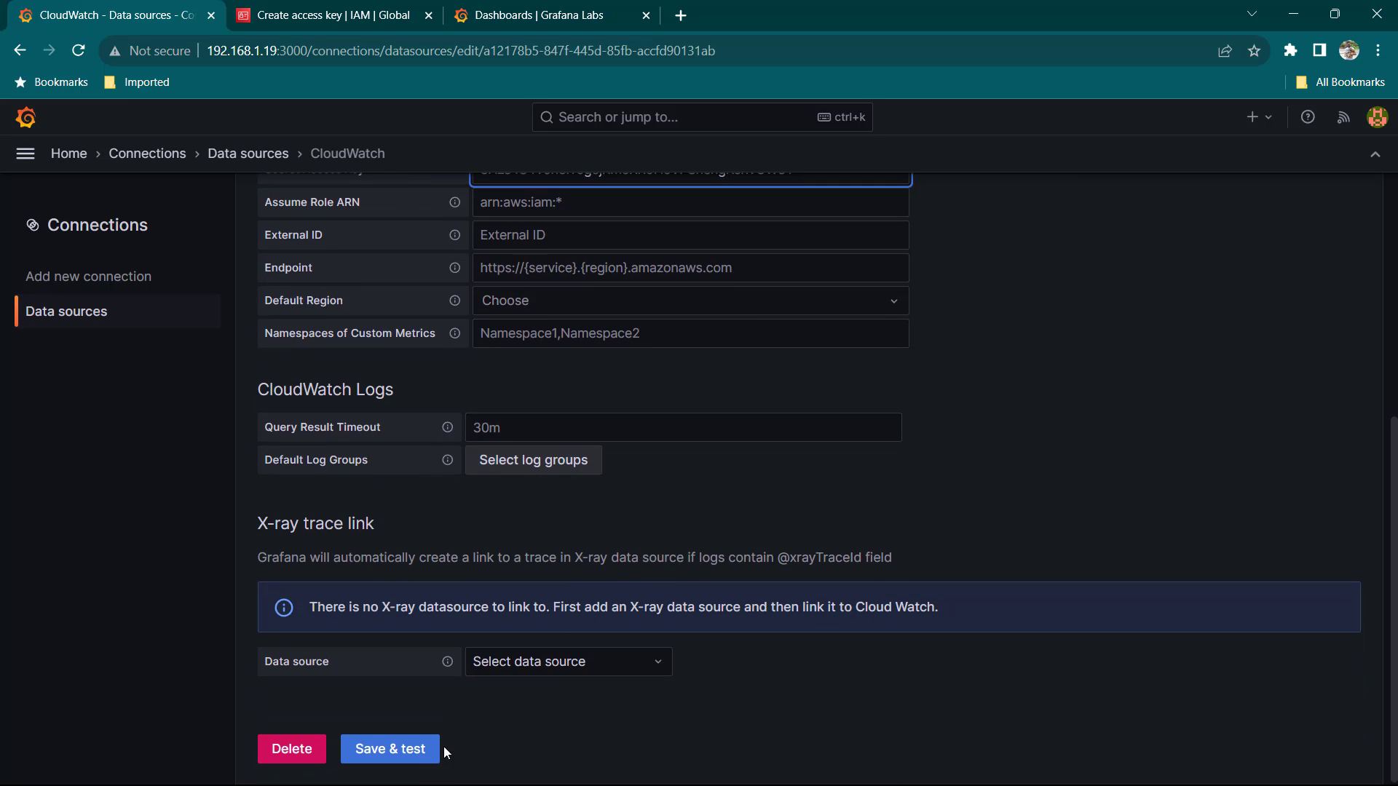
{"action": "left_click", "coordinate": [371, 750]}
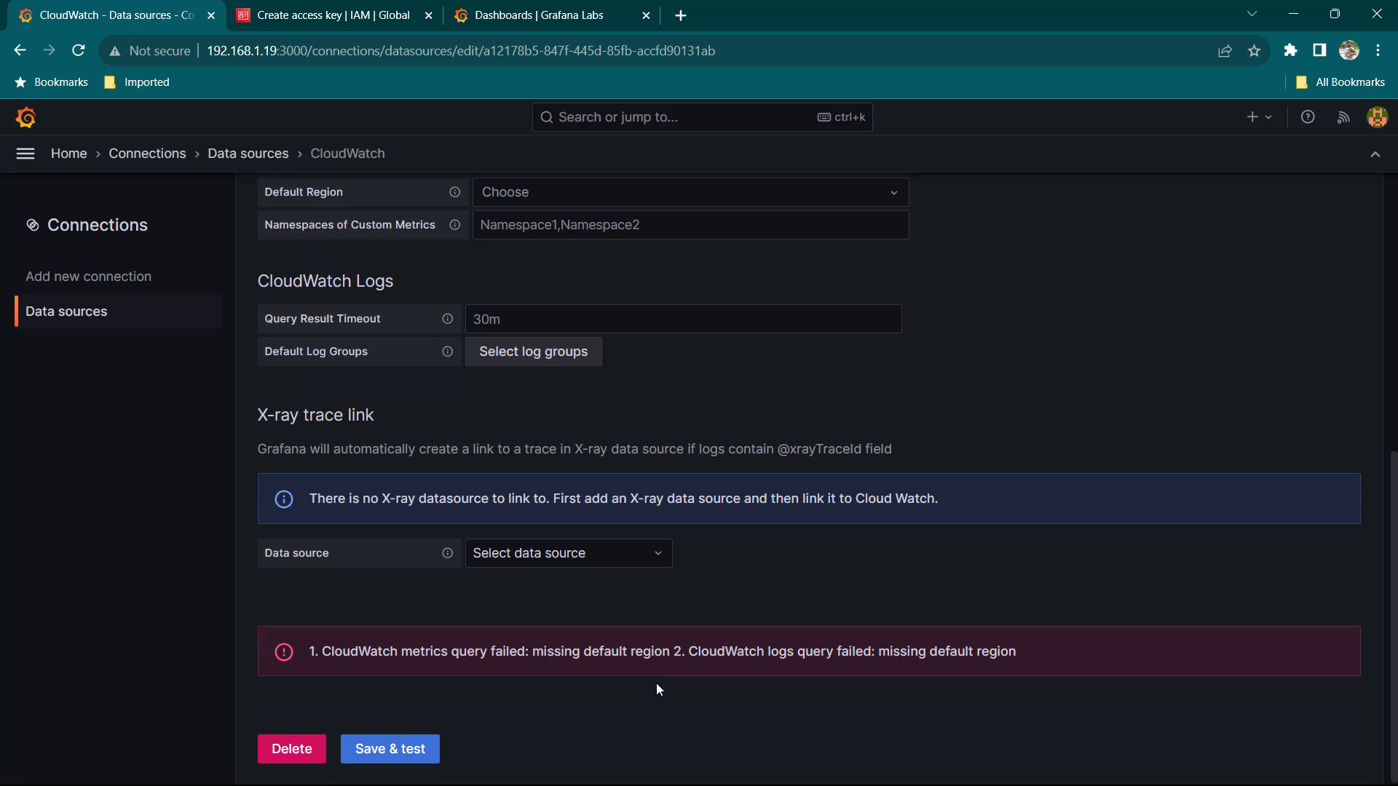
{"action": "left_click_drag", "start_coordinate": [412, 652], "coordinate": [525, 653]}
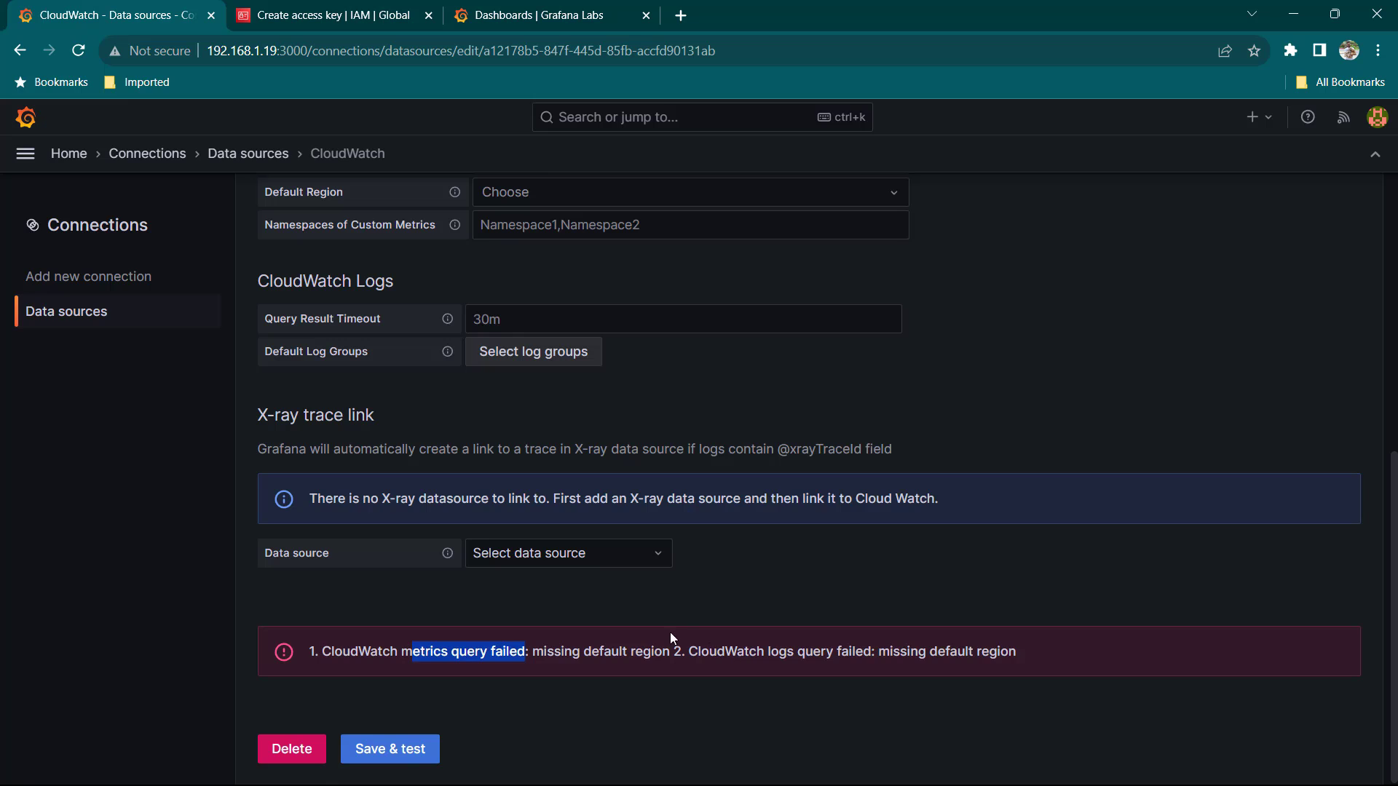
- Set the default region to us-east-1 and Save & test successfully against metrics and logs
{"action": "scroll", "coordinate": [671, 635], "scroll_direction": "up", "scroll_amount": 2}
{"action": "scroll", "coordinate": [418, 342], "scroll_direction": "up", "scroll_amount": 2}
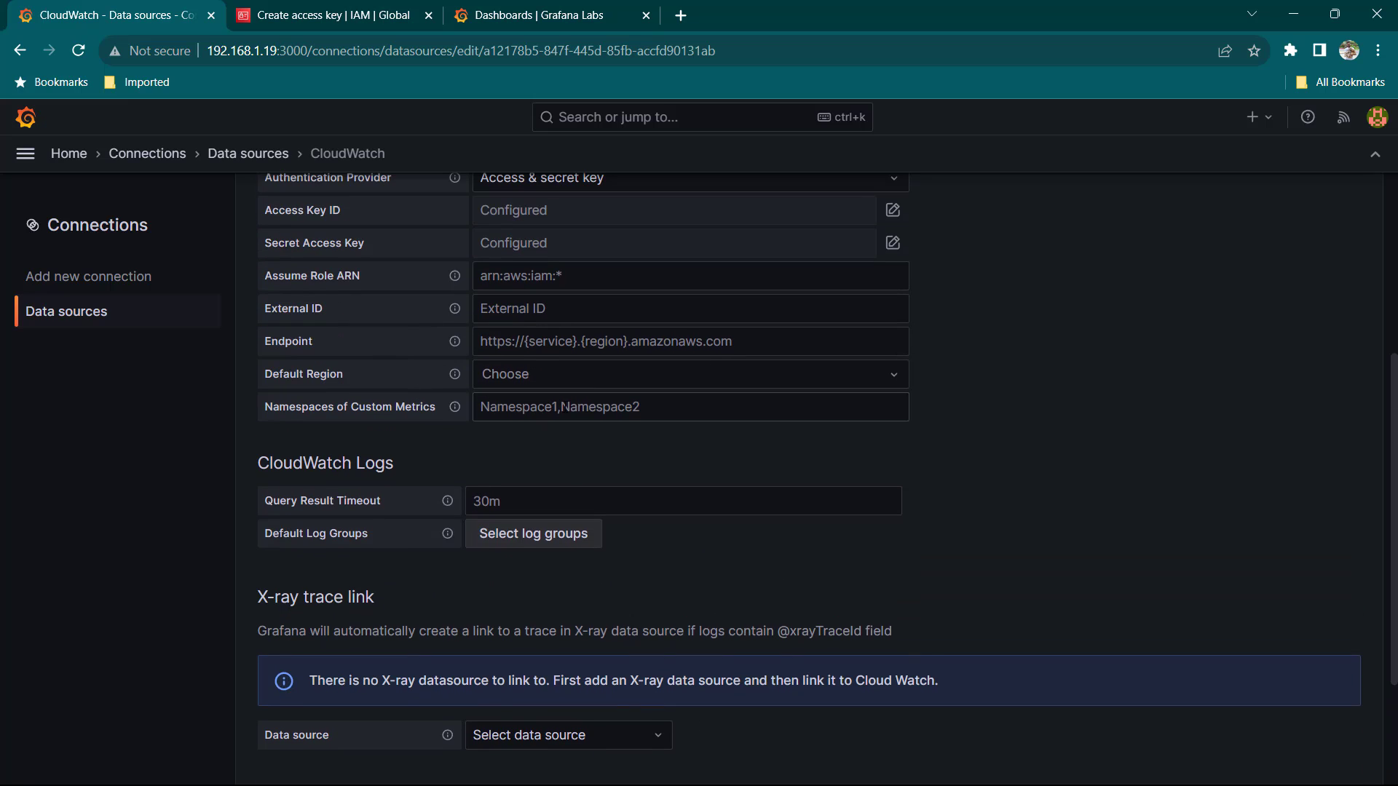
{"action": "left_click", "coordinate": [589, 375]}
{"action": "type", "text": "us-ea"}
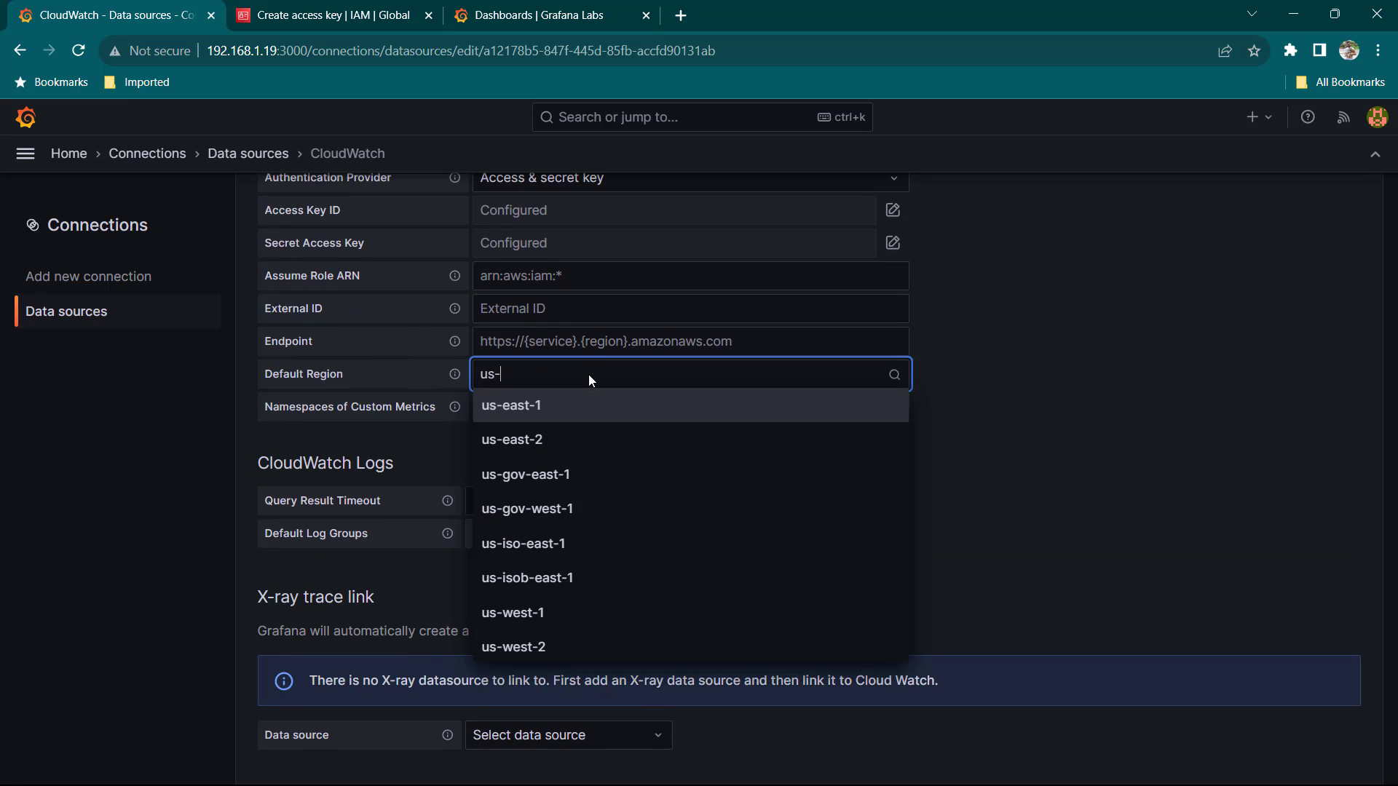
{"action": "left_click", "coordinate": [517, 412]}
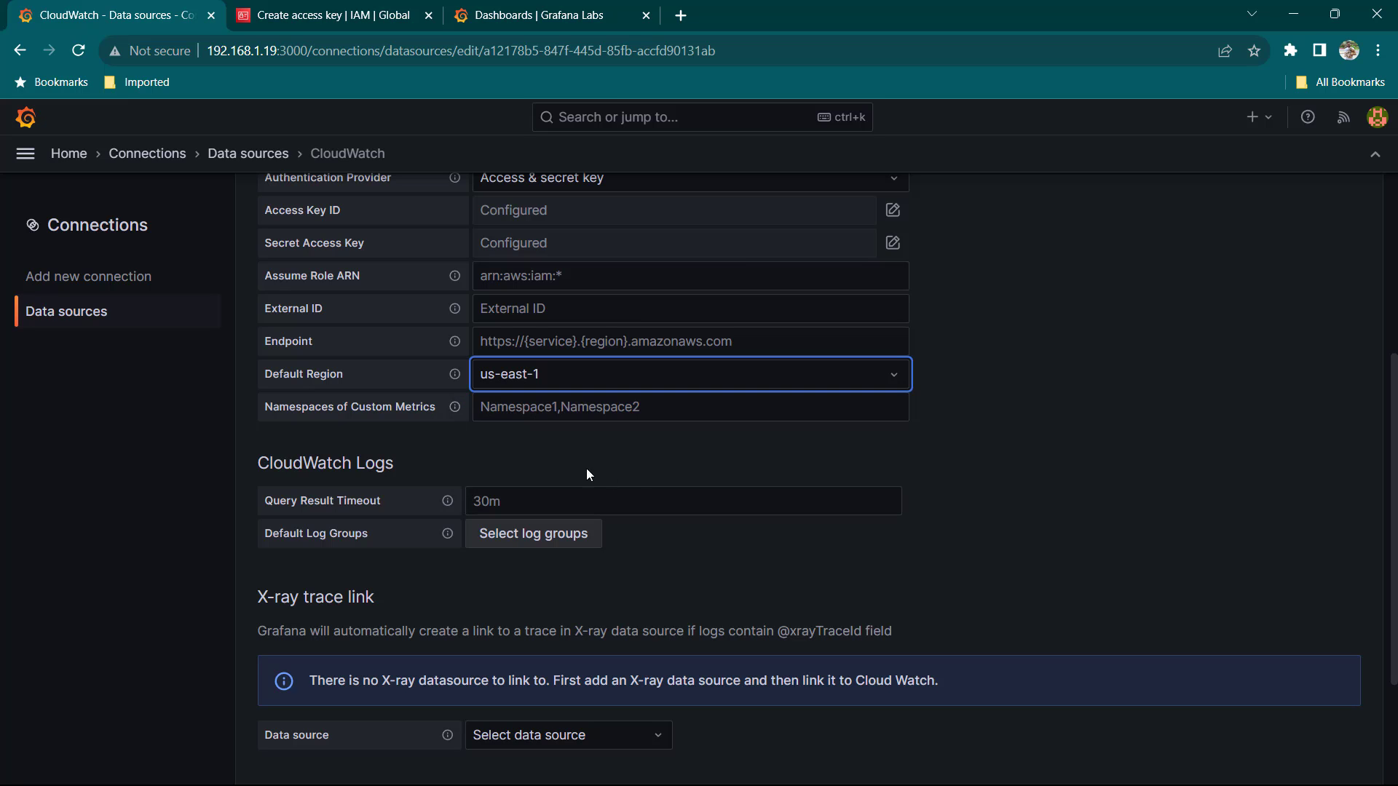
{"action": "scroll", "coordinate": [609, 472], "scroll_direction": "down", "scroll_amount": 3}
{"action": "left_click", "coordinate": [408, 752]}
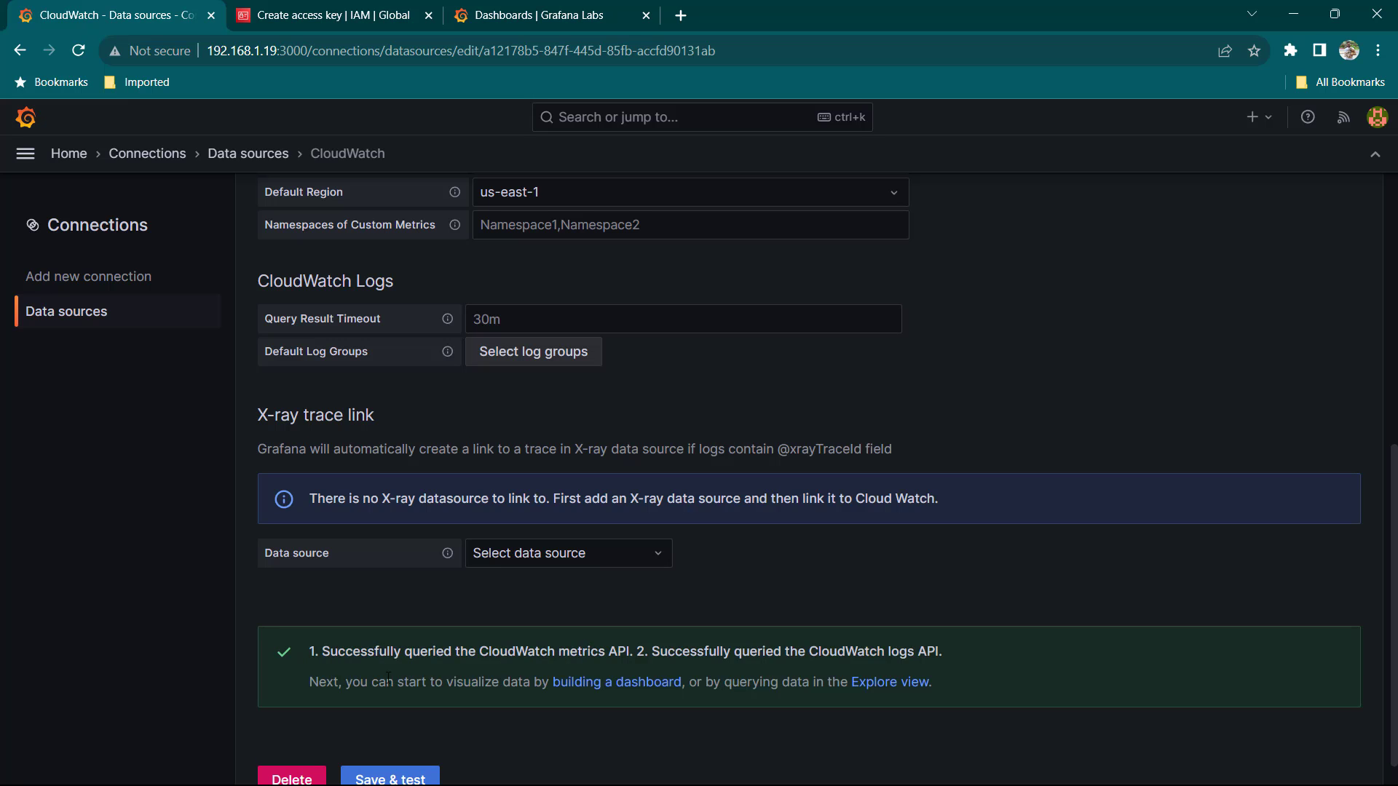
{"action": "left_click_drag", "start_coordinate": [335, 664], "coordinate": [727, 648]}
{"action": "scroll", "coordinate": [499, 667], "scroll_direction": "down", "scroll_amount": 1}
{"action": "scroll", "coordinate": [592, 597], "scroll_direction": "up", "scroll_amount": 8}
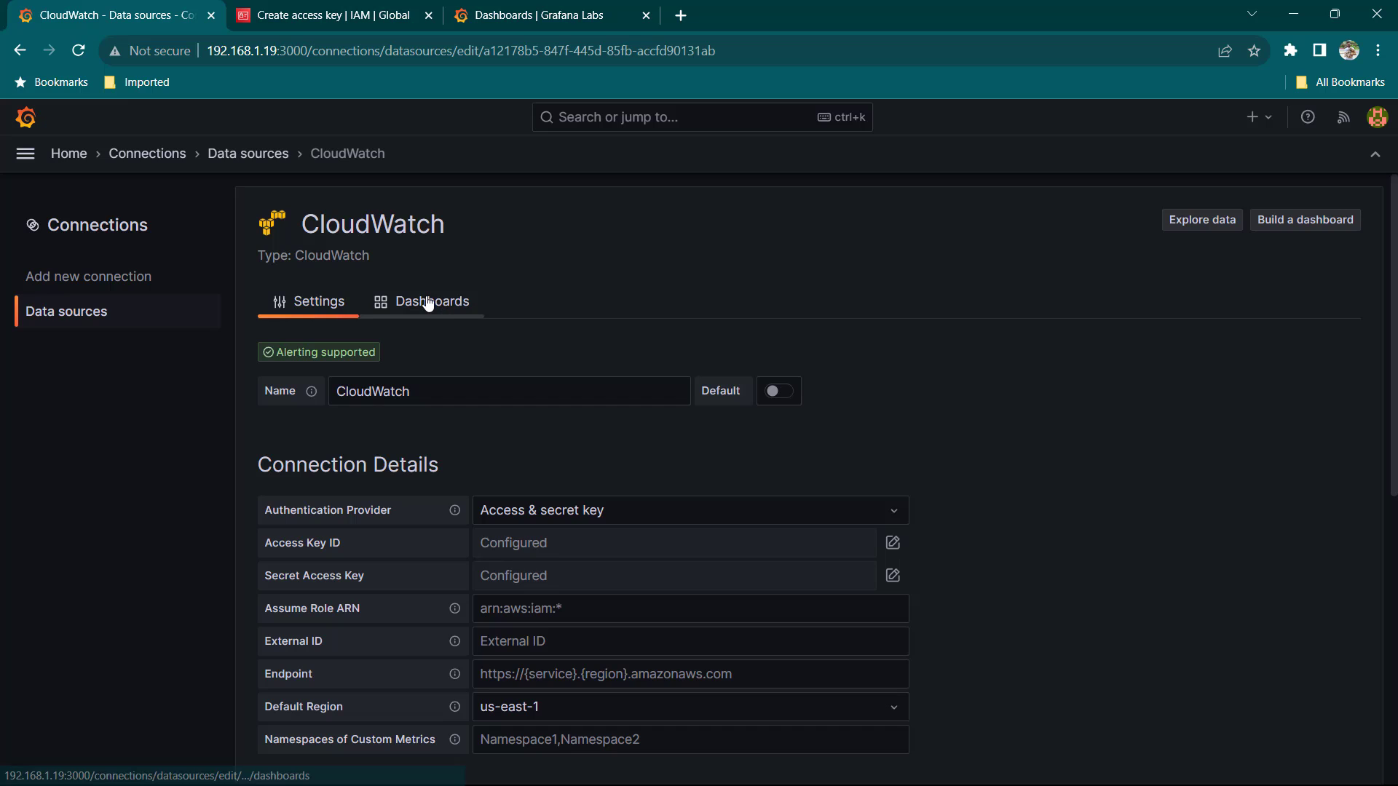
- Open the bundled Amazon EC2 dashboard and expand its Network details and Status Checks rows
{"action": "left_click", "coordinate": [428, 301]}
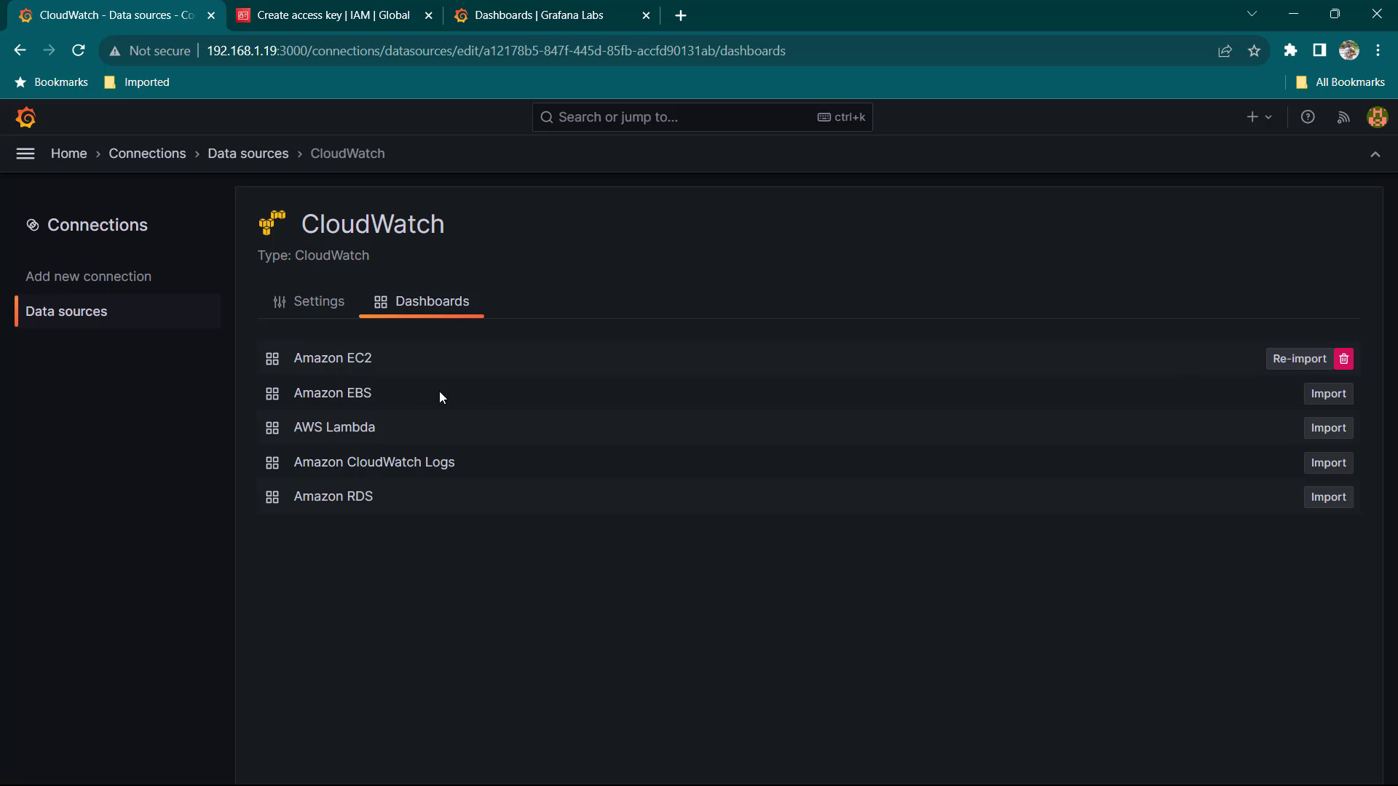
{"action": "left_click", "coordinate": [337, 367]}
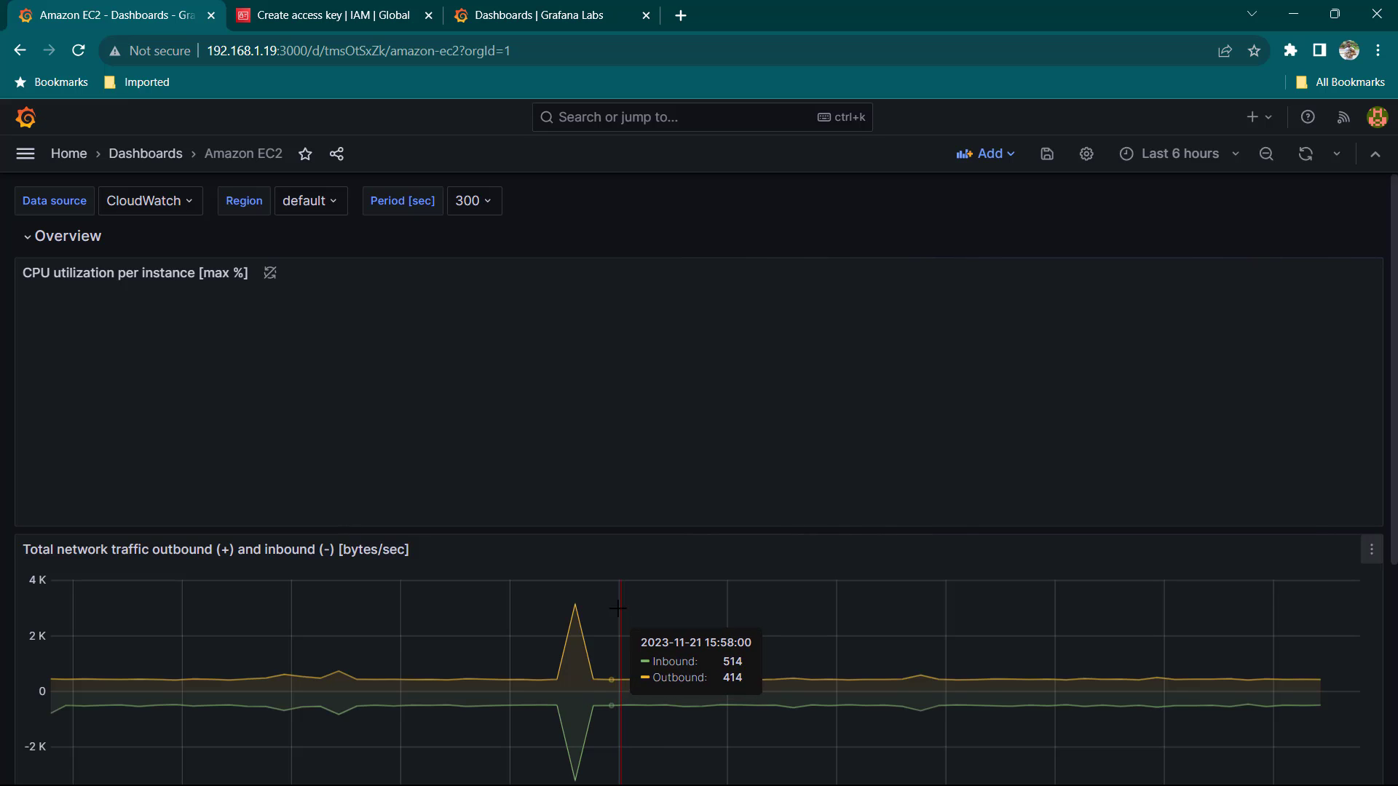
{"action": "scroll", "coordinate": [641, 561], "scroll_direction": "down", "scroll_amount": 4}
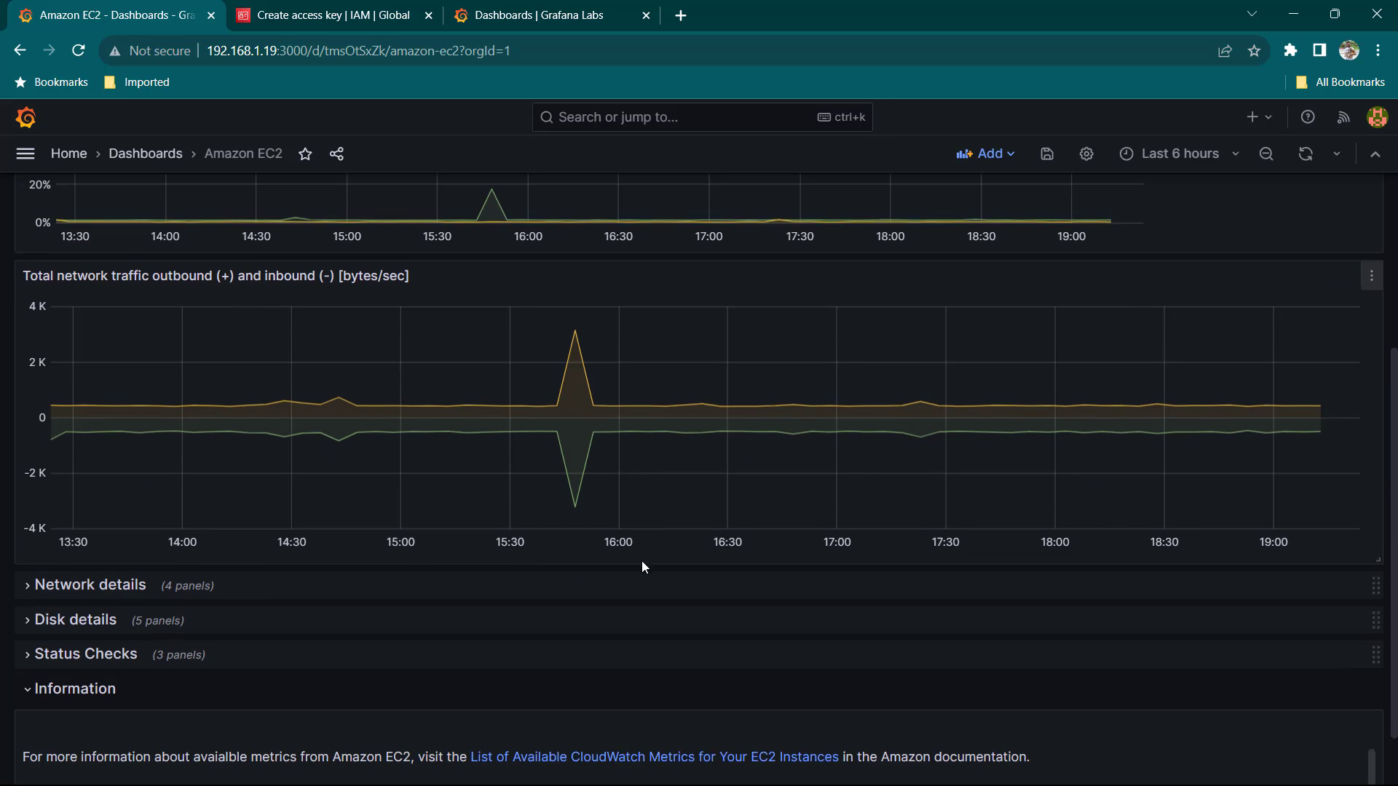
{"action": "scroll", "coordinate": [642, 567], "scroll_direction": "down", "scroll_amount": 1}
{"action": "left_click", "coordinate": [32, 518]}
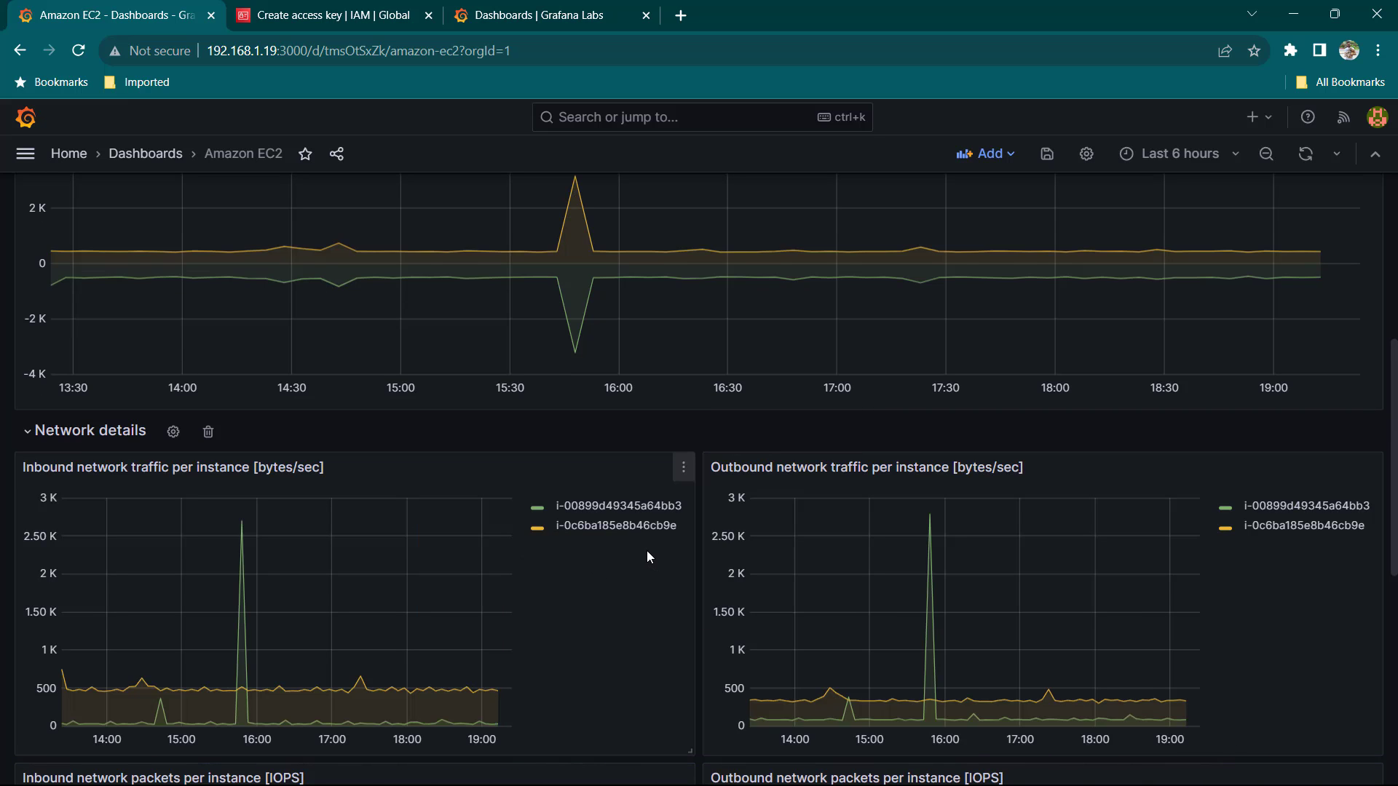
{"action": "scroll", "coordinate": [646, 556], "scroll_direction": "down", "scroll_amount": 7}
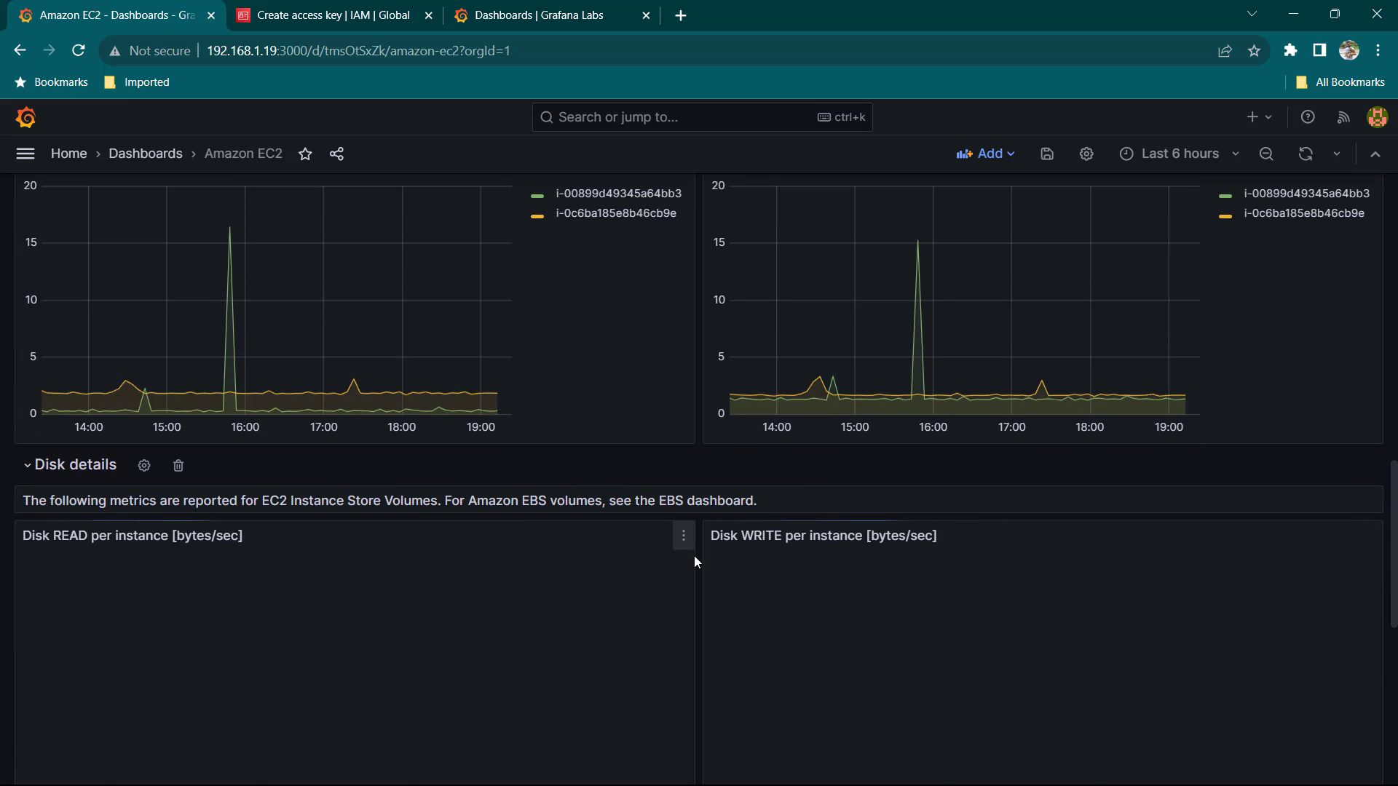
{"action": "scroll", "coordinate": [688, 557], "scroll_direction": "down", "scroll_amount": 3}
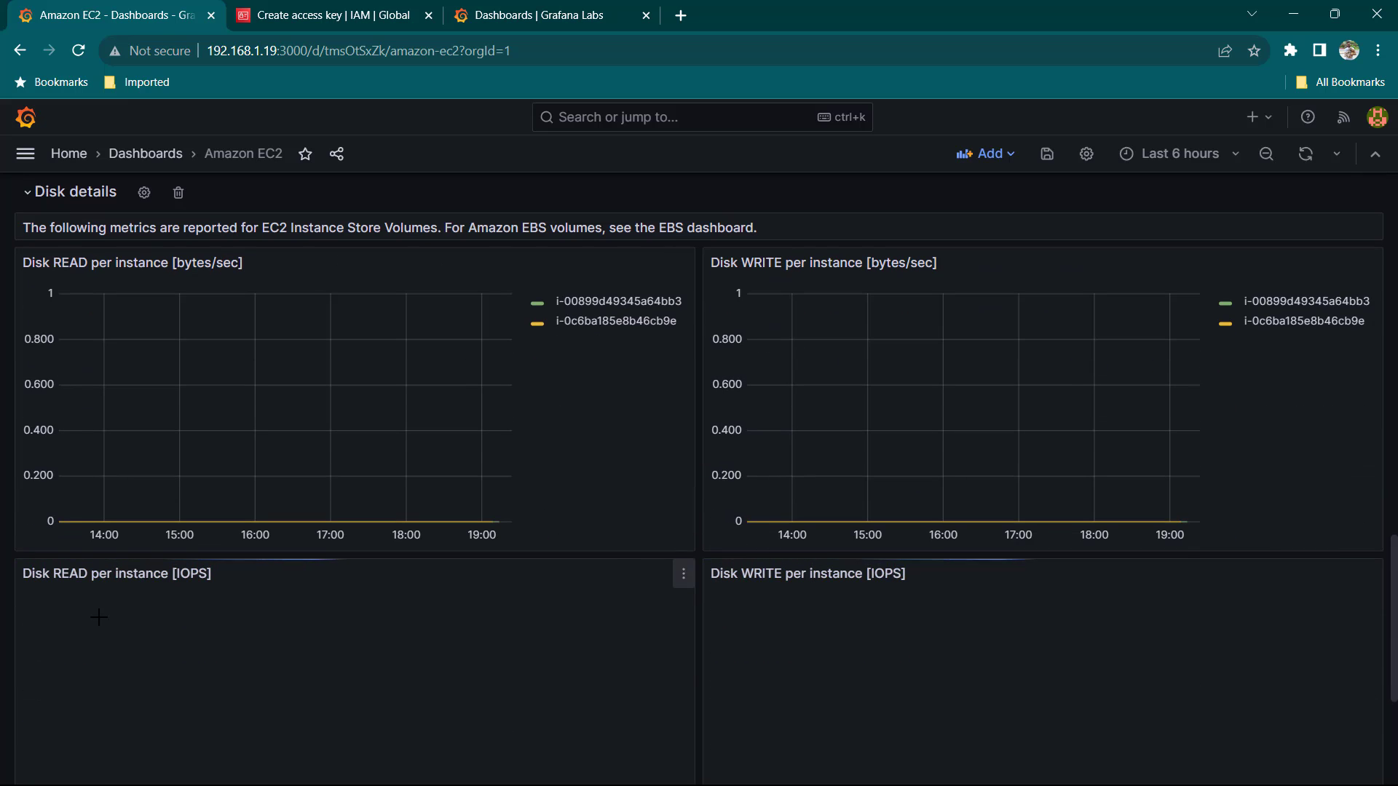
{"action": "scroll", "coordinate": [135, 615], "scroll_direction": "down", "scroll_amount": 3}
{"action": "left_click", "coordinate": [21, 593]}
{"action": "scroll", "coordinate": [57, 588], "scroll_direction": "down", "scroll_amount": 1}
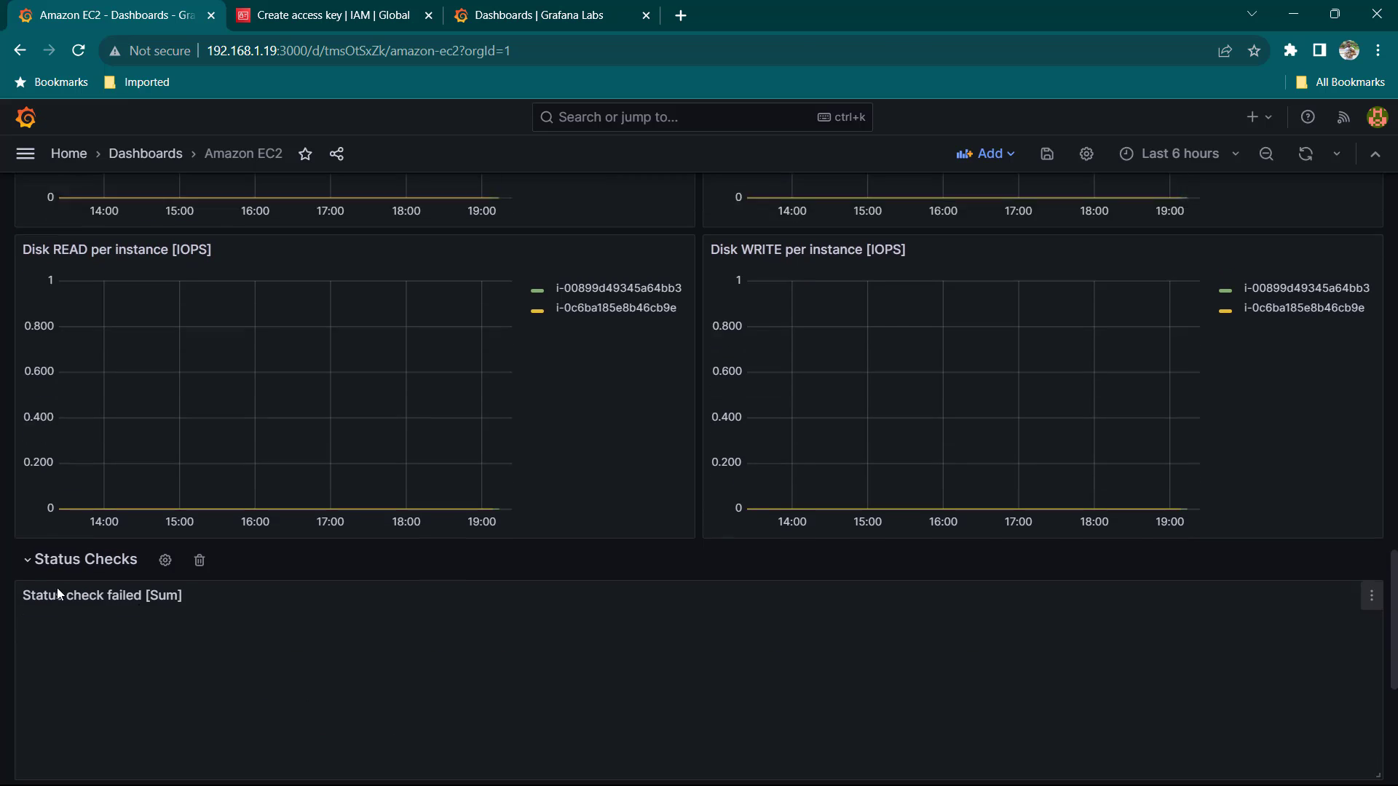
{"action": "scroll", "coordinate": [813, 567], "scroll_direction": "up", "scroll_amount": 15}
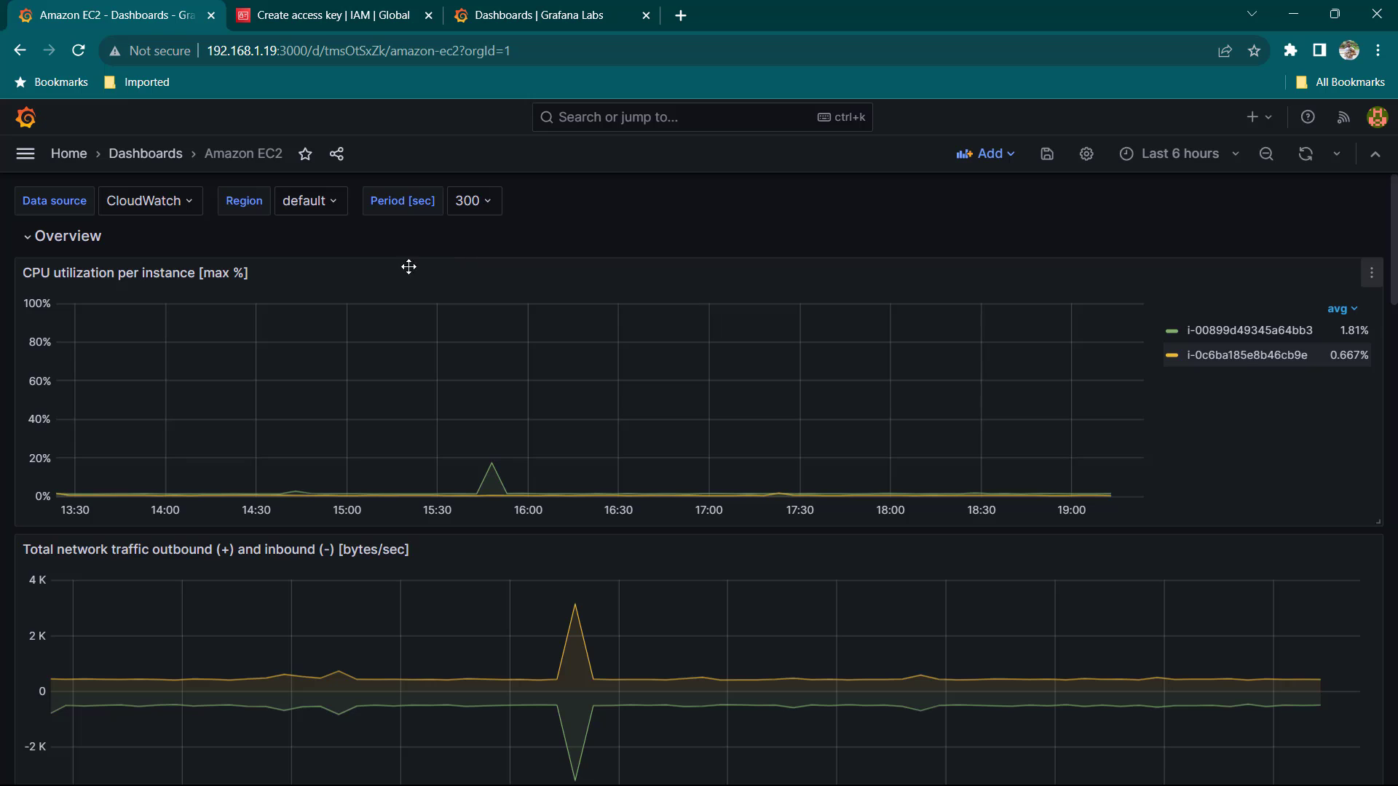
- Delete the grafana-aws IAM user, confirming with its name, then open a new browser tab
{"action": "left_click", "coordinate": [359, 12]}
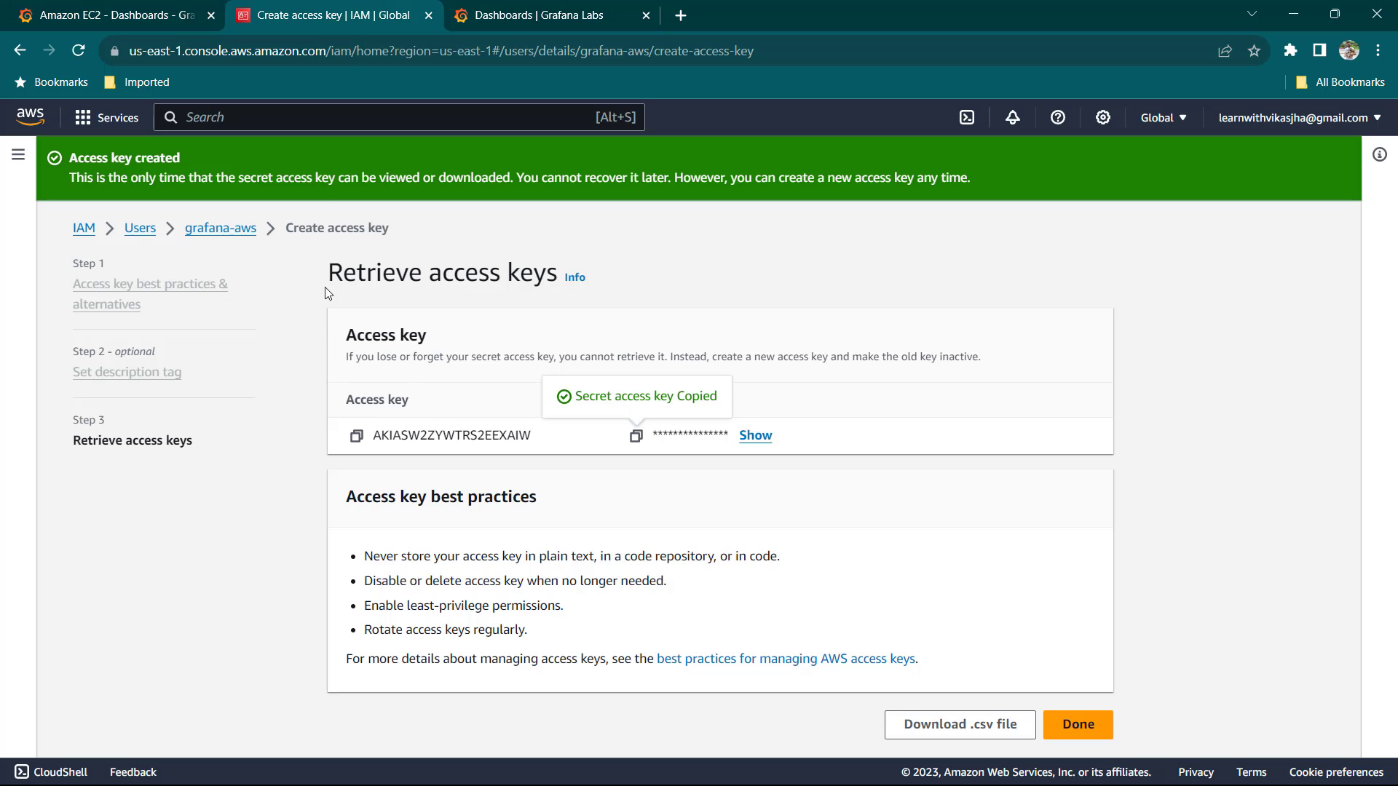
{"action": "left_click", "coordinate": [230, 231]}
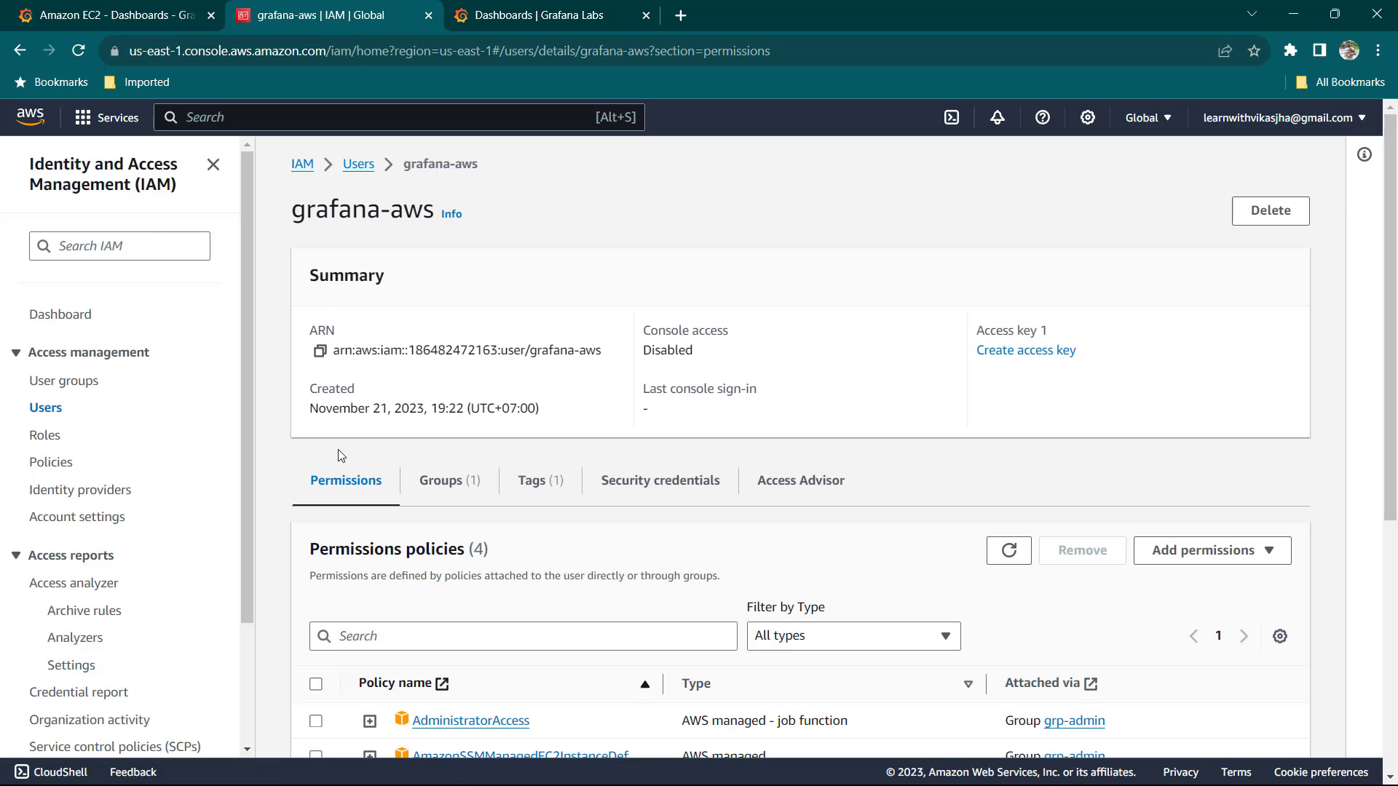
{"action": "left_click", "coordinate": [48, 407]}
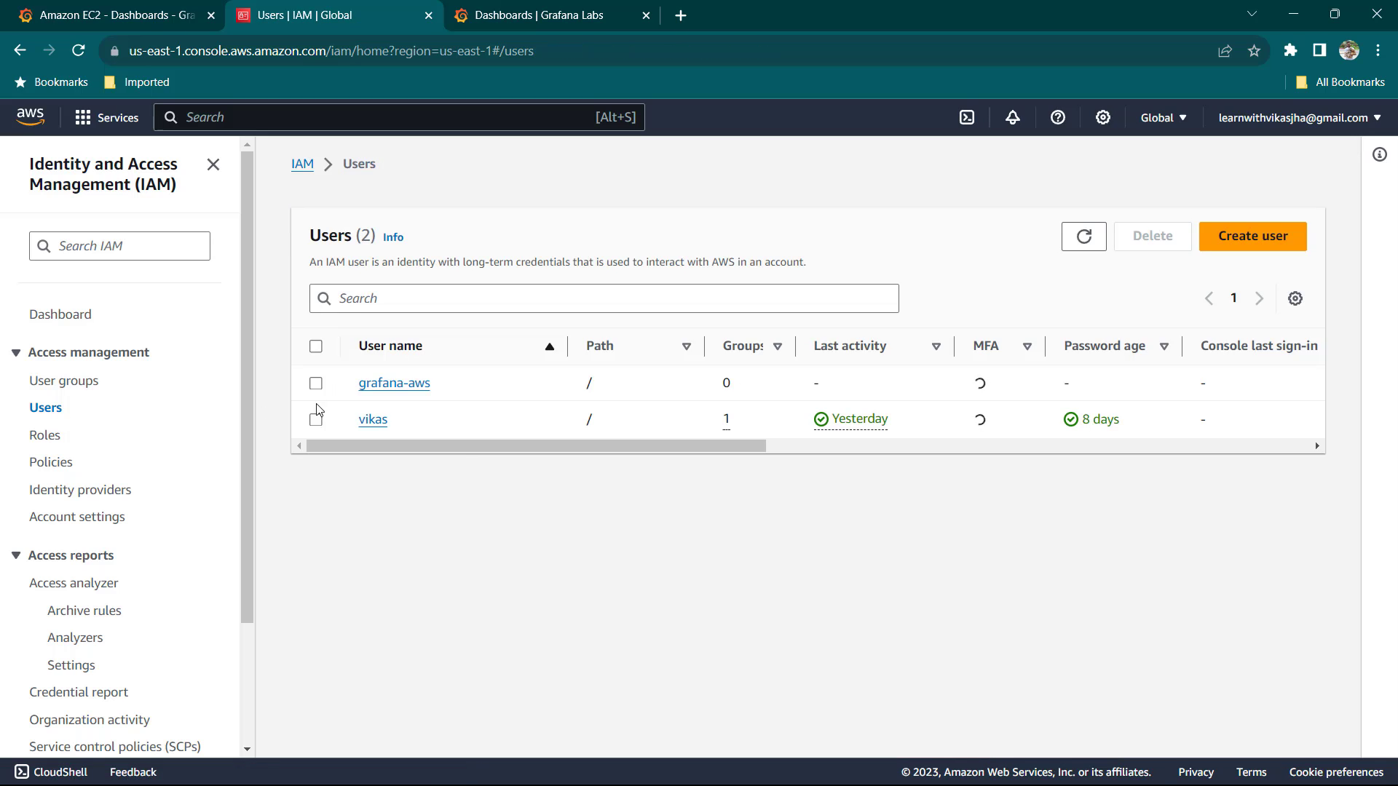
{"action": "left_click", "coordinate": [315, 384]}
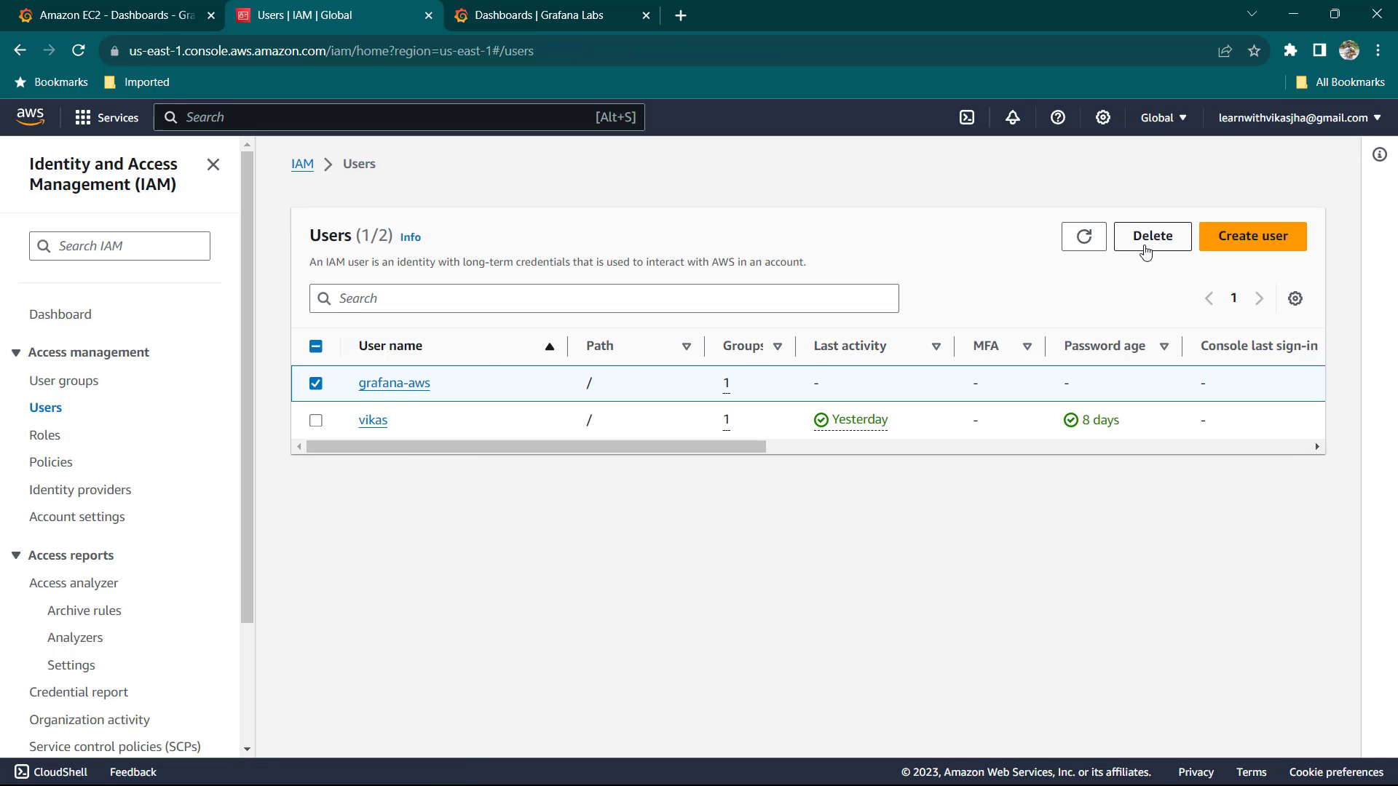
{"action": "left_click", "coordinate": [1147, 245]}
{"action": "left_click", "coordinate": [573, 567]}
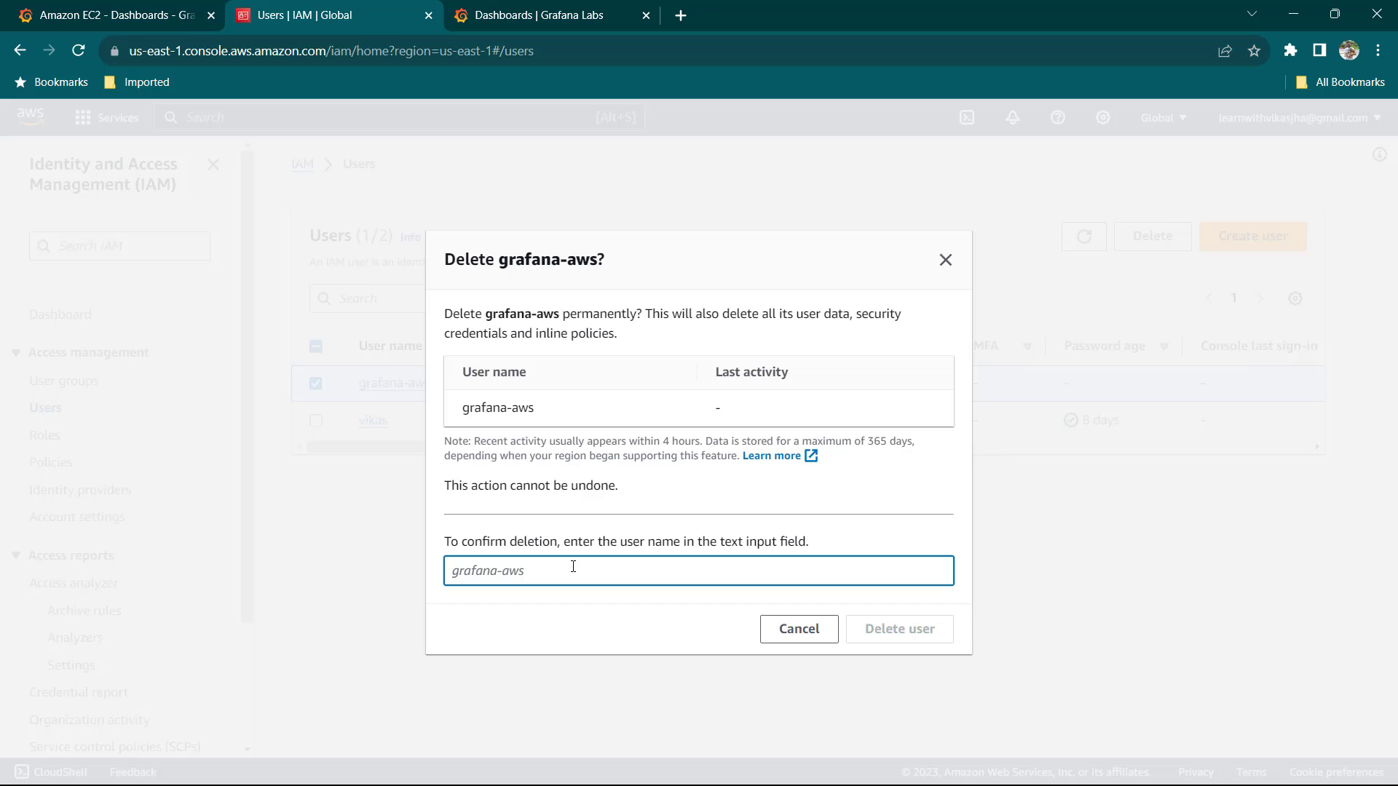
{"action": "type", "text": "grafana-aws"}
{"action": "left_click", "coordinate": [920, 626]}
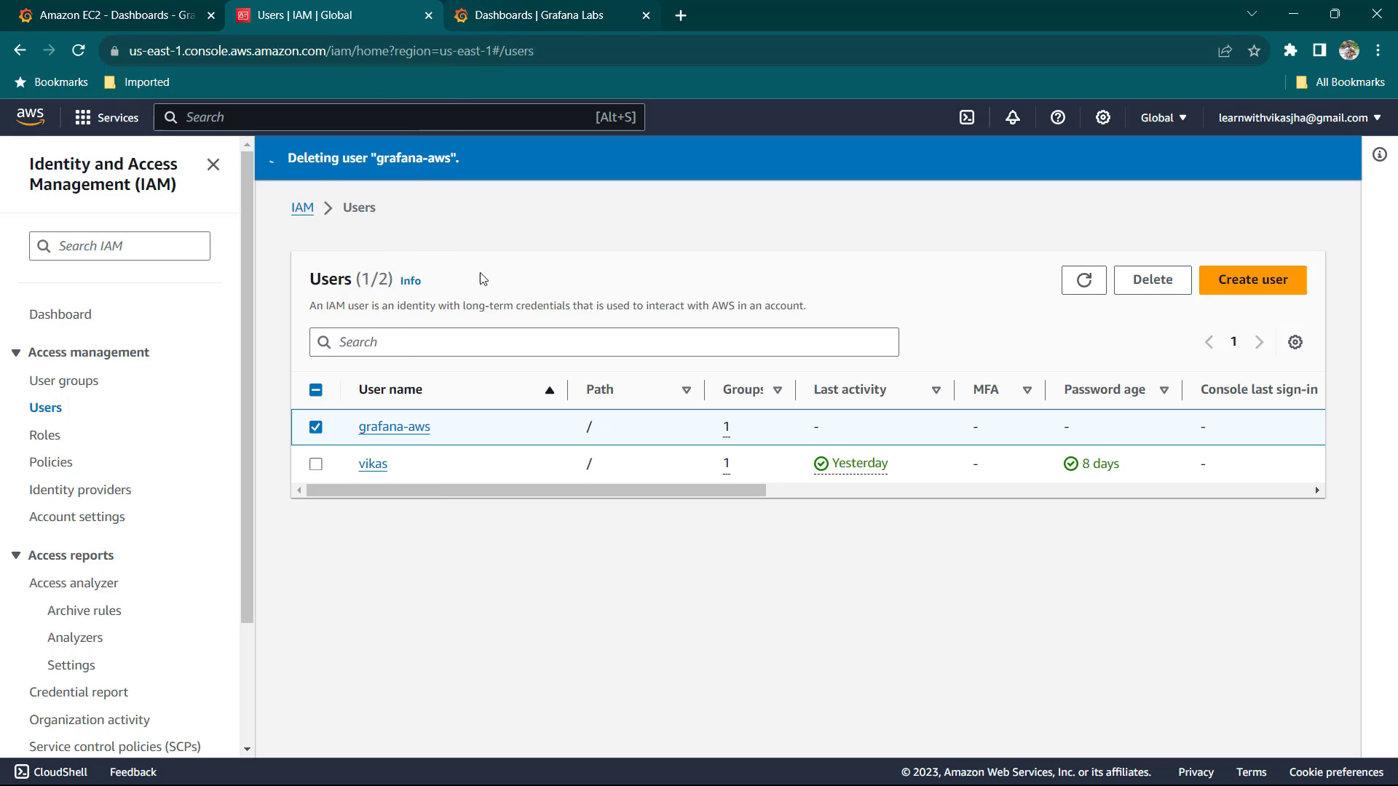
{"action": "left_click", "coordinate": [689, 17]}
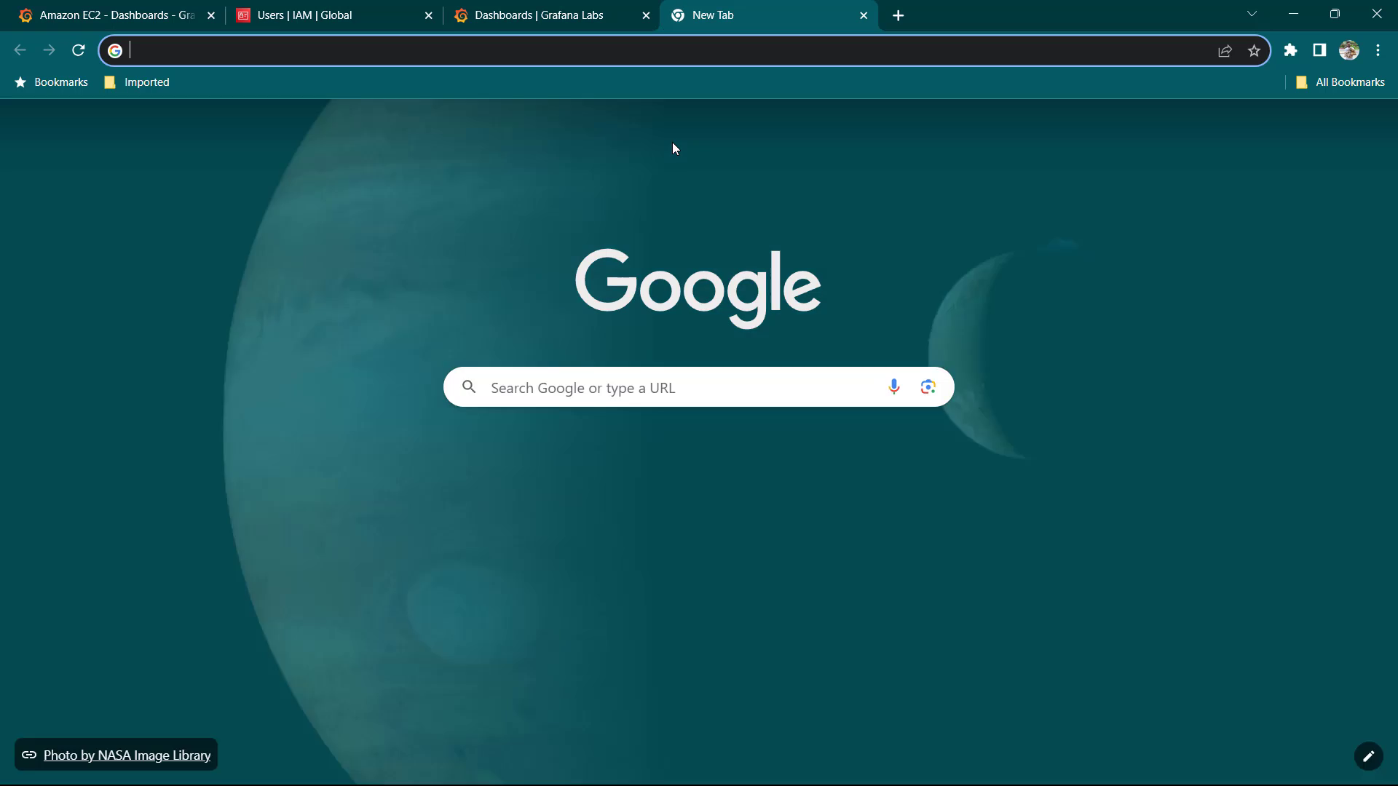
- In the Azure portal, open the grafana-azure registration from App registrations > All applications
{"action": "type", "text": "portal.azure.com"}
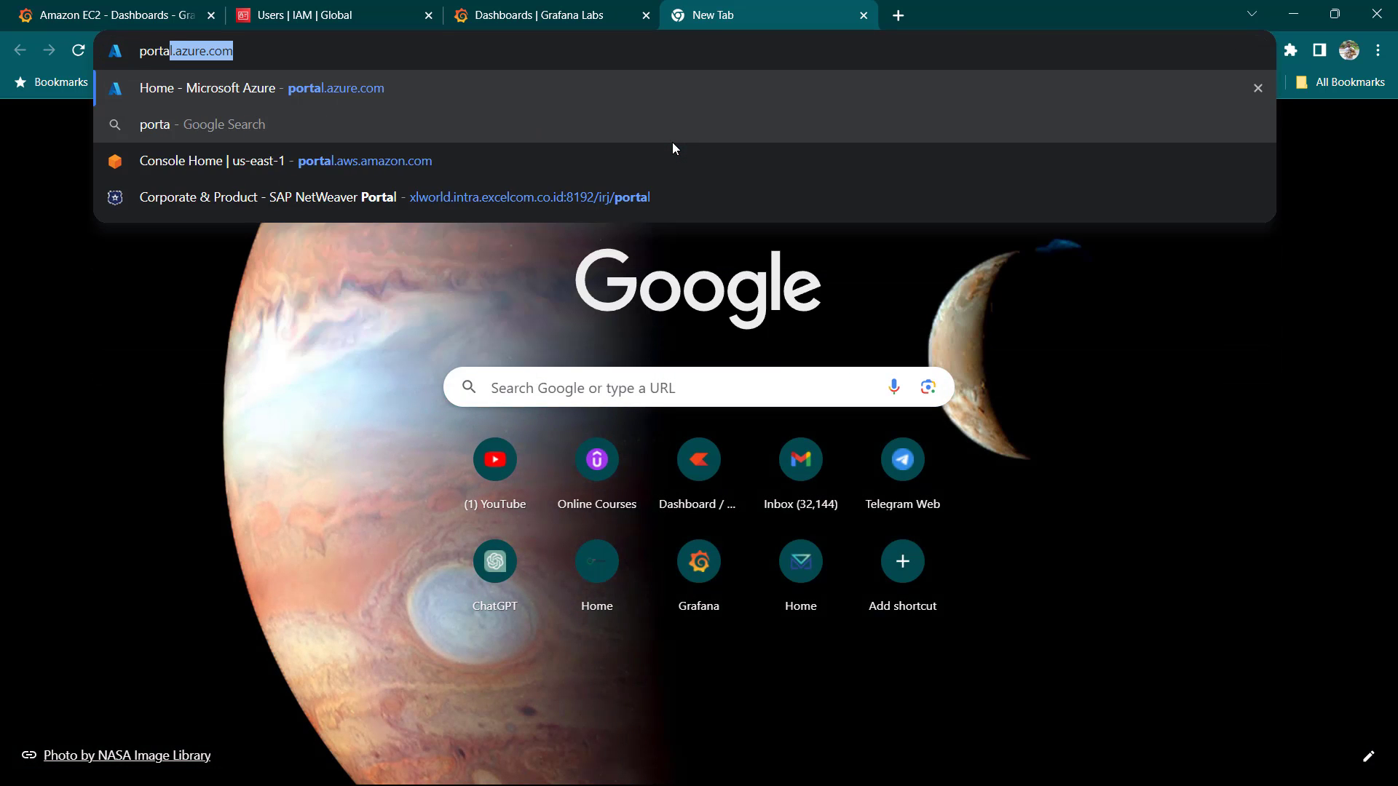
{"action": "key", "text": "Return"}
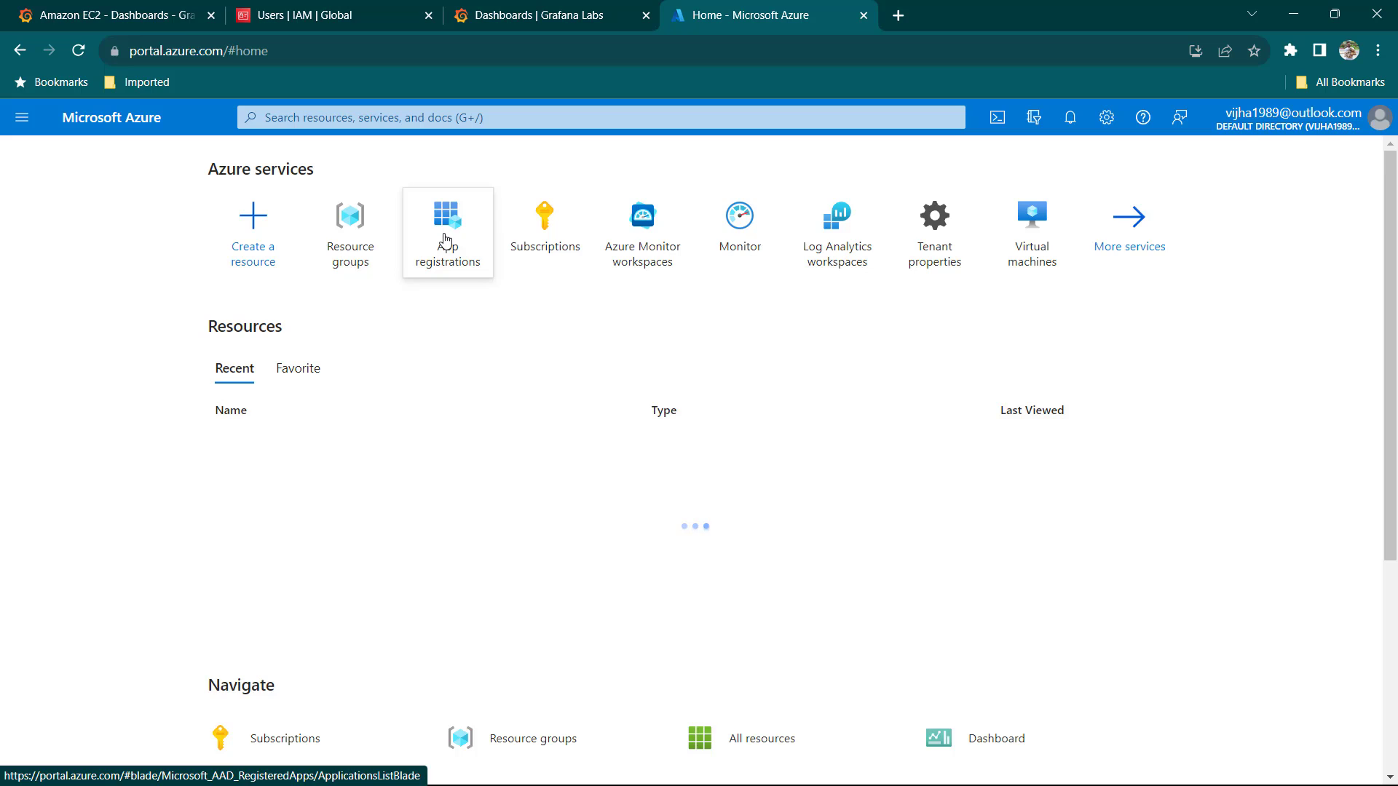
{"action": "left_click", "coordinate": [445, 235]}
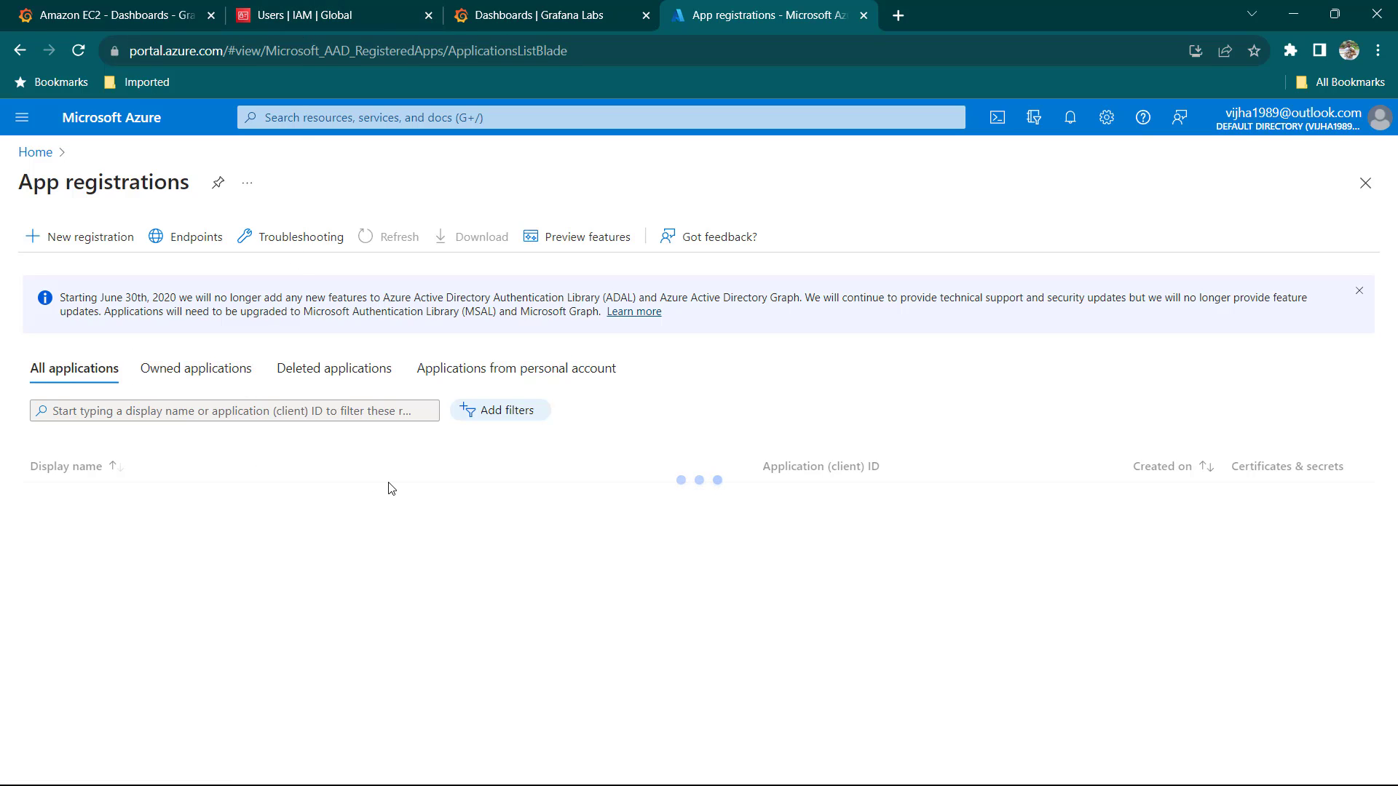
{"action": "left_click", "coordinate": [111, 367]}
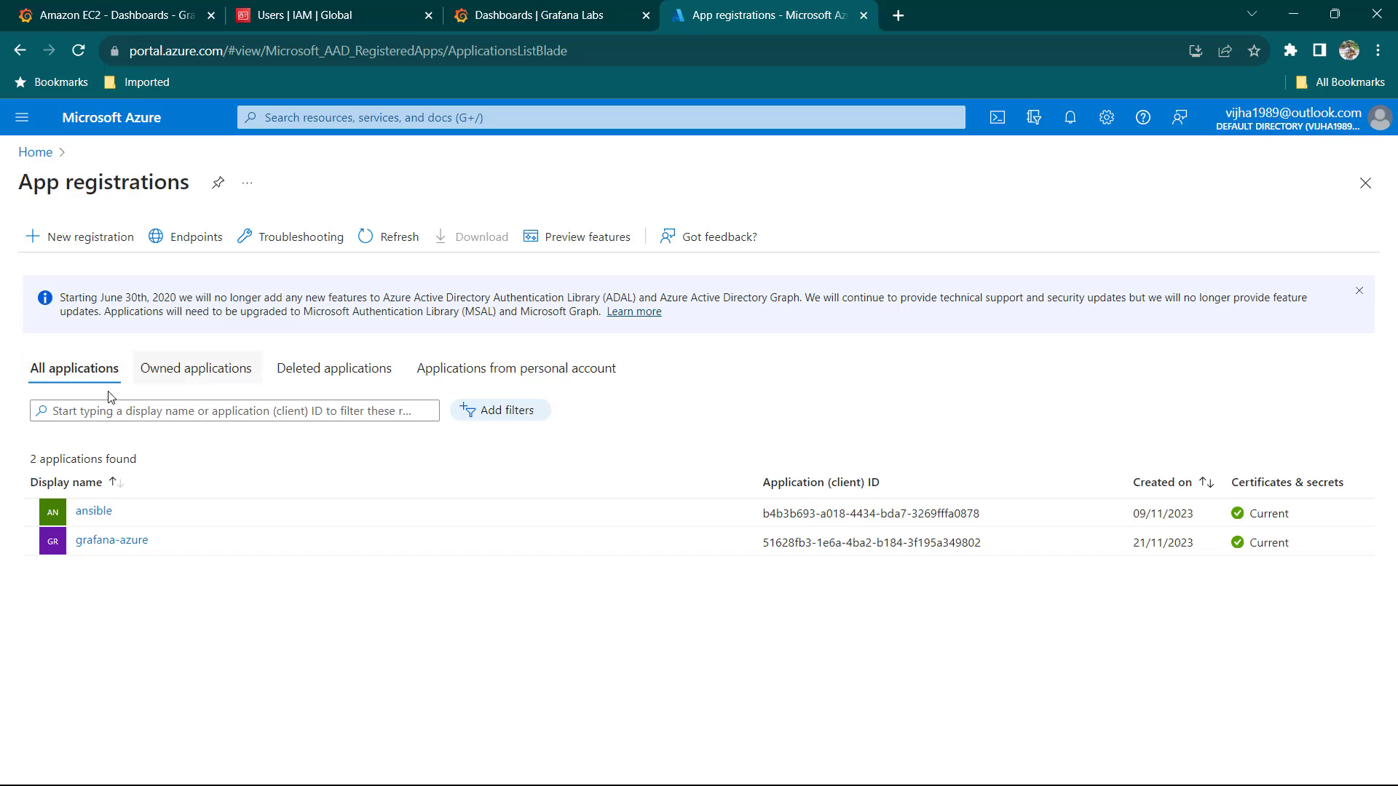
{"action": "left_click", "coordinate": [130, 540]}
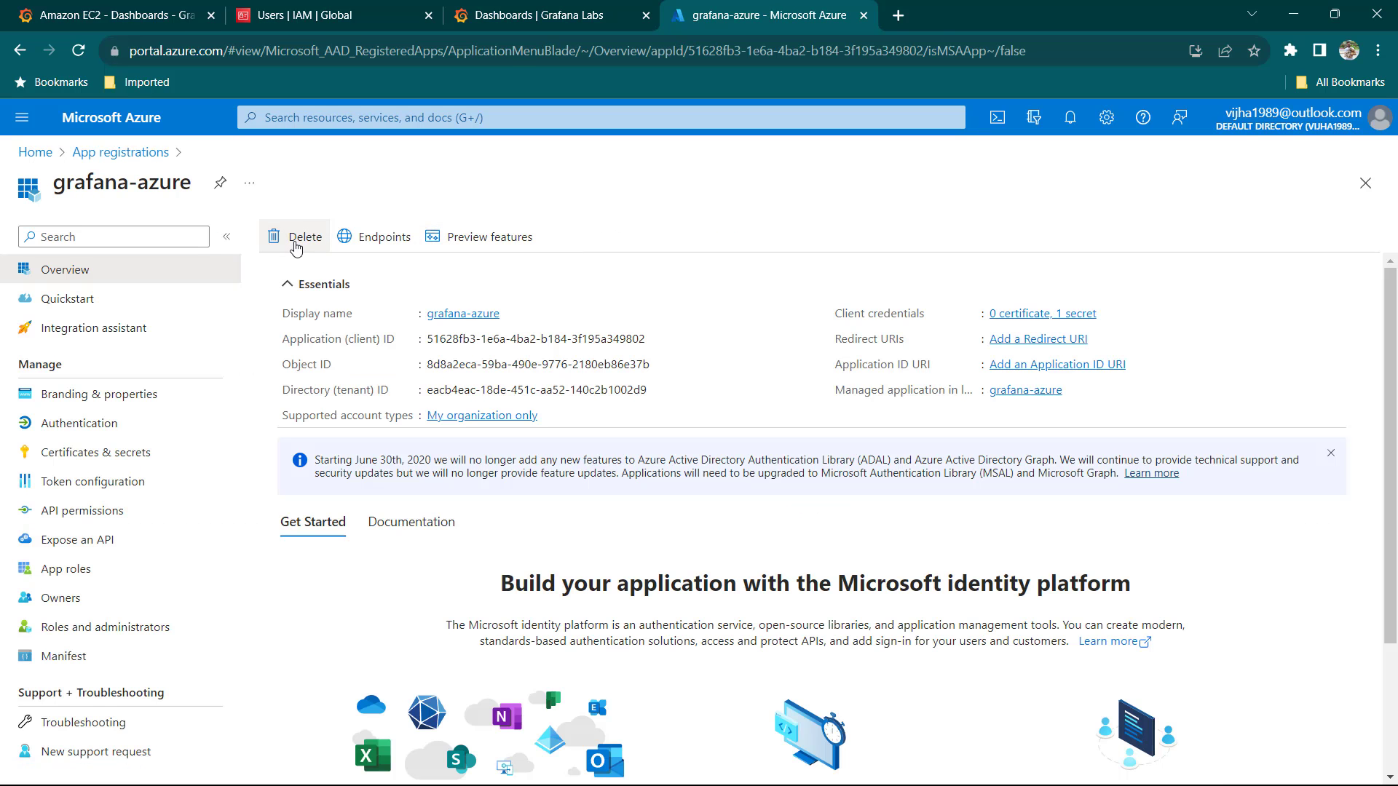
- Delete the grafana-azure app registration and go back to the Grafana Amazon EC2 dashboard
{"action": "left_click", "coordinate": [297, 237]}
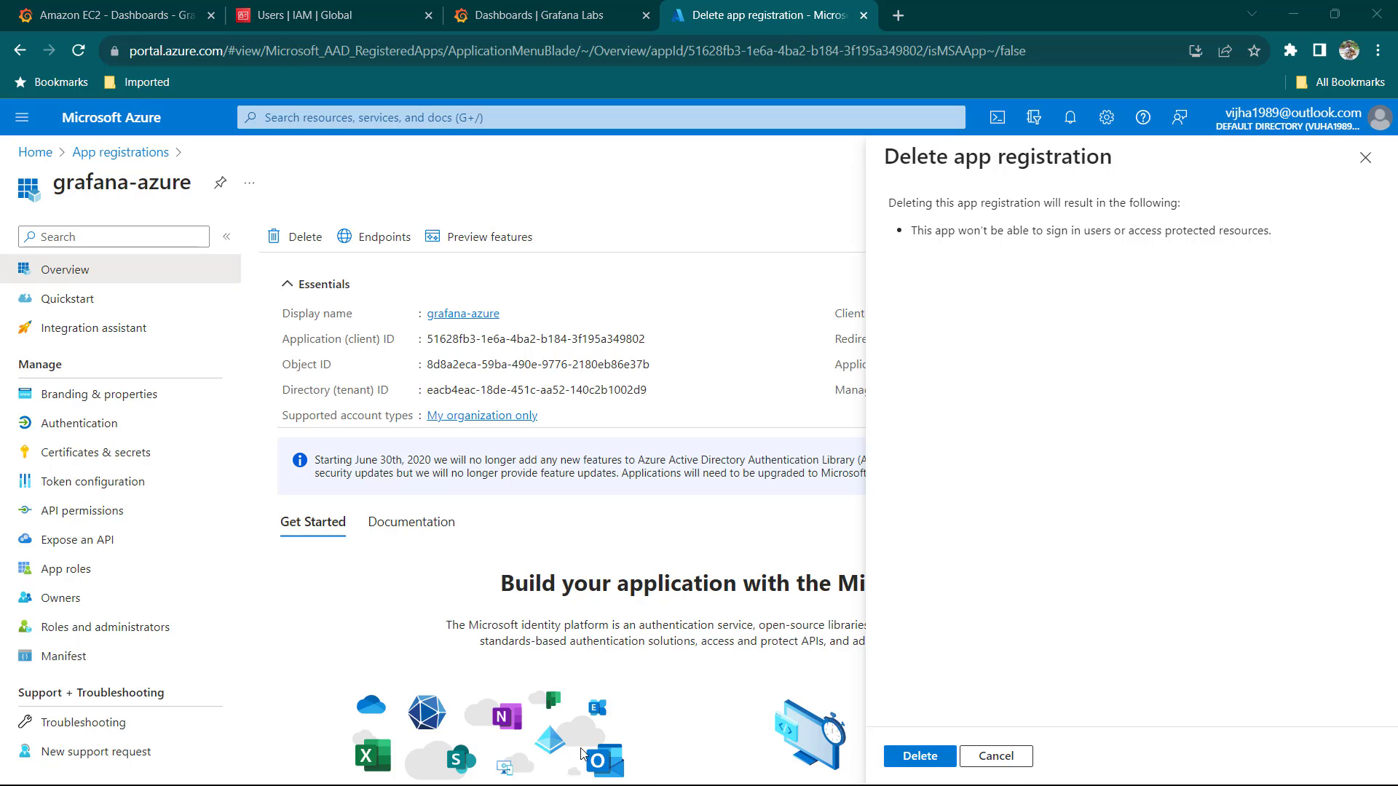
{"action": "left_click", "coordinate": [906, 762]}
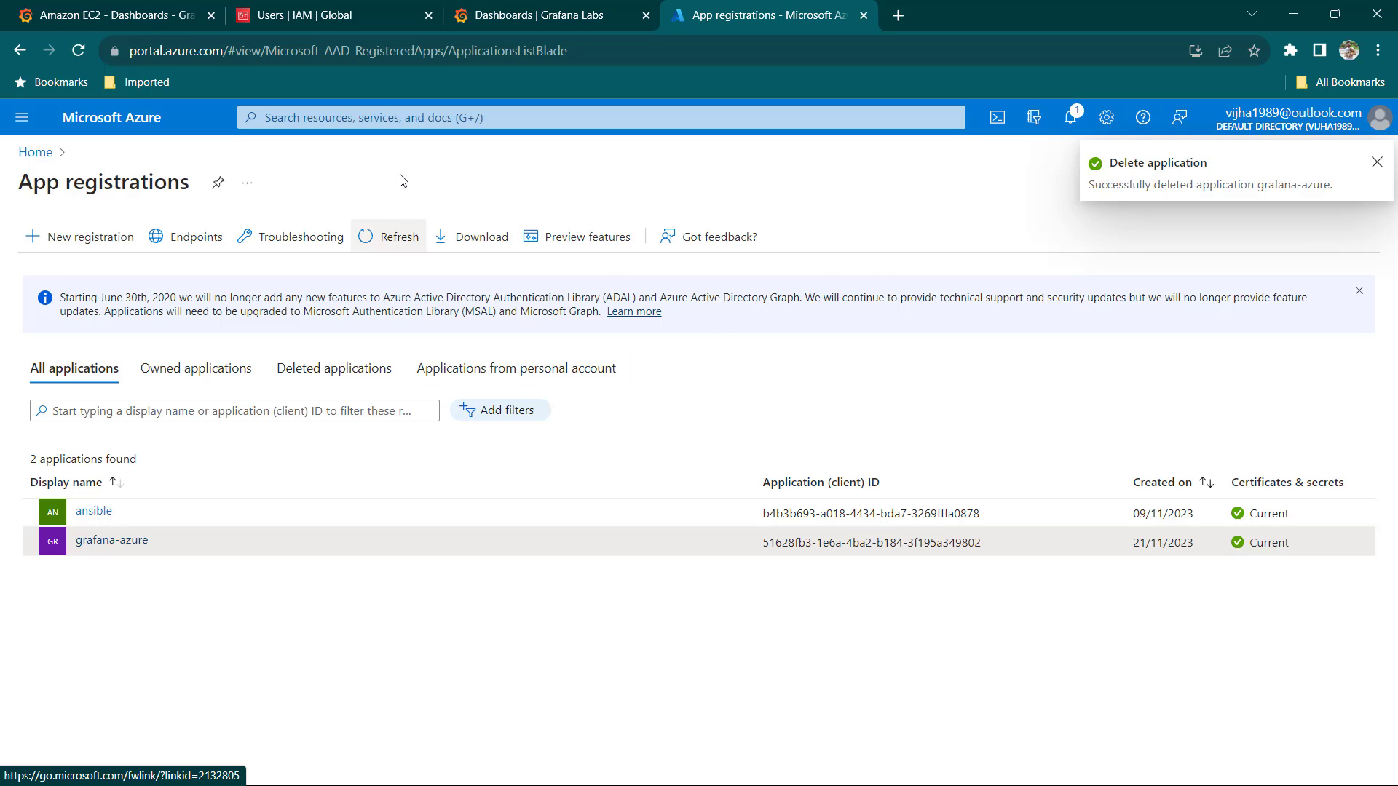
{"action": "left_click", "coordinate": [116, 15]}
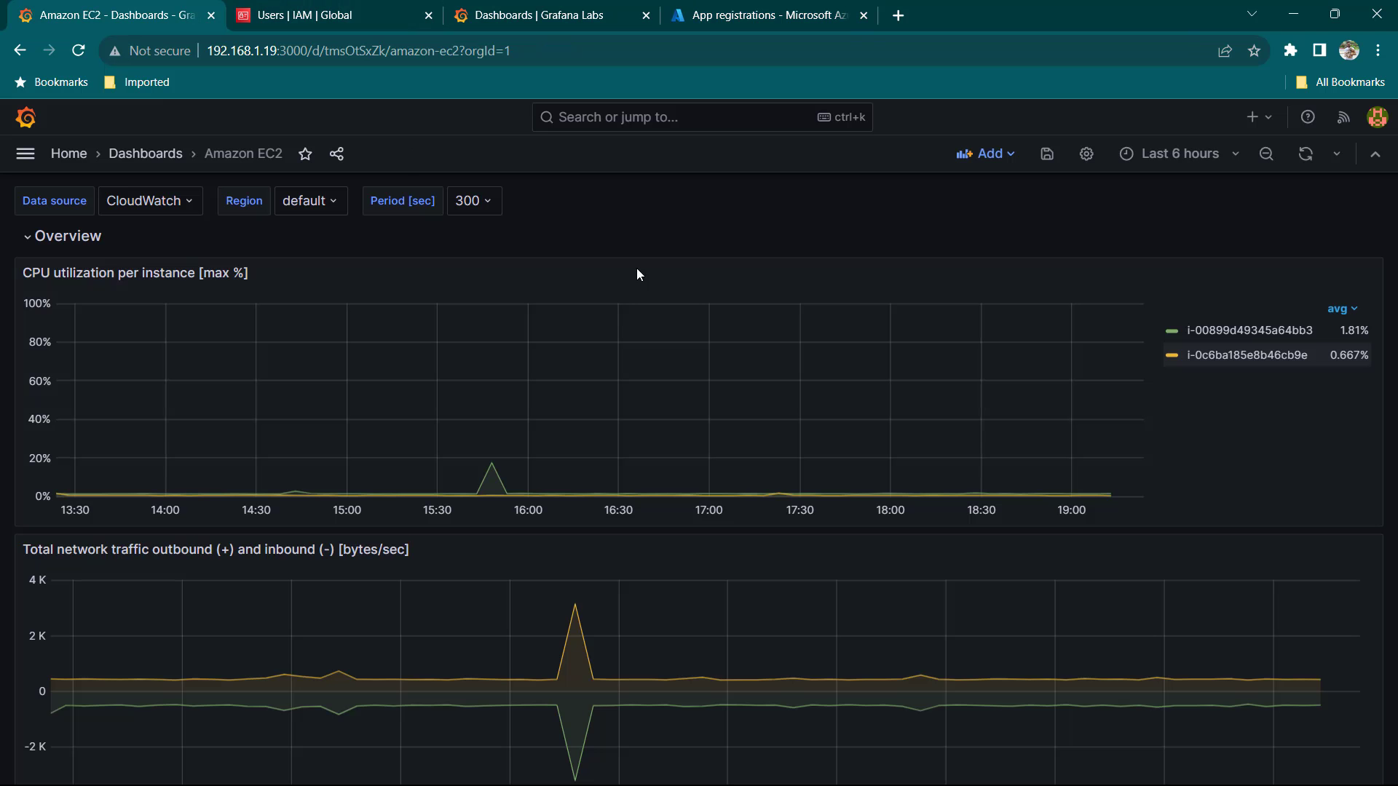